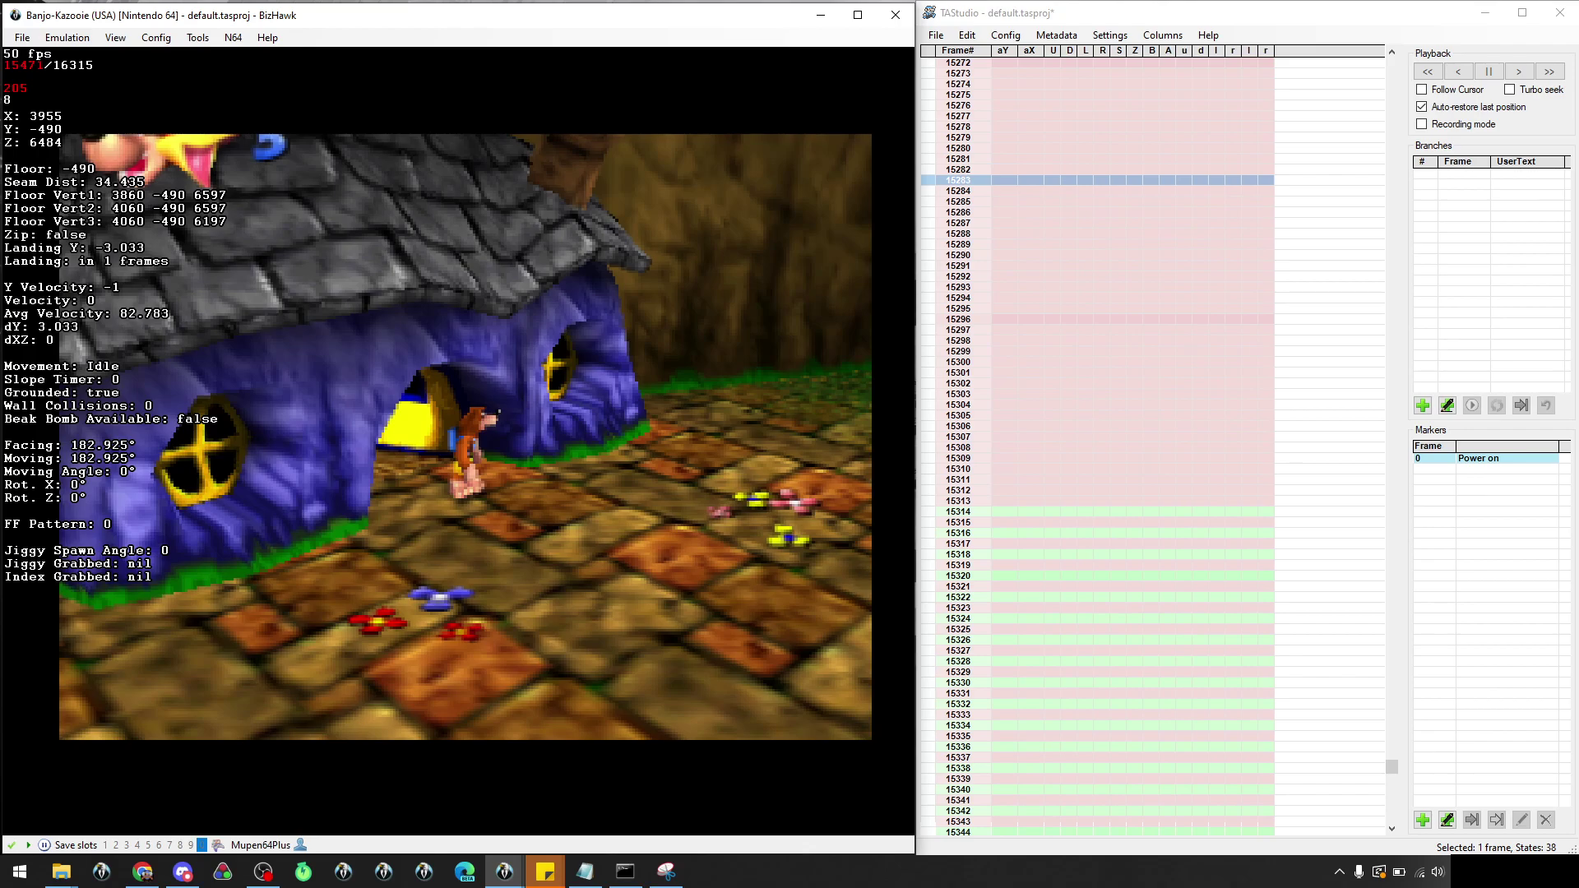
Seek the emulation back to frame 15450 and further to frame 15438, and lower the system volume
click(1422, 89)
scroll(1011, 594, down, 4)
click(924, 479)
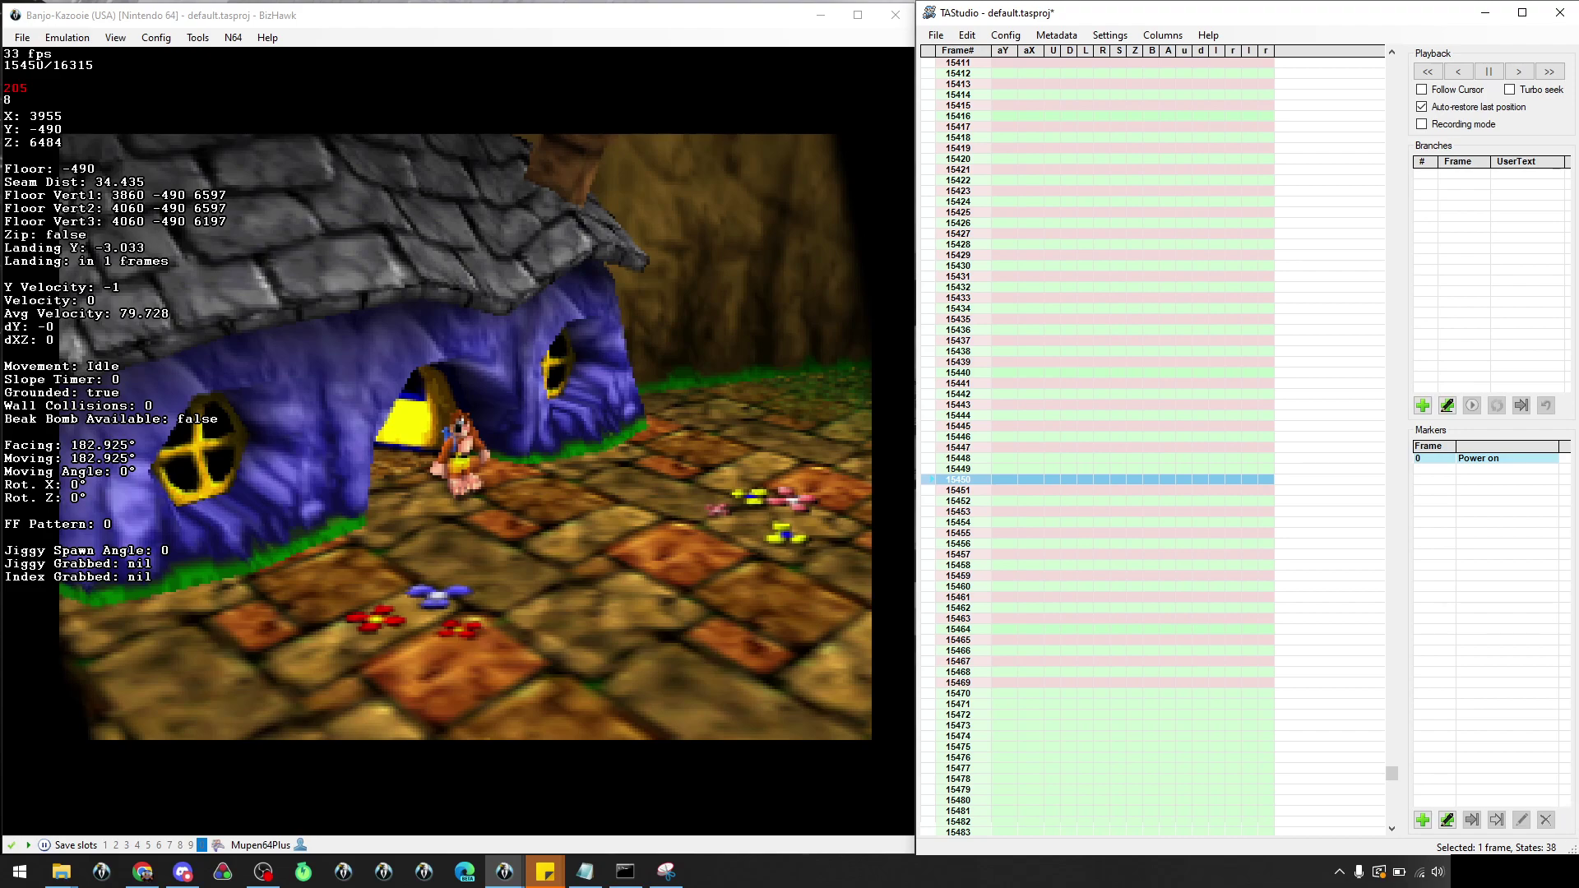
key(XF86AudioLowerVolume)
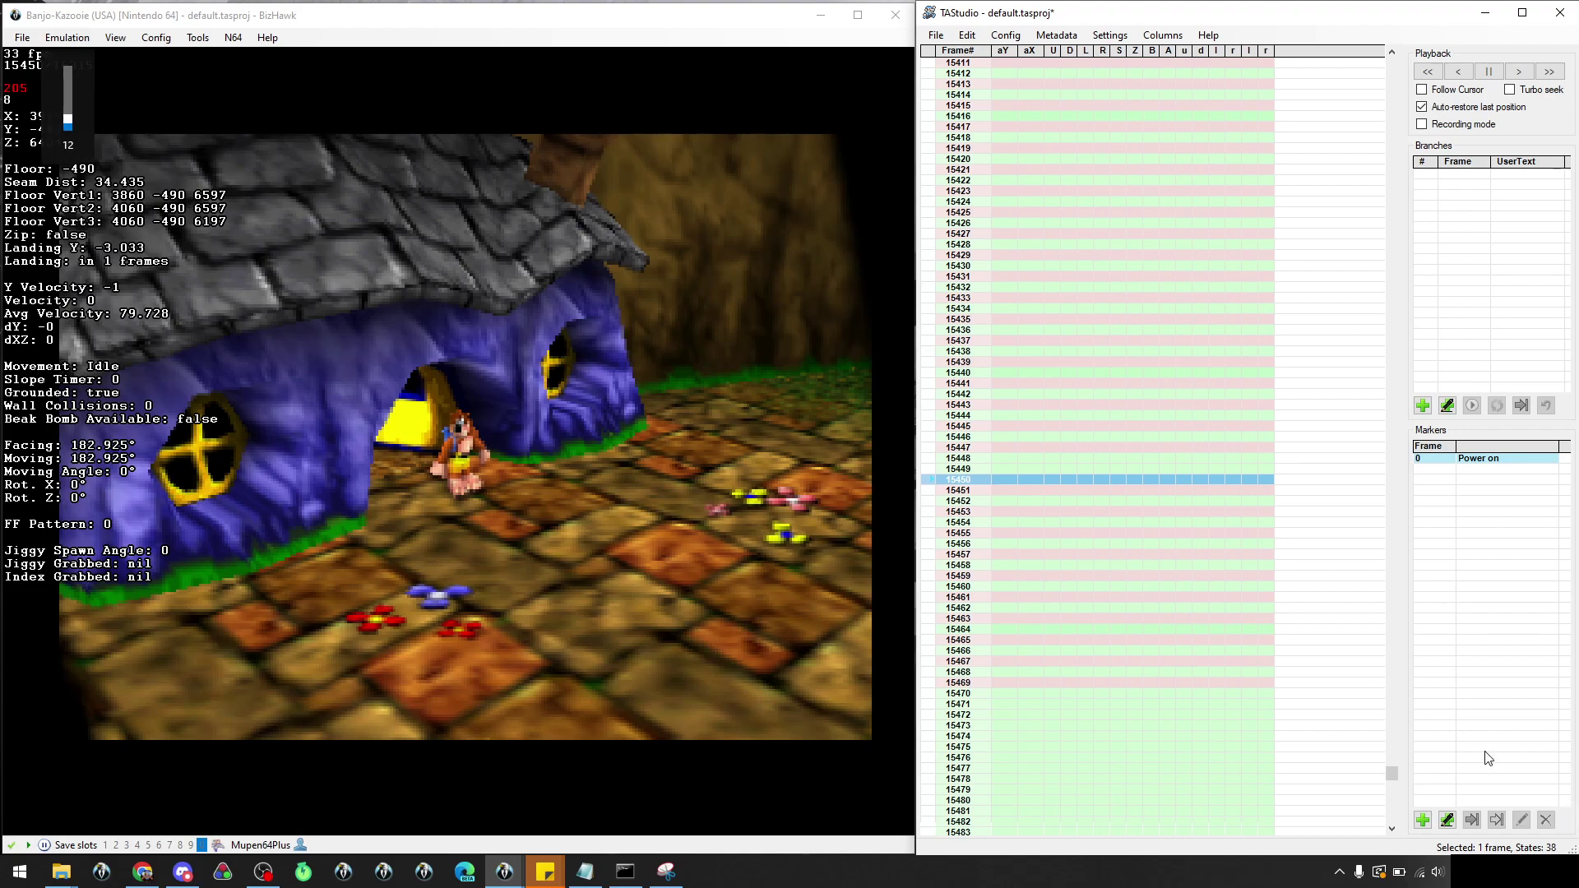
click(922, 353)
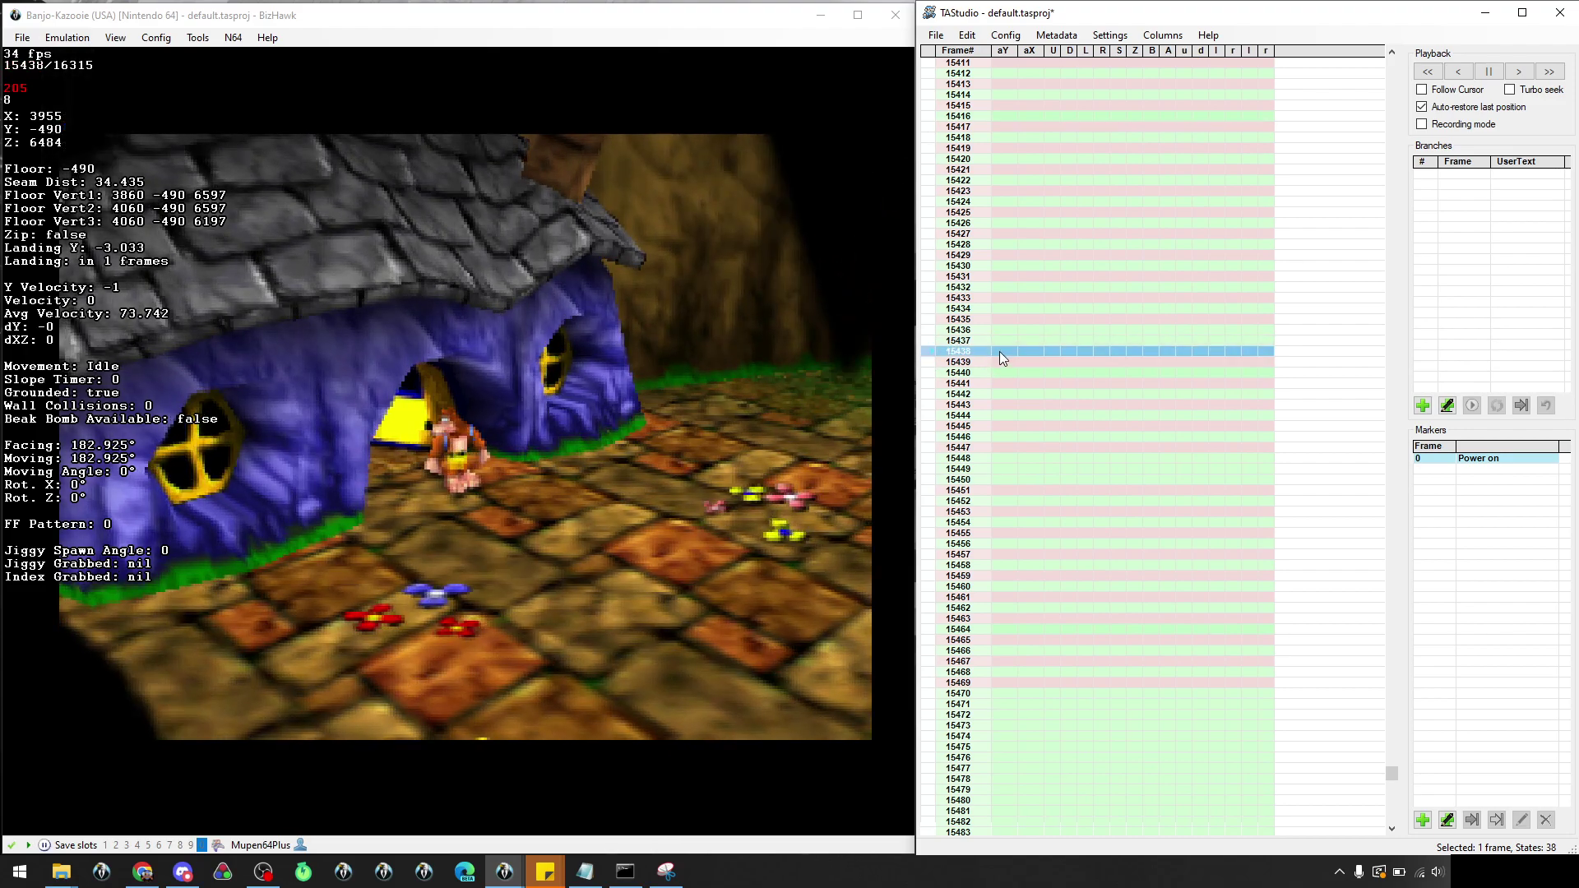
Try an analog Y value of 127 on frames 15438 to 15469 and play the movement back
text(127)
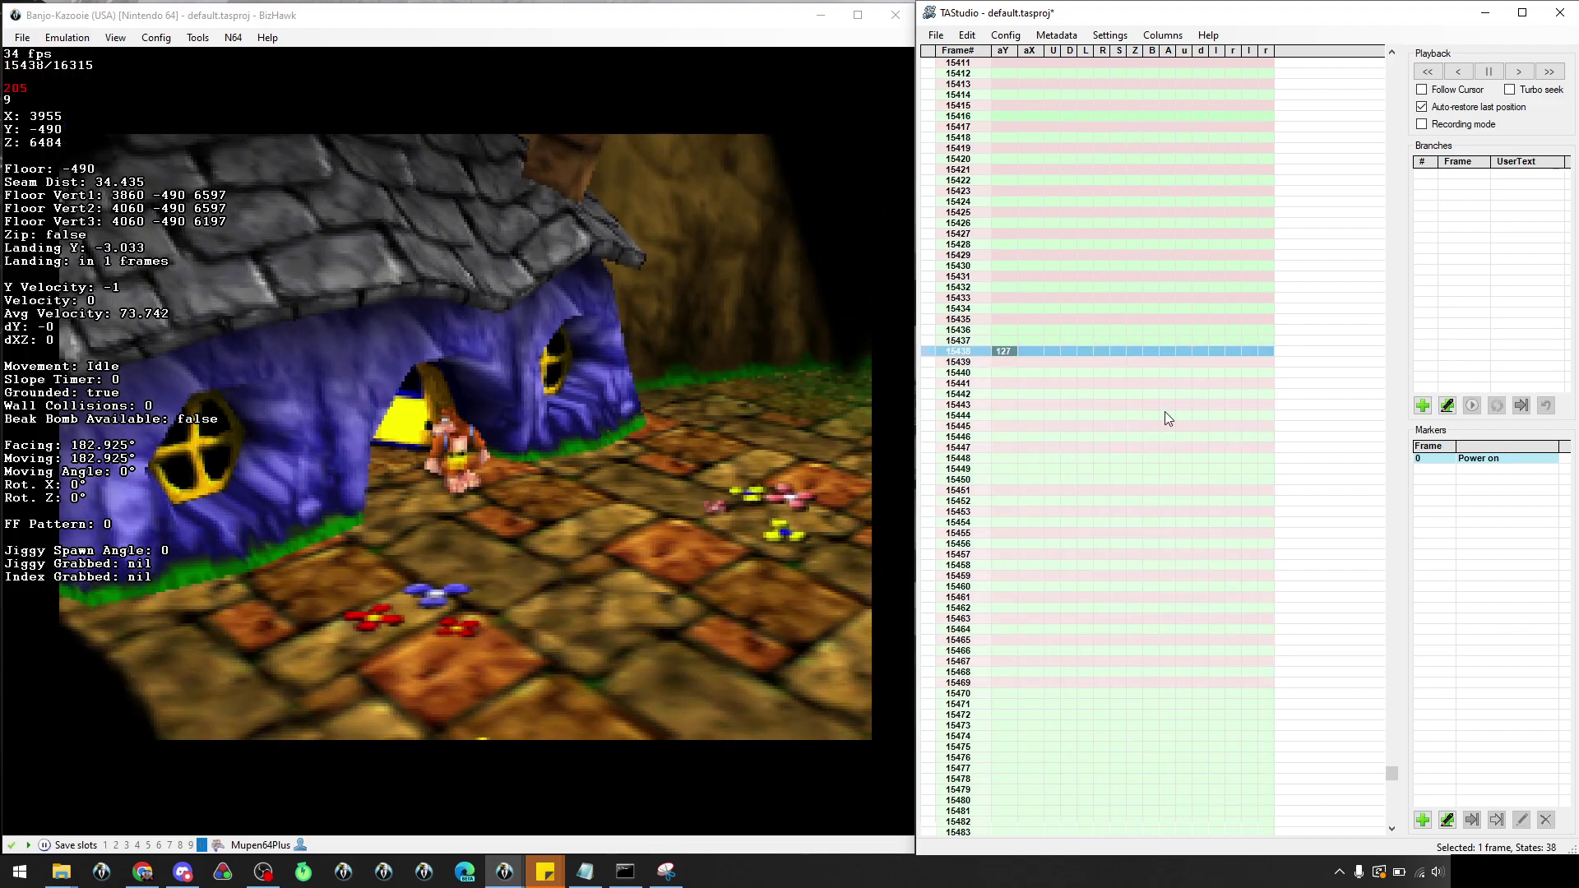
click(1001, 372)
drag(1003, 352, 1084, 683)
click(514, 534)
key(f)
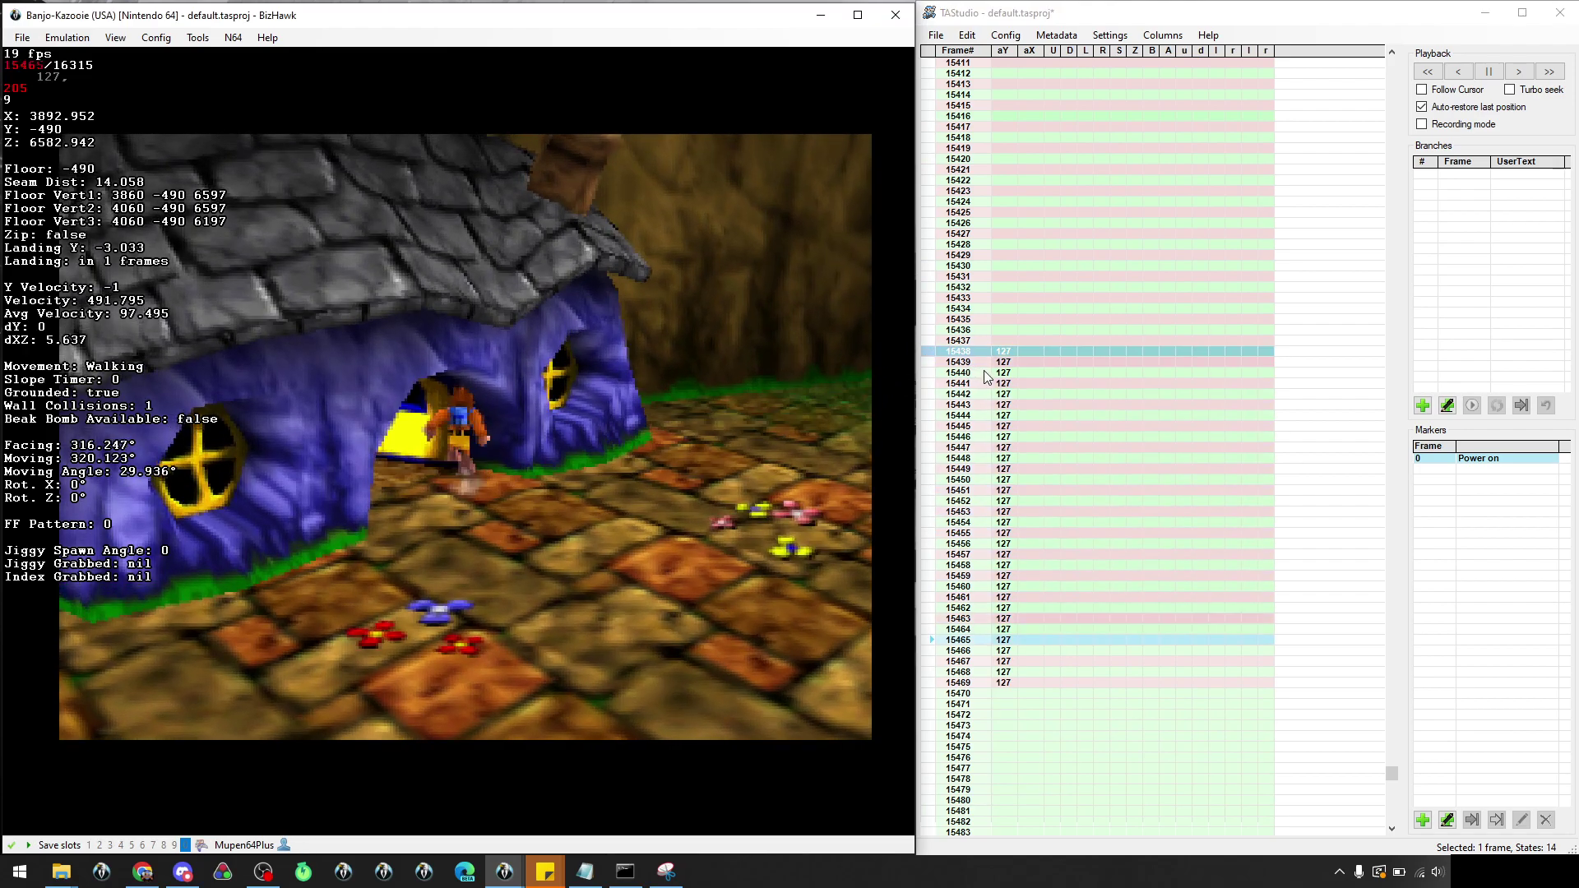
Set analog X to 127 on frames 15438 to 15471 and clear the analog Y values from those frames
click(1034, 354)
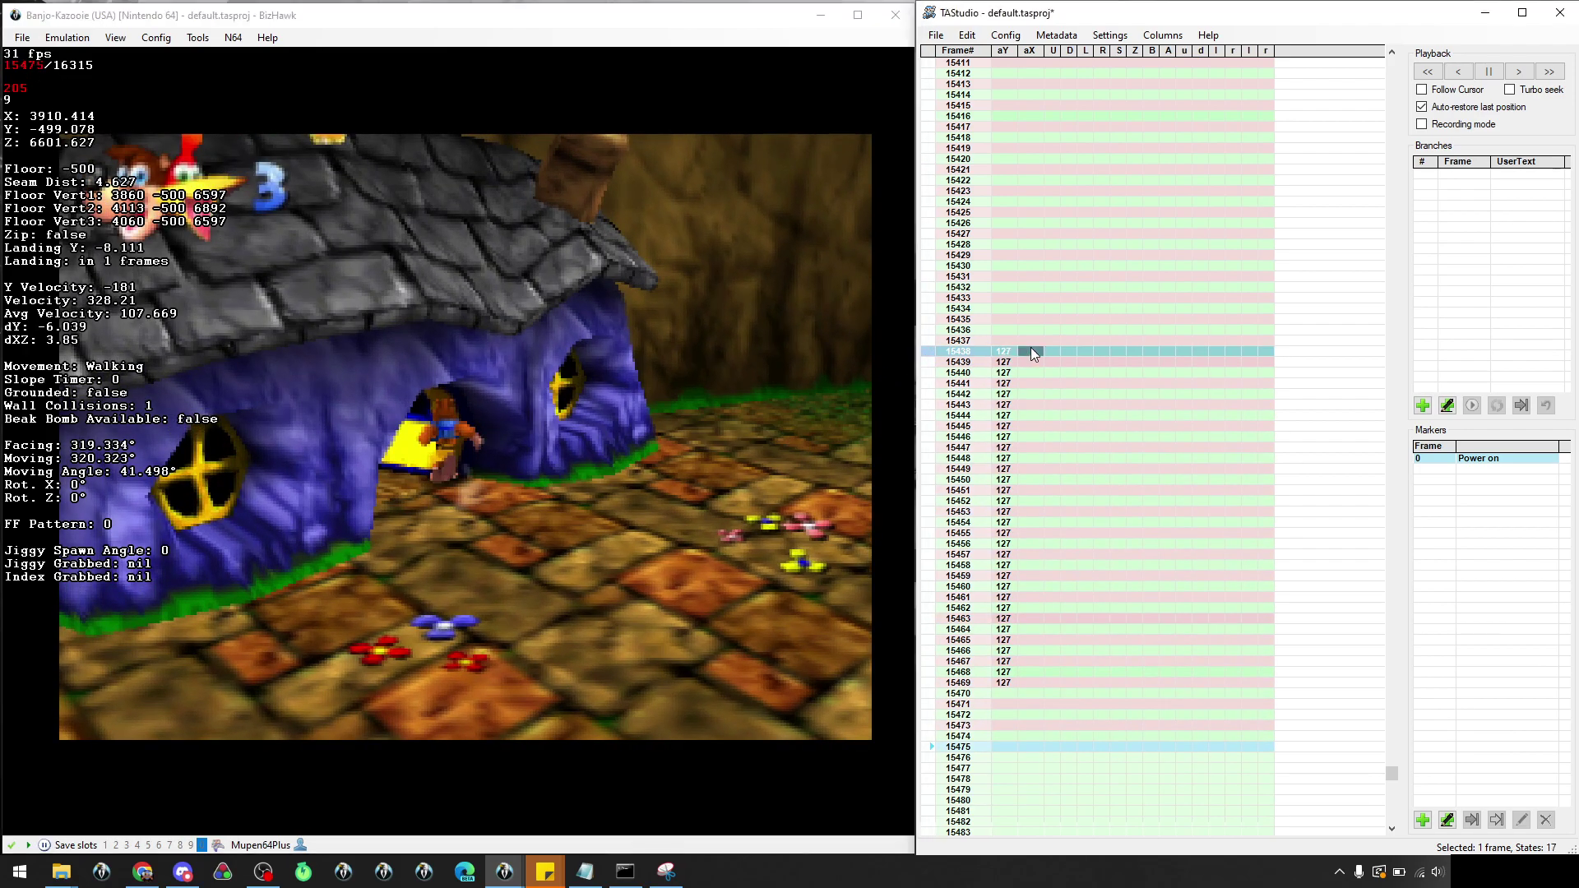
text(127)
drag(1033, 350, 1073, 705)
drag(1000, 320, 1048, 734)
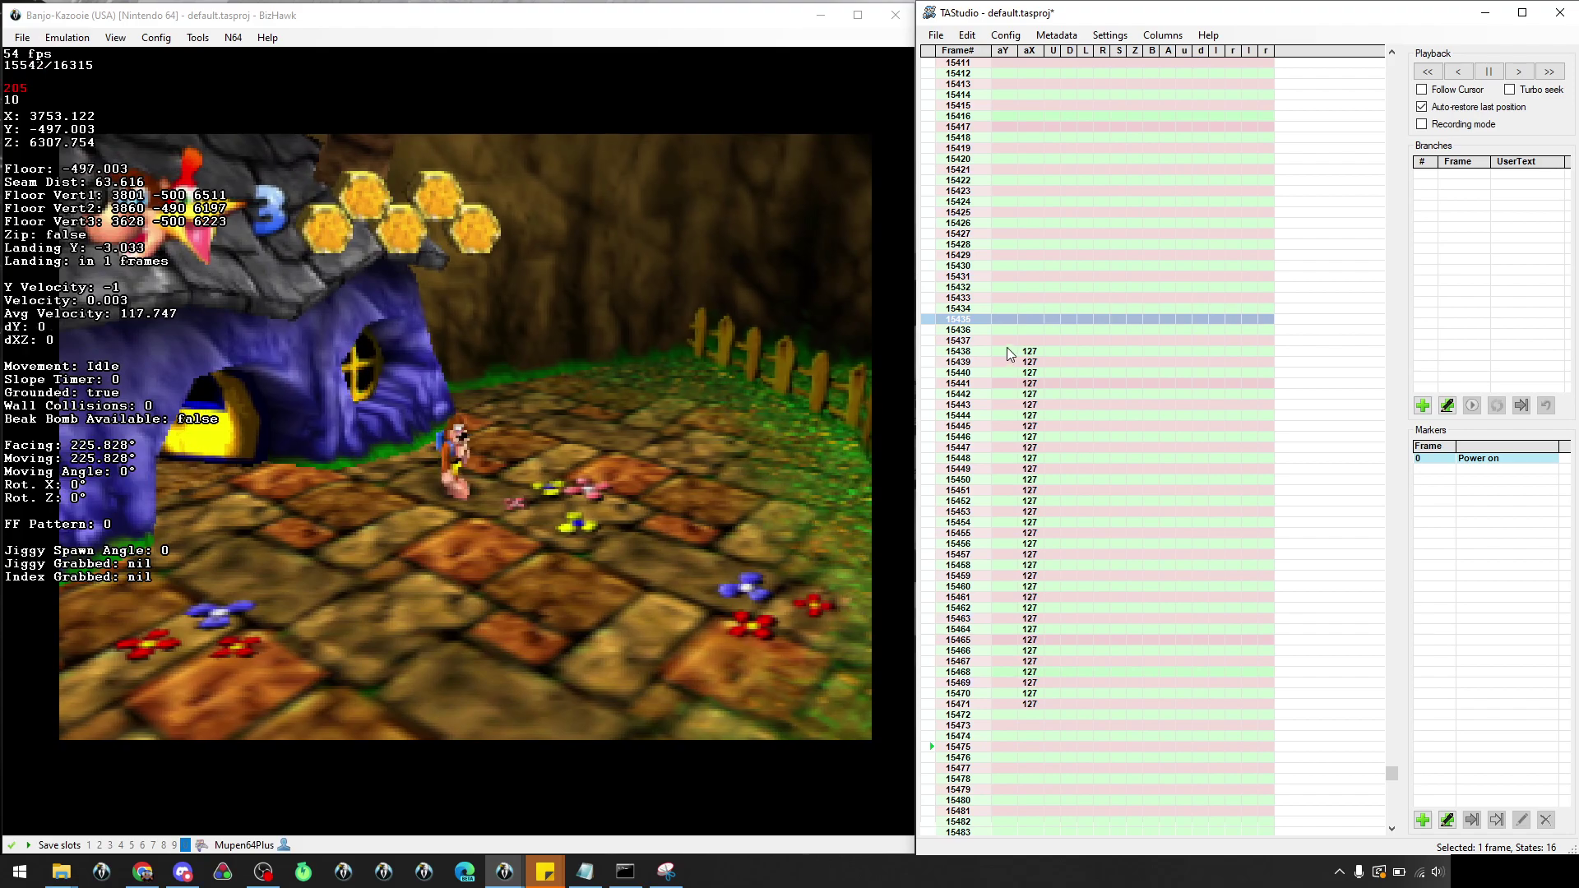
Try an analog Y value of -128 on frames 15438 to 15471, play the movement back, and pause
double_click(1007, 349)
text(-128)
click(1009, 369)
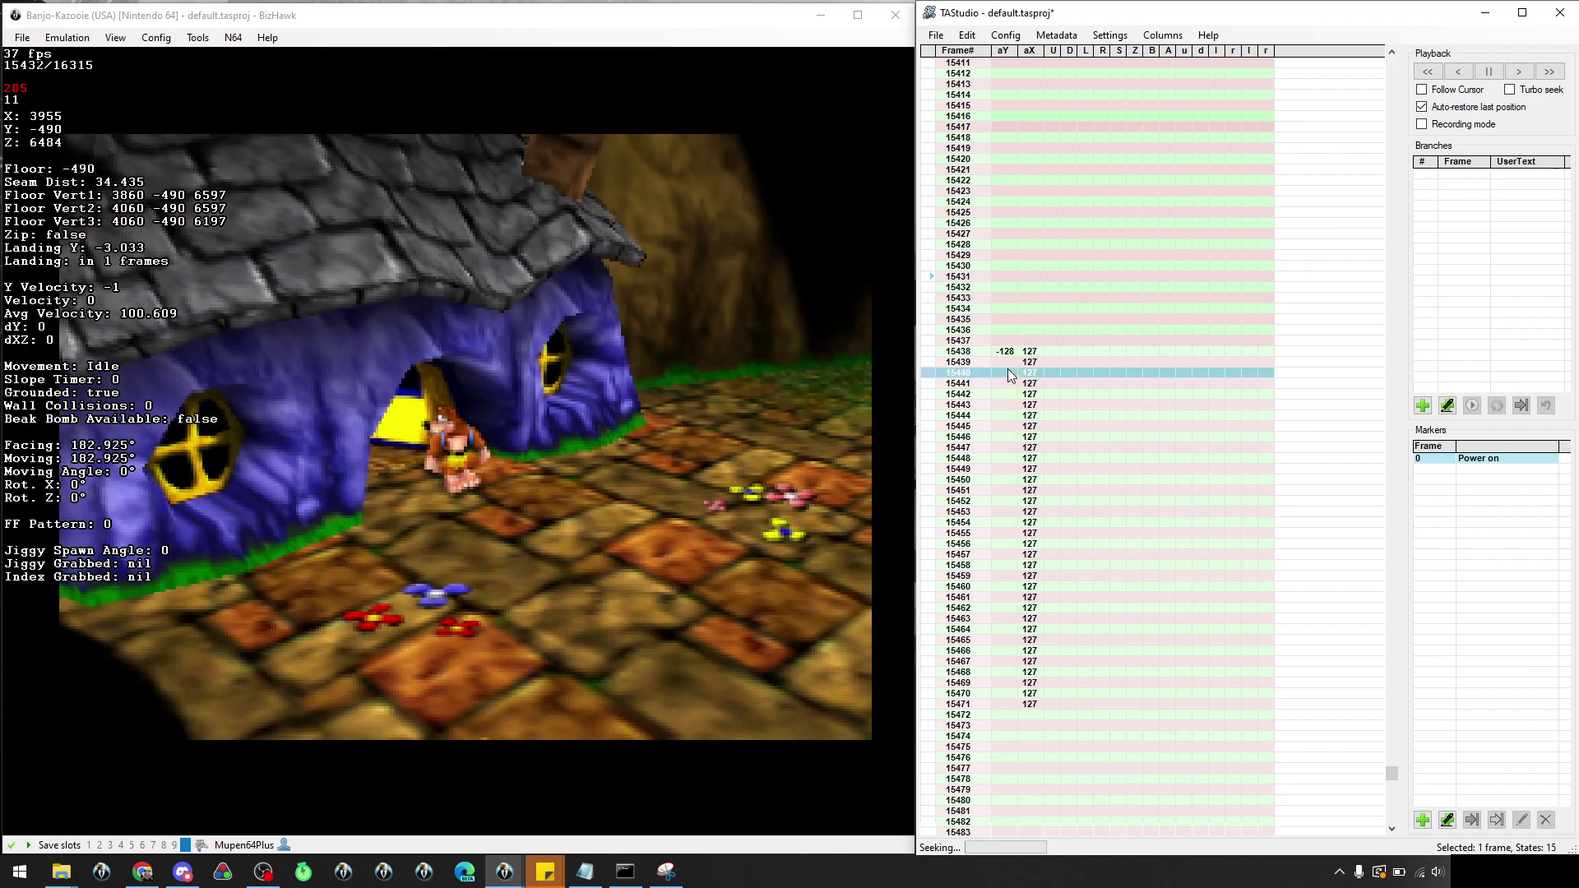
drag(1005, 351, 1007, 522)
click(604, 545)
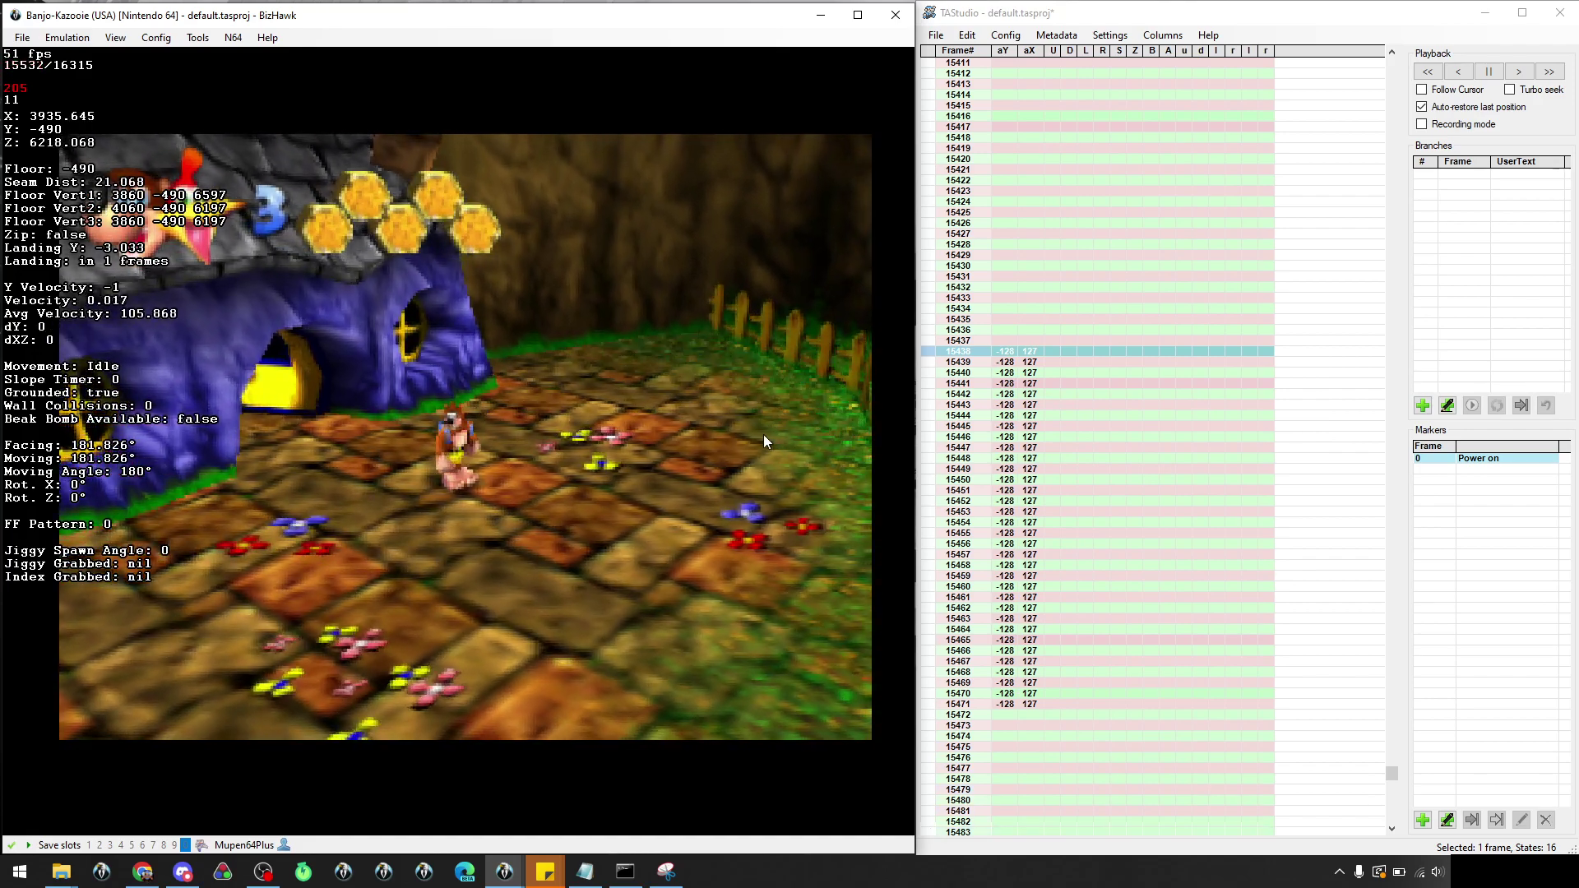
key(Pause)
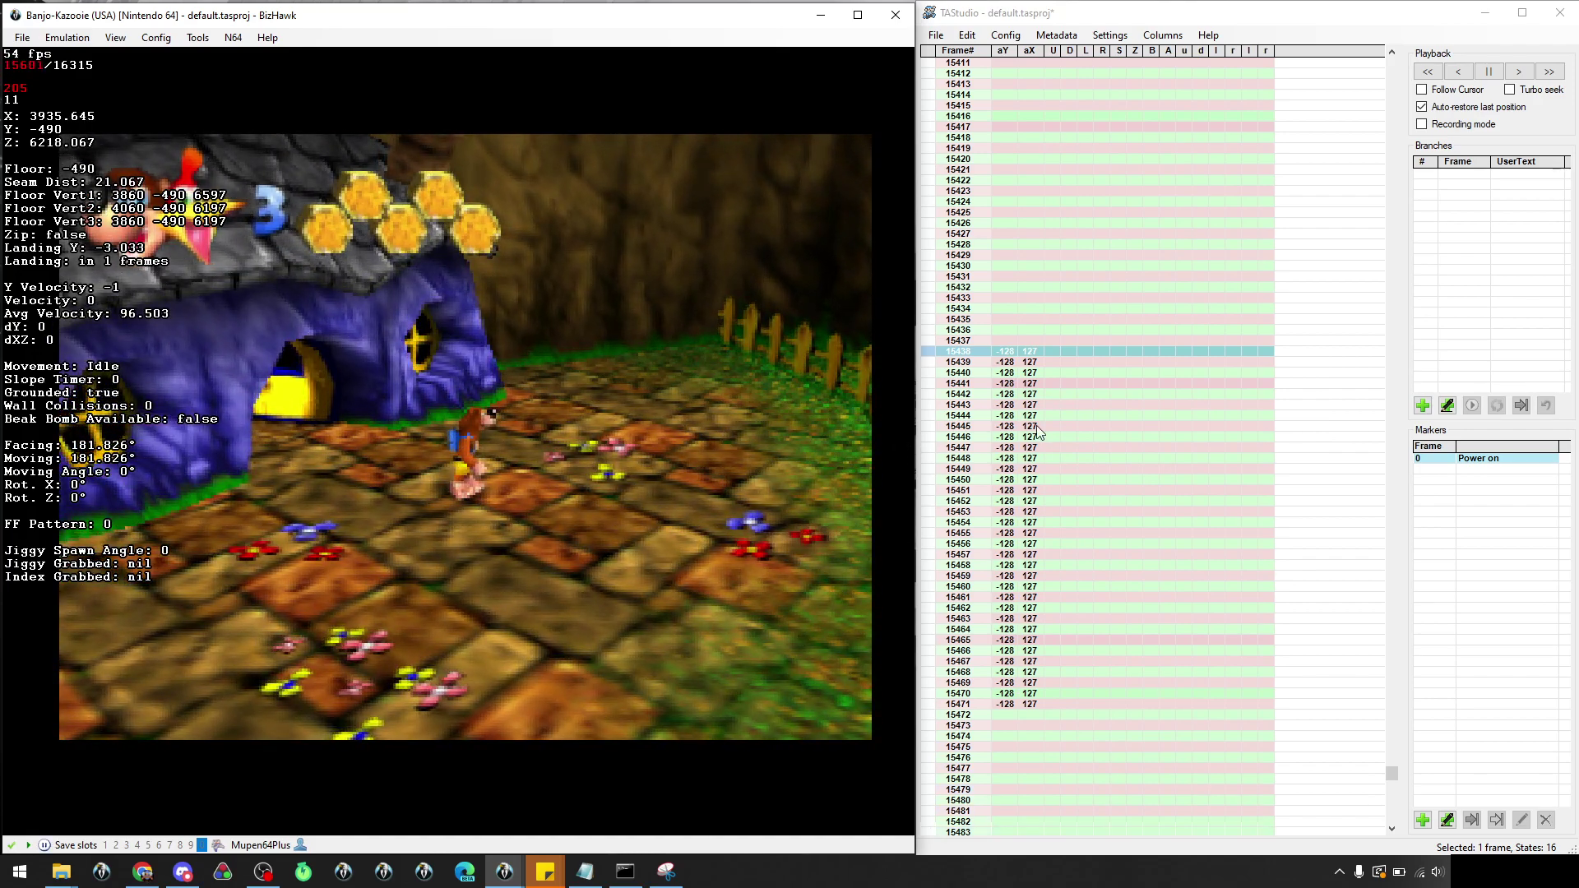
Clone frames 15456 to 15461 repeatedly to lengthen the stick input, and play the movement back
scroll(1039, 427, down, 6)
click(941, 352)
shift+click(968, 401)
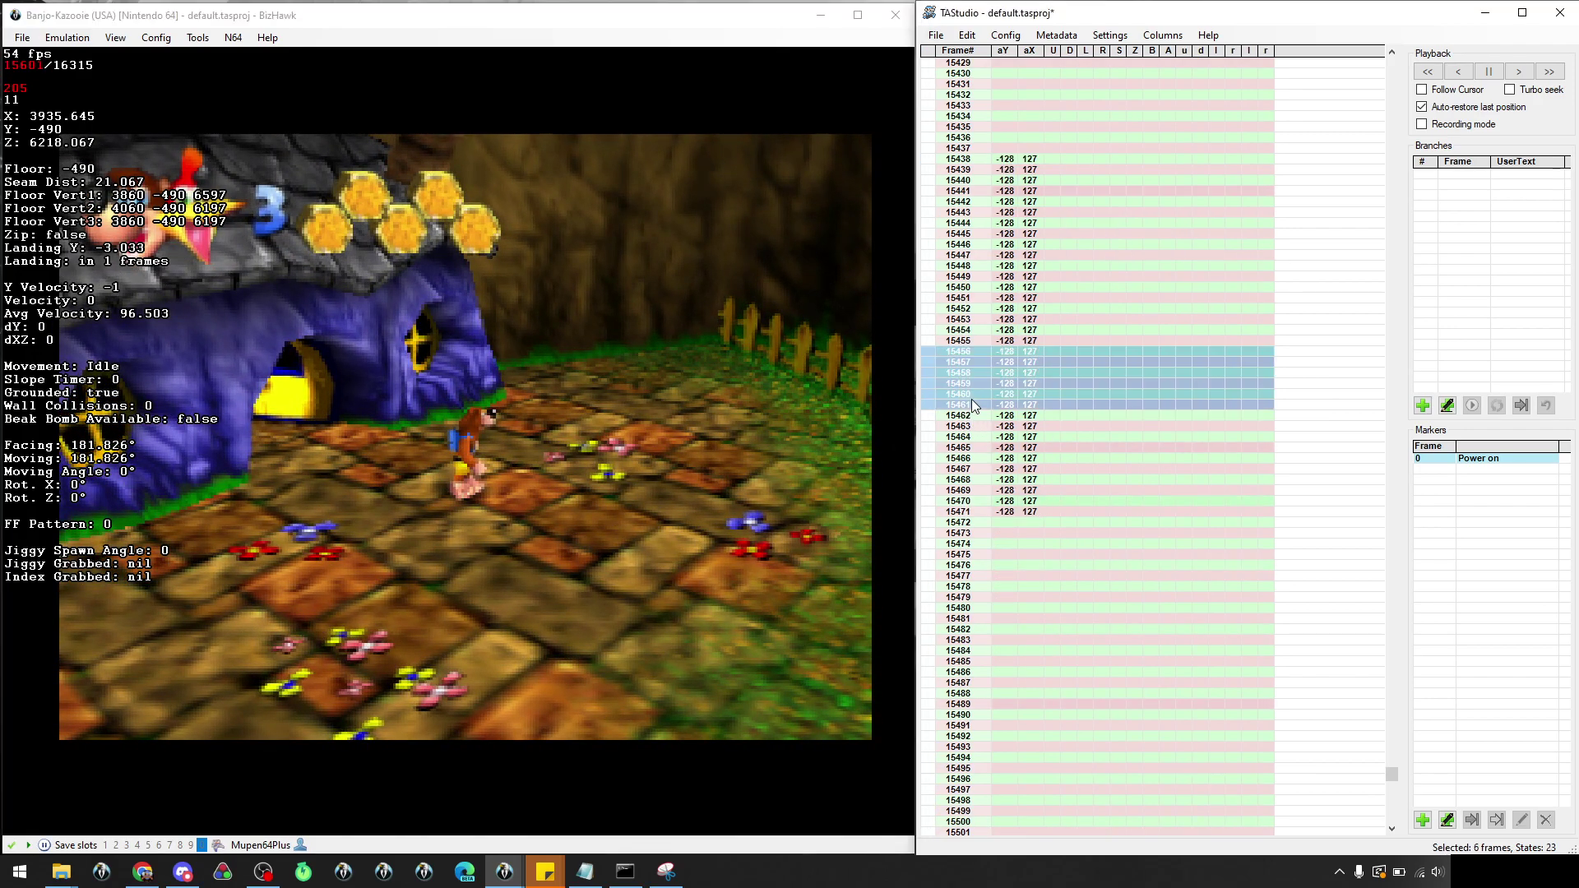
key(ctrl+Insert)
key(ctrl+Insert)
key(ctrl+Insert)
key(ctrl+Insert)
key(ctrl+Insert)
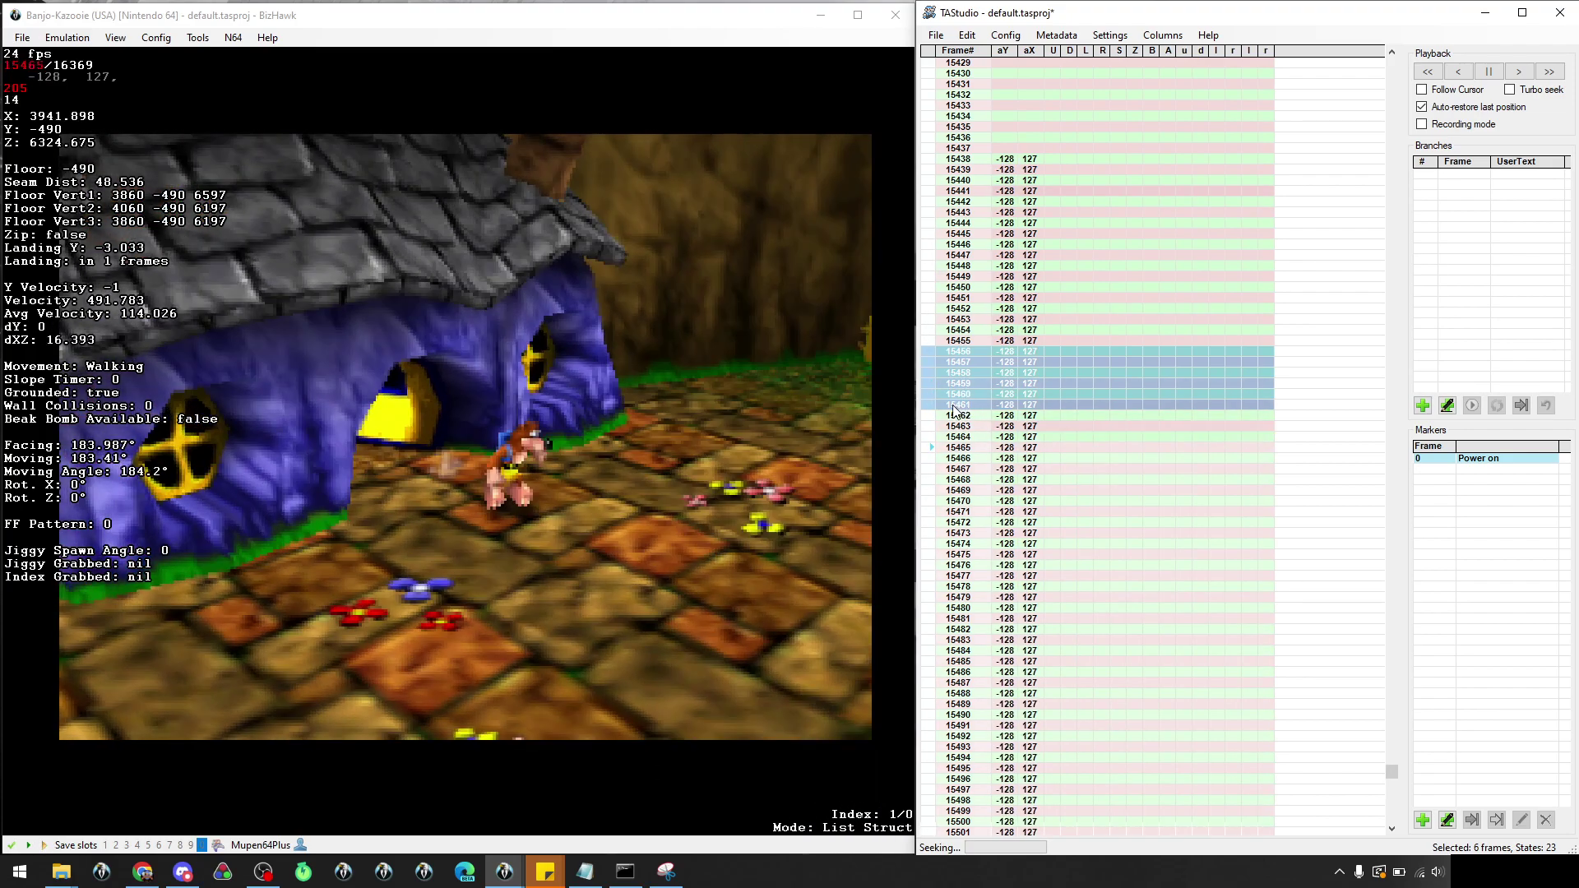
click(675, 477)
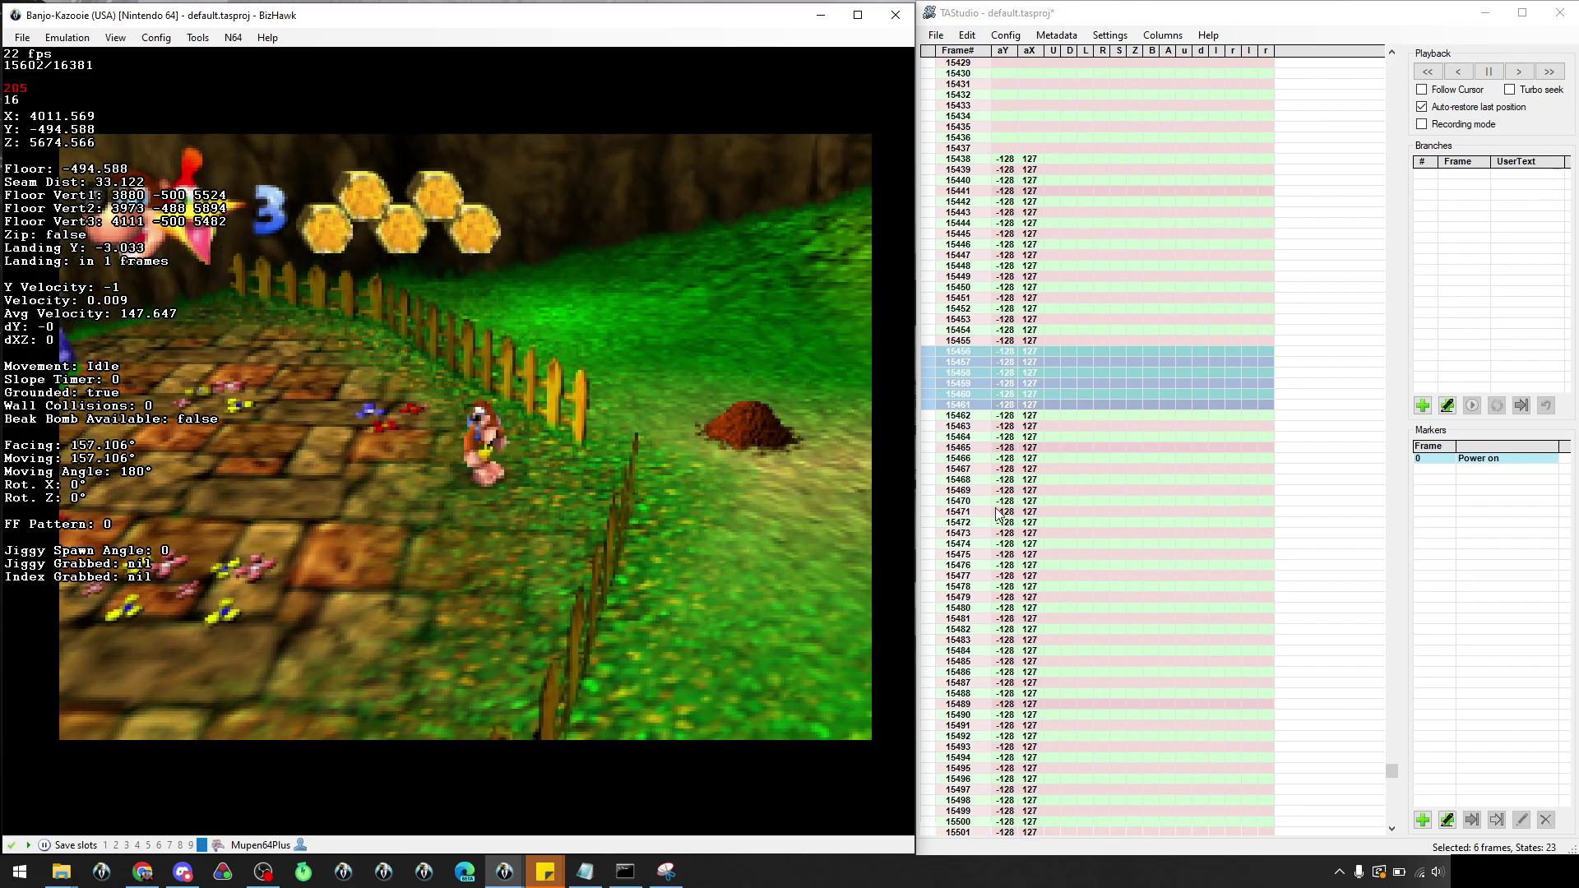
Extend the analog X 127 and analog Y -128 inputs down through frame 15589
scroll(1043, 572, down, 18)
scroll(1043, 567, down, 6)
drag(1026, 428, 1012, 734)
drag(1007, 437, 1013, 746)
scroll(1041, 707, down, 10)
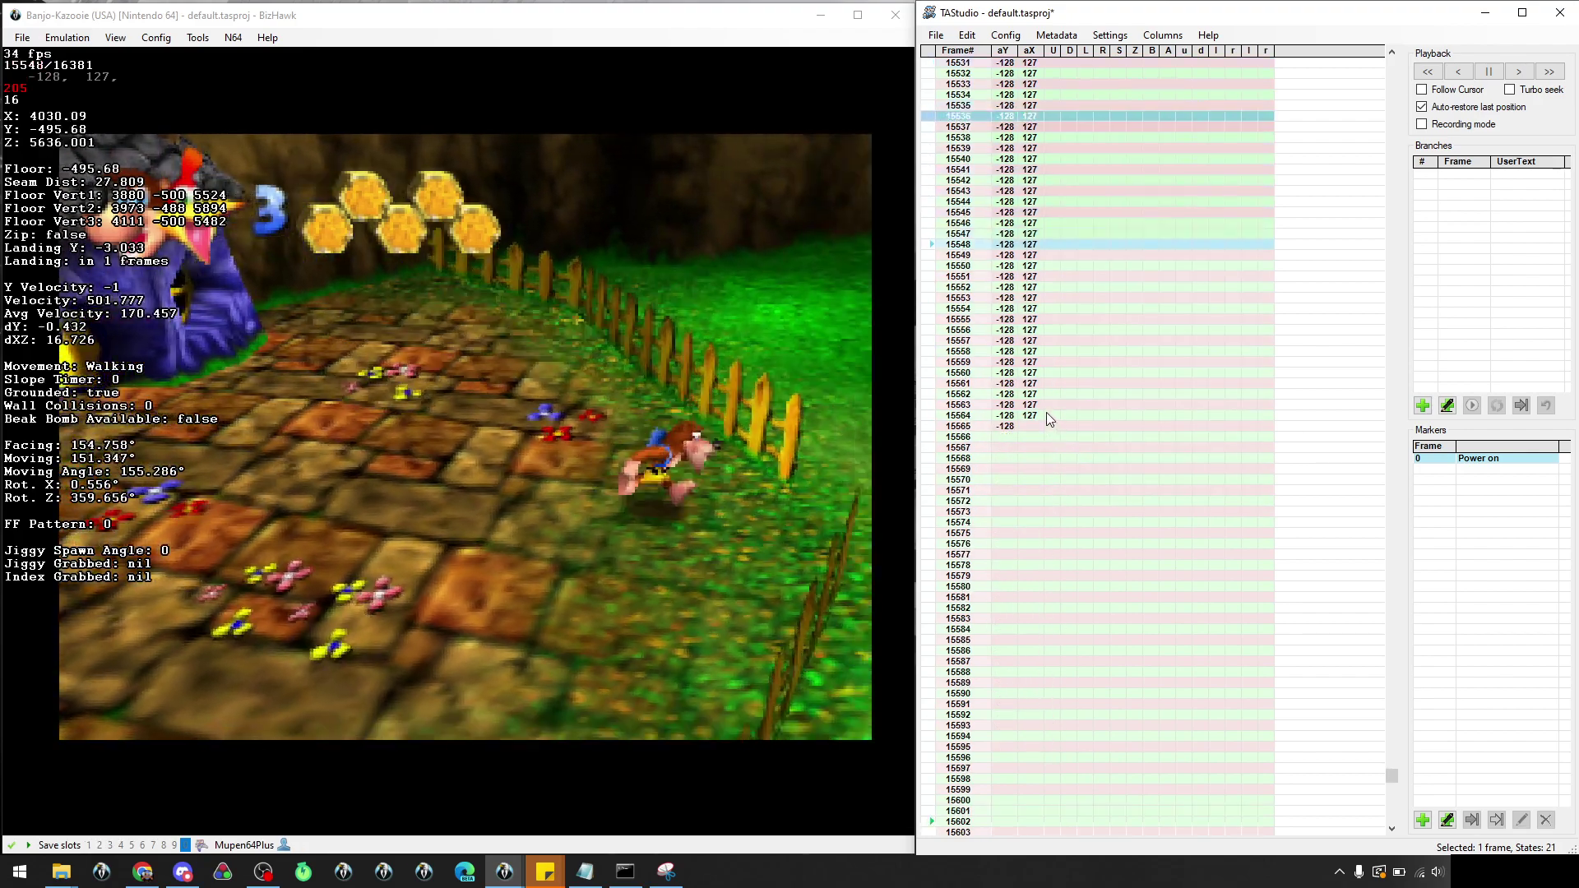
drag(1031, 405, 1025, 566)
drag(1005, 426, 1028, 683)
drag(1009, 607, 1020, 680)
Return to frame 15433 and try an analog Y value of -50 on frames 15438 to 15589
scroll(1053, 368, up, 20)
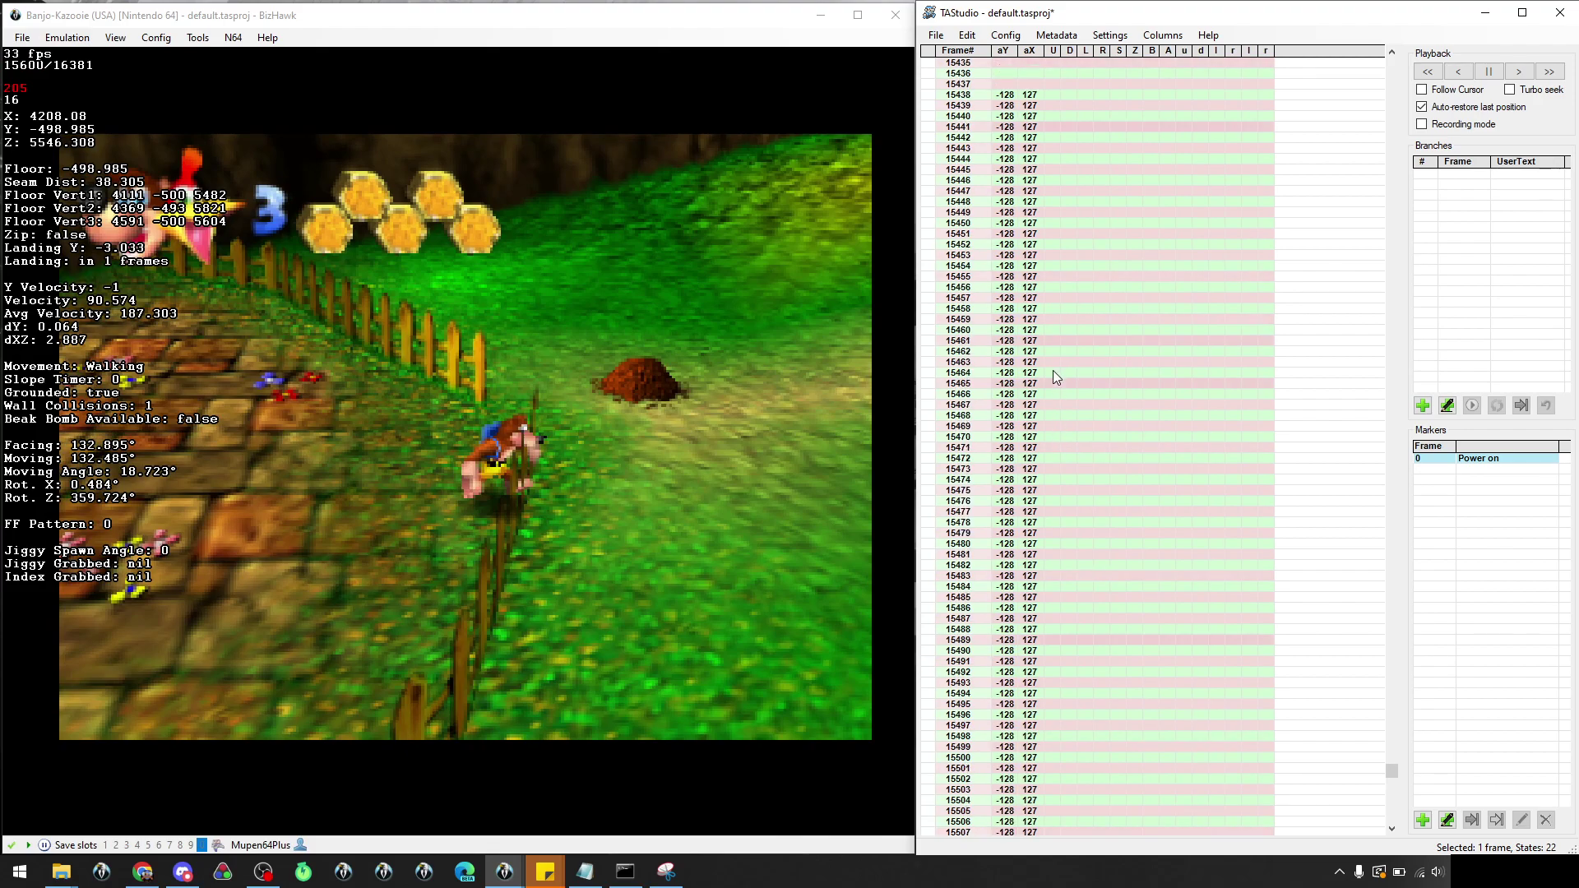
click(928, 362)
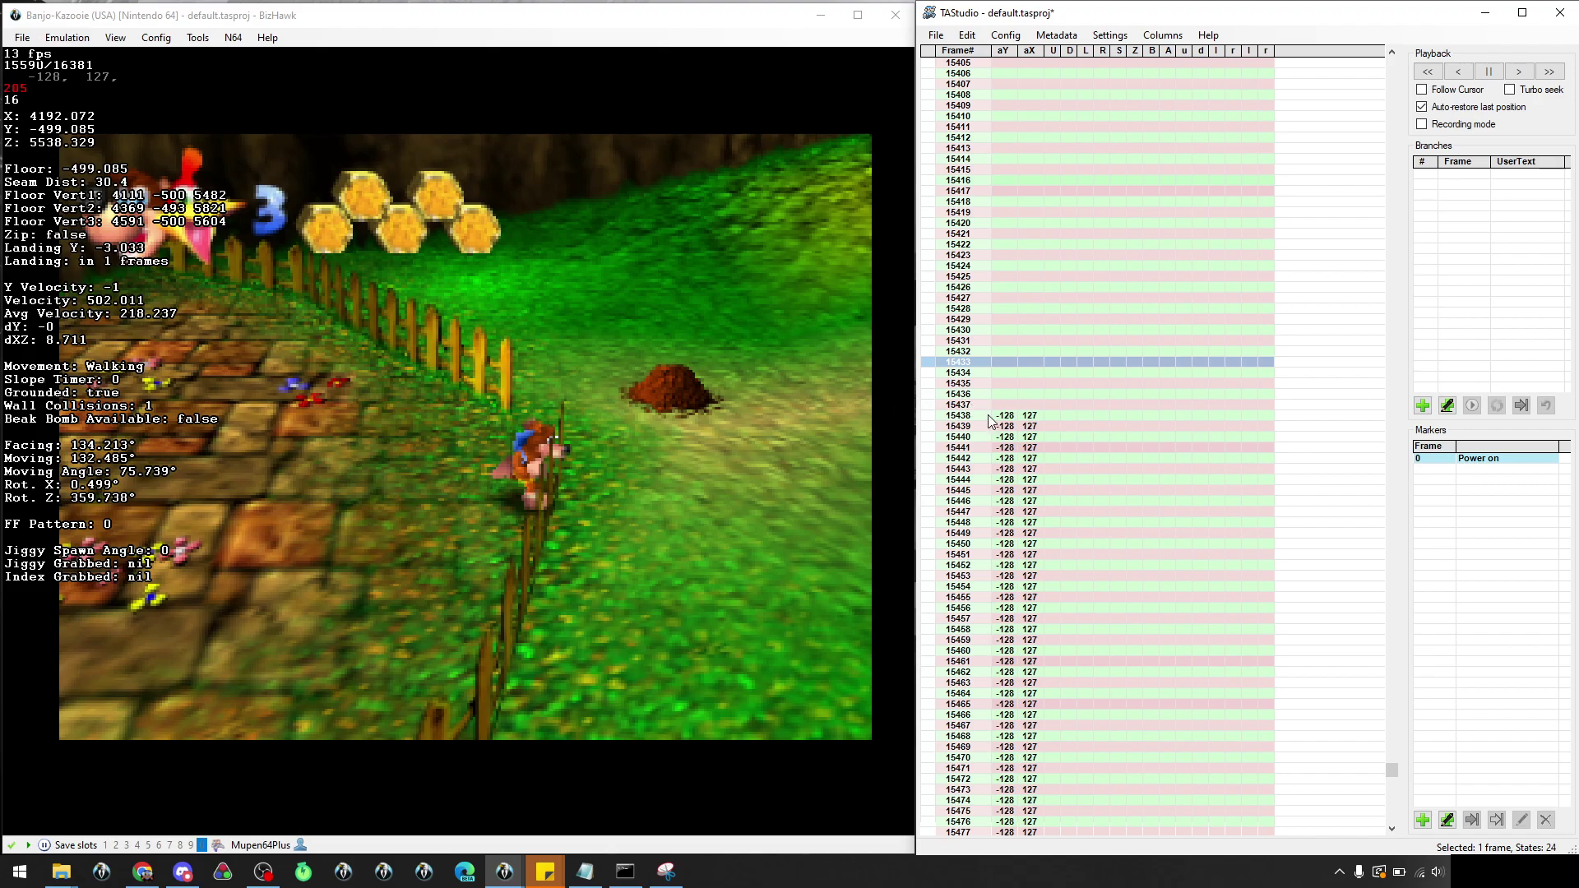
click(1014, 417)
text(-50)
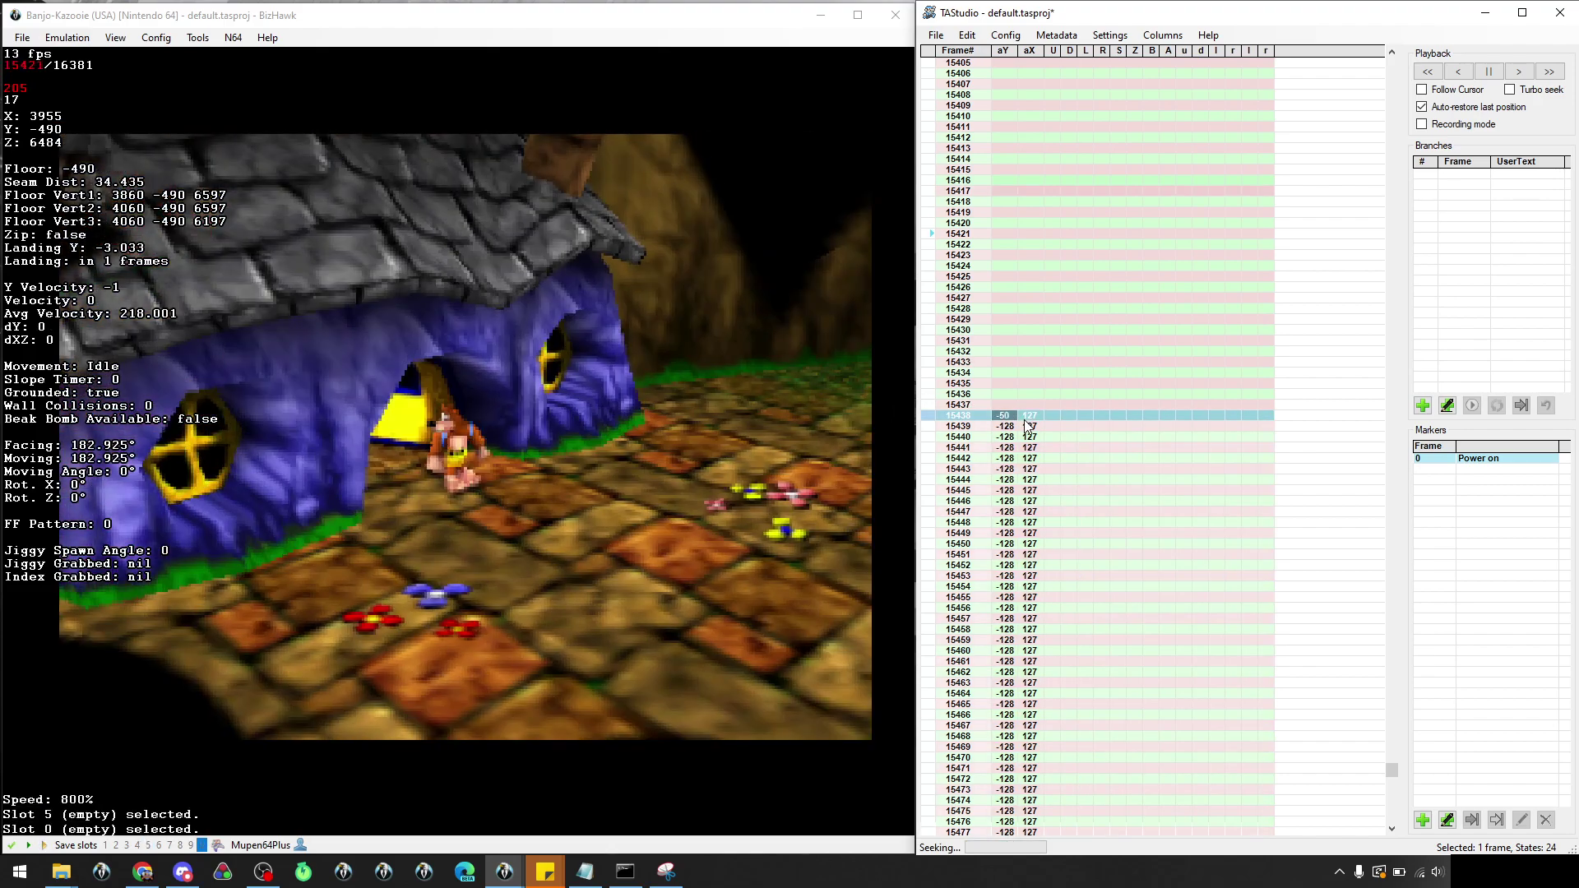
click(1003, 450)
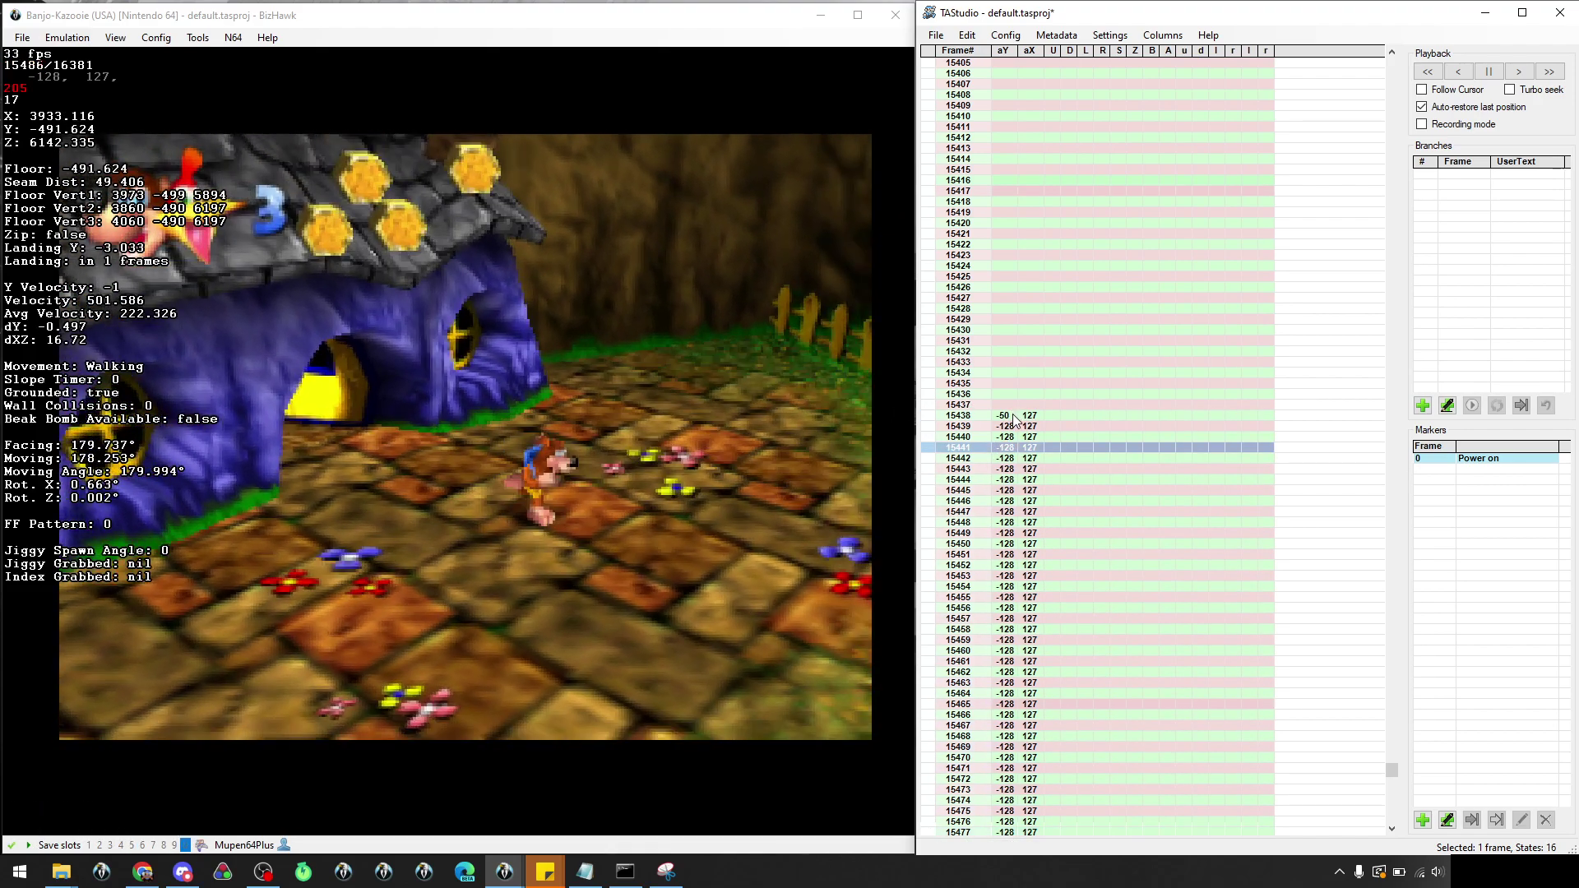
scroll(1032, 510, down, 19)
mouse_move(1011, 415)
mouse_down()
mouse_move(1046, 641)
mouse_move(1008, 627)
mouse_up()
scroll(1044, 641, down, 6)
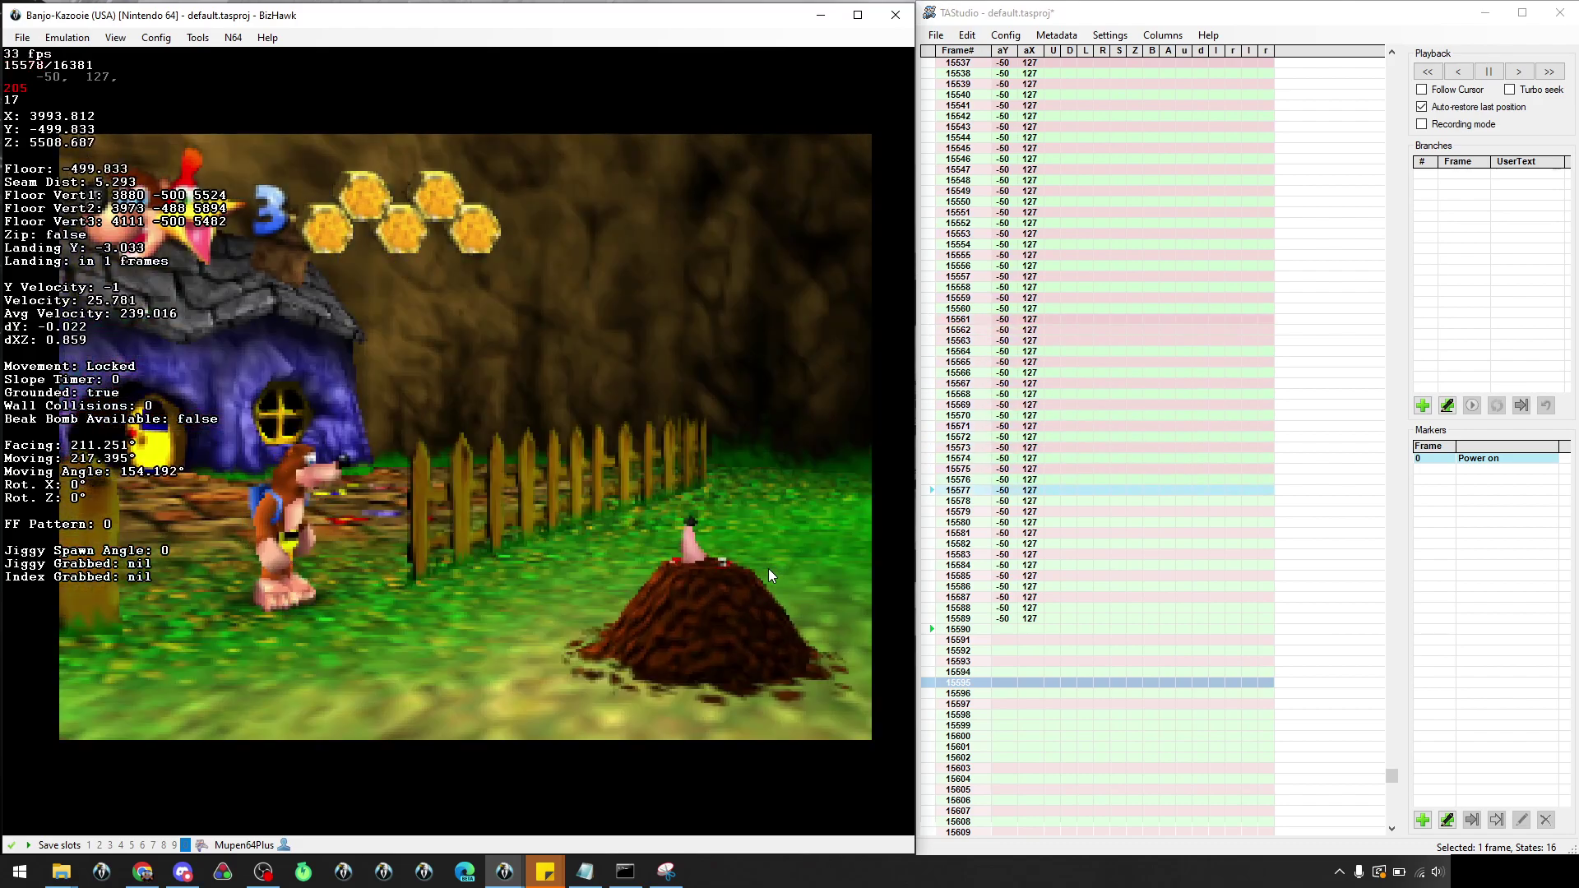
Replay from frames 15559 and 15570 to find where the molehill scene begins, and note frame 15571 in Notepad
click(937, 298)
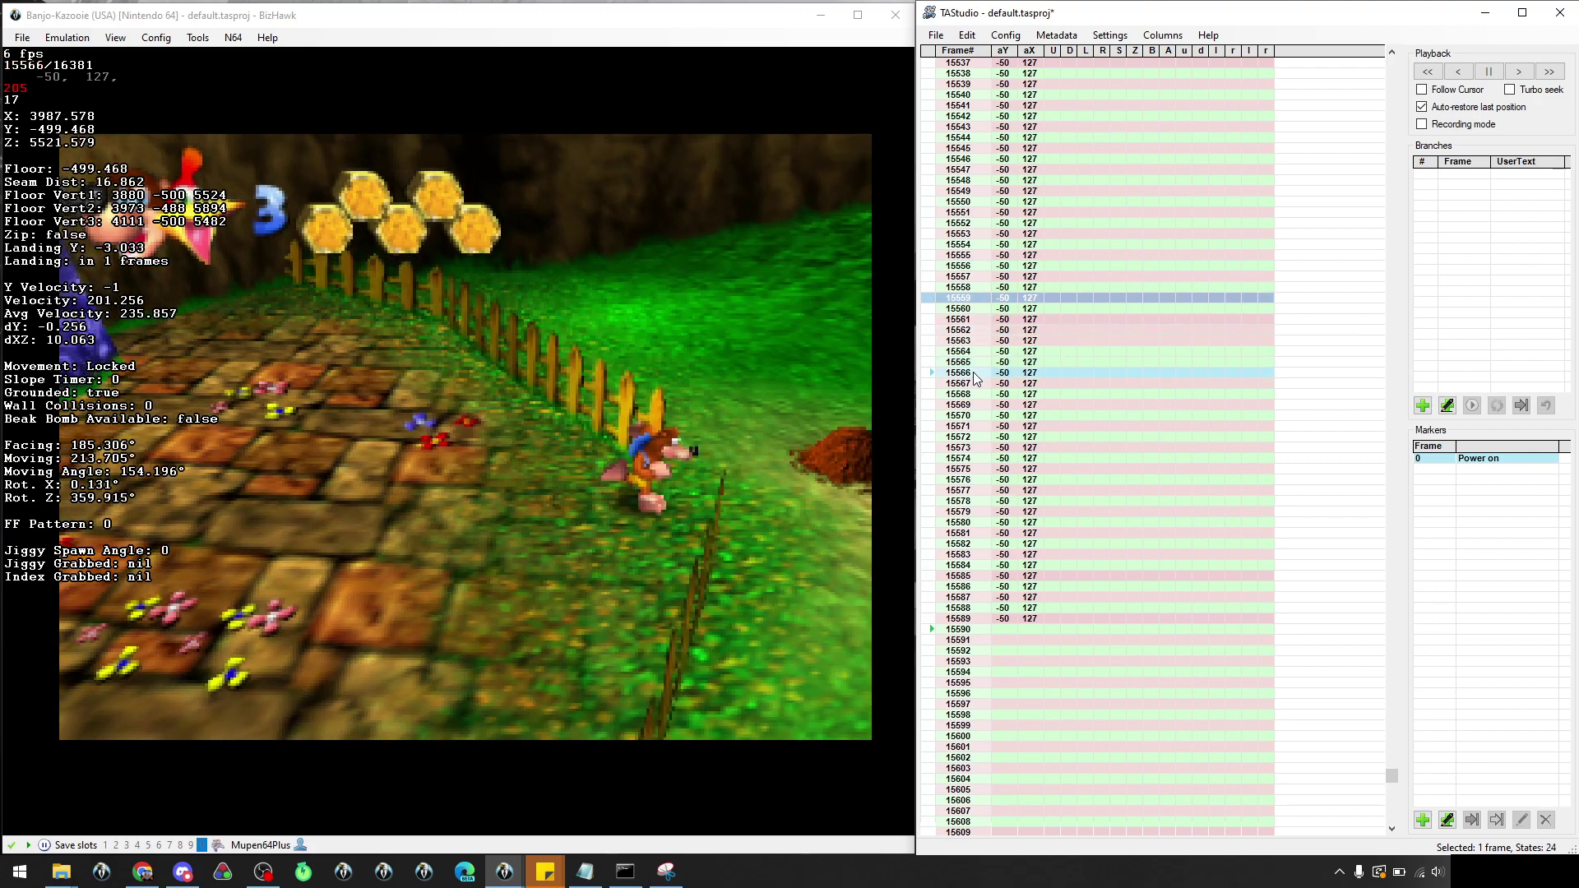
click(931, 416)
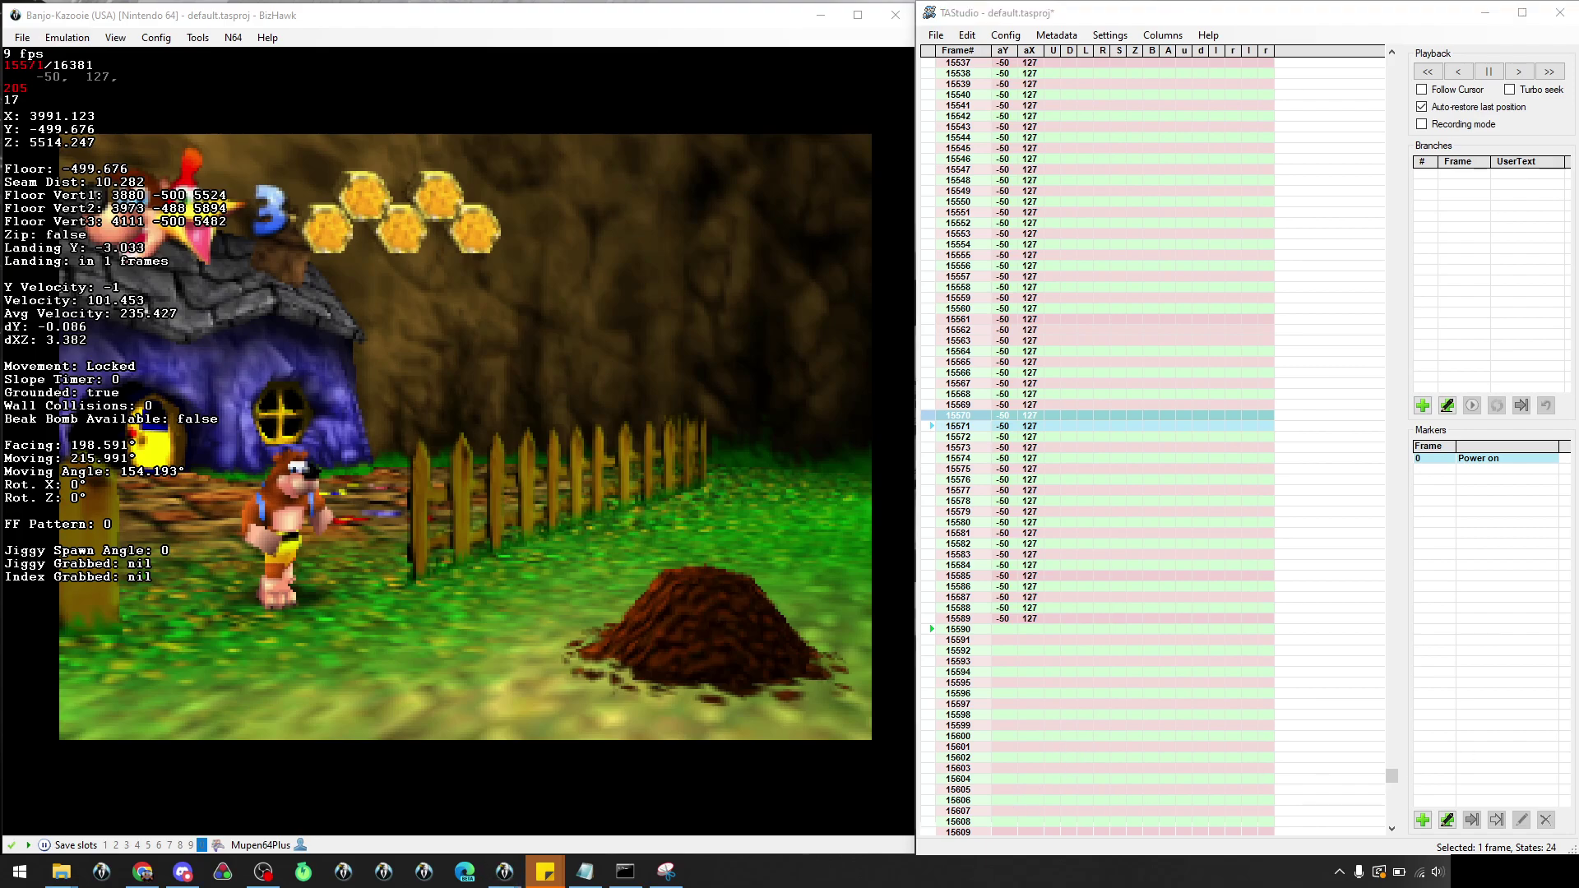
click(585, 872)
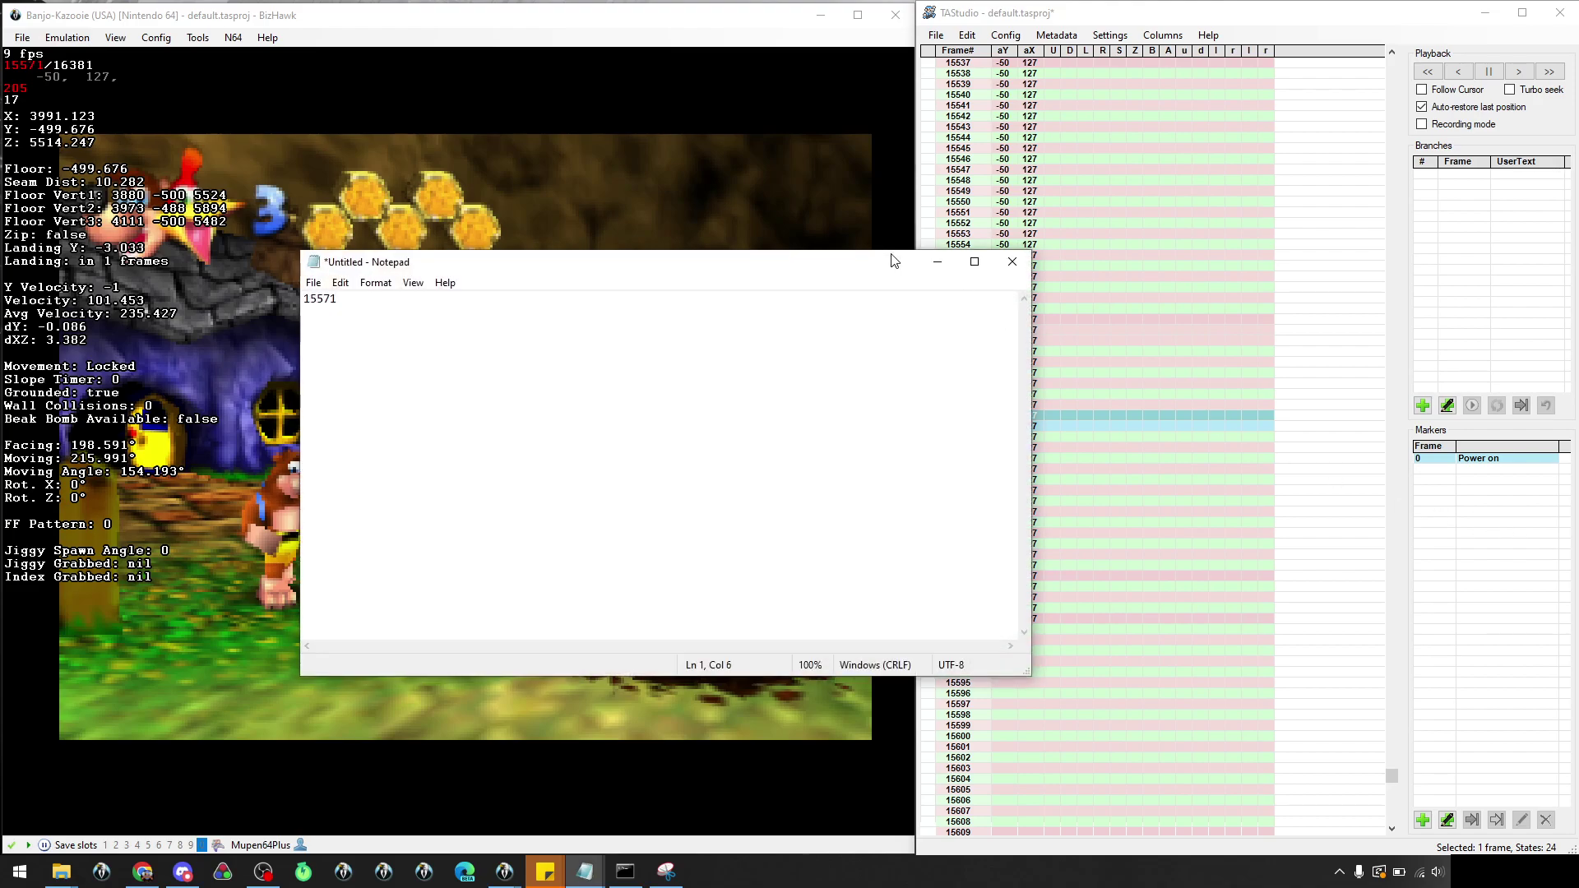
drag(737, 272, 1578, 271)
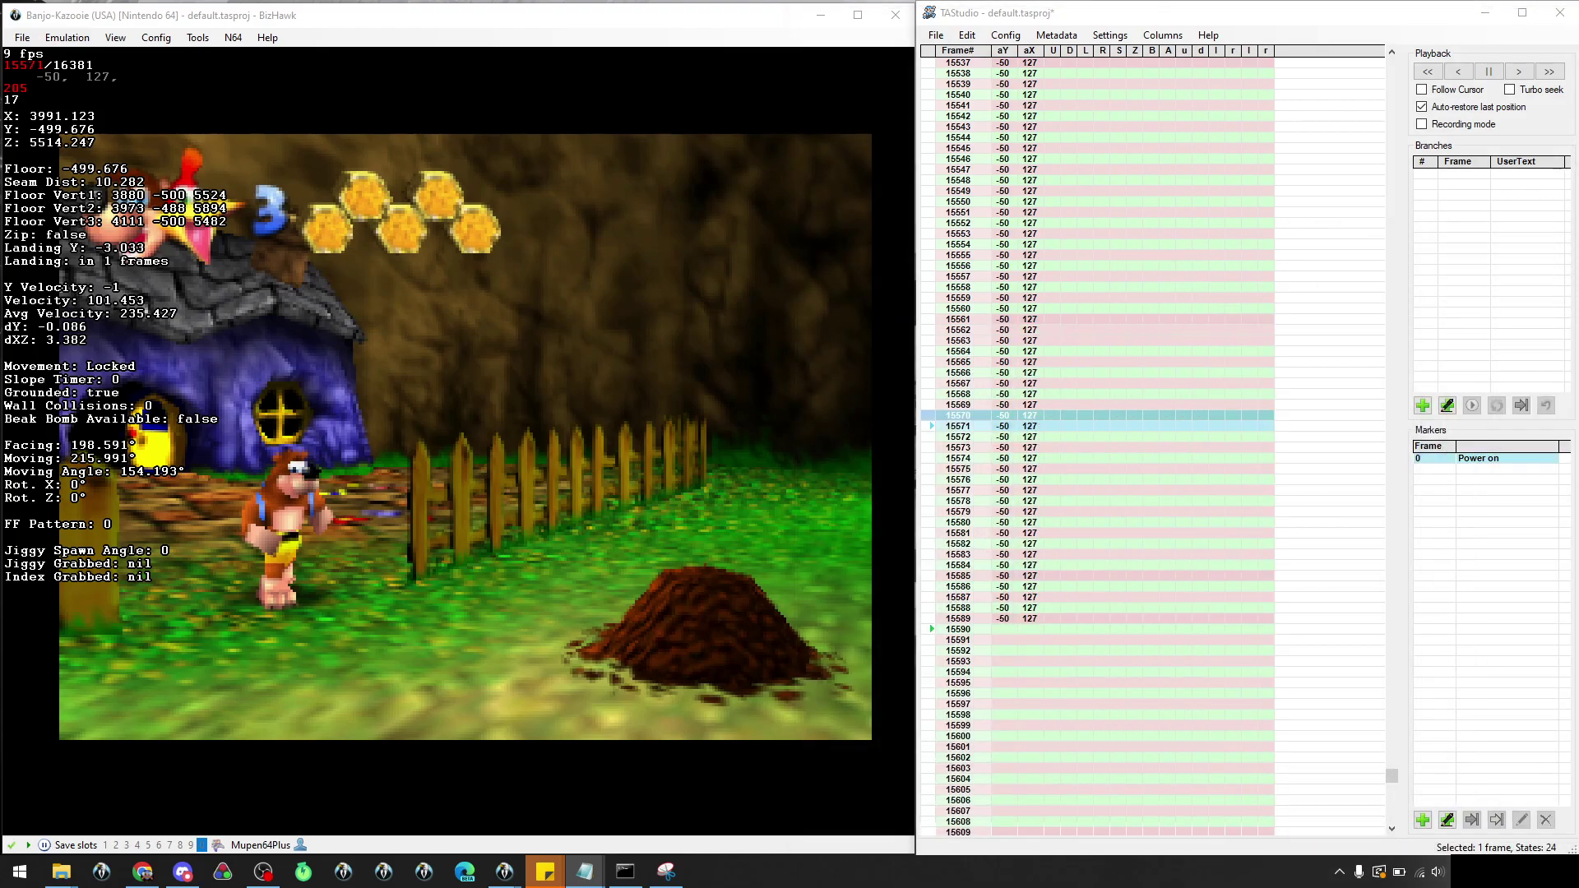
Try an analog Y value of -48 from frame 15438 onward to compare the molehill arrival
scroll(1152, 257, up, 20)
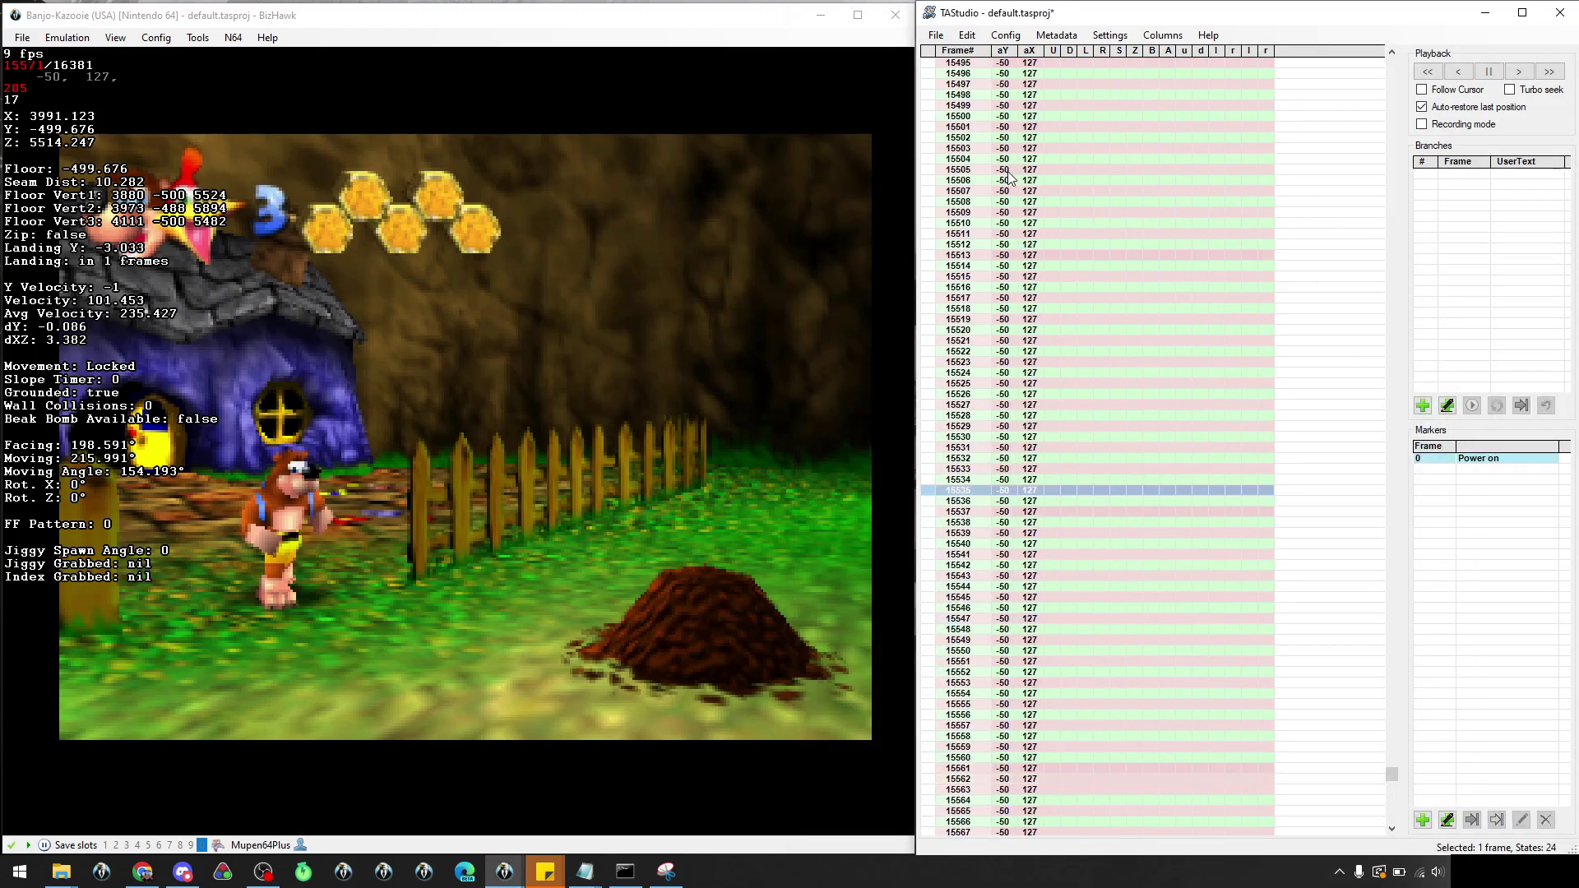
click(1011, 97)
scroll(1003, 346, down, 20)
drag(1004, 98, 1003, 576)
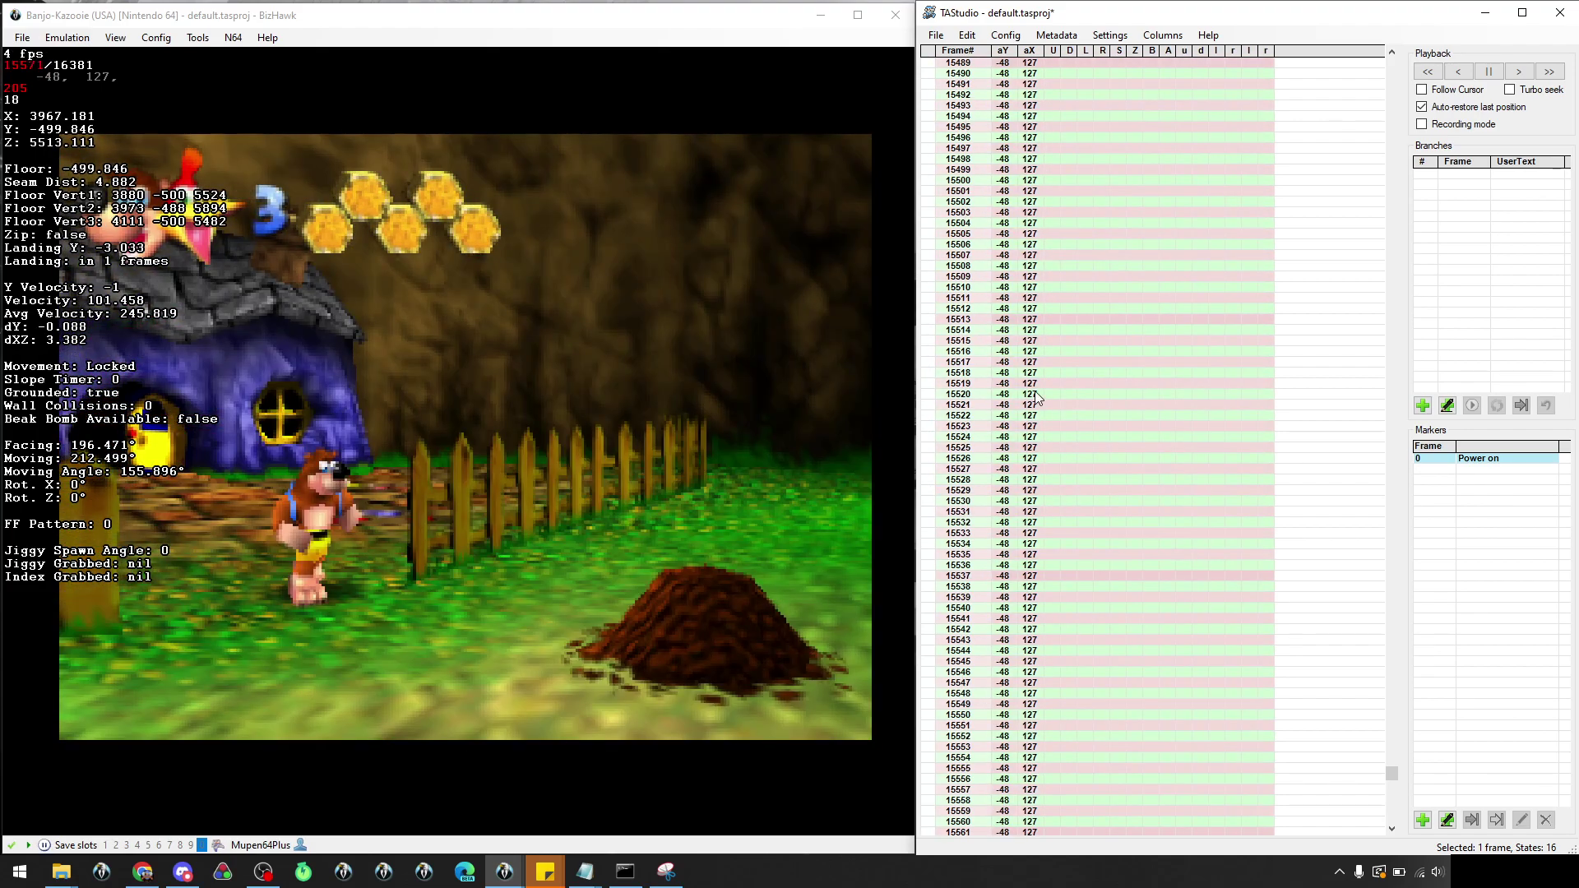
Try an analog Y value of -46 on frames 15438 to 15589 and advance frame by frame to 15571
scroll(1012, 461, up, 20)
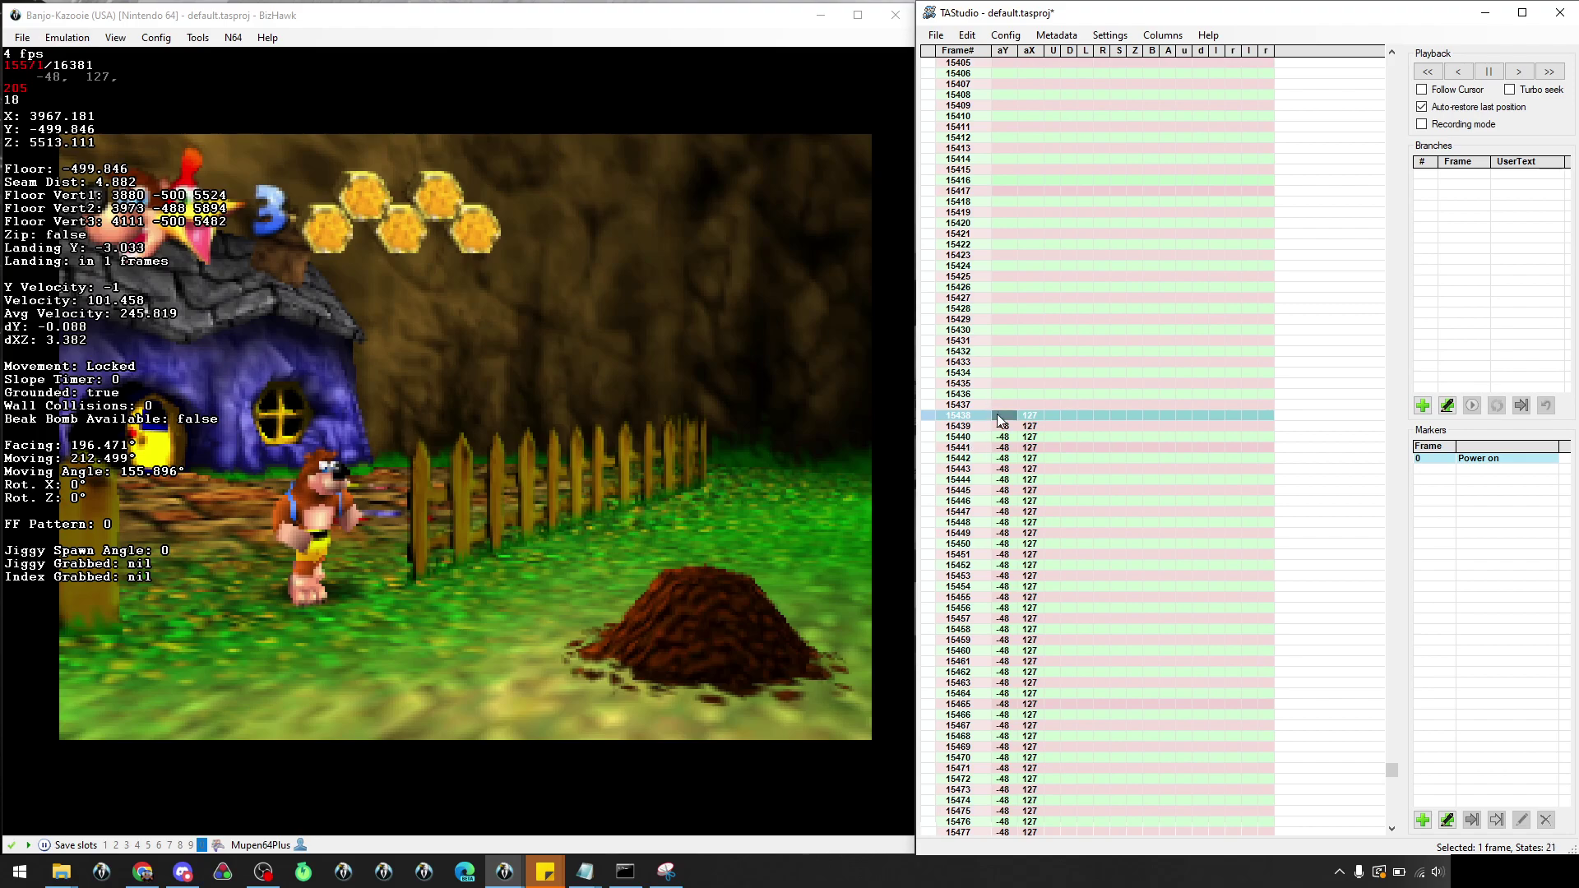
text(-46)
drag(1004, 416, 1021, 619)
scroll(1017, 494, down, 13)
scroll(1020, 580, down, 9)
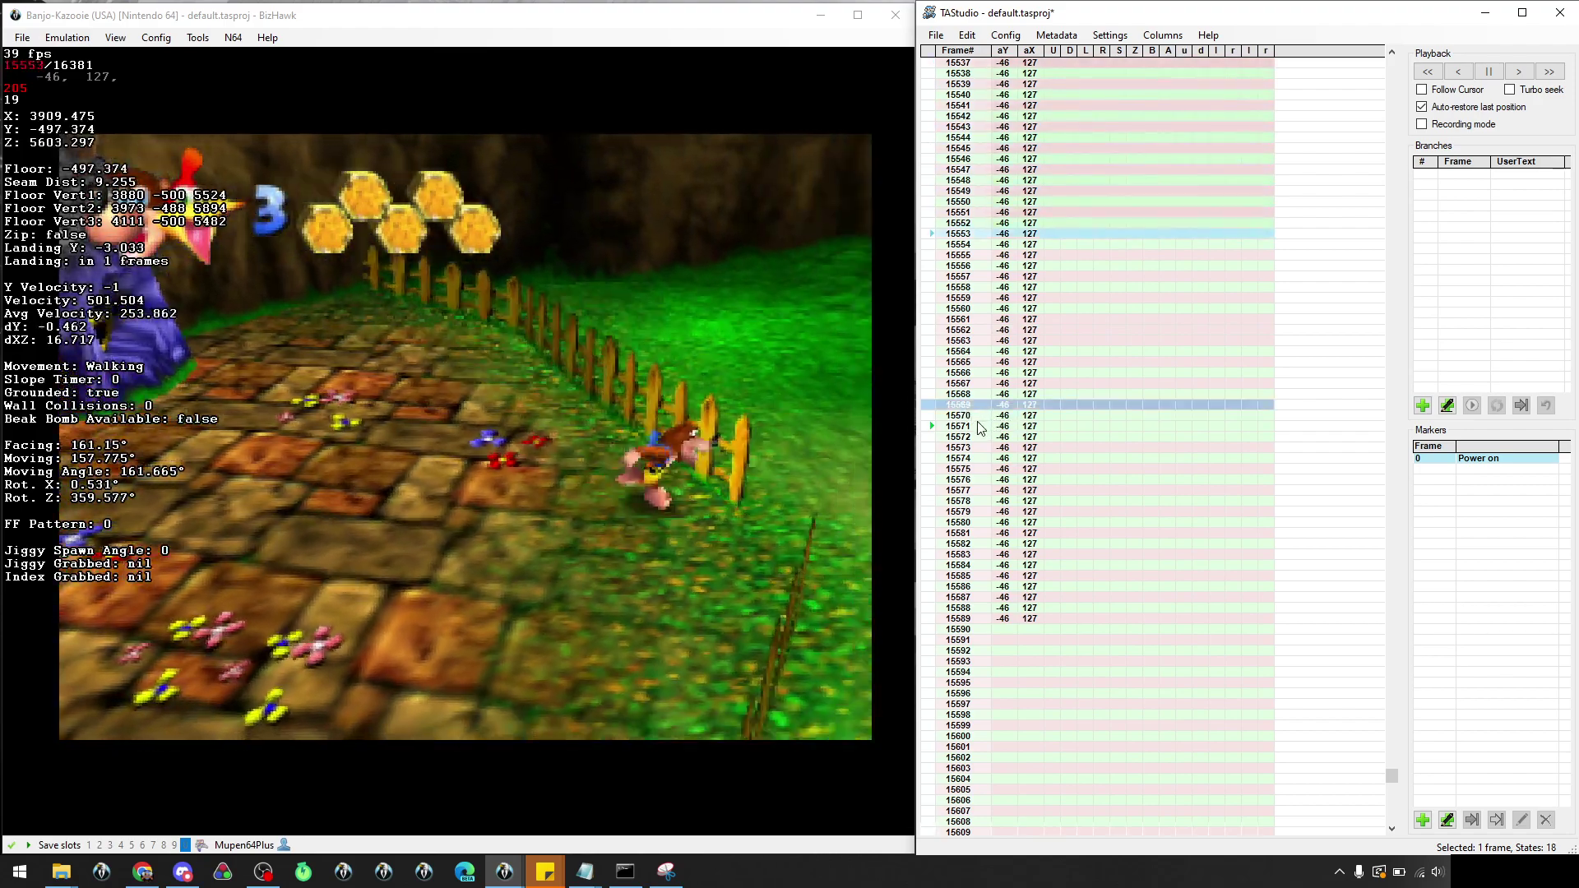
click(929, 394)
key(f)
key(f)
key(f)
Set analog Y to -45 on frames 15438 to 15602 and check the molehill scene at frame 15571
scroll(1041, 440, up, 20)
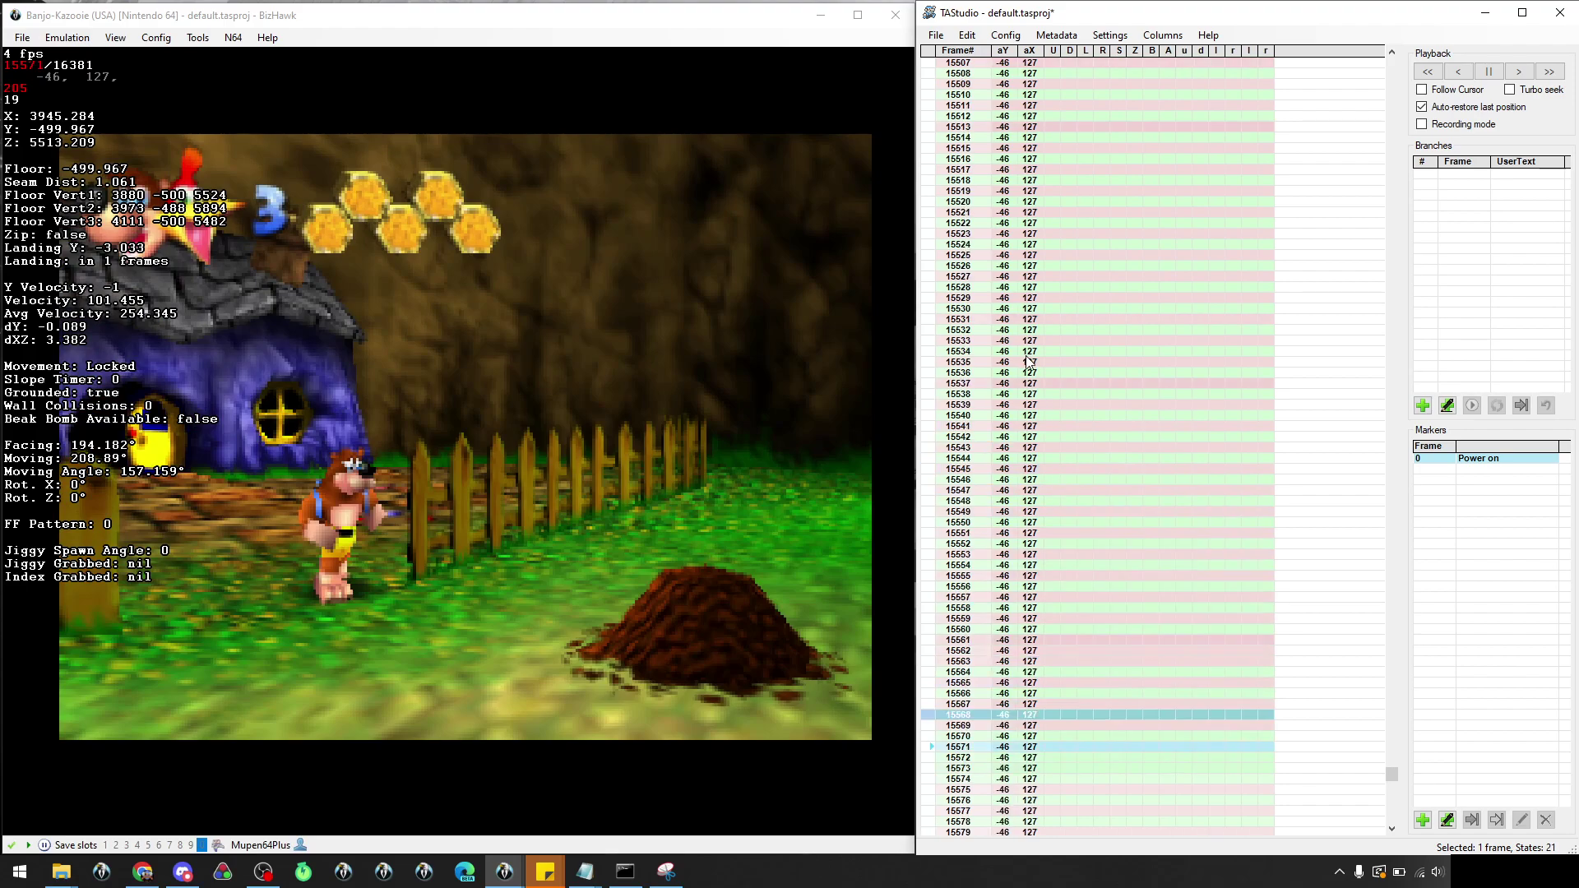
double_click(1000, 225)
key(Up)
mouse_move(1001, 225)
mouse_down()
mouse_move(1028, 399)
mouse_move(1015, 561)
mouse_up()
scroll(1024, 346, down, 18)
scroll(1028, 399, down, 20)
scroll(979, 476, up, 2)
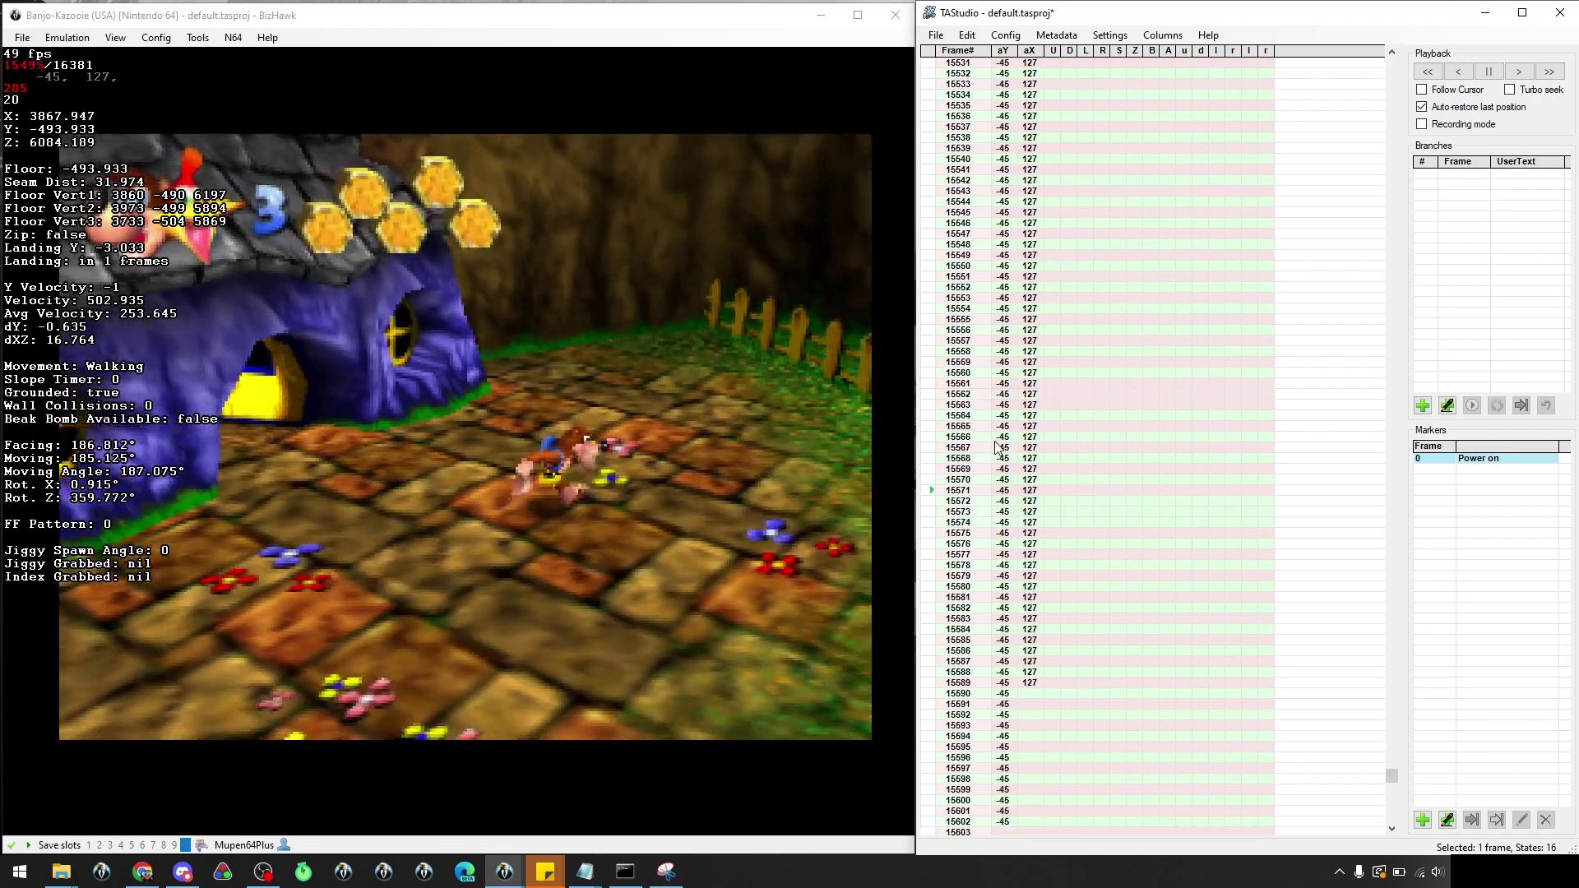
scroll(1012, 459, up, 8)
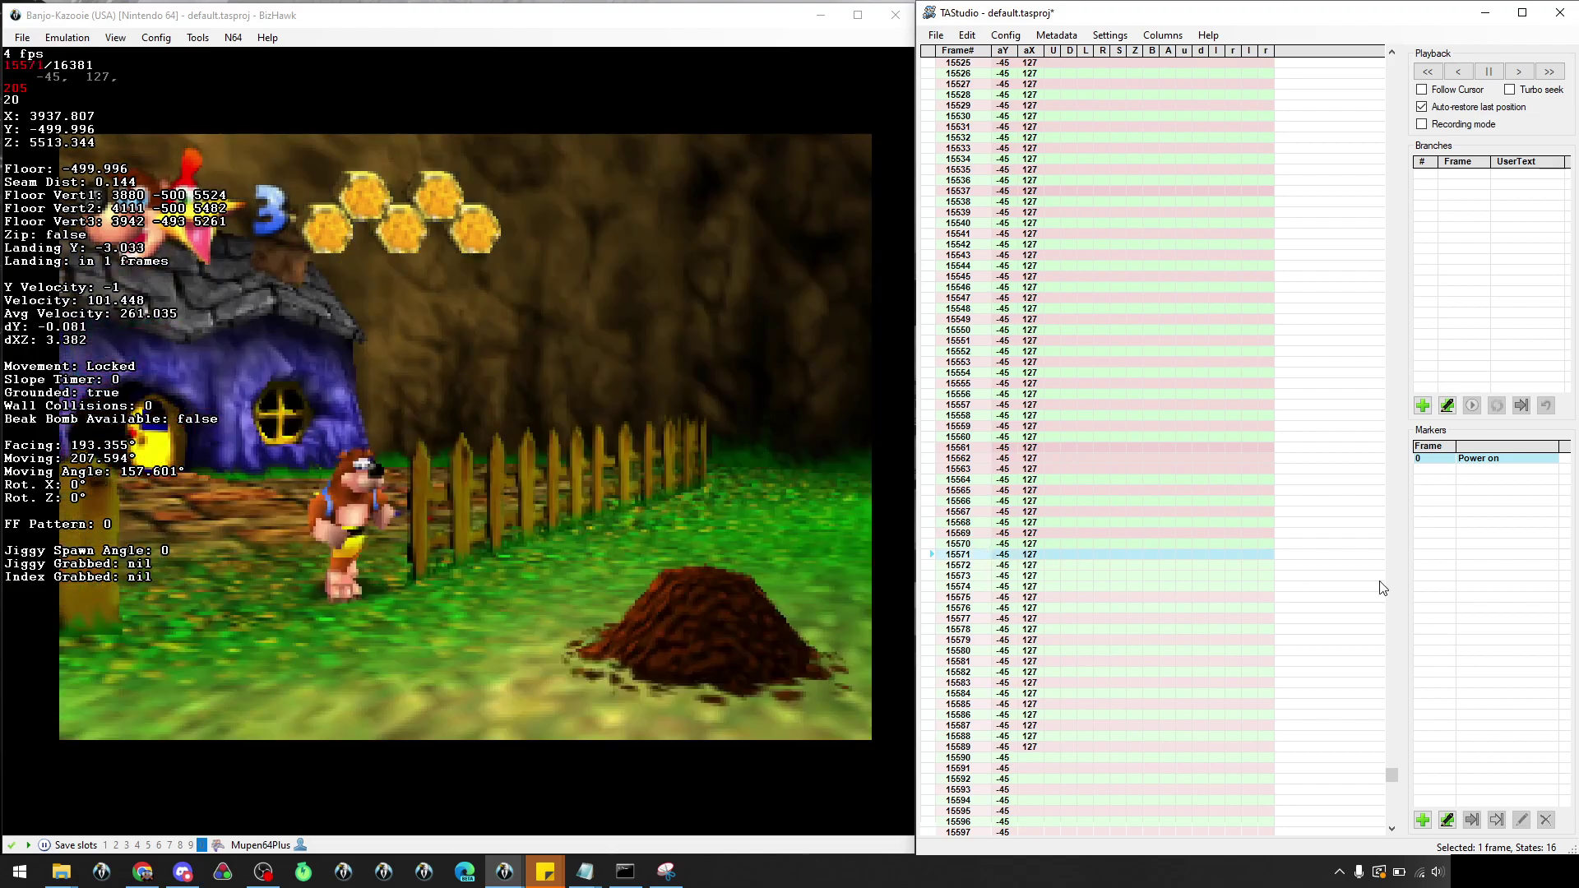
Seek back to frame 15437 and play forward to examine when Banjo starts walking
scroll(1083, 198, up, 20)
click(938, 223)
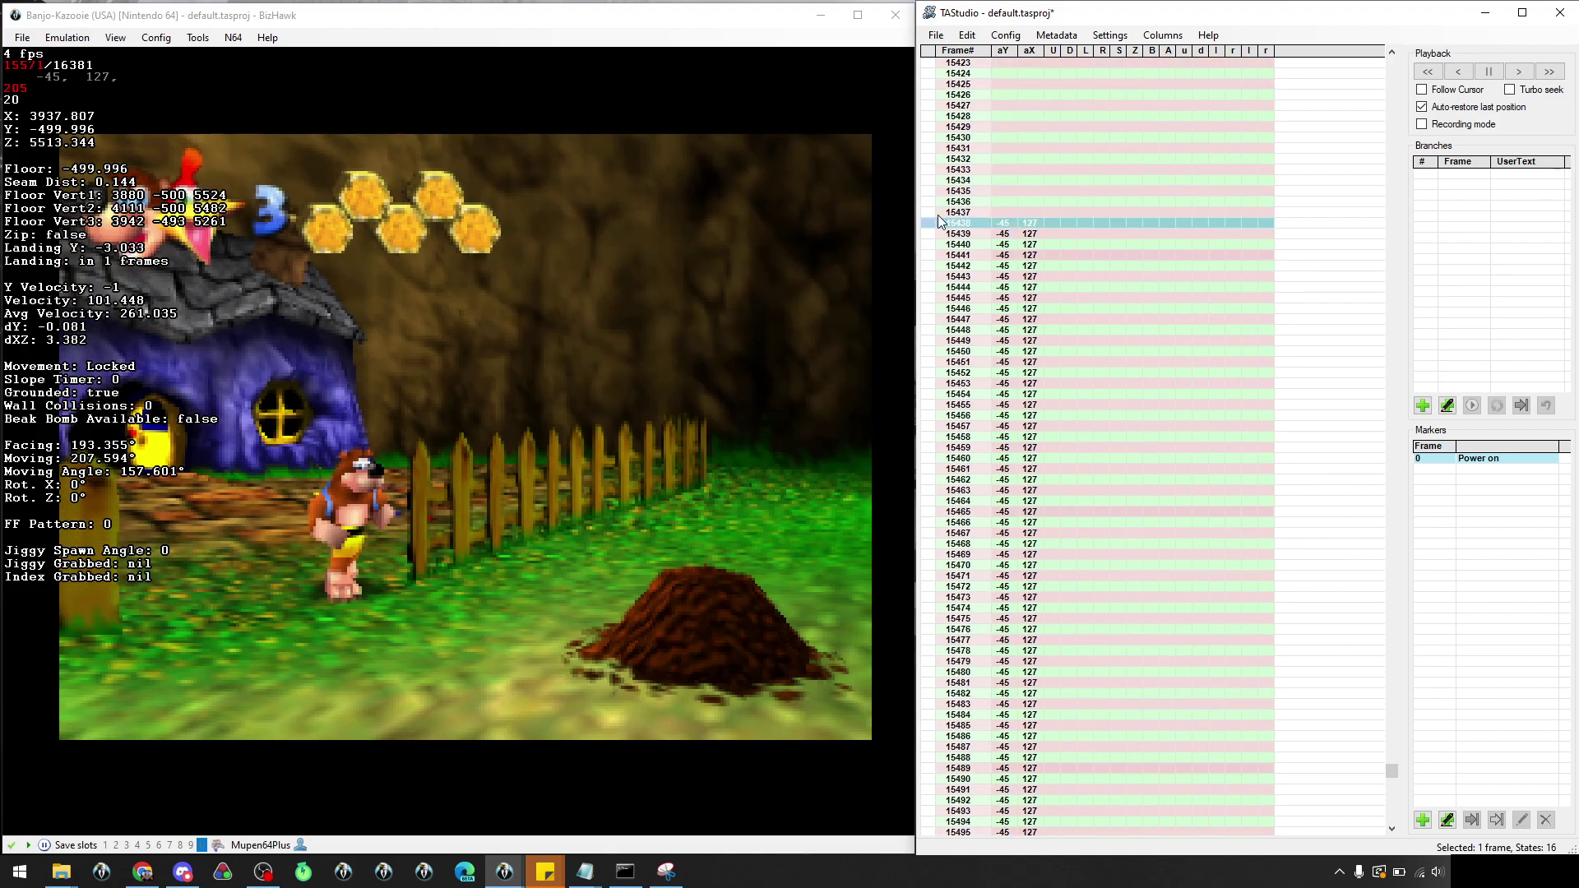
click(929, 214)
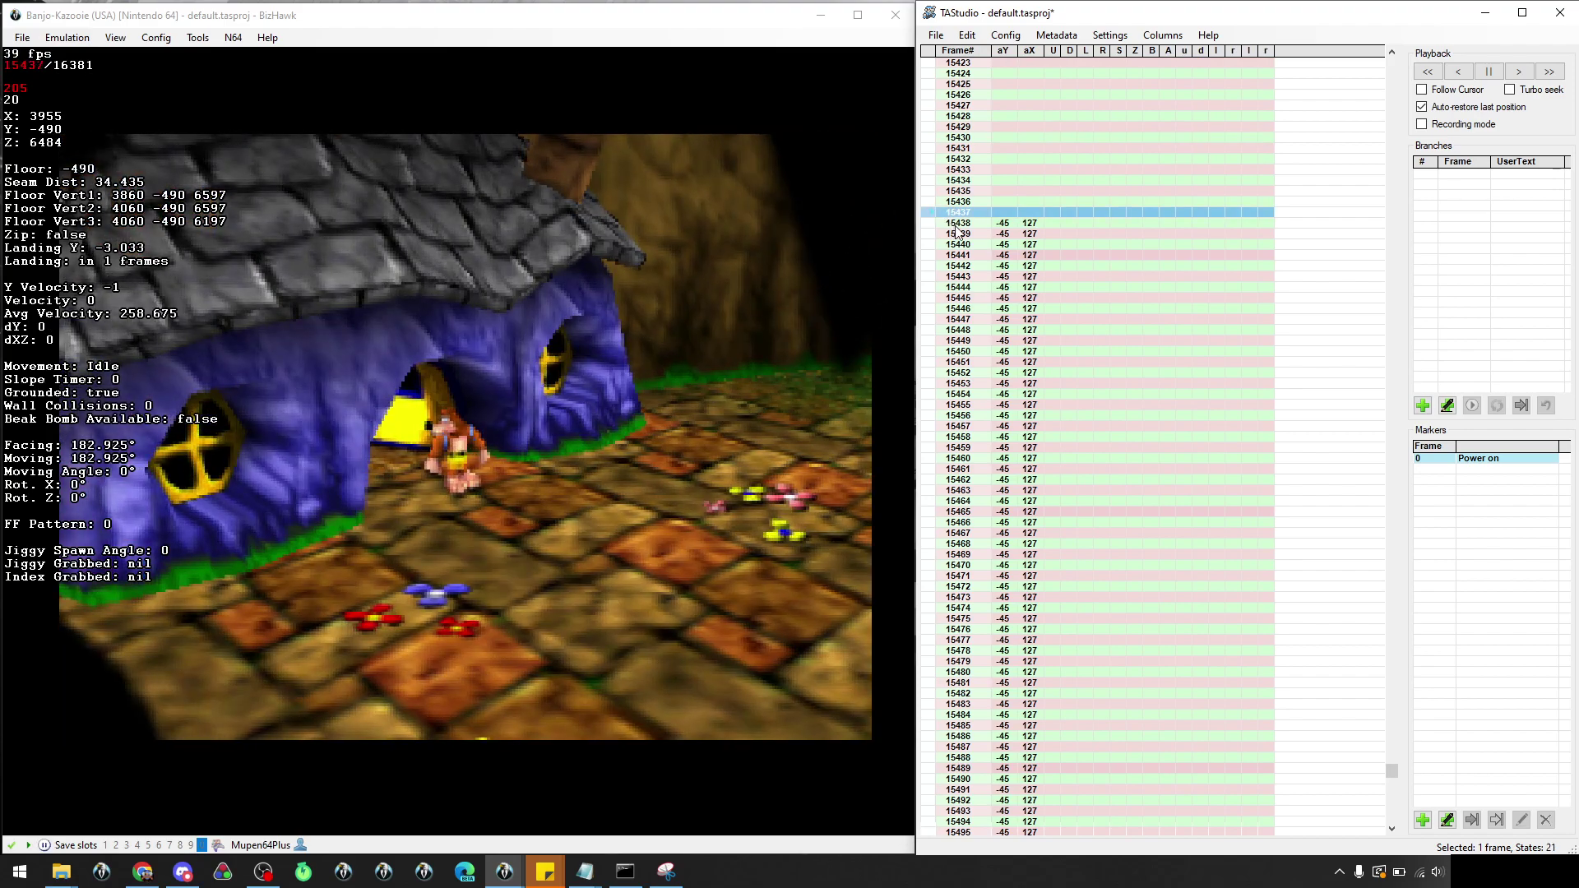
key(f)
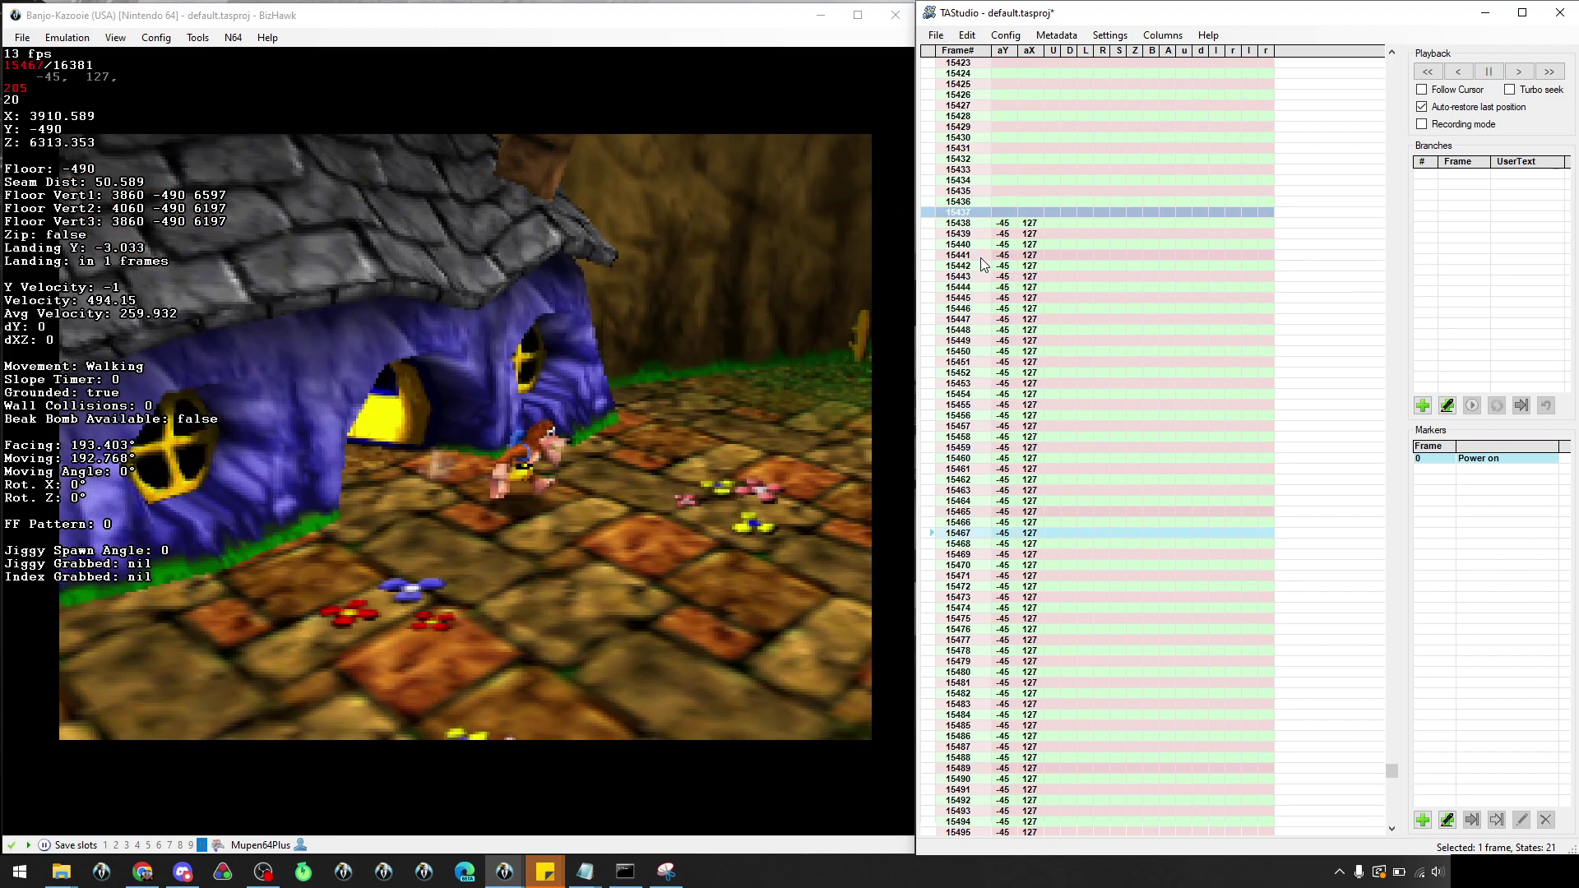
scroll(966, 275, up, 4)
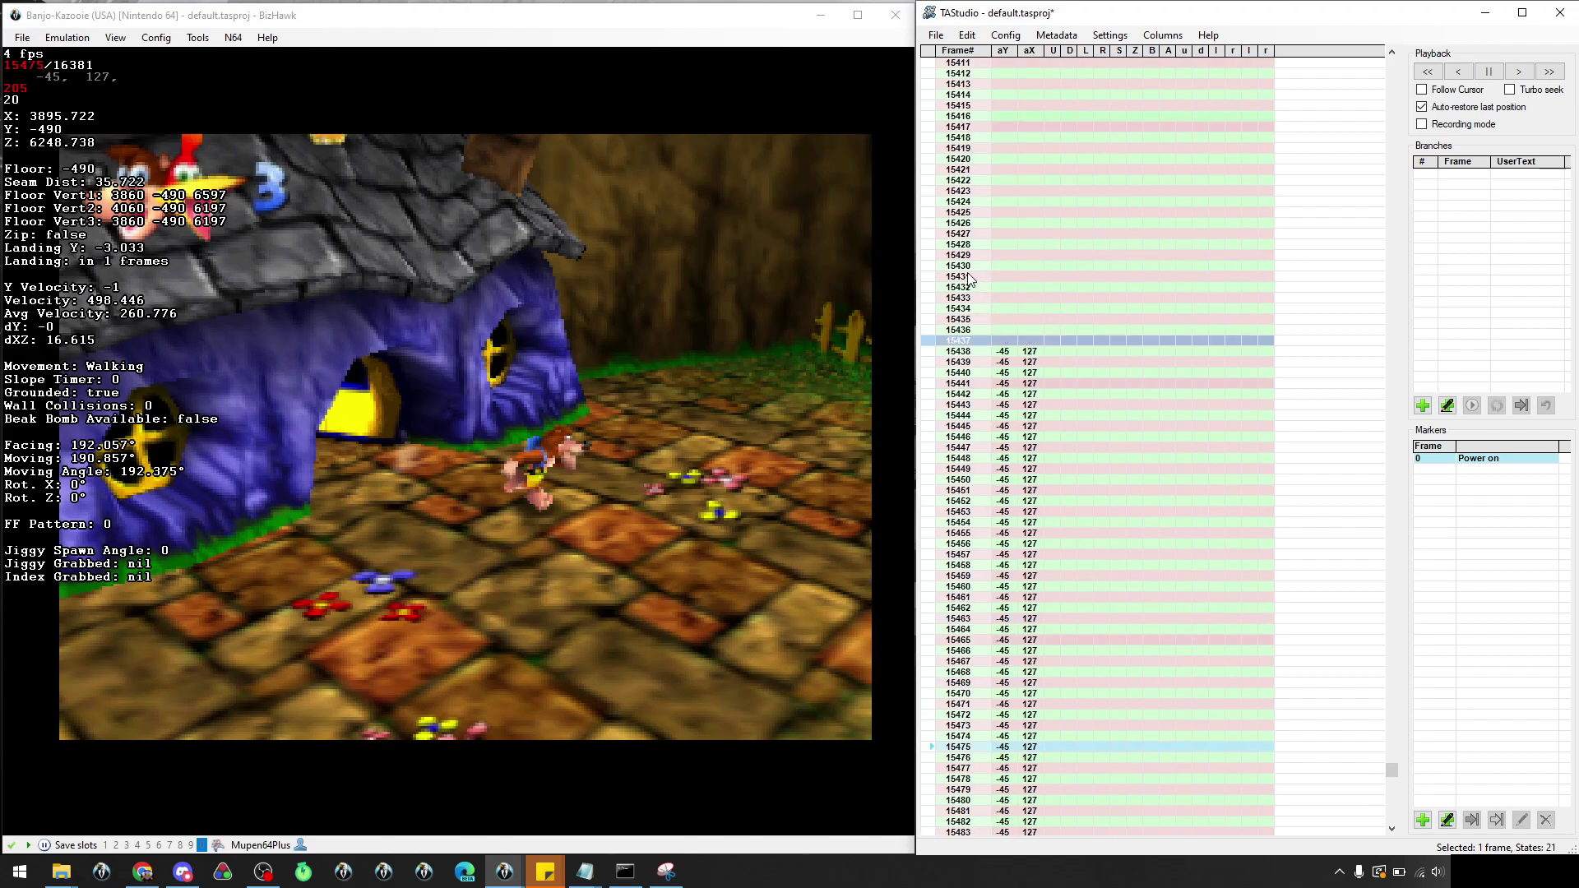
Extend the analog X value 127 back to frame 15386 and the analog Y value -45 back to frame 15409
click(923, 201)
drag(1033, 351, 1053, 56)
scroll(1050, 273, up, 2)
drag(1006, 543, 1017, 192)
scroll(1039, 362, up, 6)
drag(1033, 394, 1033, 137)
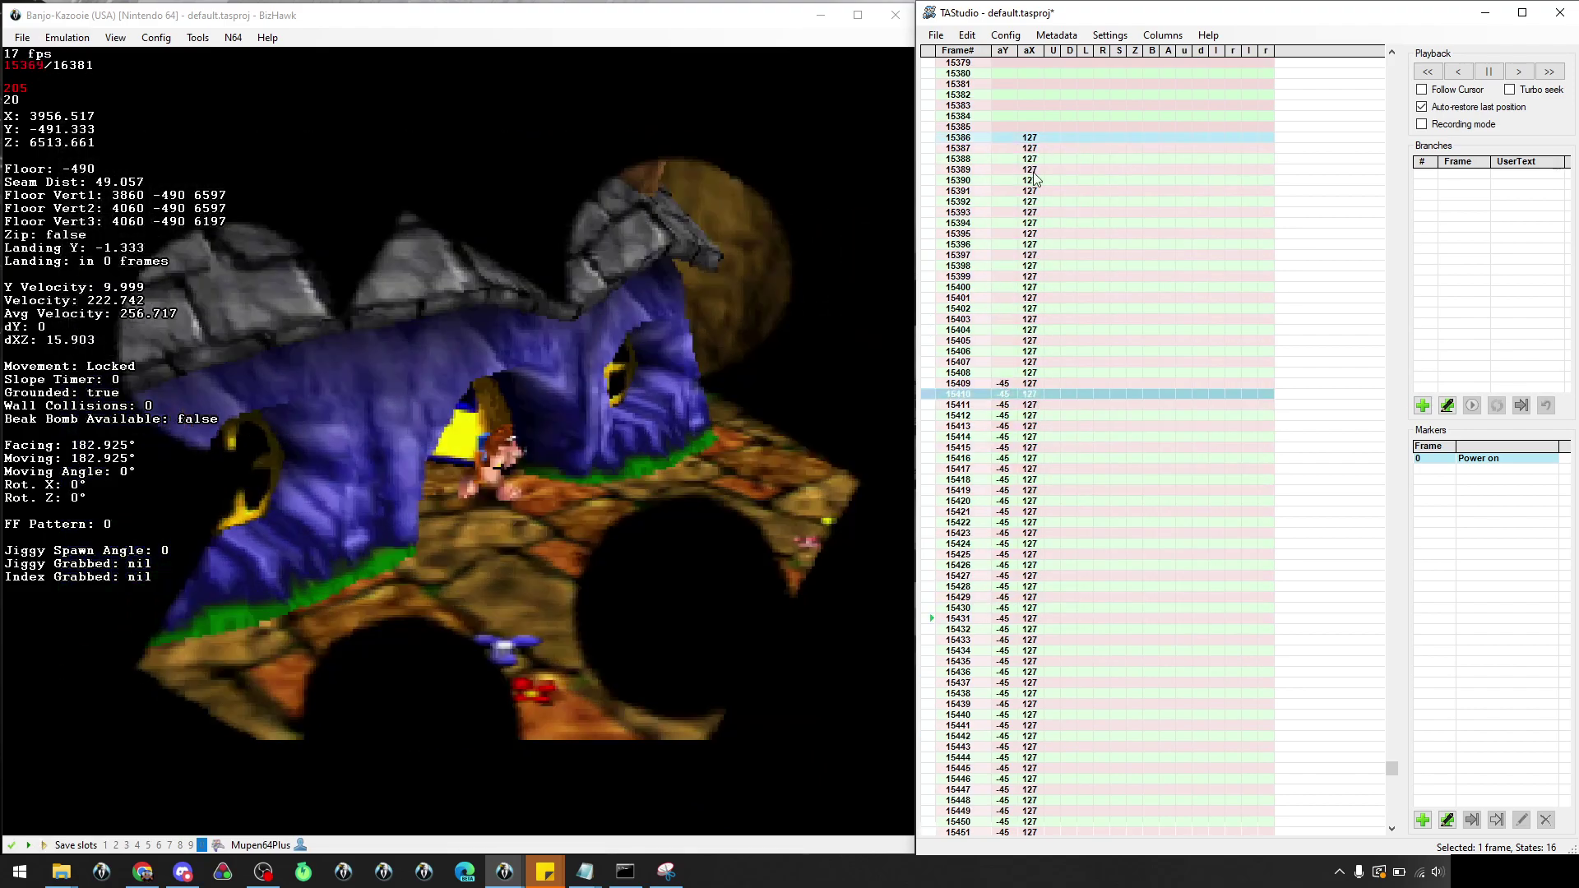
Extend the analog X value 127 back to frame 15357 and the analog Y value -45 back to frame 15355
drag(1008, 394, 1041, 116)
scroll(1015, 253, up, 5)
drag(1031, 448, 1032, 148)
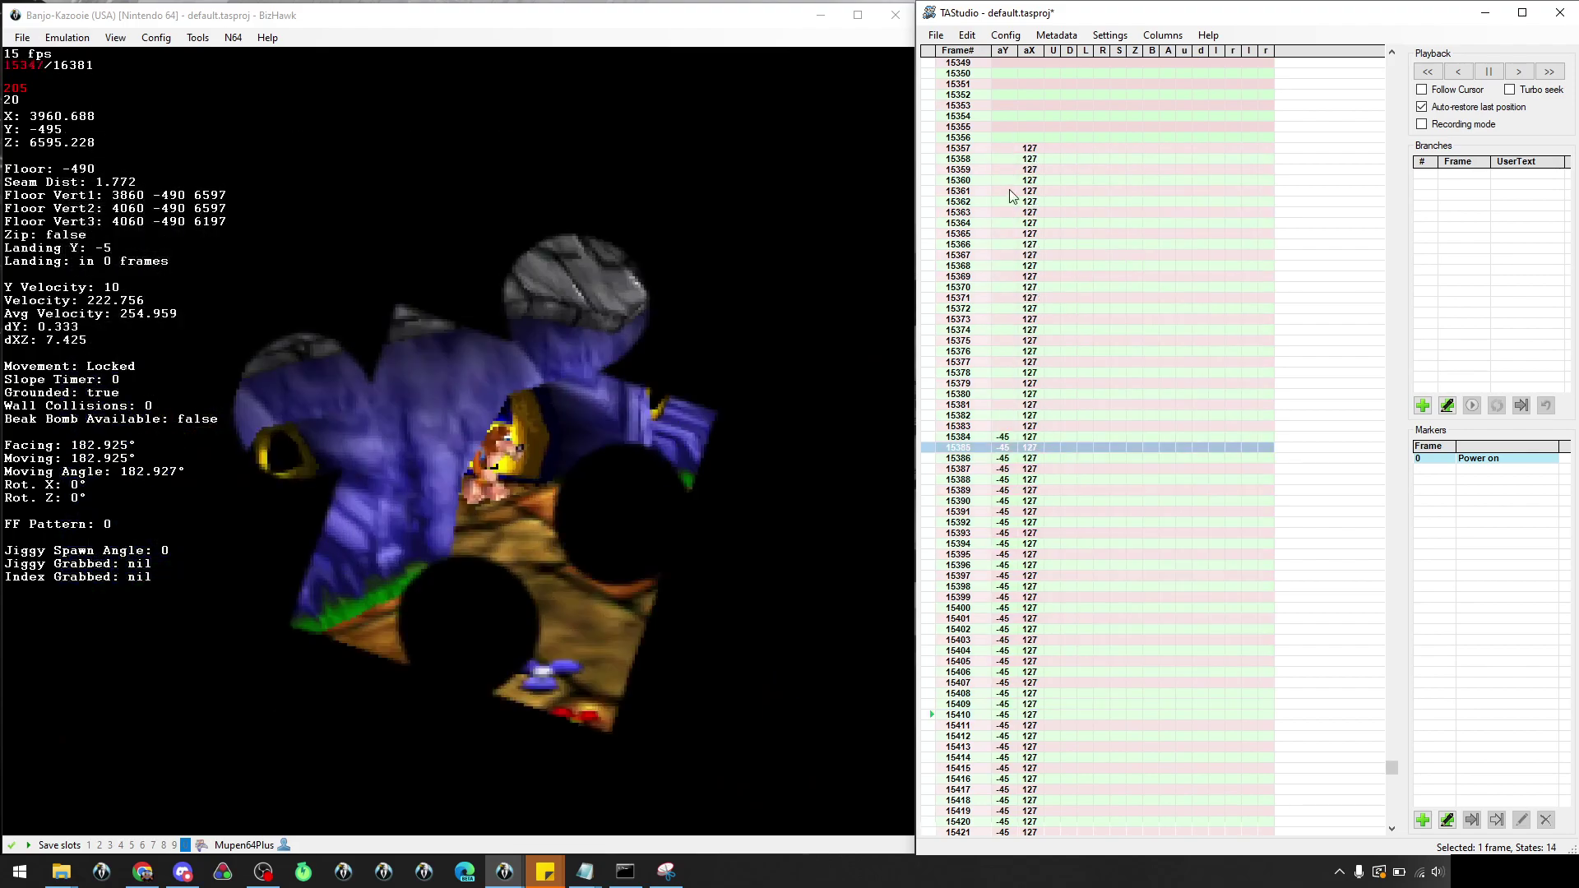
drag(1002, 457, 1002, 127)
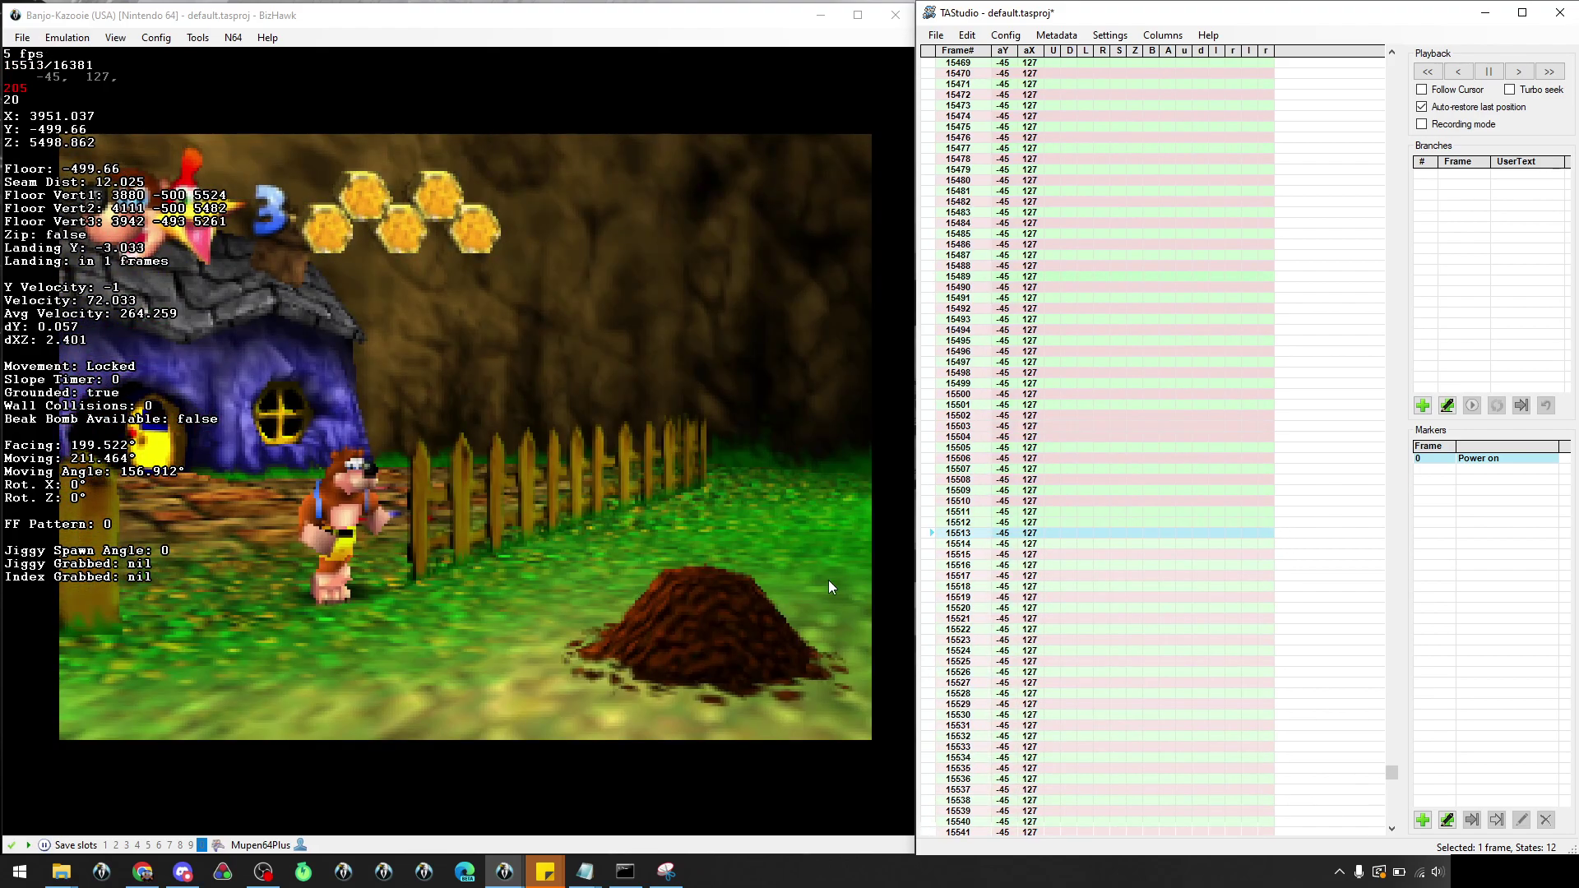
Seek back to the start of the molehill scene, note 15512 in Notepad and move the note out of the way
click(1113, 501)
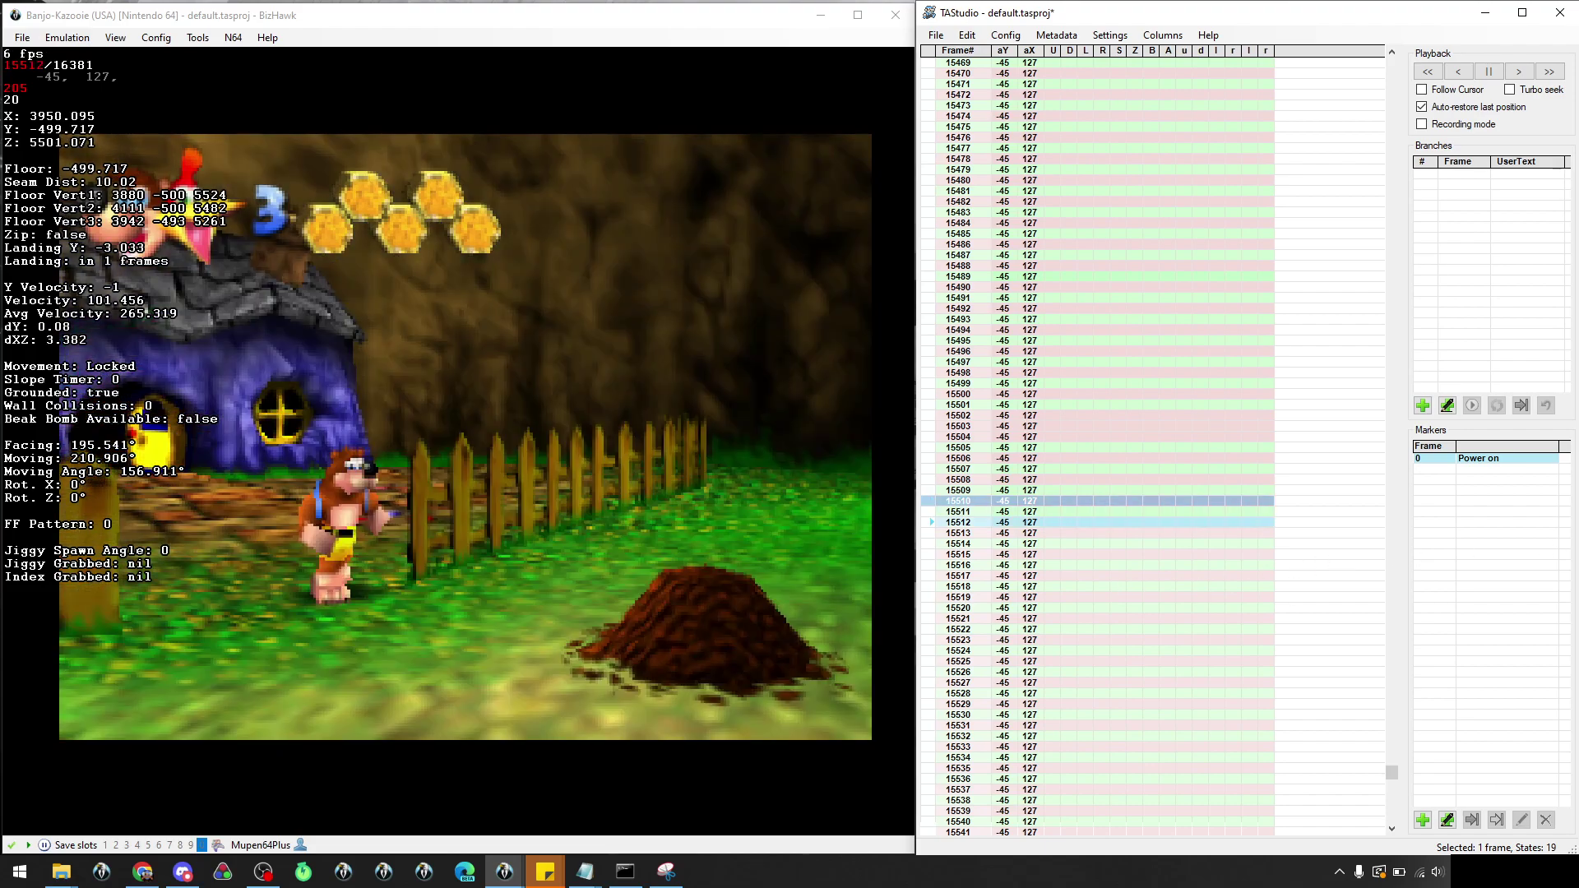
key(alt+Tab)
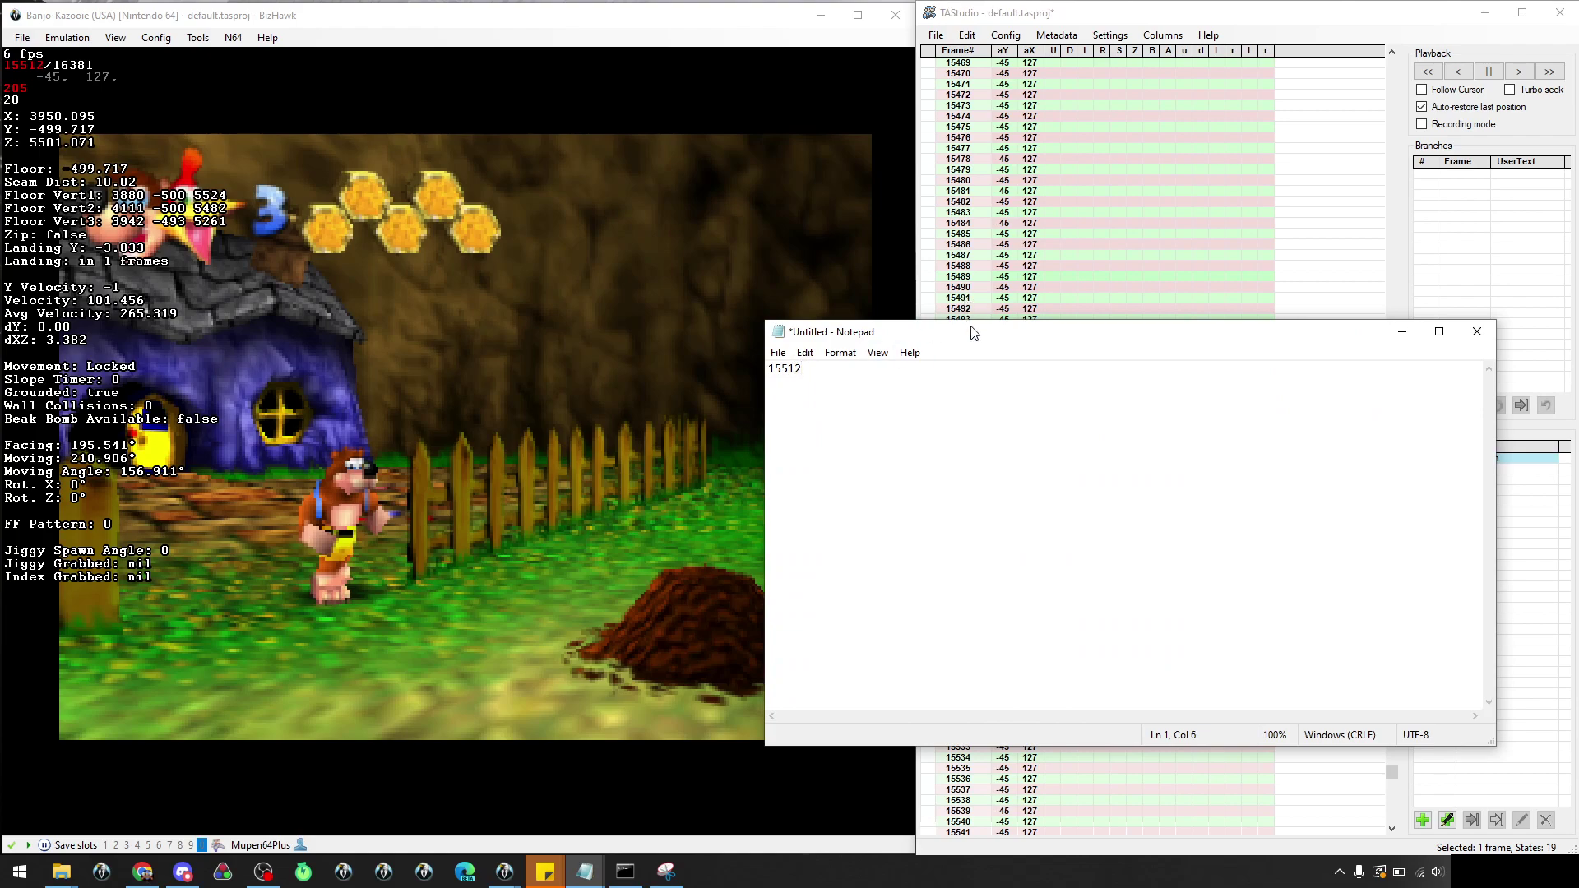
drag(992, 335, 1578, 410)
click(669, 469)
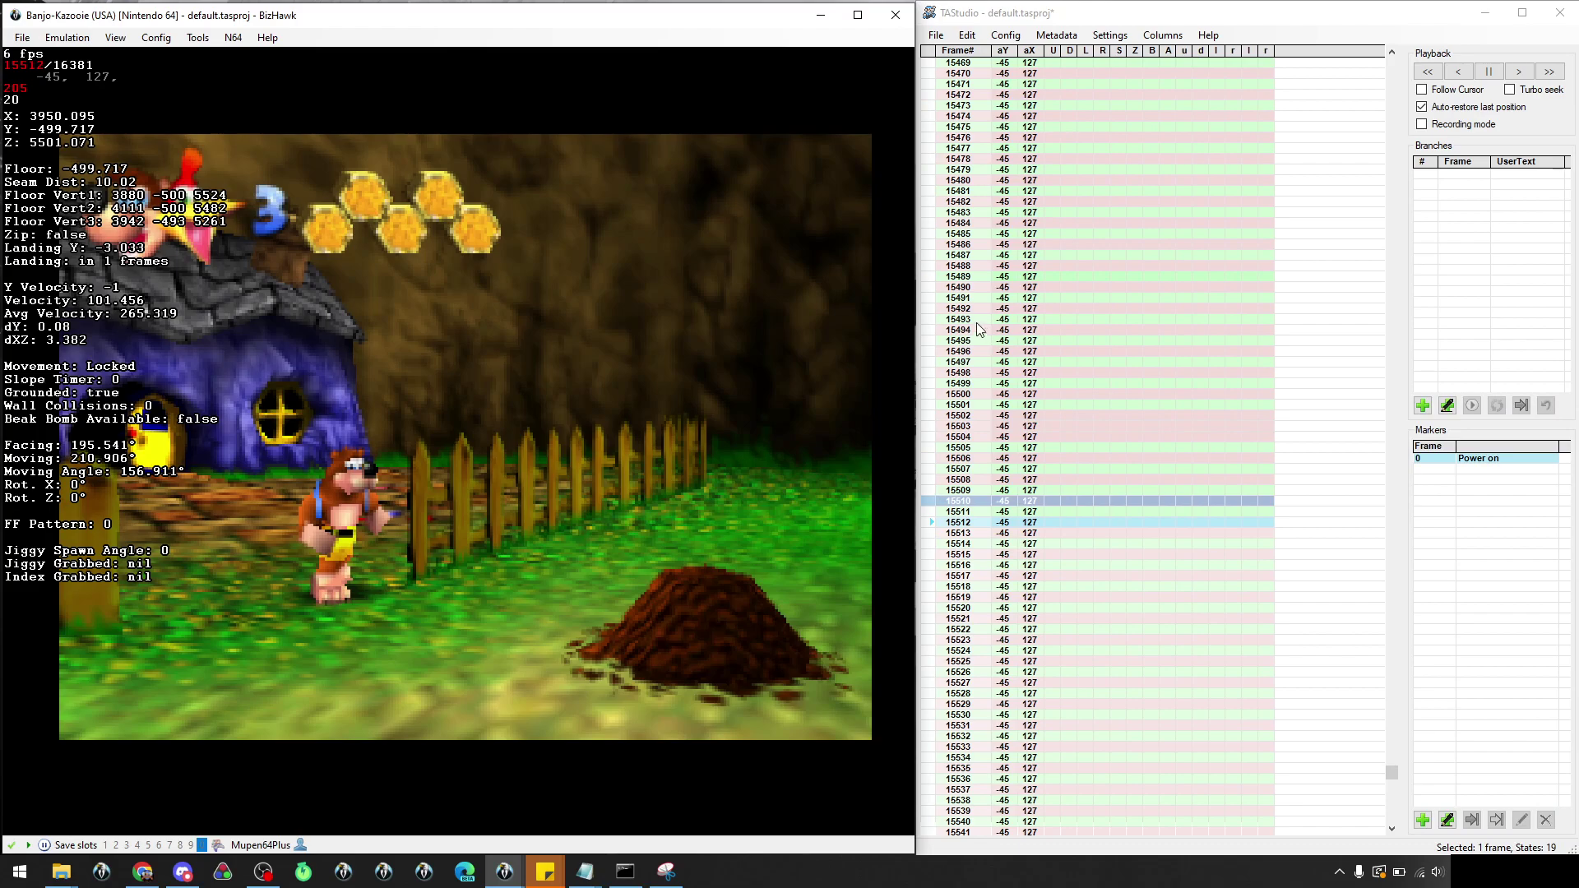
Seek back to the house exit and try A button input on frames 15377 to 15381
click(934, 298)
scroll(934, 300, up, 10)
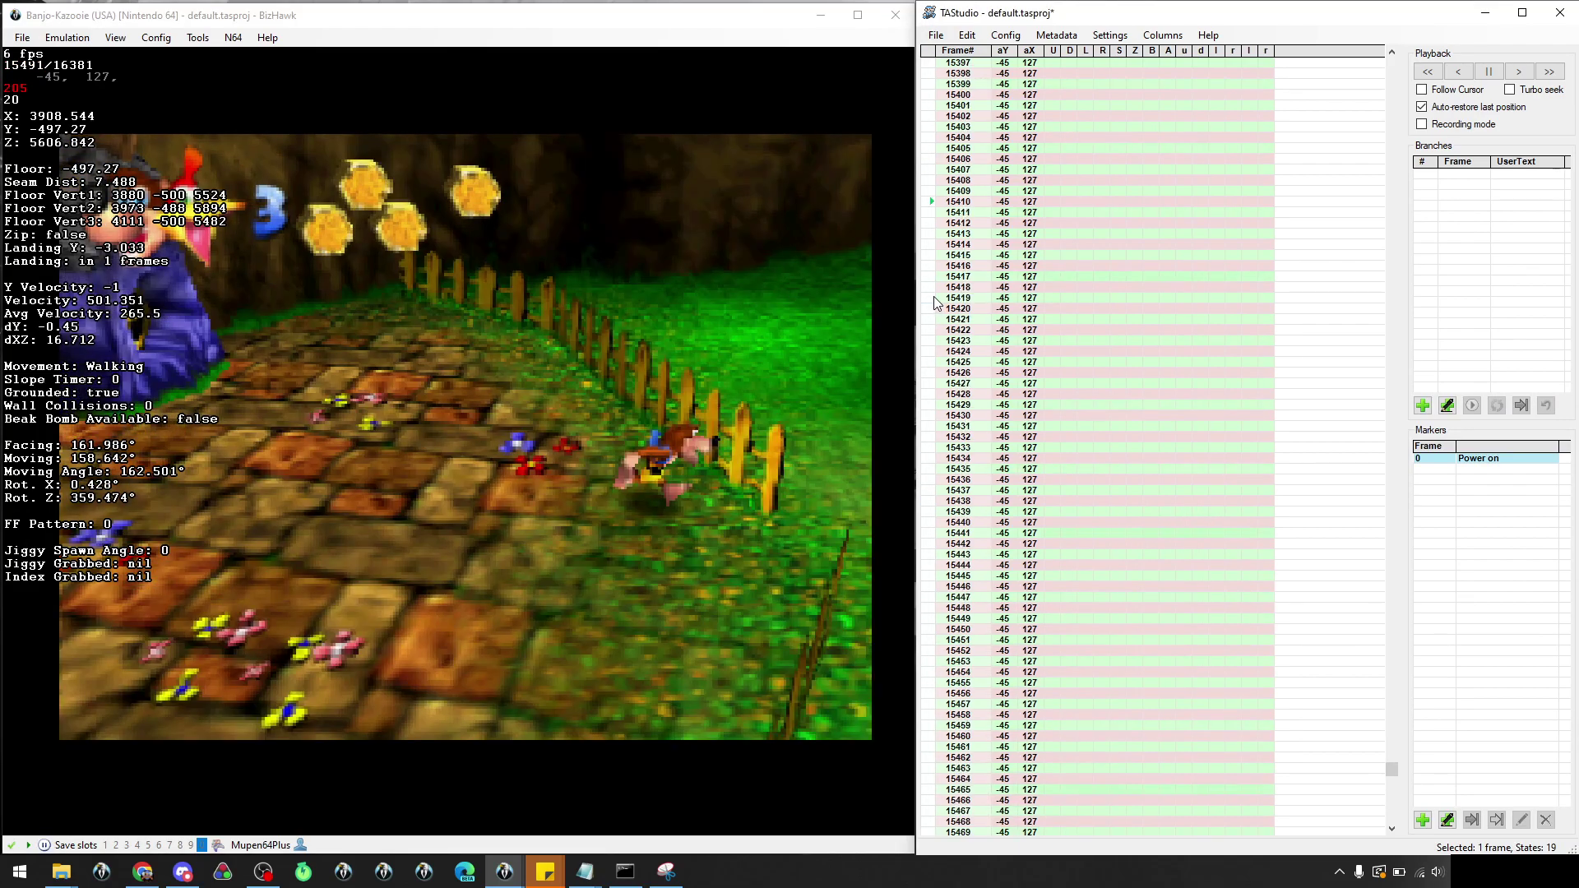
scroll(935, 298, up, 8)
click(934, 298)
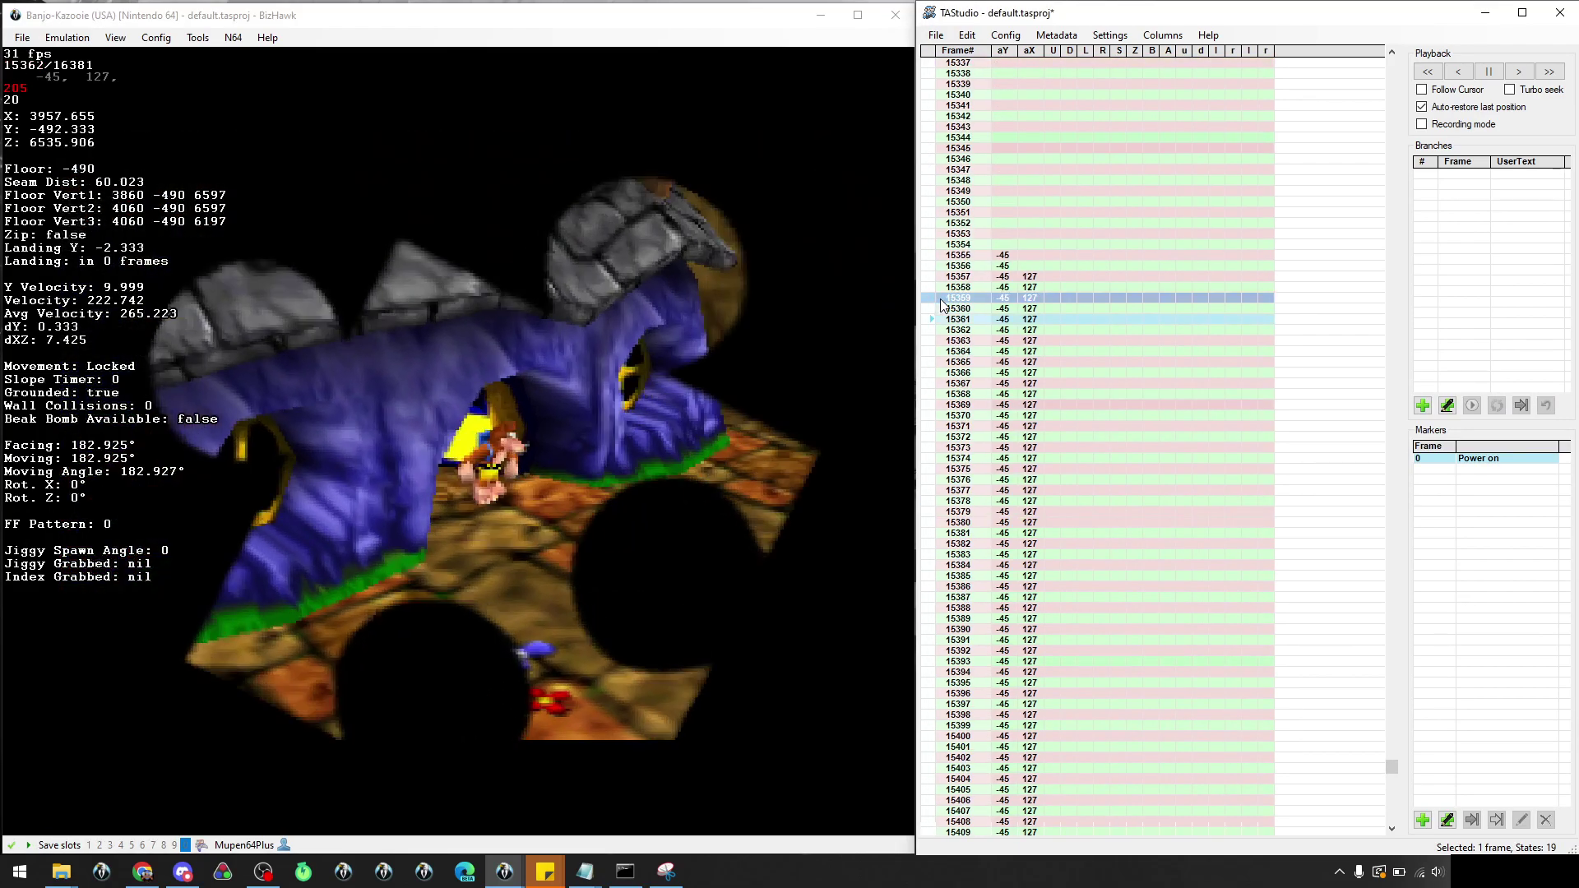
scroll(1086, 428, down, 2)
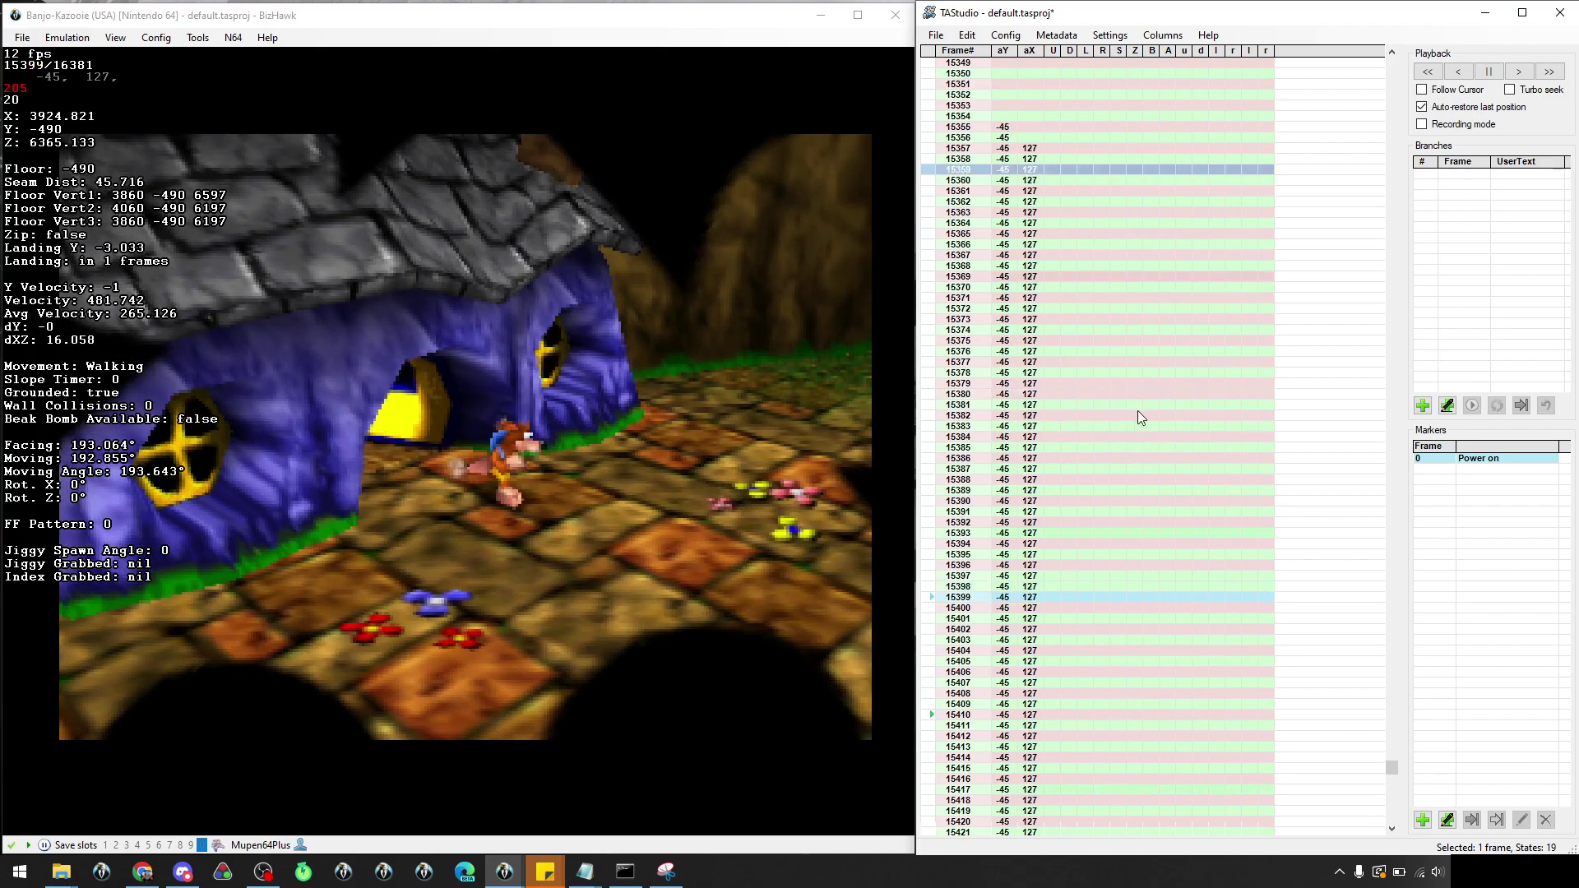
click(1172, 405)
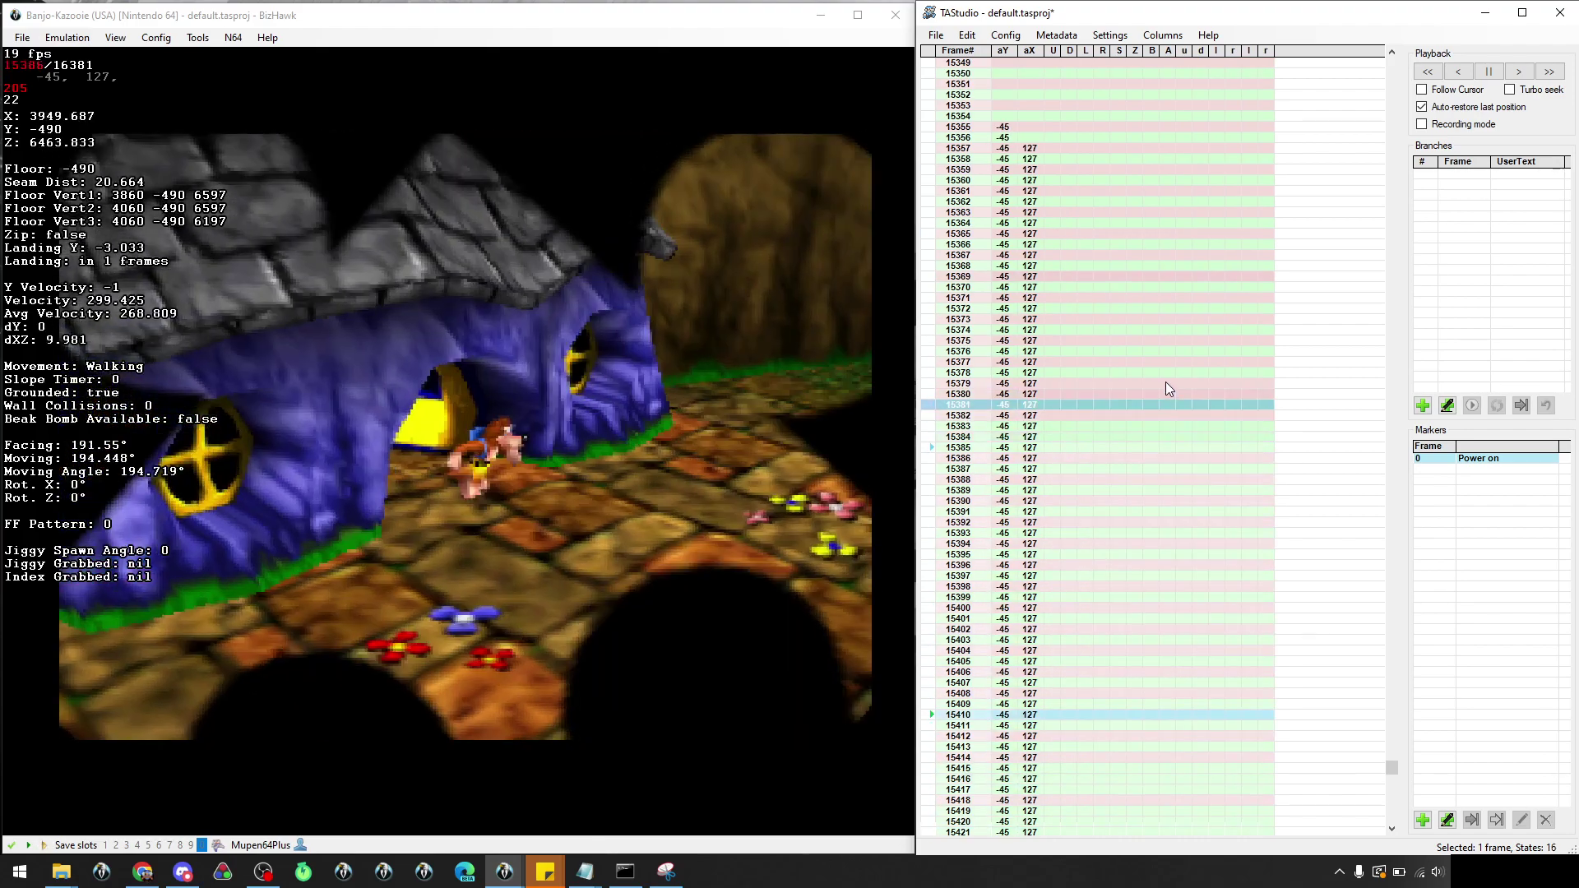
drag(1168, 372, 1170, 404)
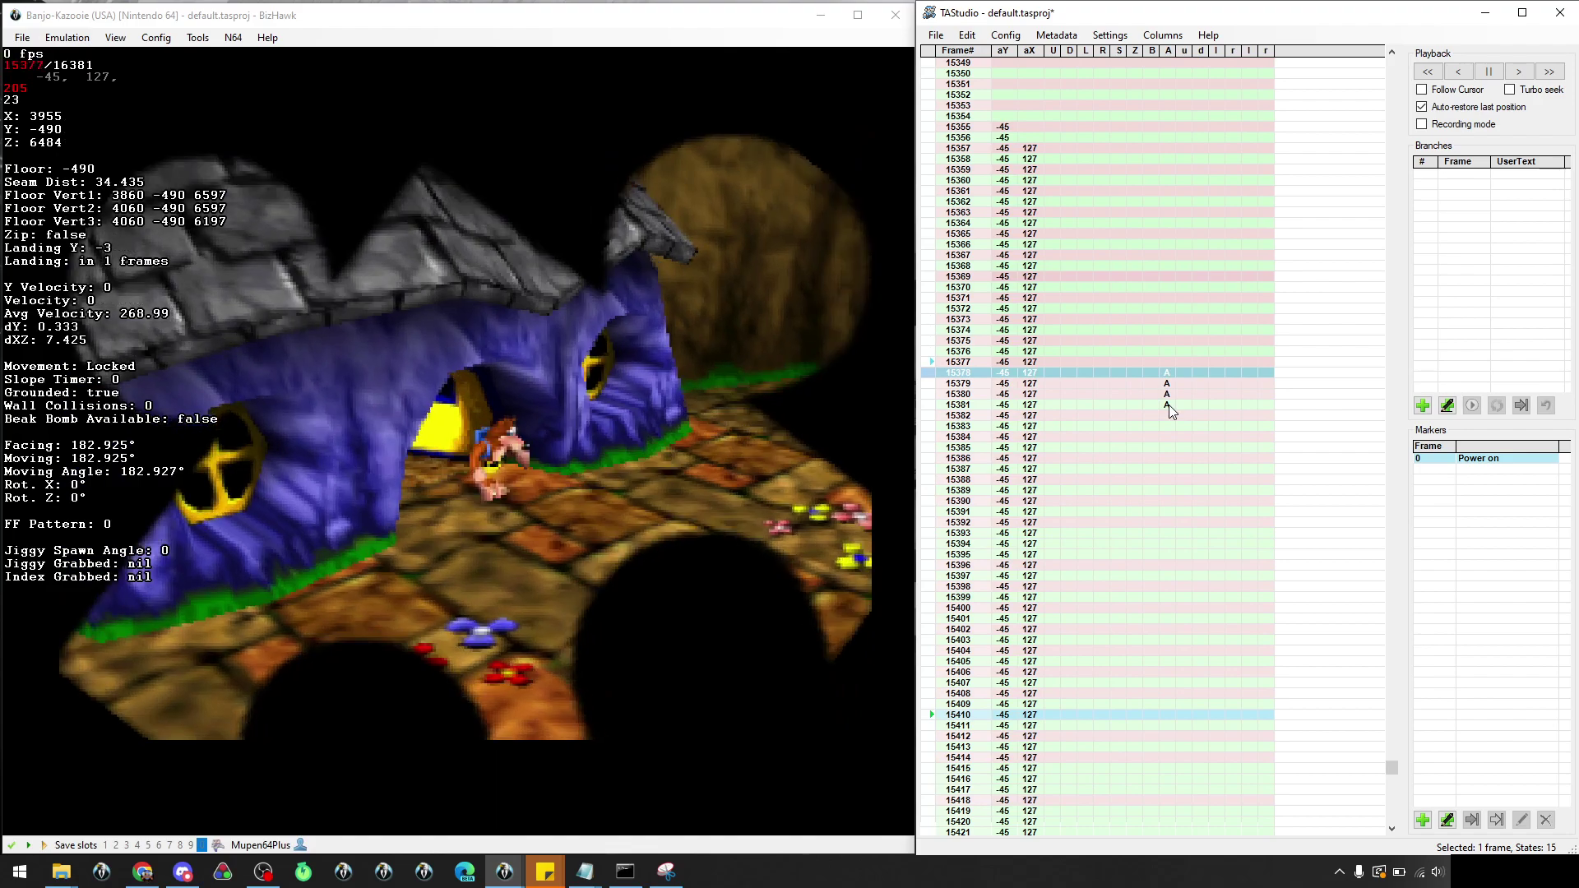
click(1168, 354)
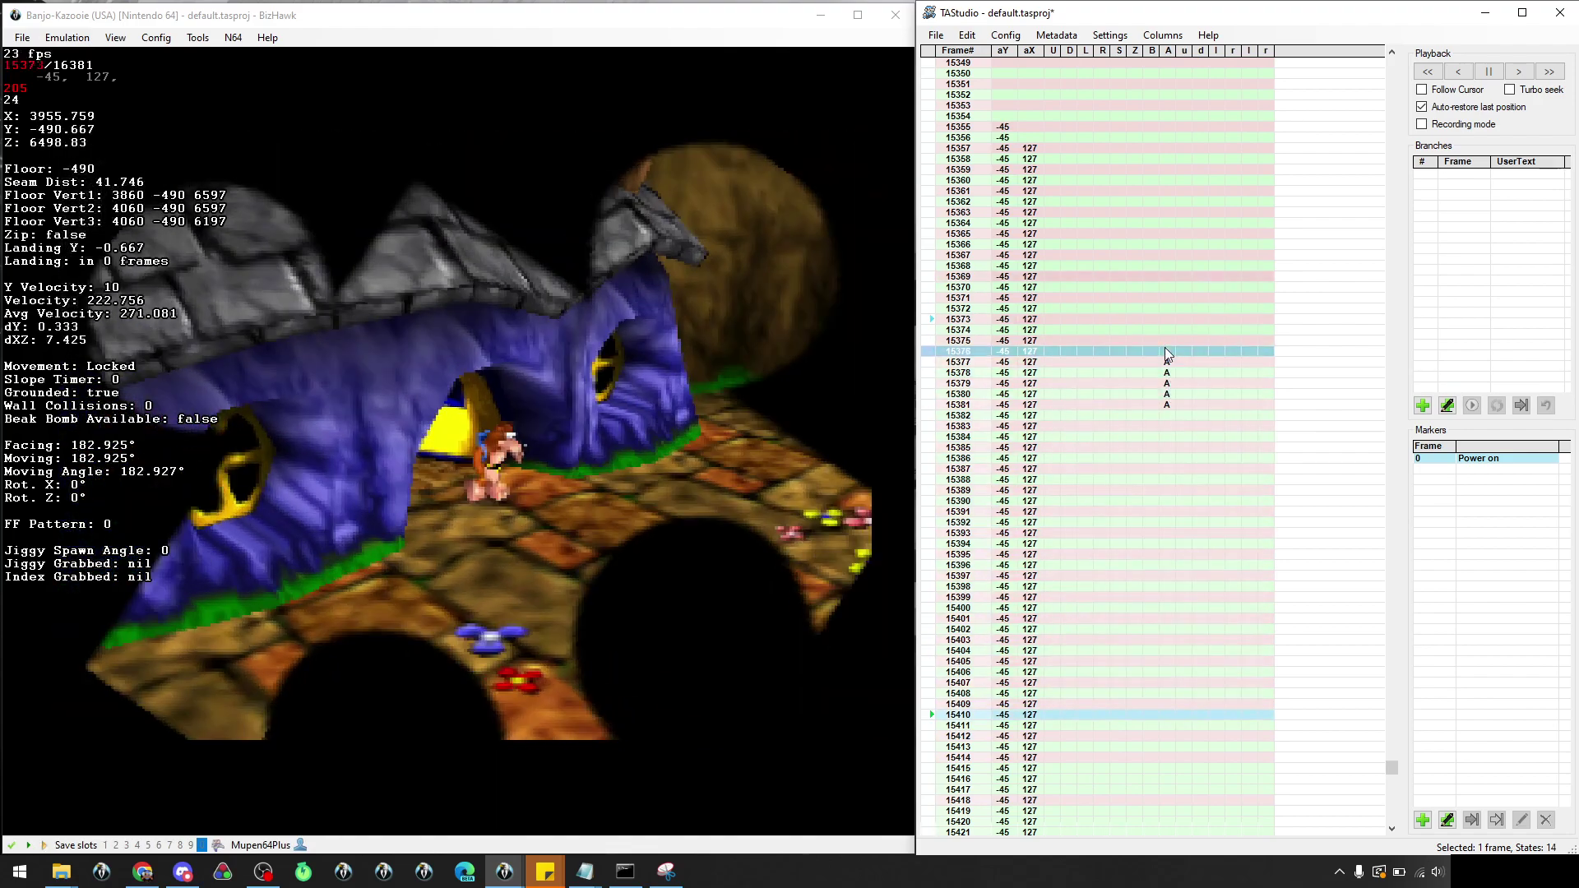
click(1168, 362)
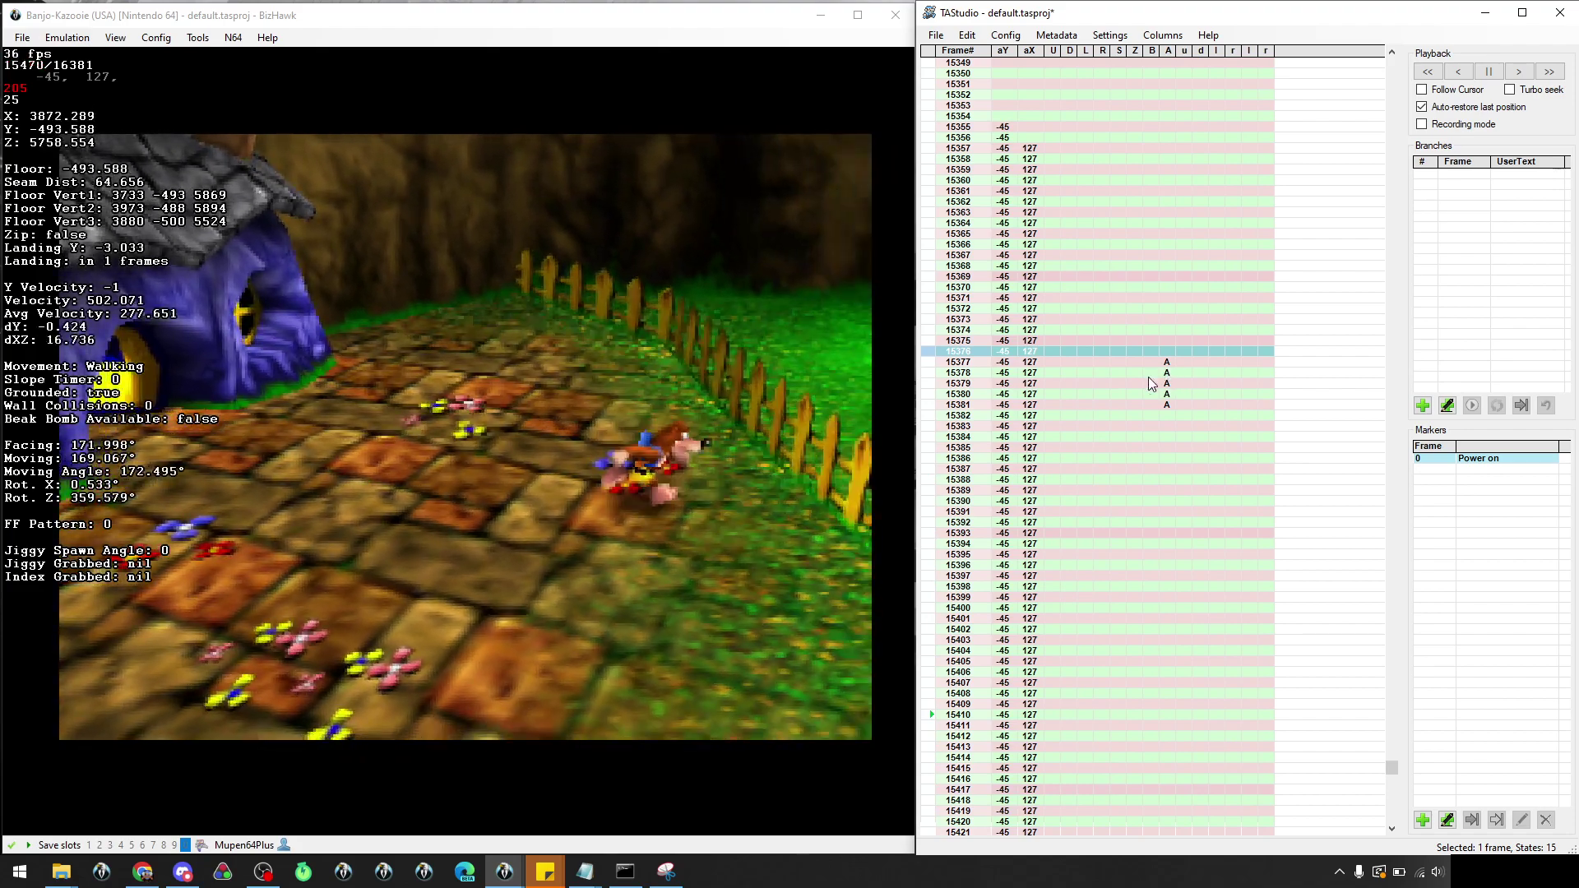
Seek back to the molehill scene at frame 15509 and change the frame noted in Notepad to 15509
scroll(1117, 381, down, 8)
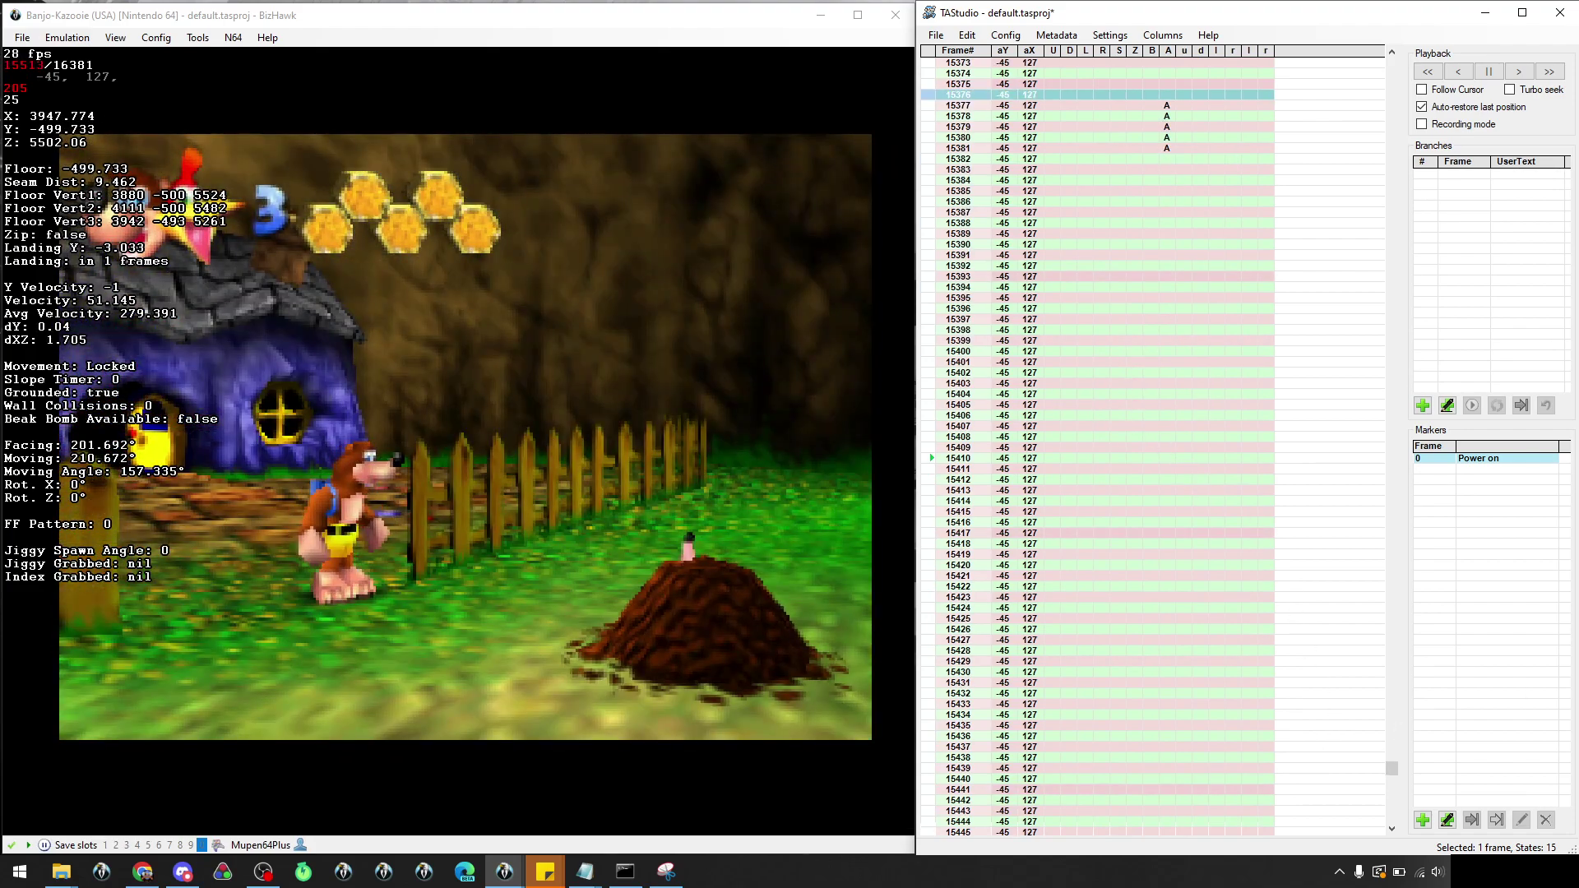
scroll(1117, 388, down, 17)
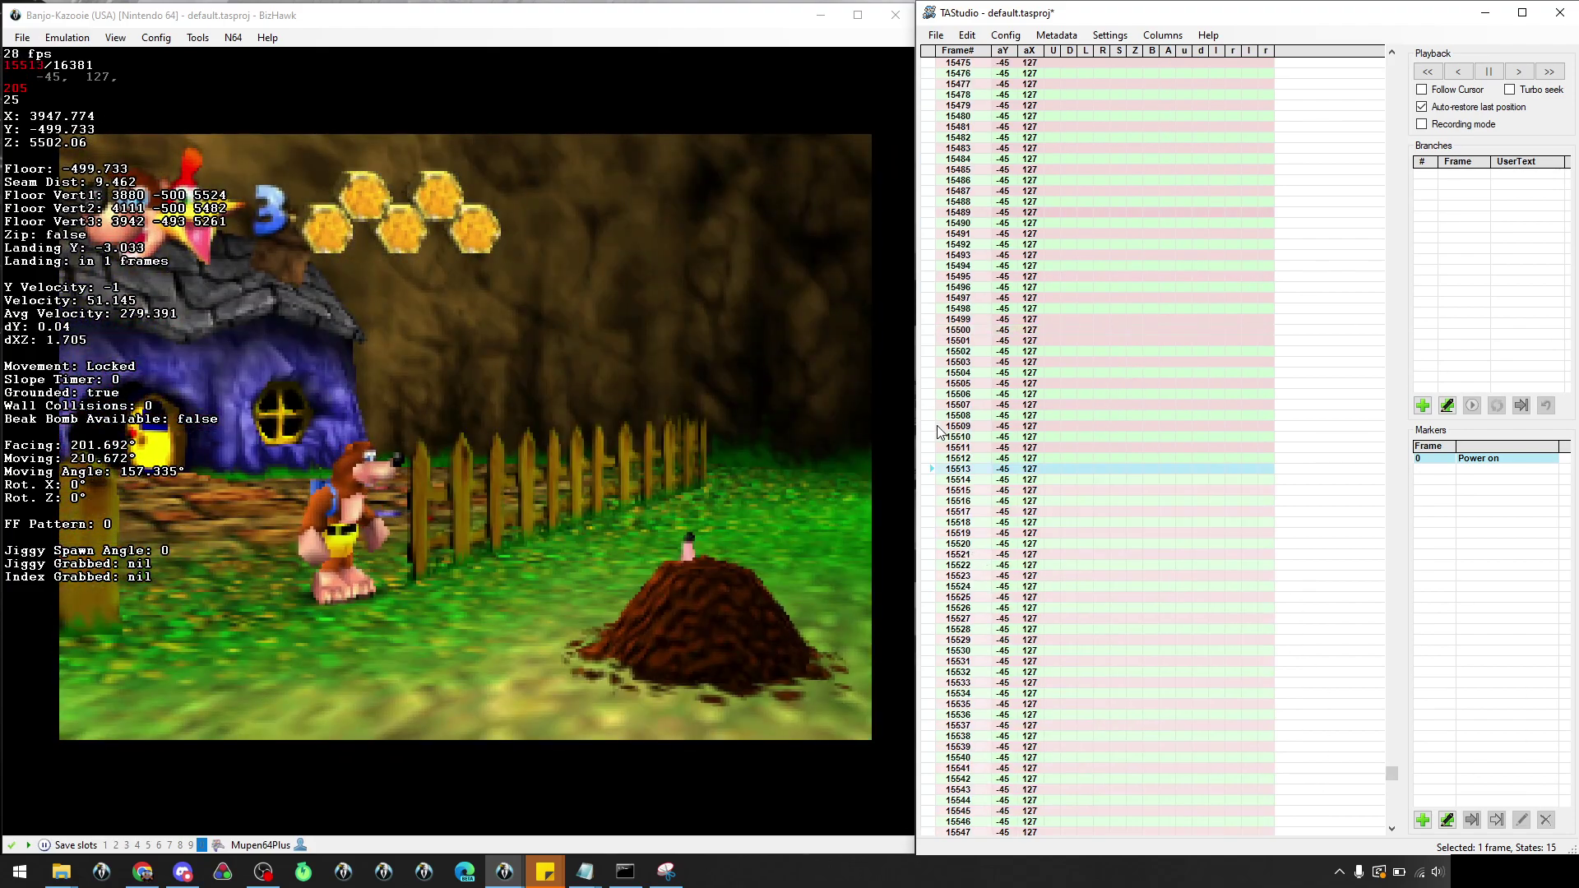
click(937, 426)
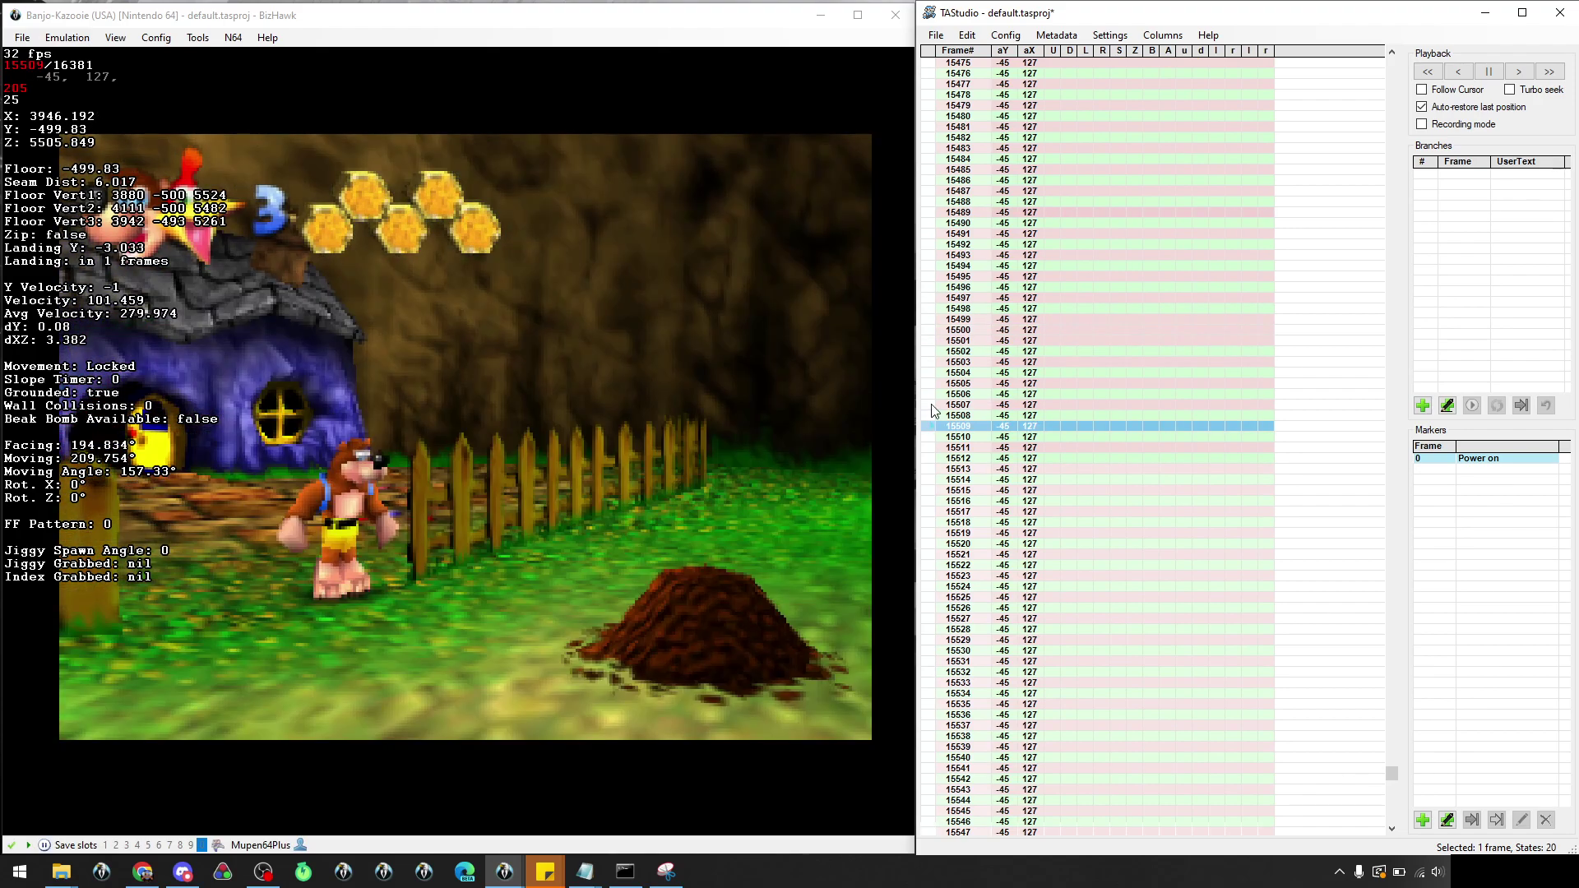
click(933, 404)
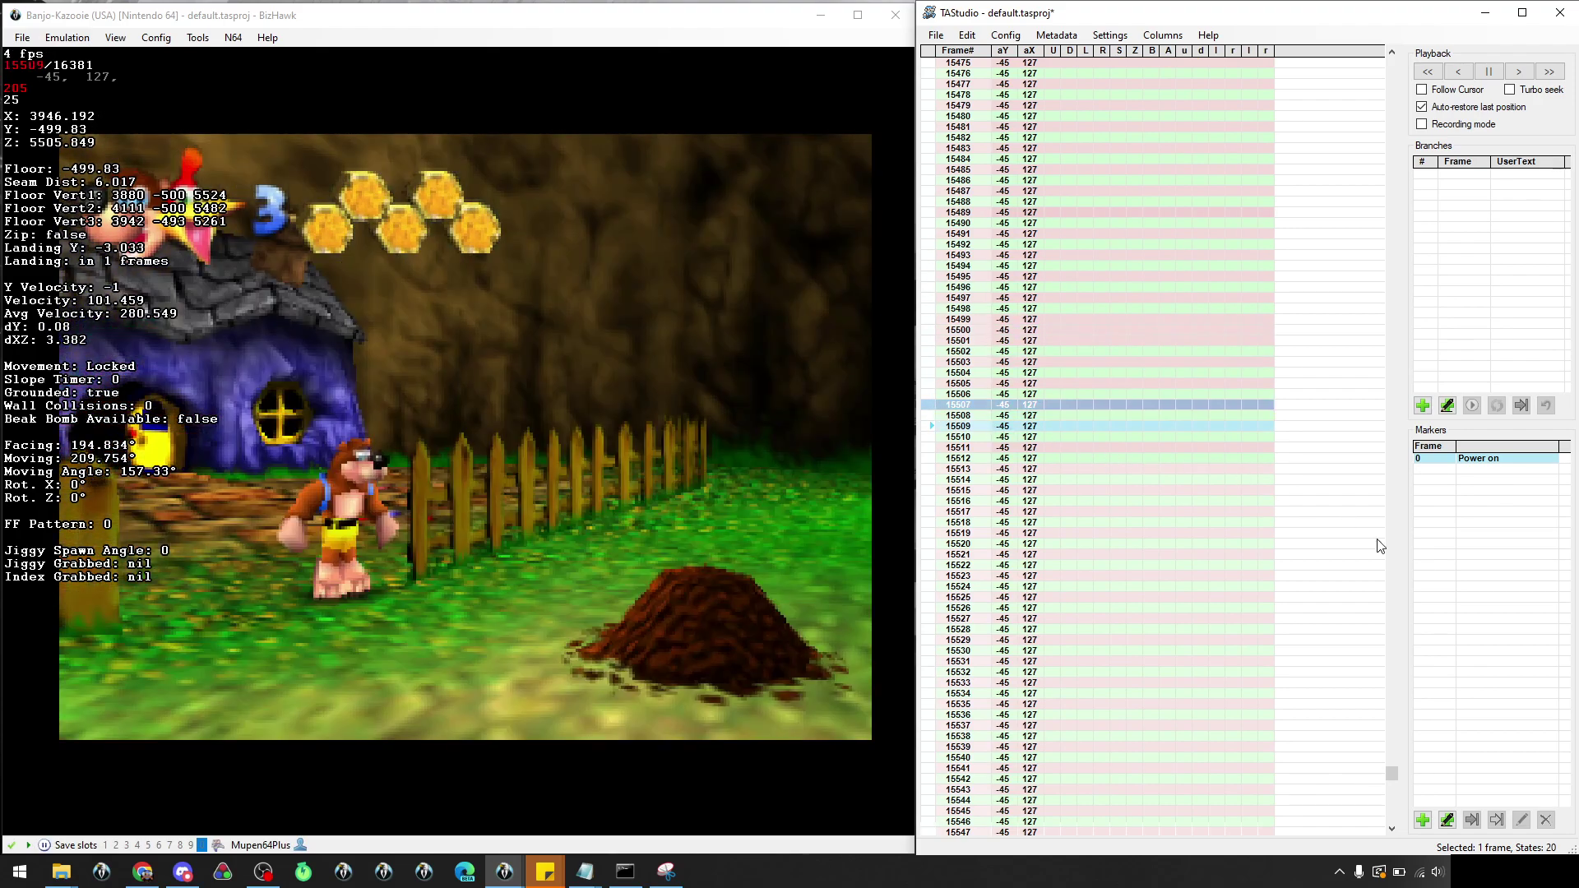
drag(1578, 451, 987, 451)
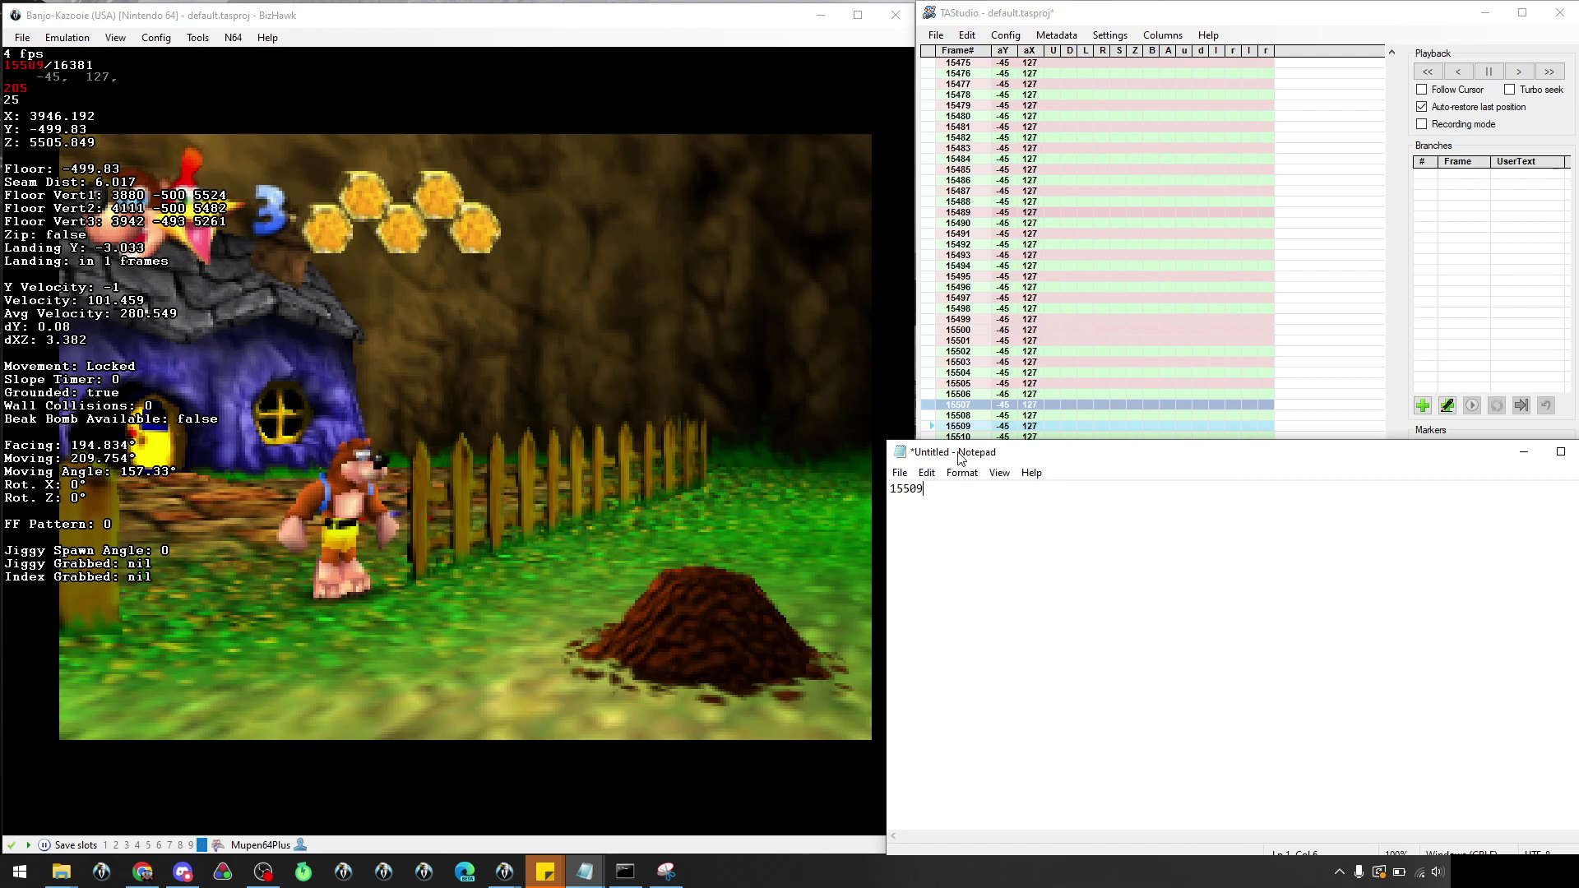
drag(962, 458, 1578, 473)
Restore the noted frame to 15512 and clear the A button input from frames 15377 to 15381
key(BackSpace)
key(BackSpace)
text(12)
scroll(1019, 469, up, 5)
scroll(1020, 473, up, 20)
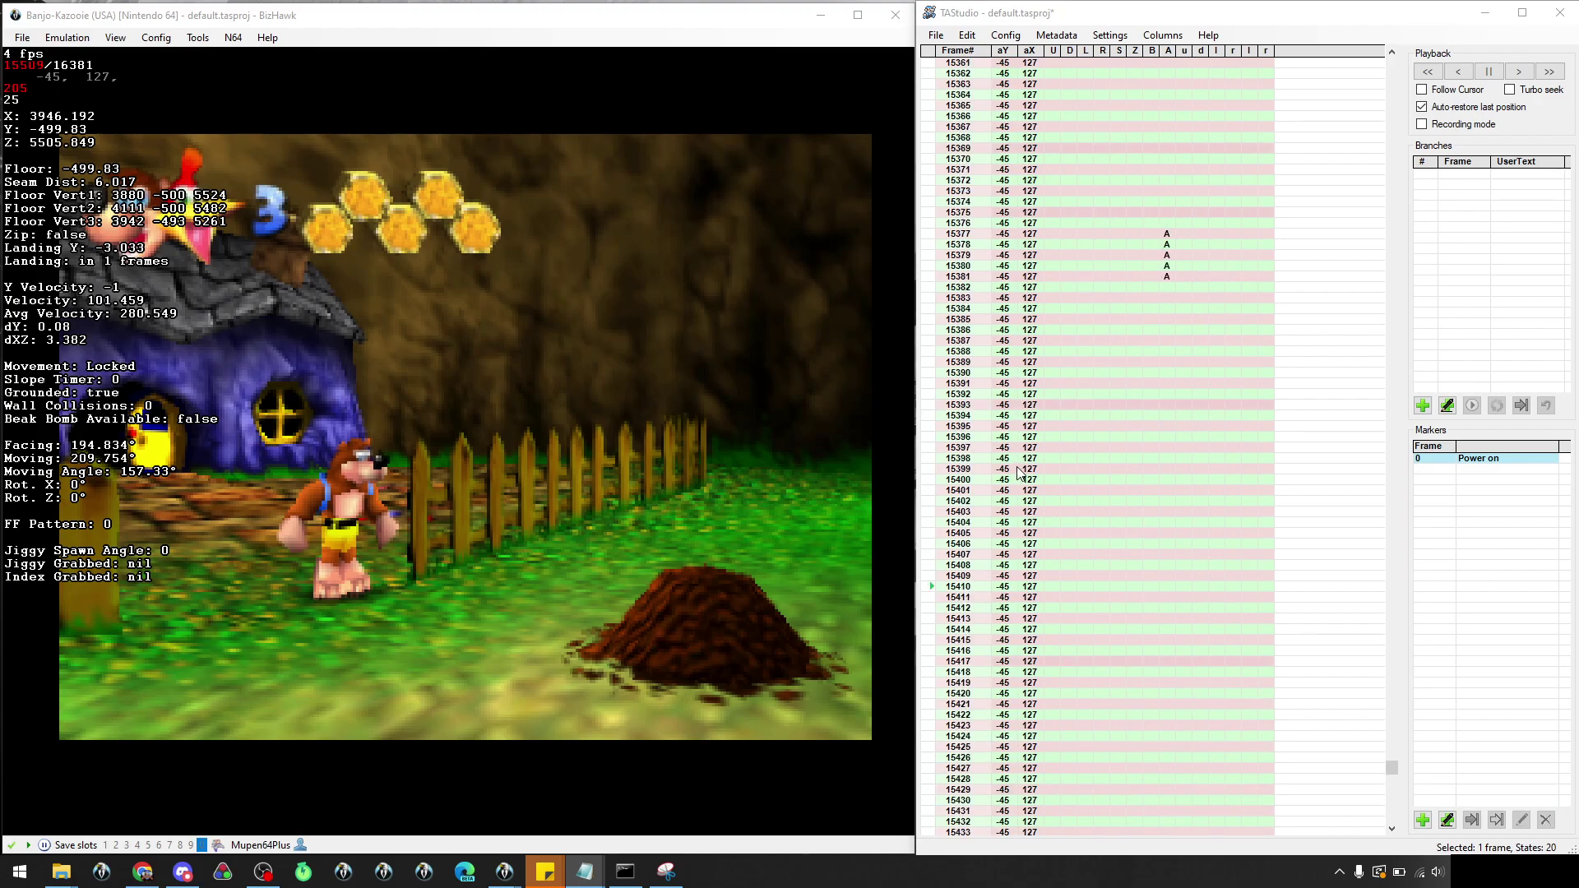
click(1173, 426)
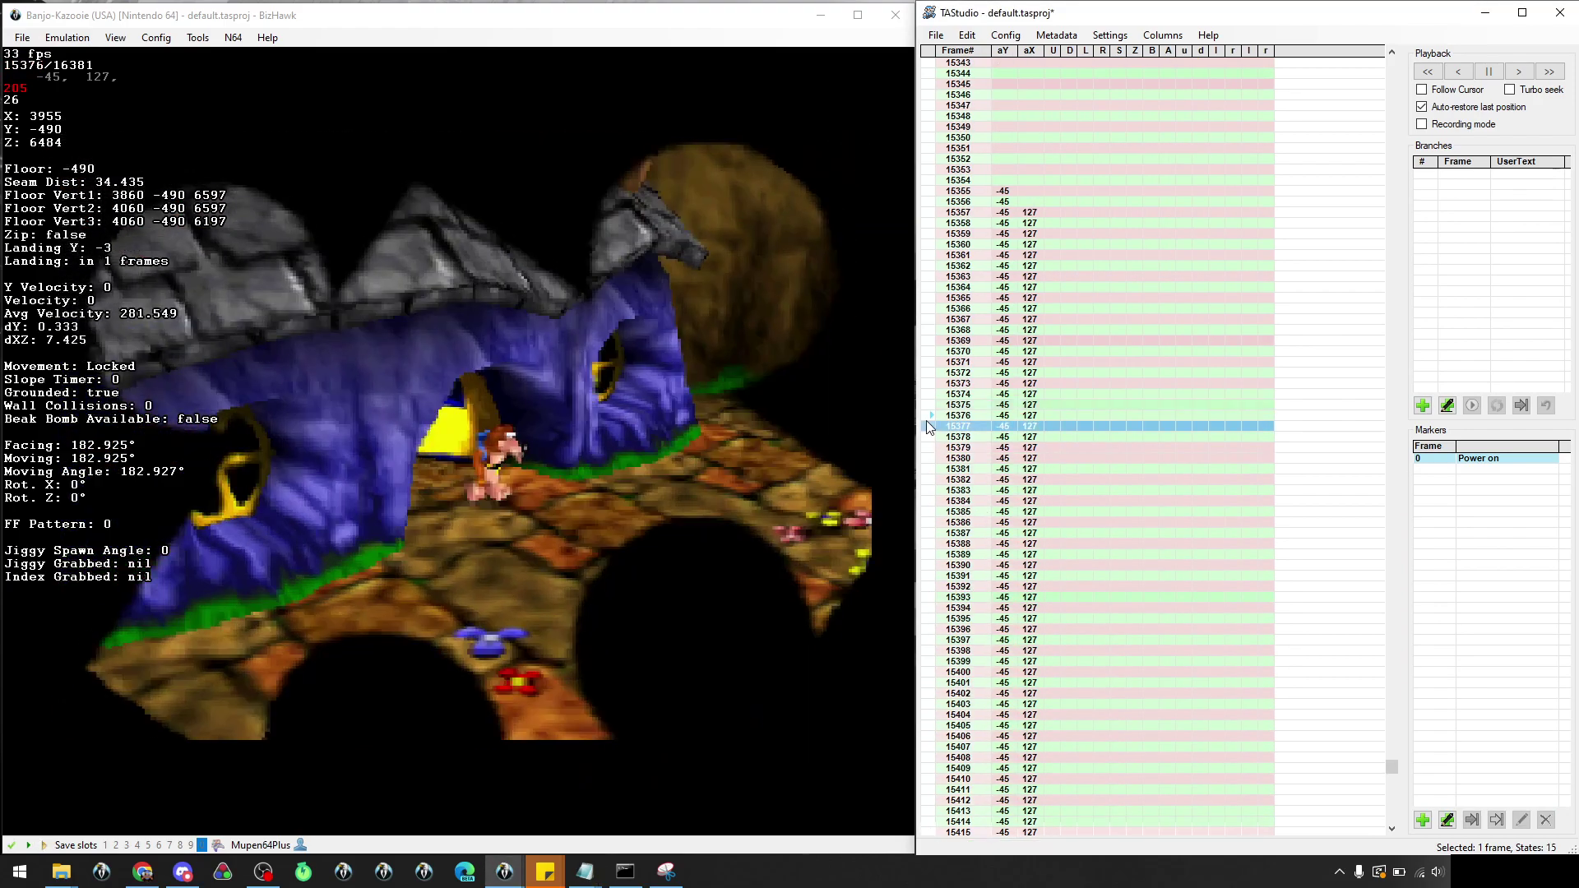
Advance frame by frame from 15377, and play on to the molehill to examine Banjo's movement values
click(926, 426)
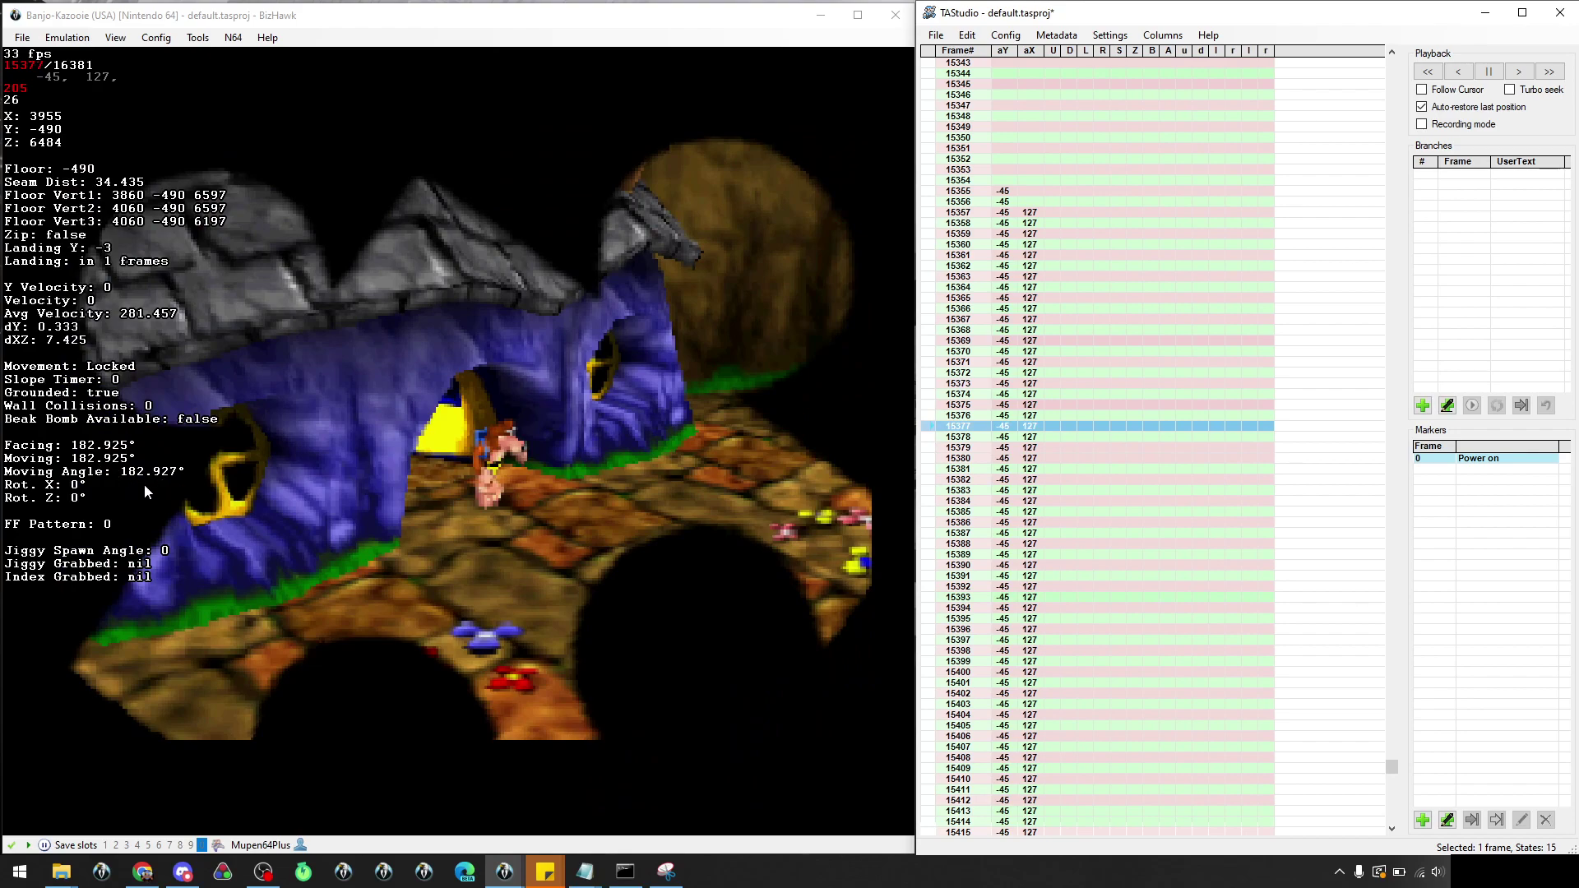
key(f)
key(f)
key(f)
key(f)
key(f)
key(f)
key(f)
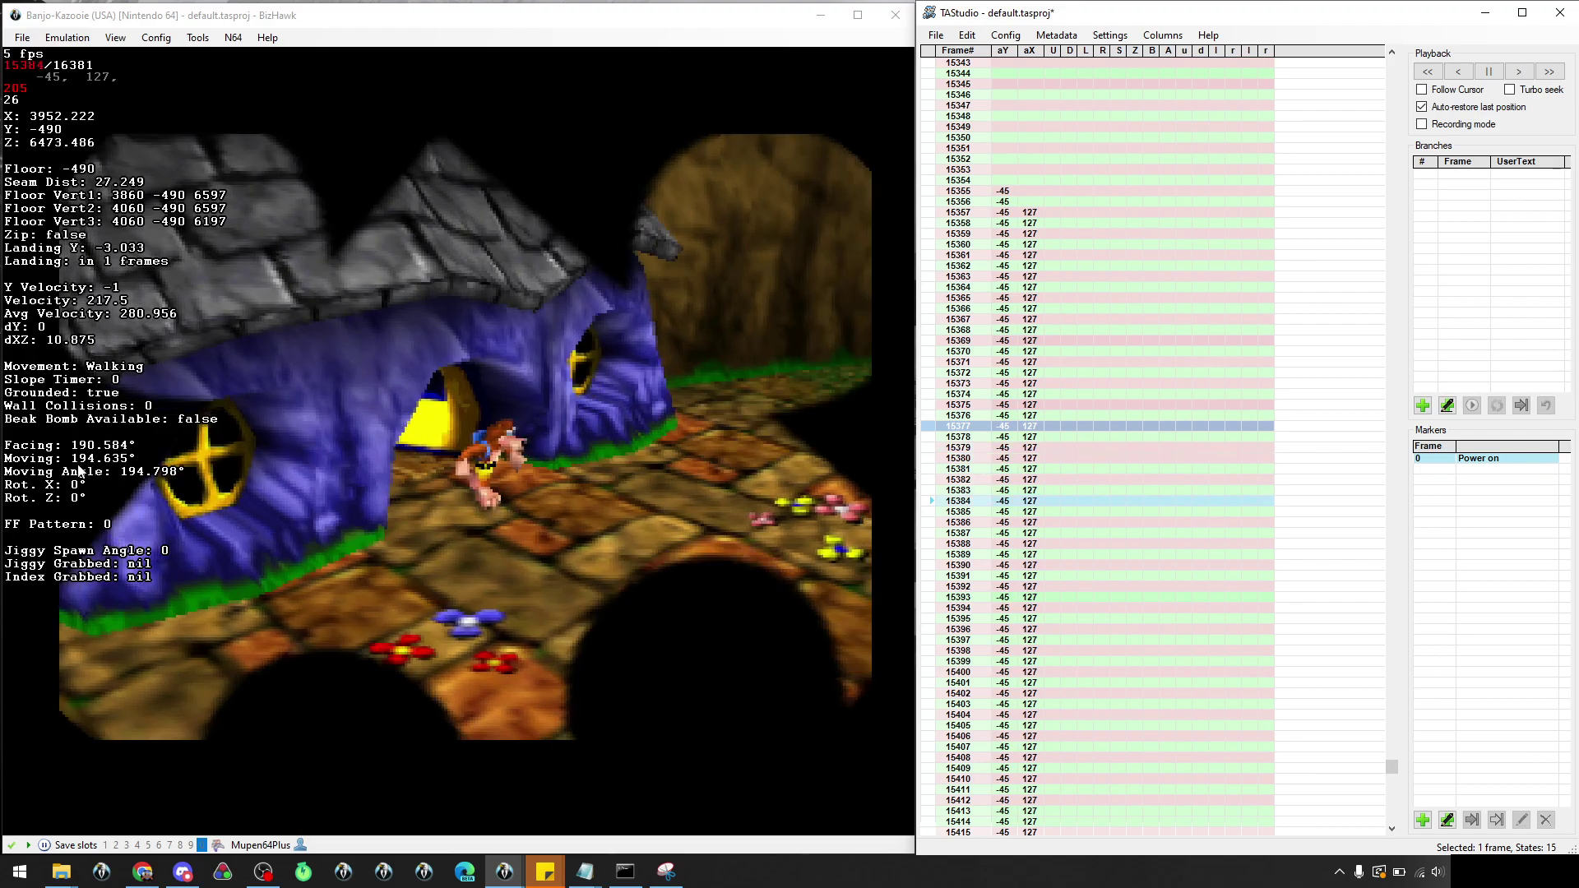
key(f)
key(f)
key(f)
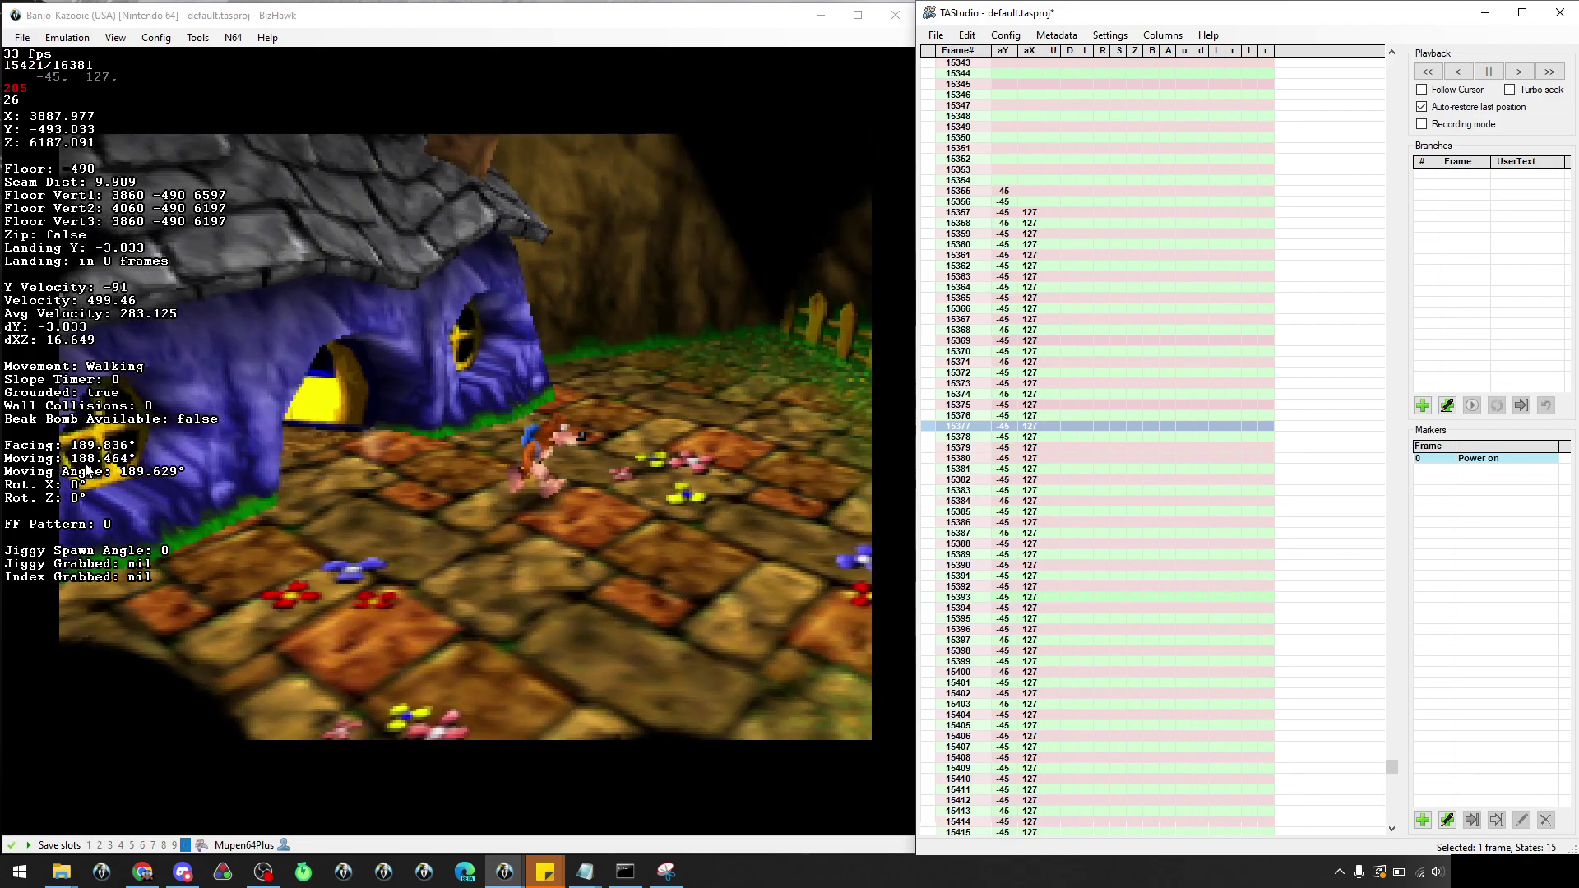
key(f)
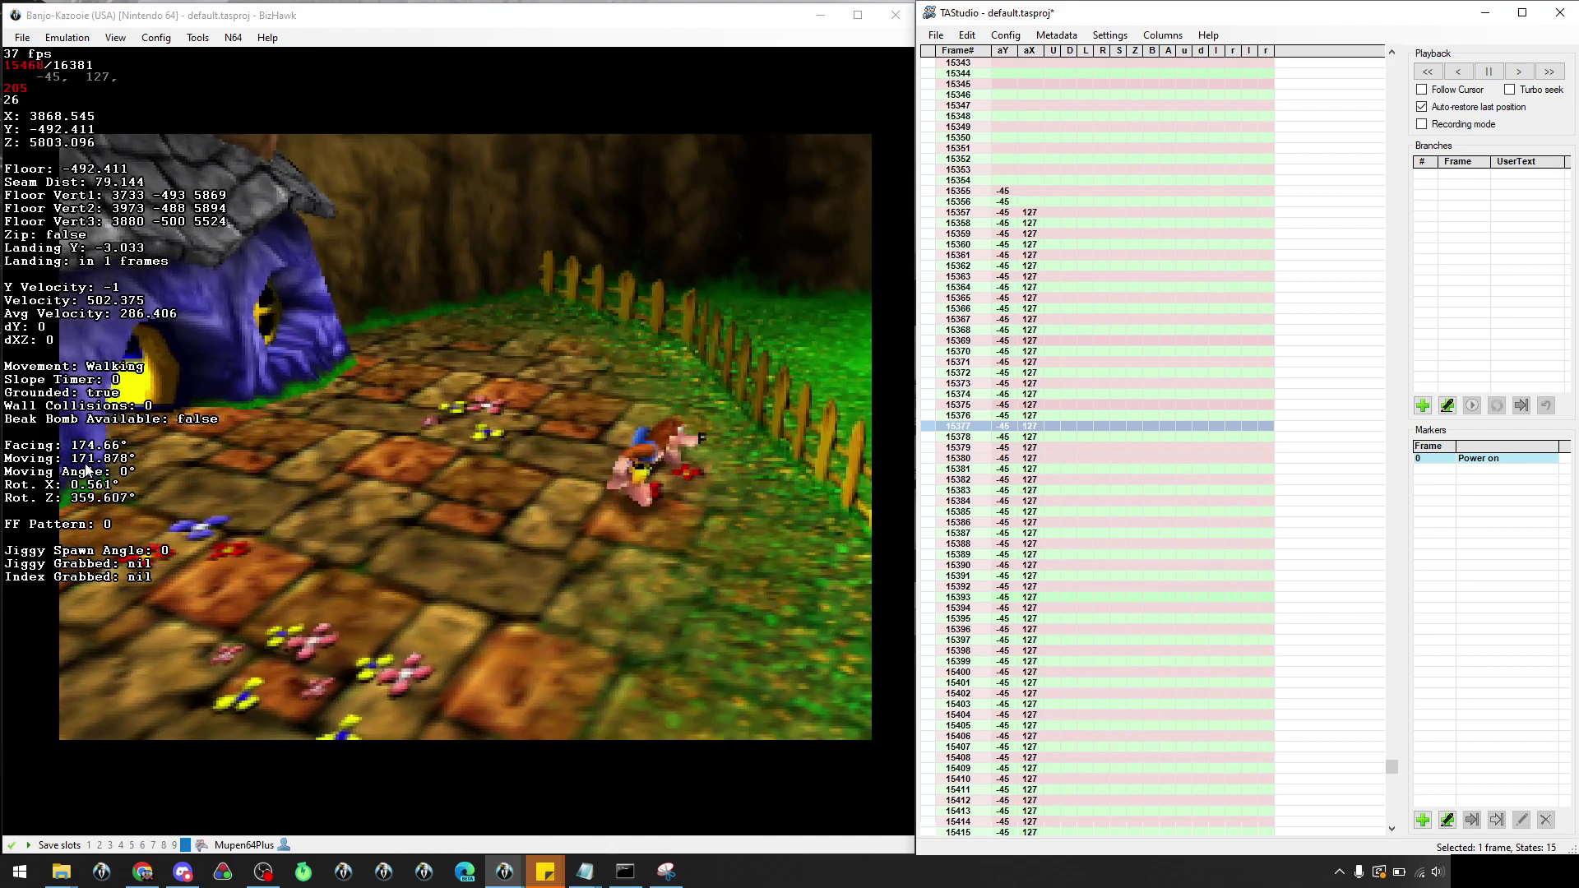
key(Pause)
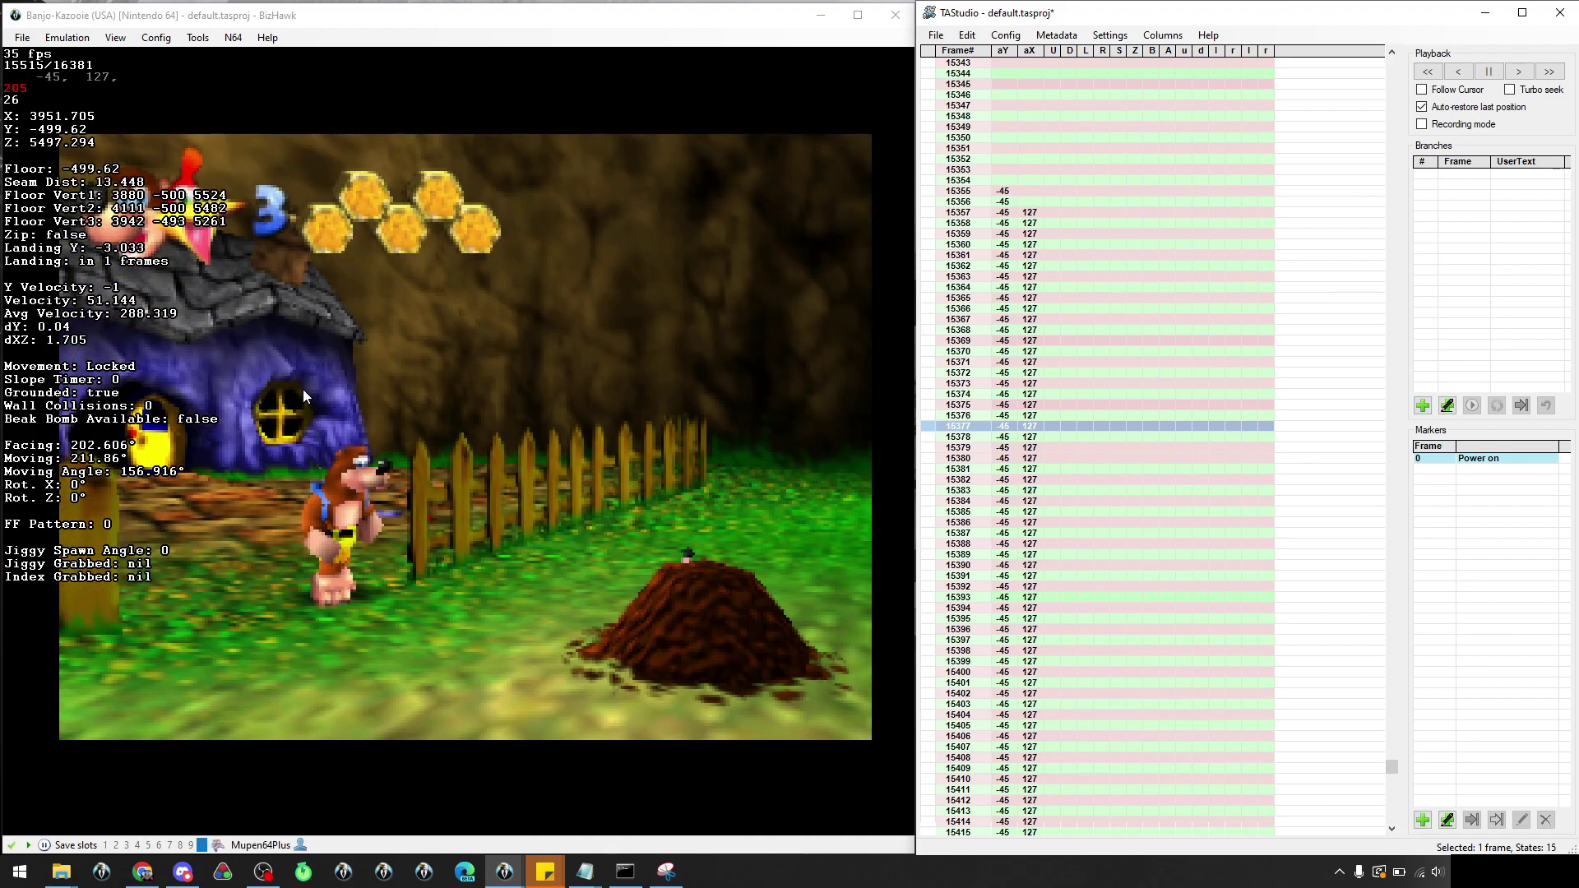
Seek back to frame 15374, advance a few frames and resume playback to examine the walk's start
click(935, 385)
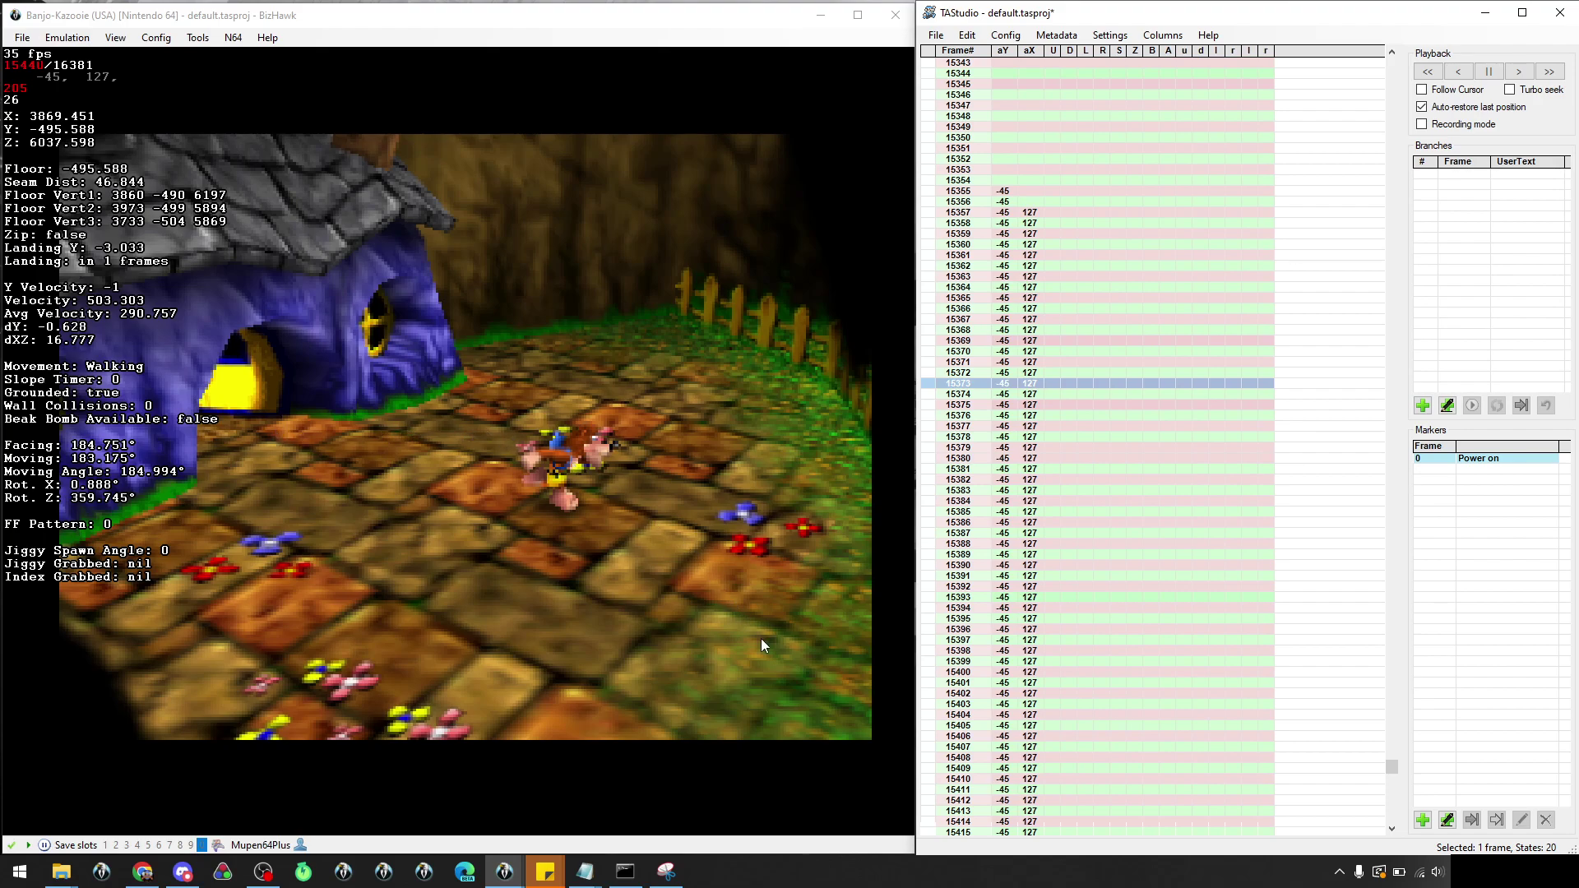
click(932, 394)
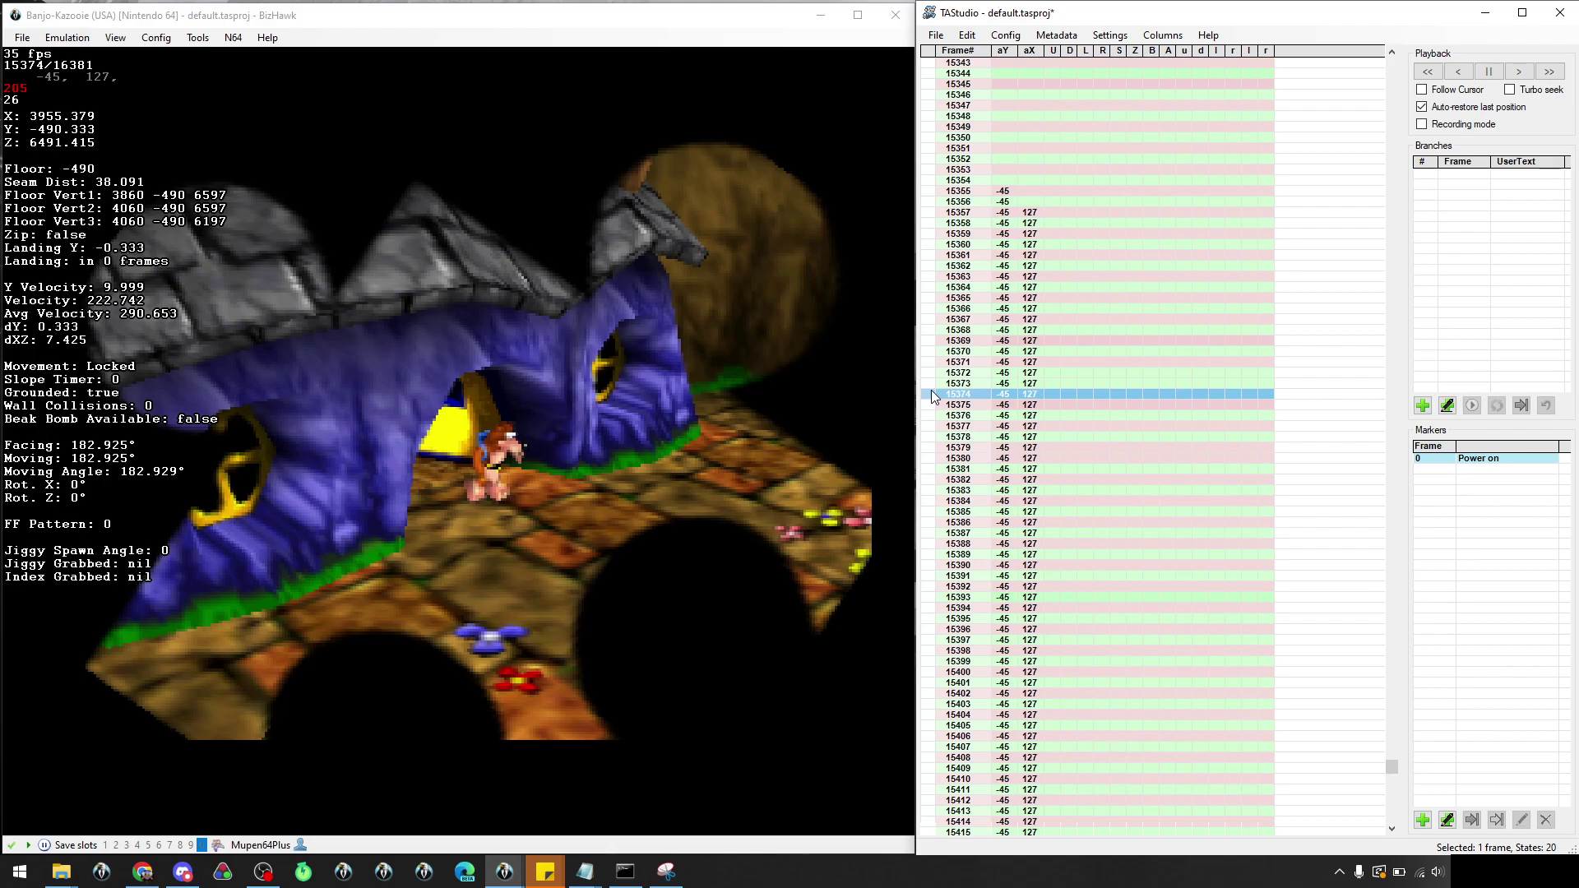
key(f)
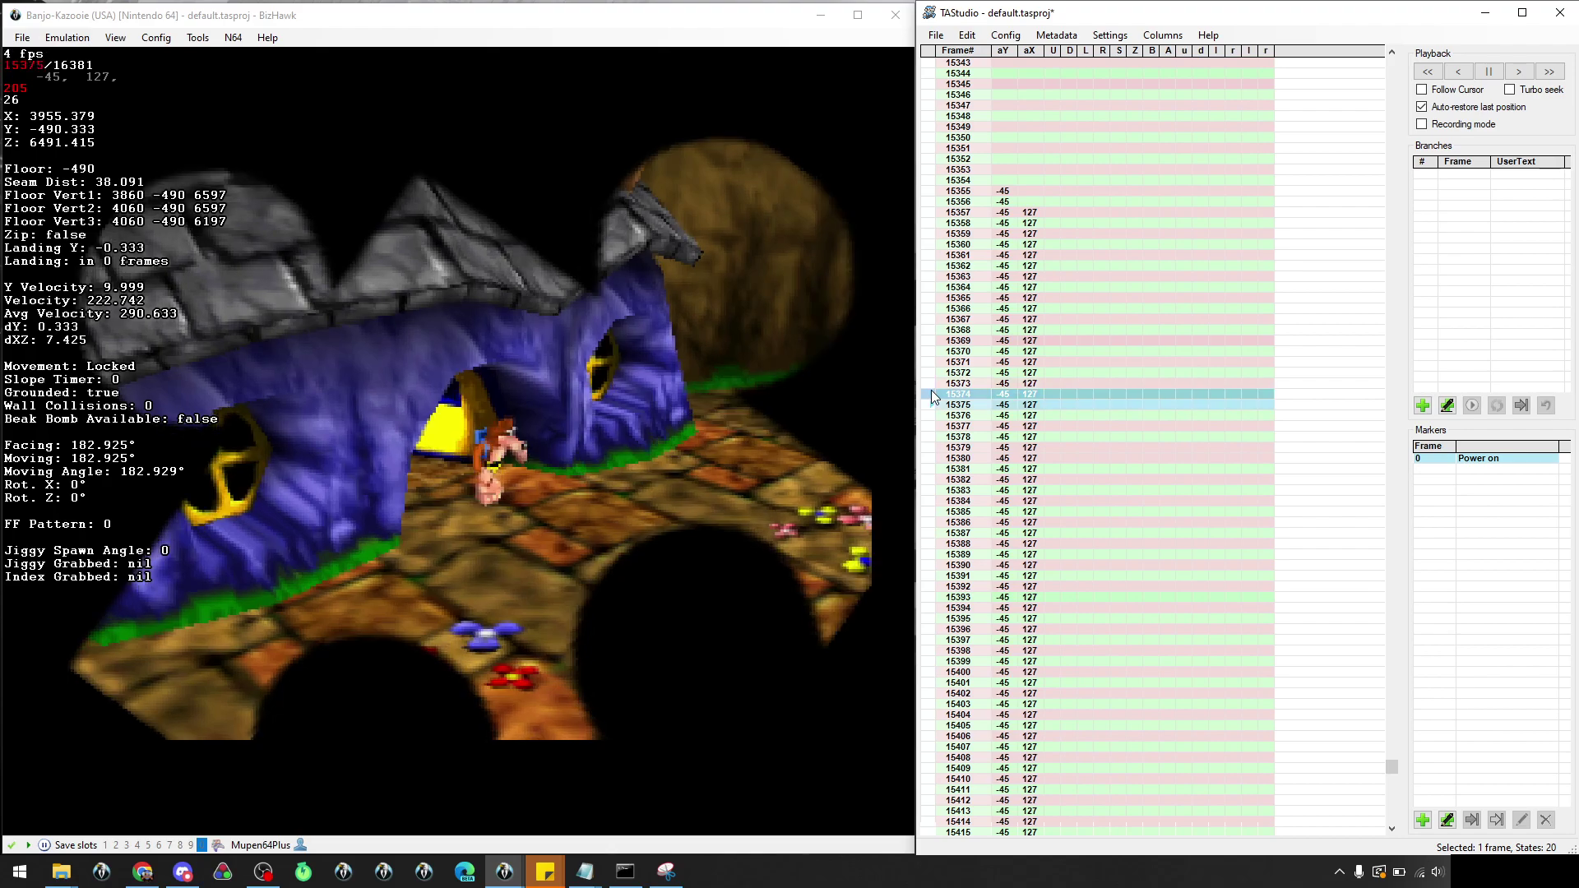
key(f)
key(Pause)
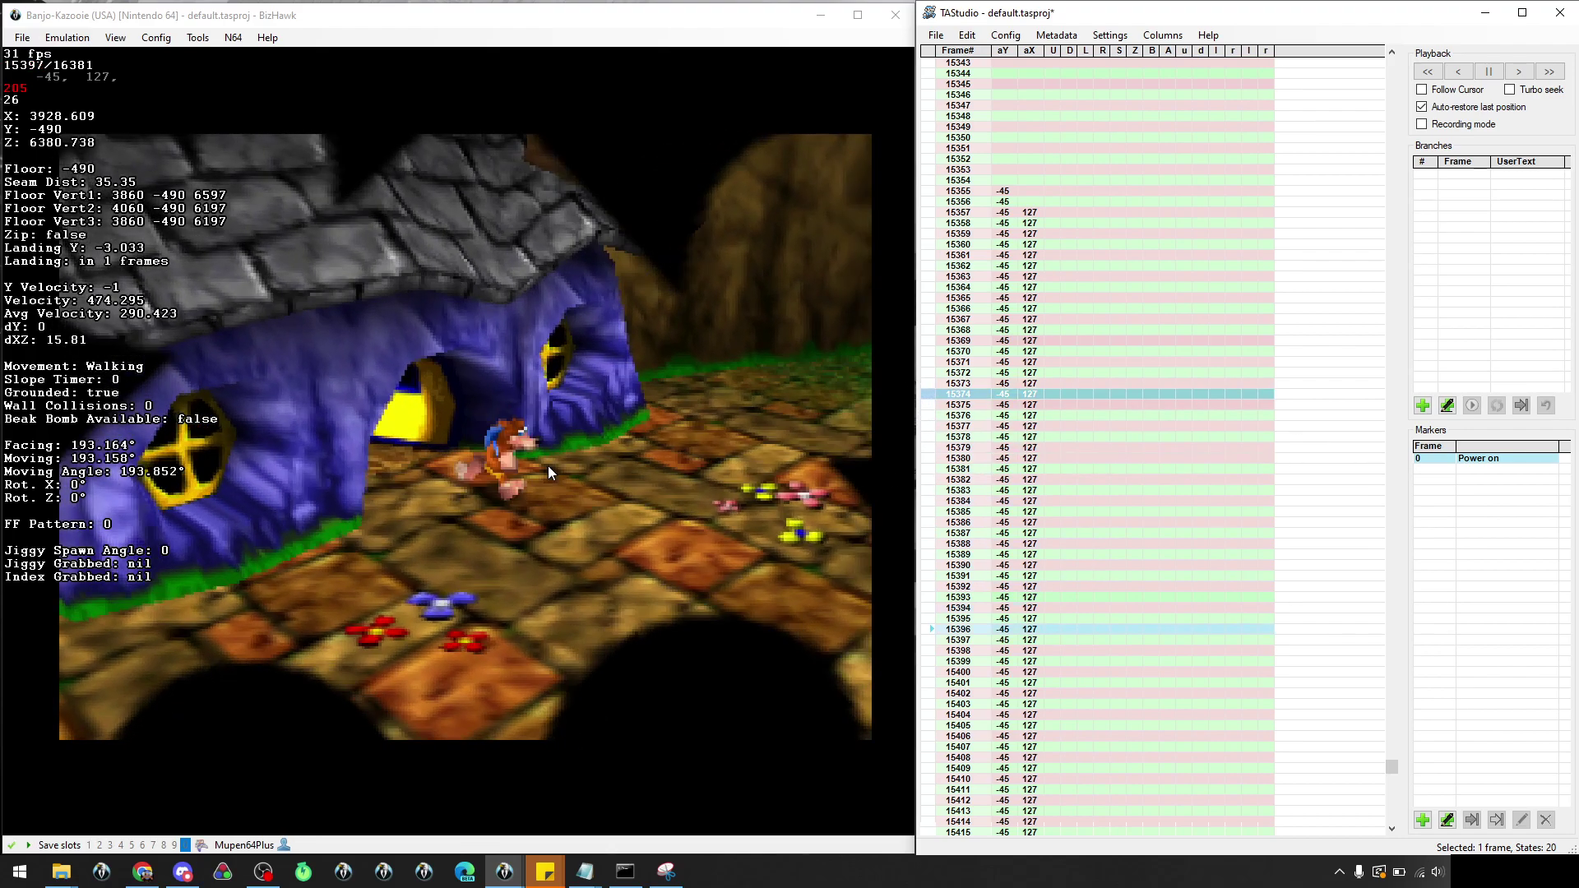
Seek to frames 15410 and 15426 to examine the walk, and play through to the molehill scene again
scroll(1039, 510, down, 1)
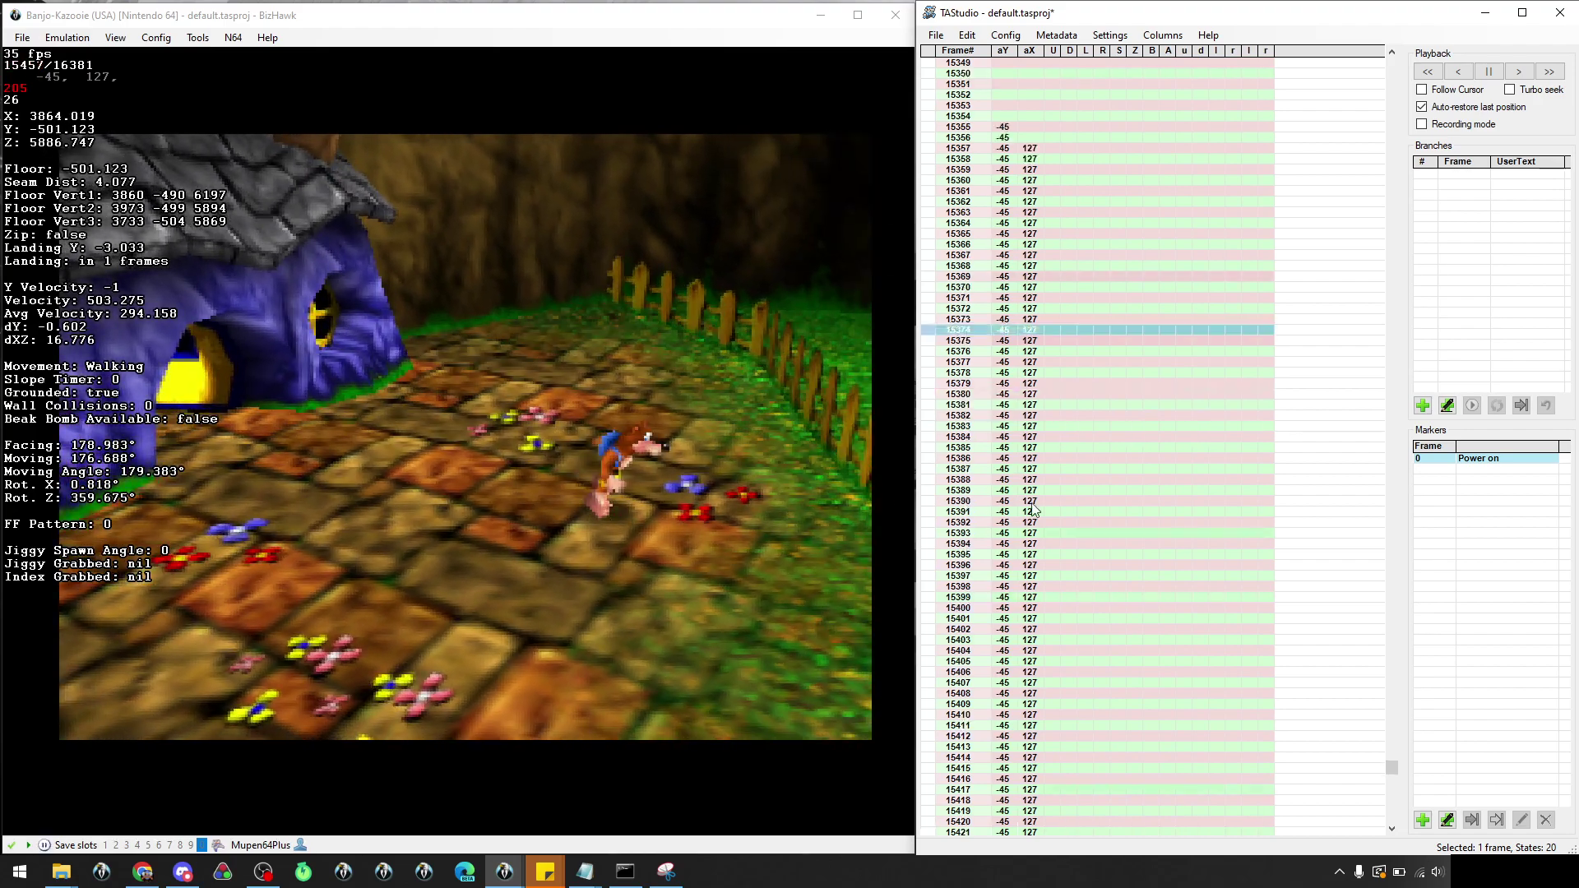
scroll(1039, 505, down, 4)
click(929, 462)
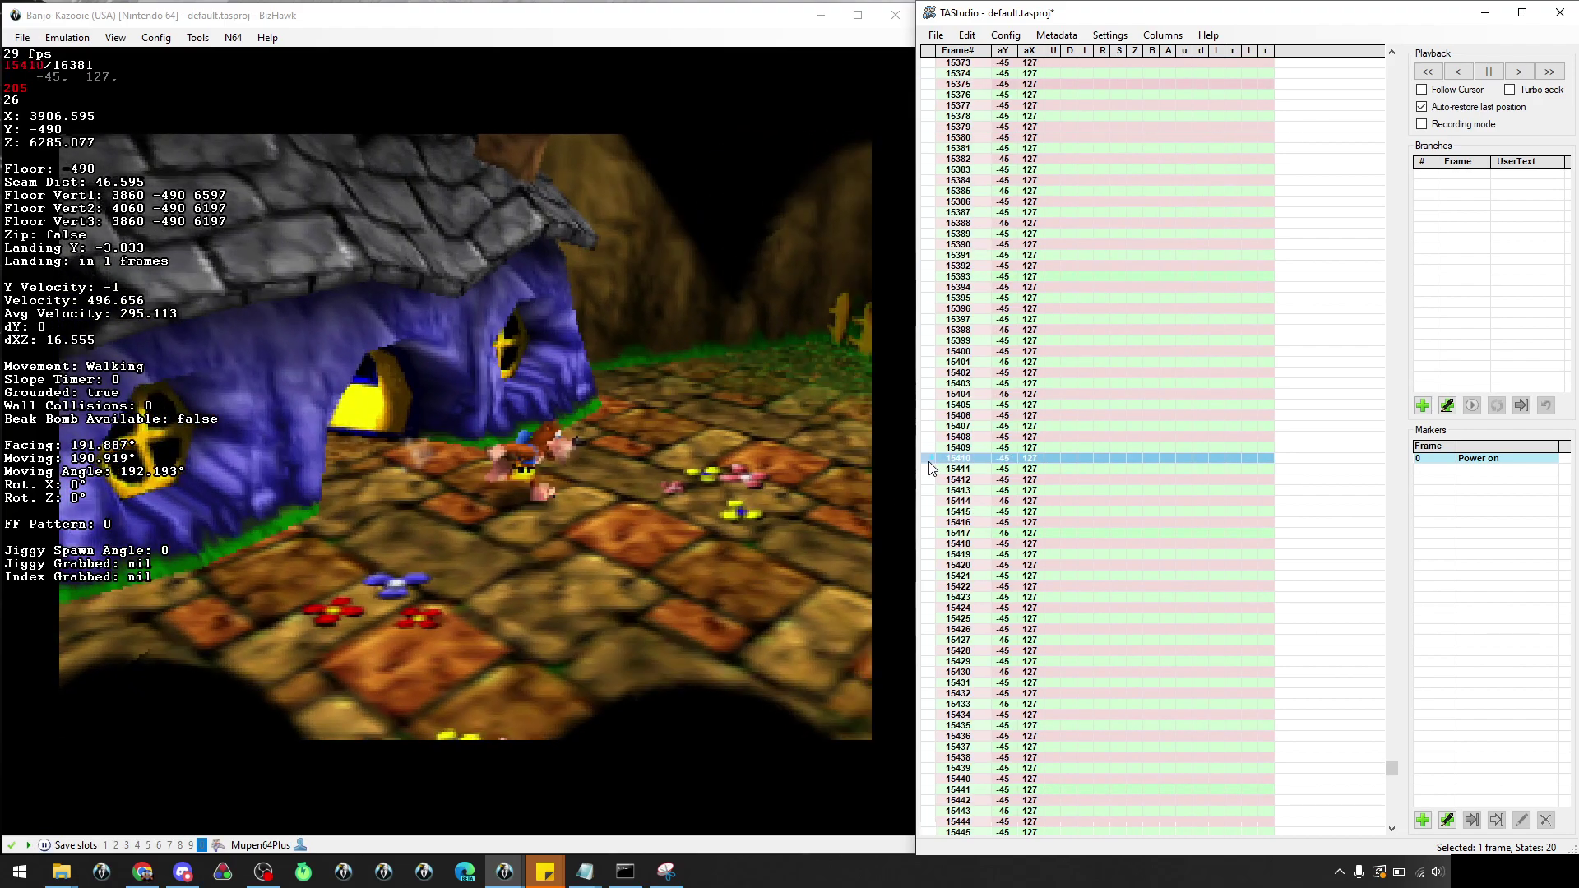
key(f)
scroll(943, 503, down, 5)
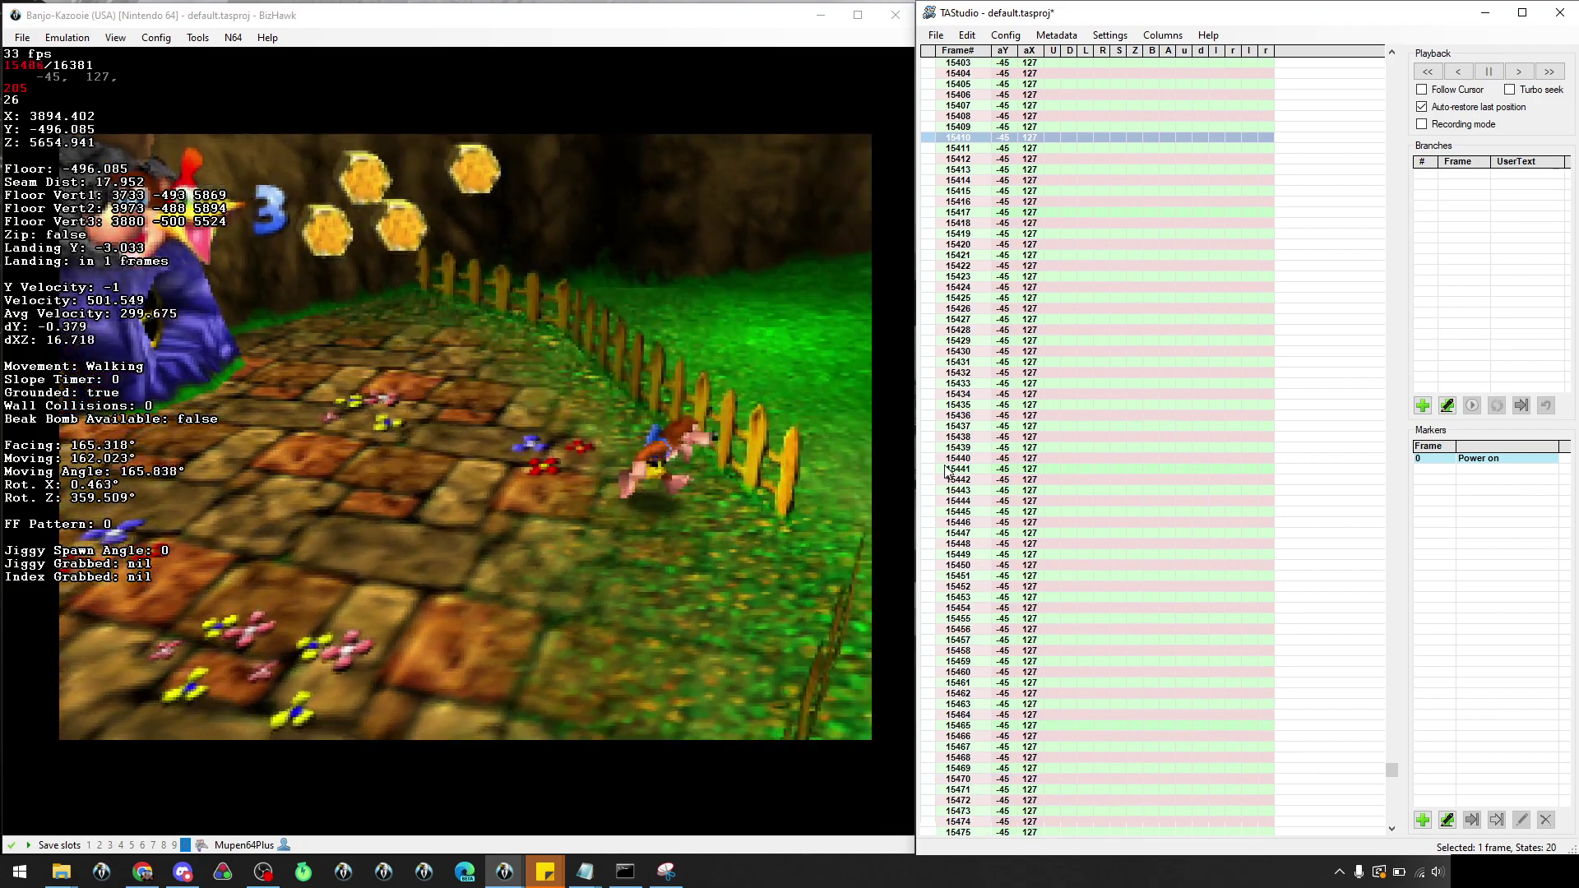
click(967, 307)
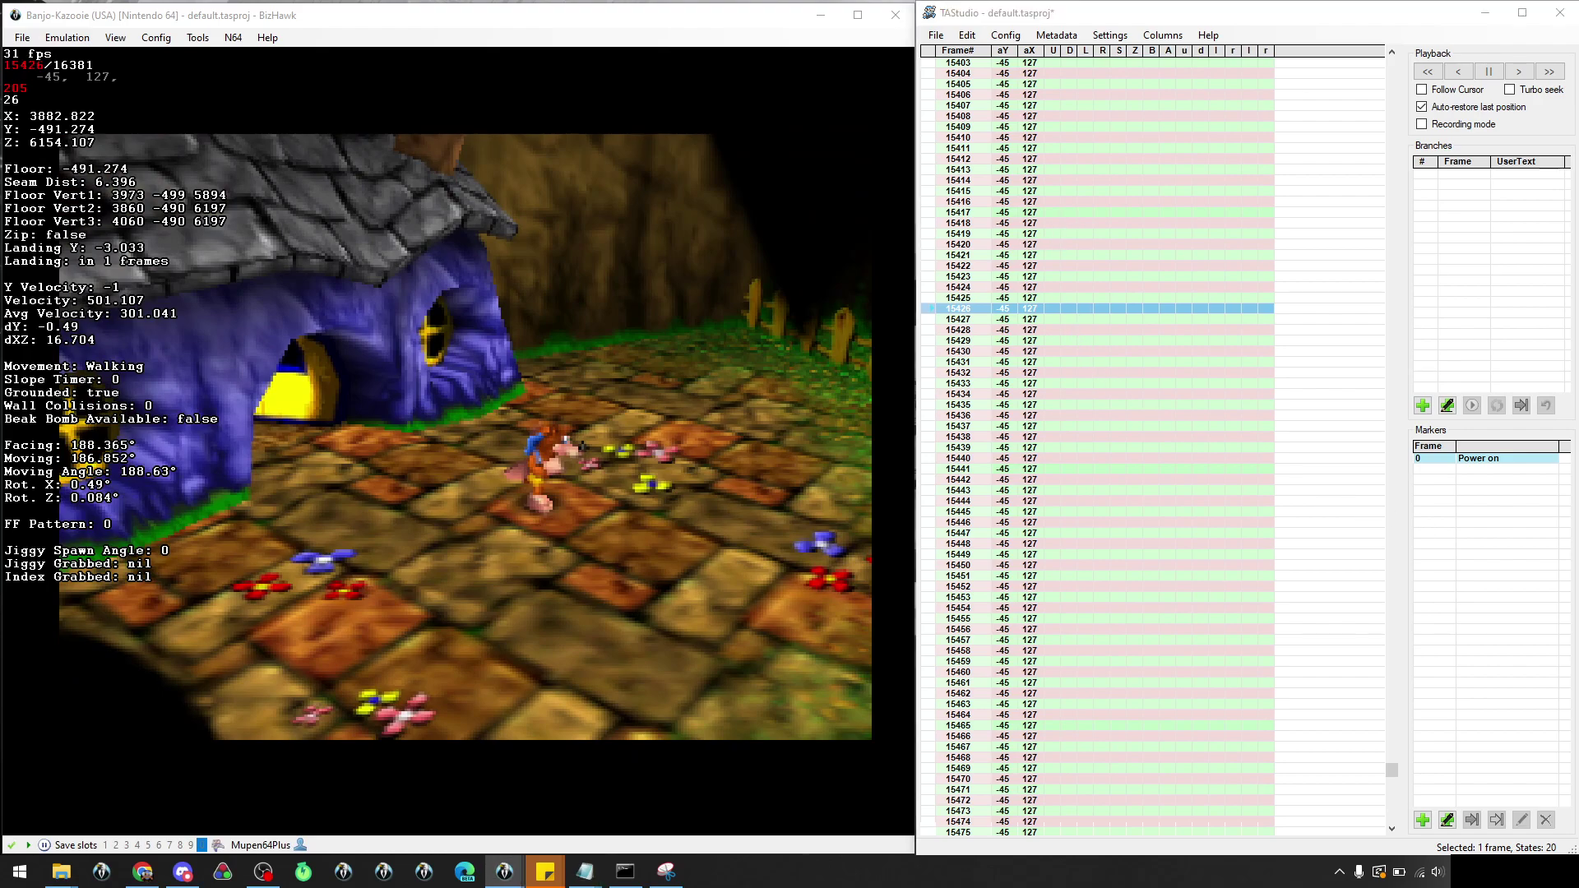
key(alt+Tab)
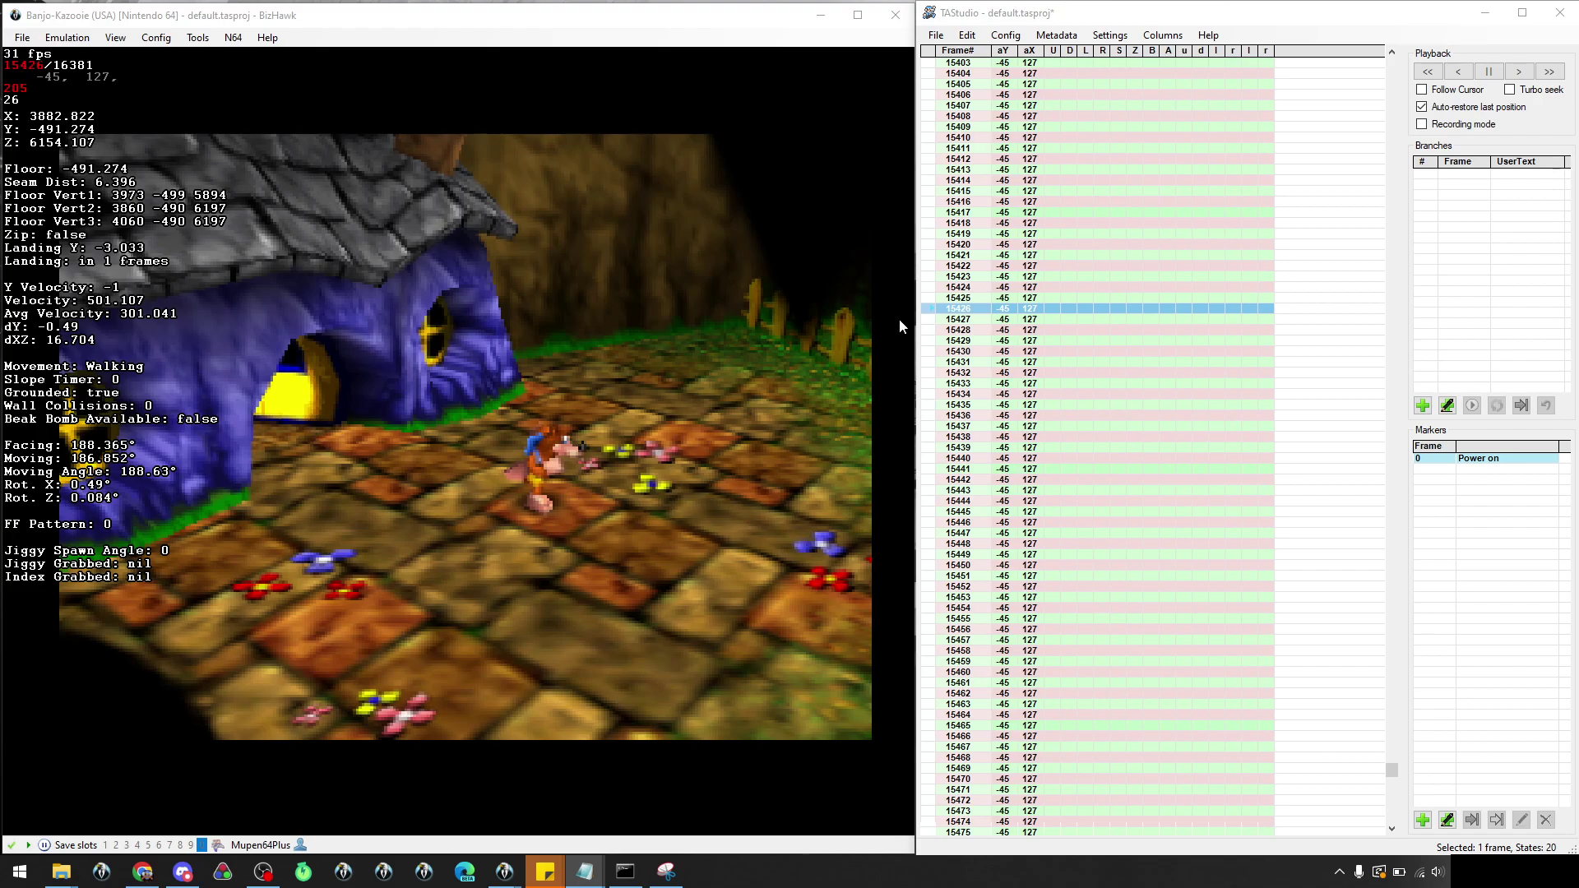
click(934, 373)
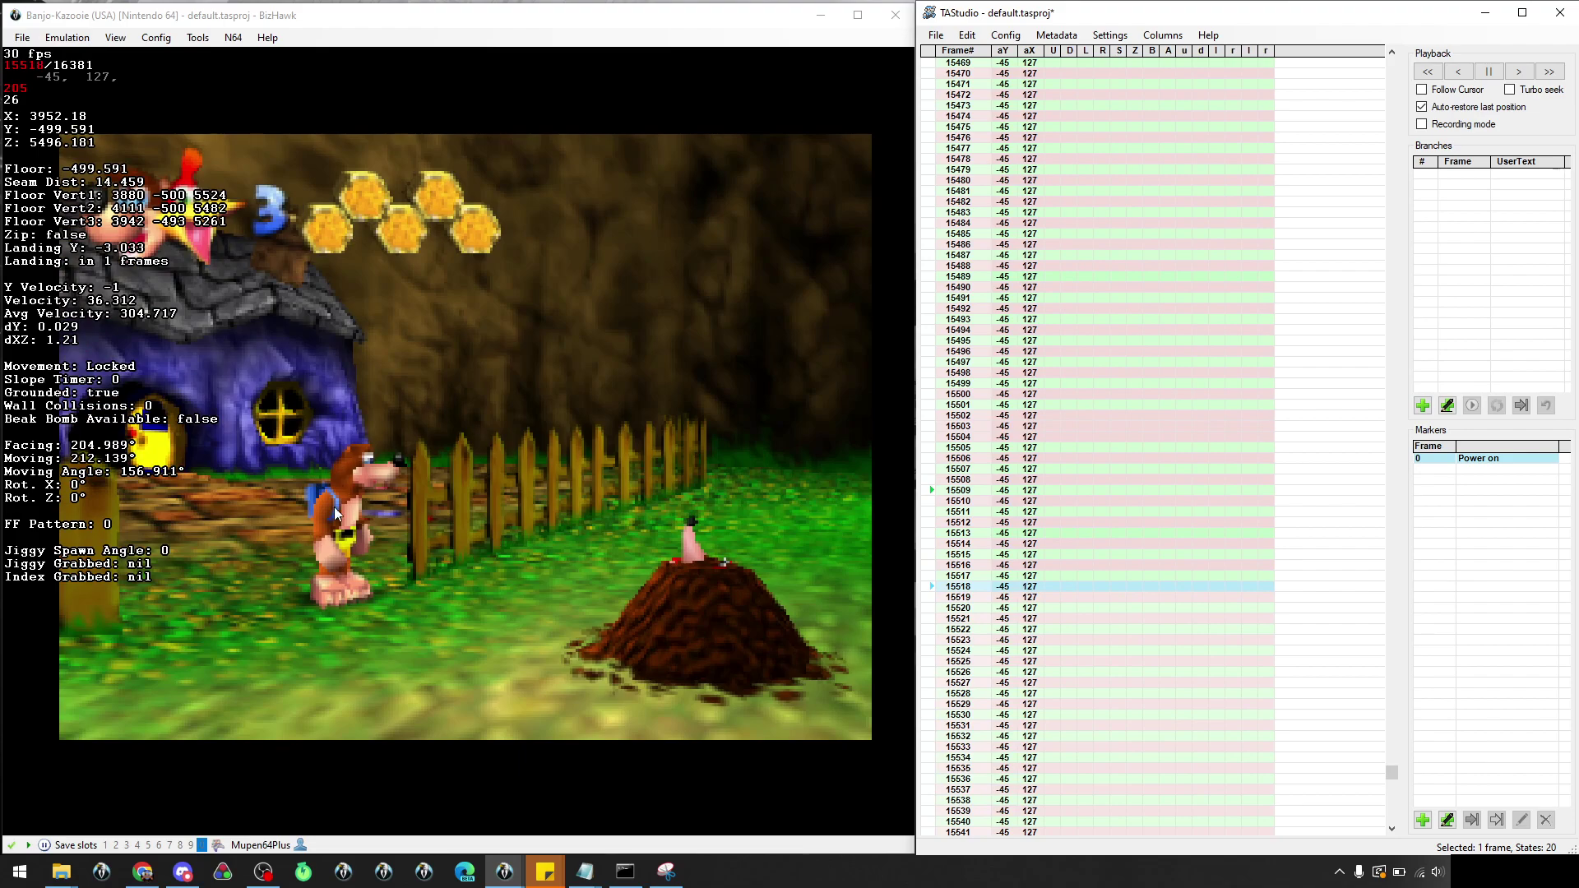
Advance to frame 15515 at the molehill and set Point 2 of the Angle Calculator to Banjo's current coordinates
click(930, 555)
click(925, 515)
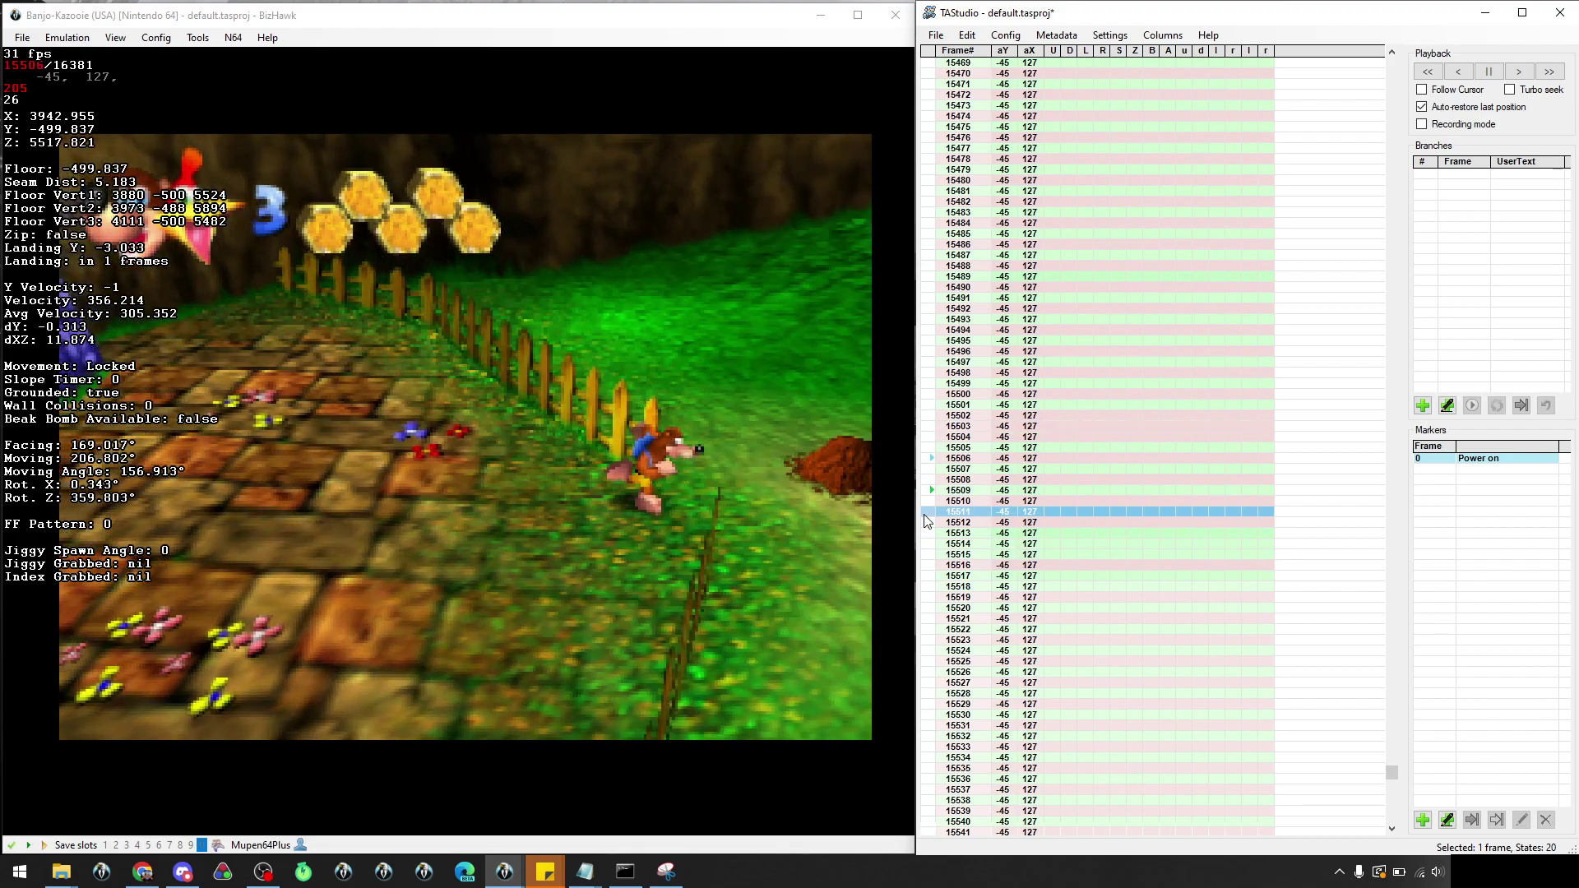
key(f)
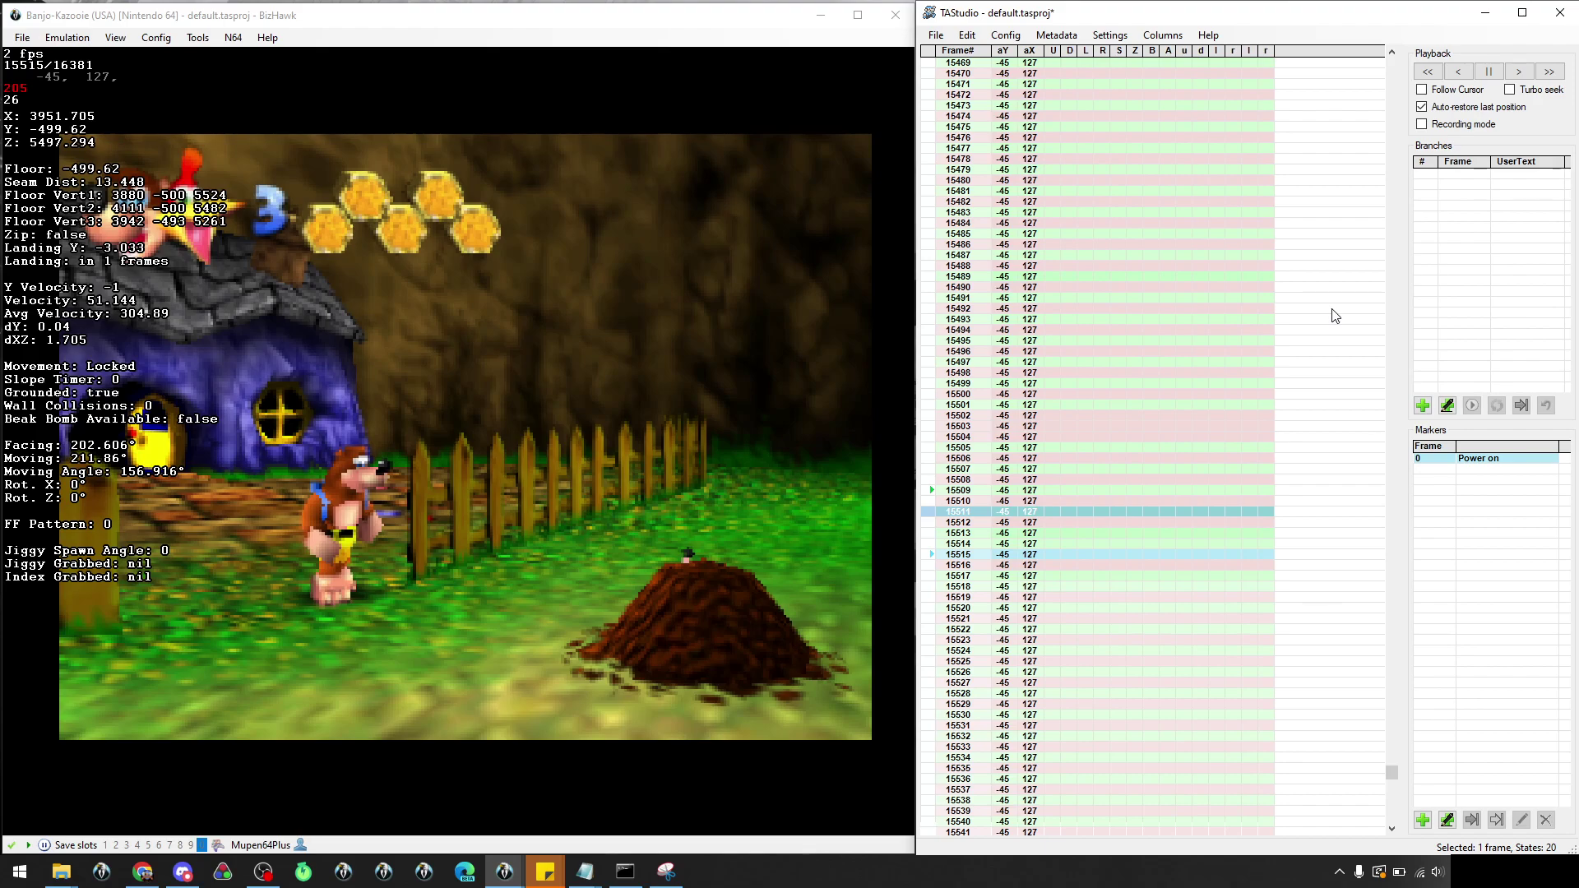
mouse_move(546, 871)
click(781, 810)
drag(237, 72, 668, 393)
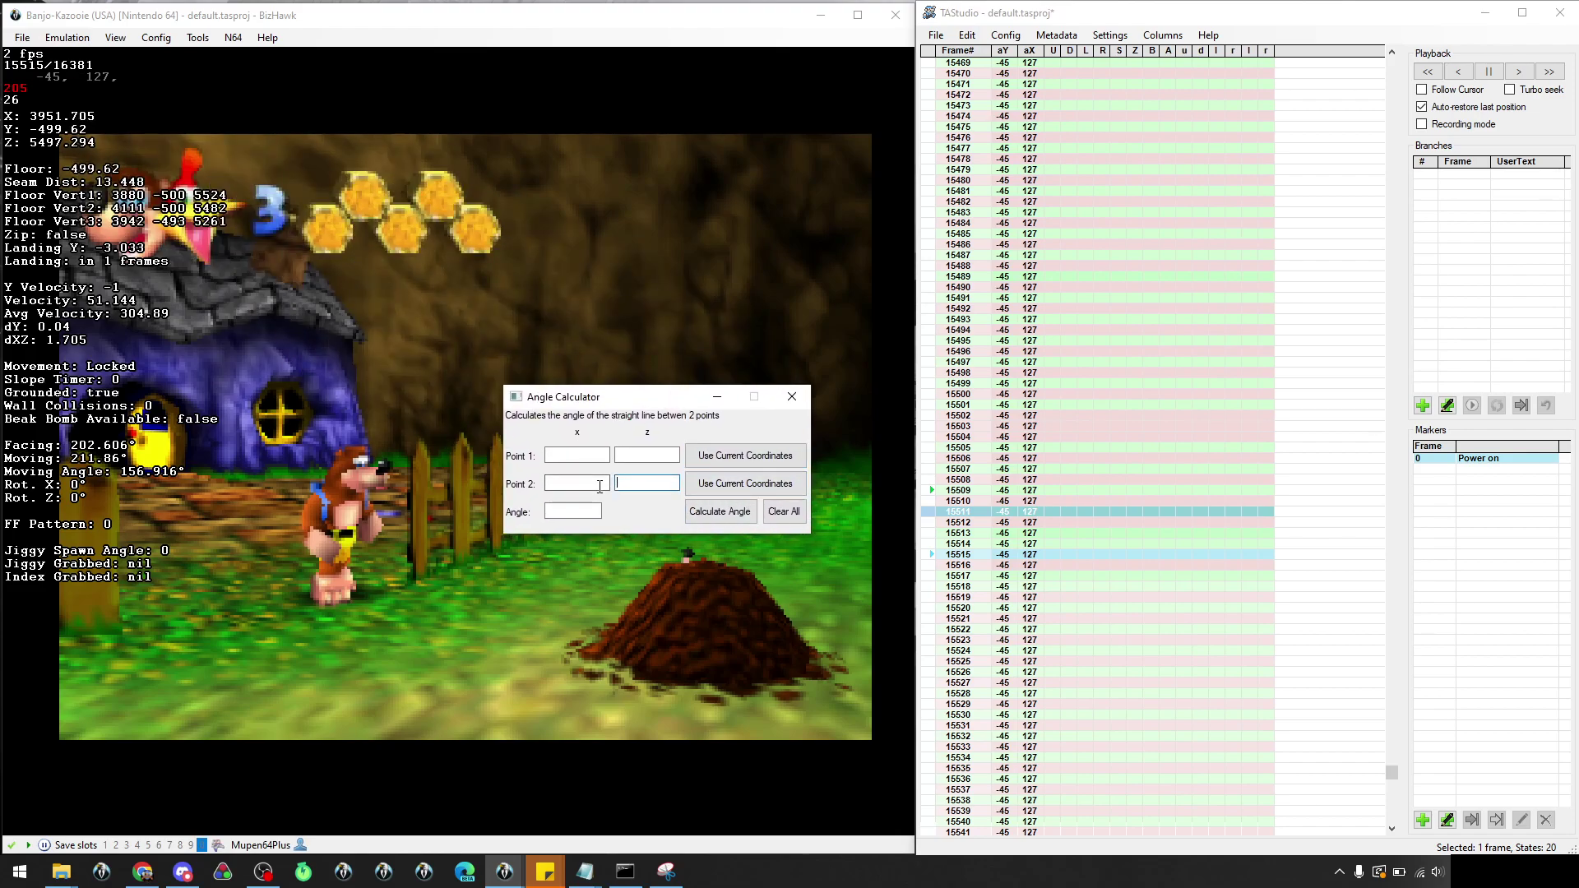
click(745, 483)
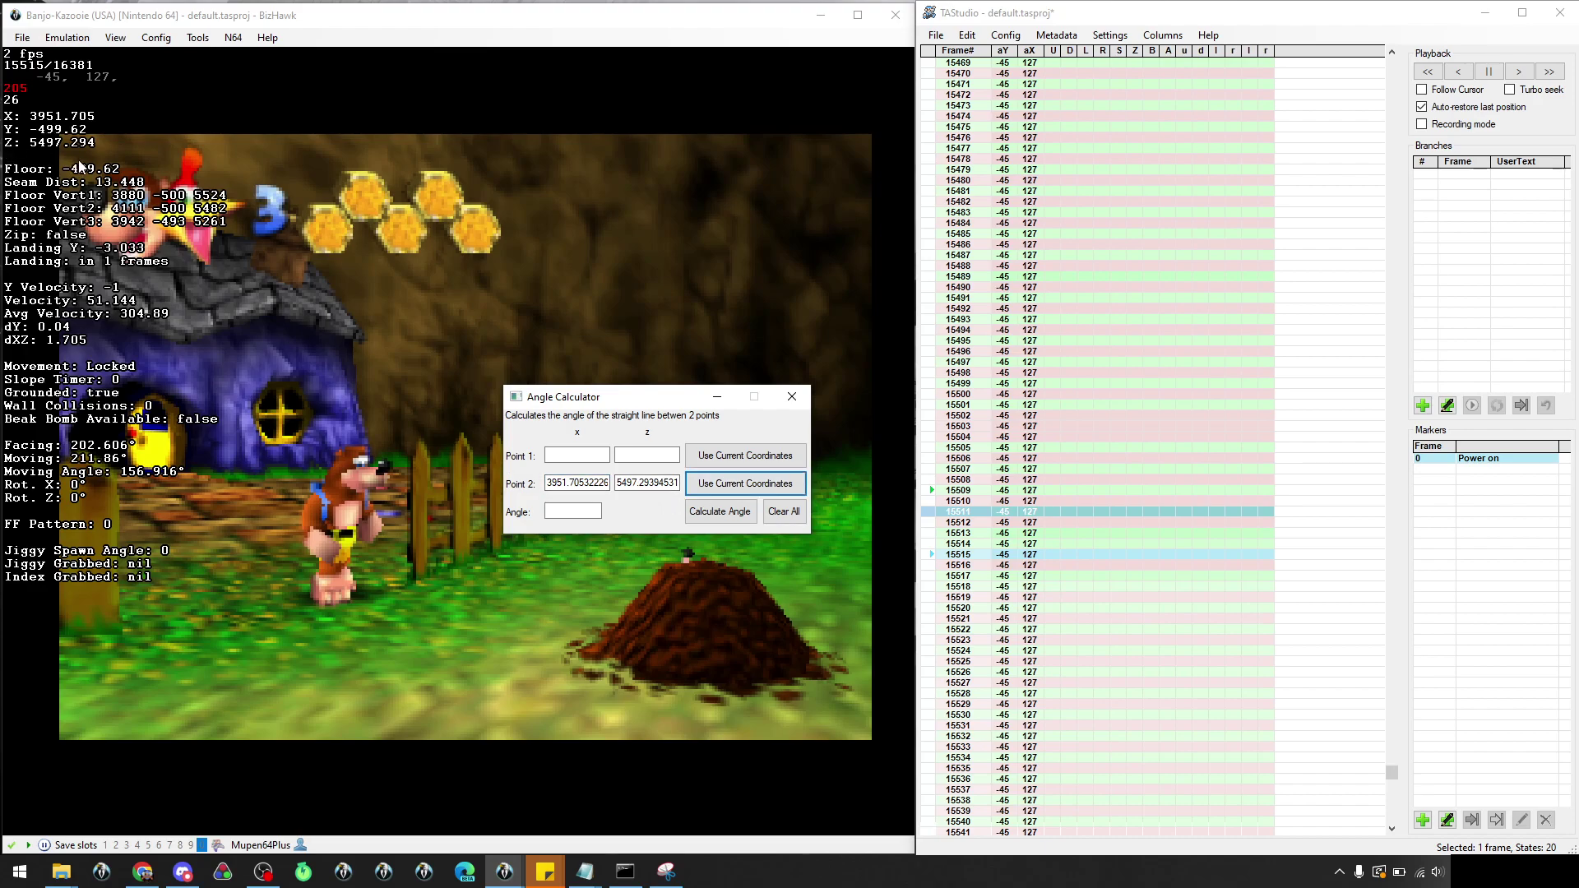
click(632, 483)
drag(625, 397, 694, 682)
Seek back to frames 15385, 15380 and 15379 and advance frame by frame to examine where Banjo starts walking
click(931, 452)
scroll(929, 449, up, 18)
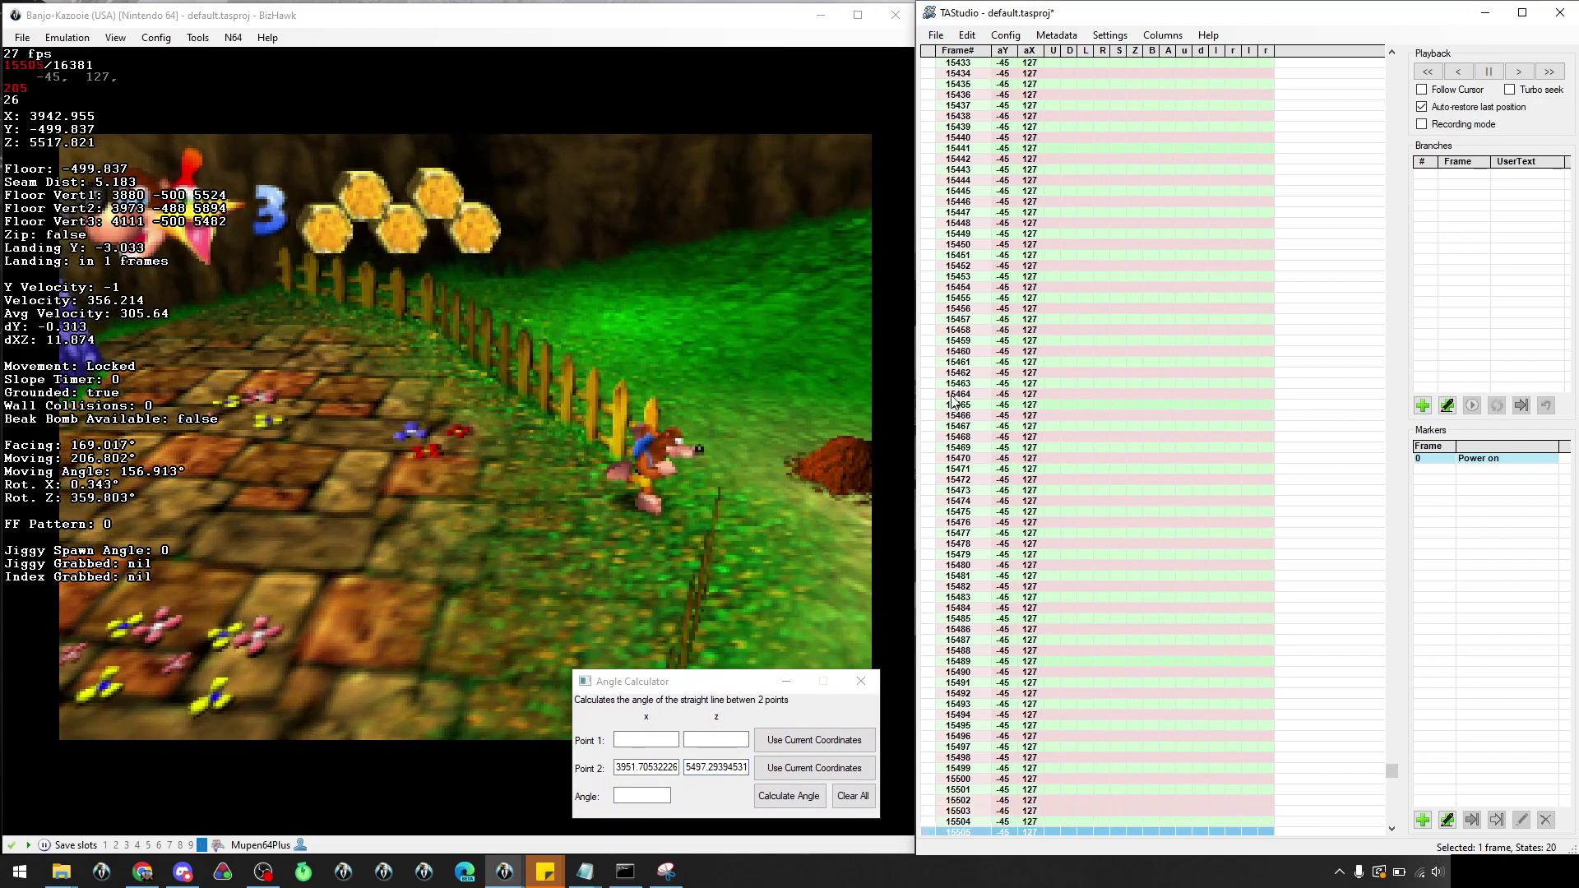
click(922, 321)
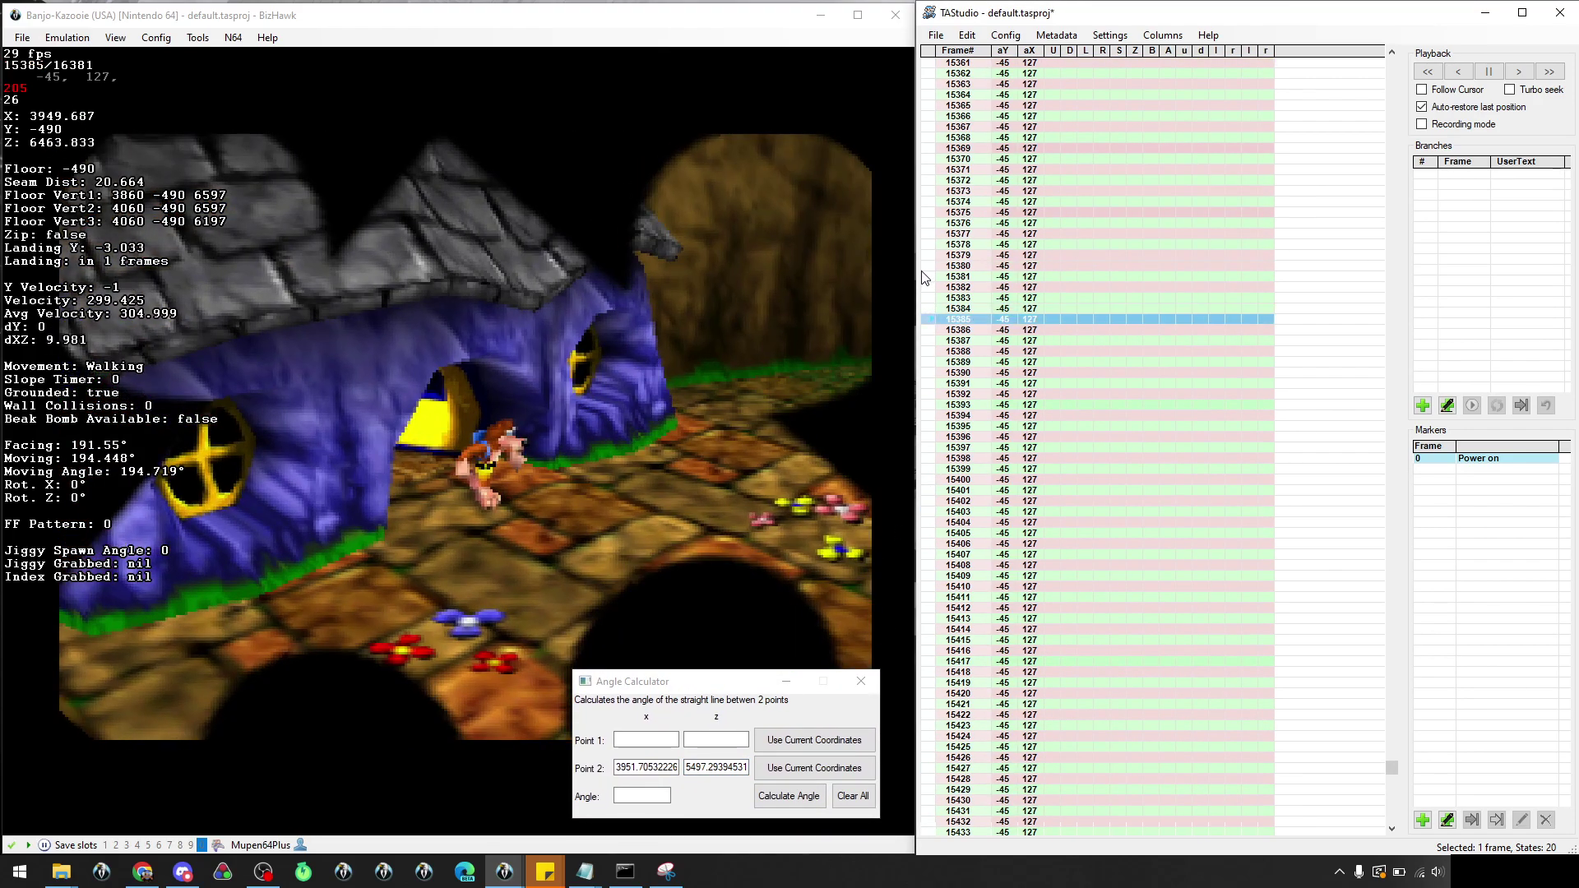
key(f)
key(f)
click(925, 265)
key(f)
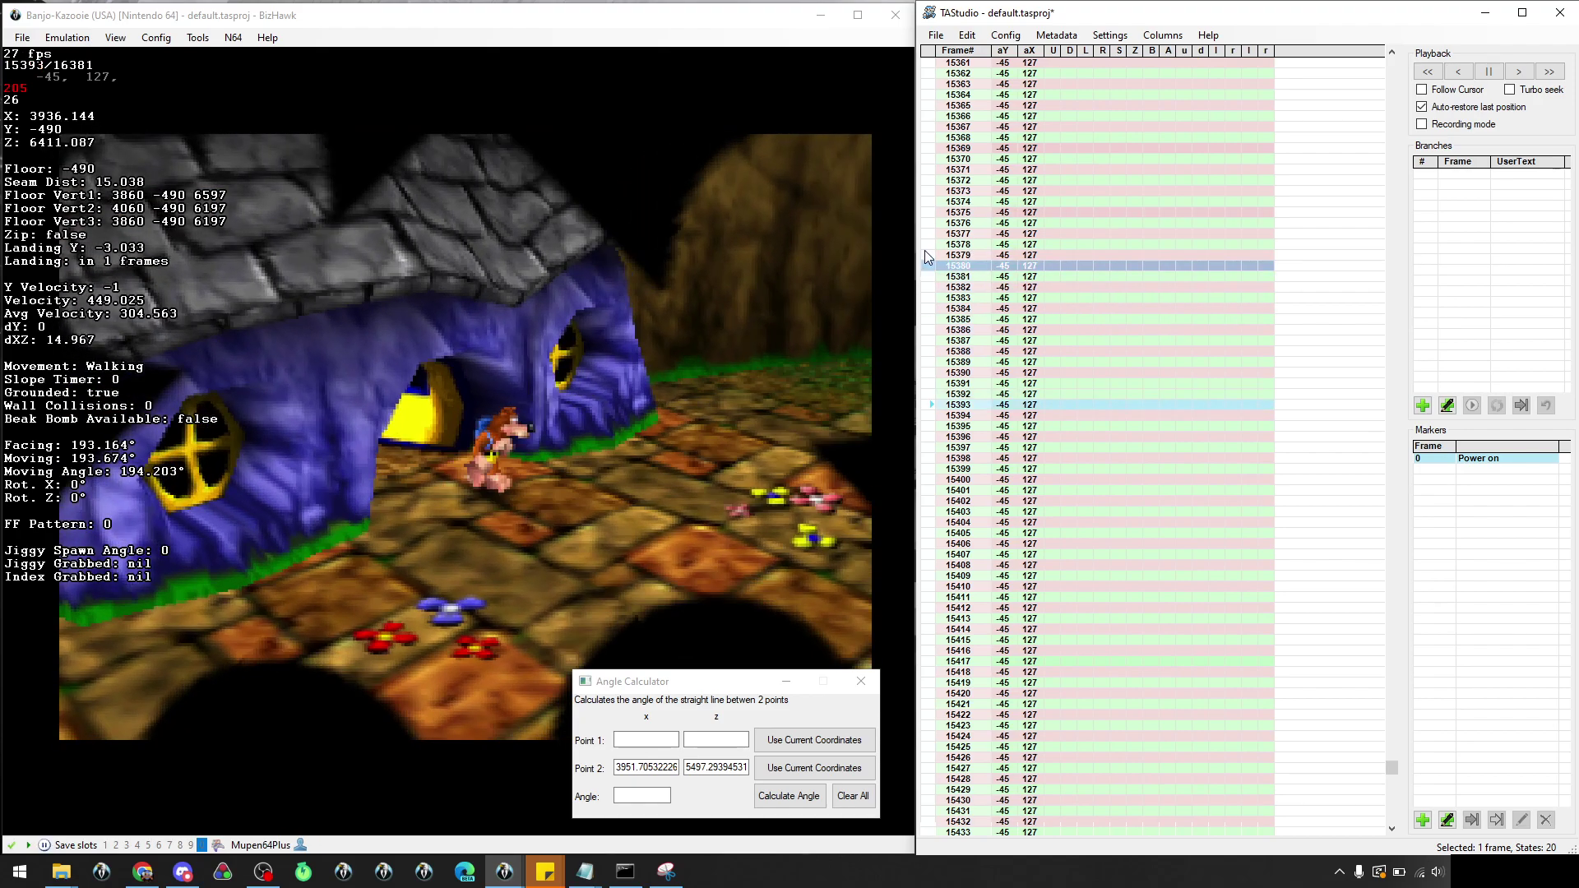
click(925, 255)
key(f)
key(f)
key(f)
key(f)
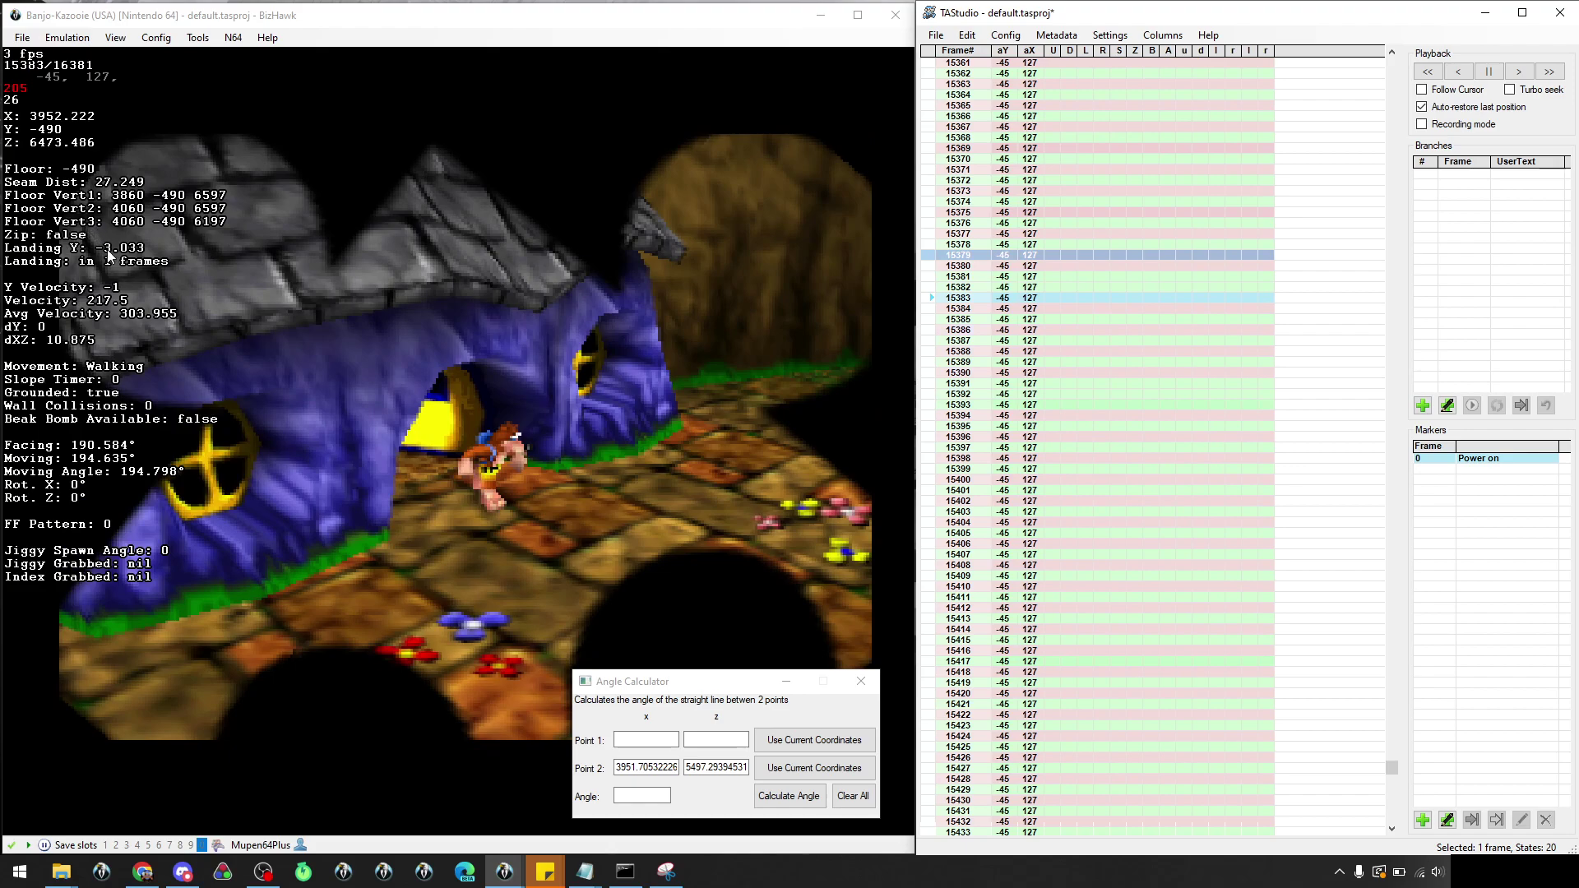
key(f)
key(f)
key(f)
key(f)
key(f)
key(f)
key(f)
key(f)
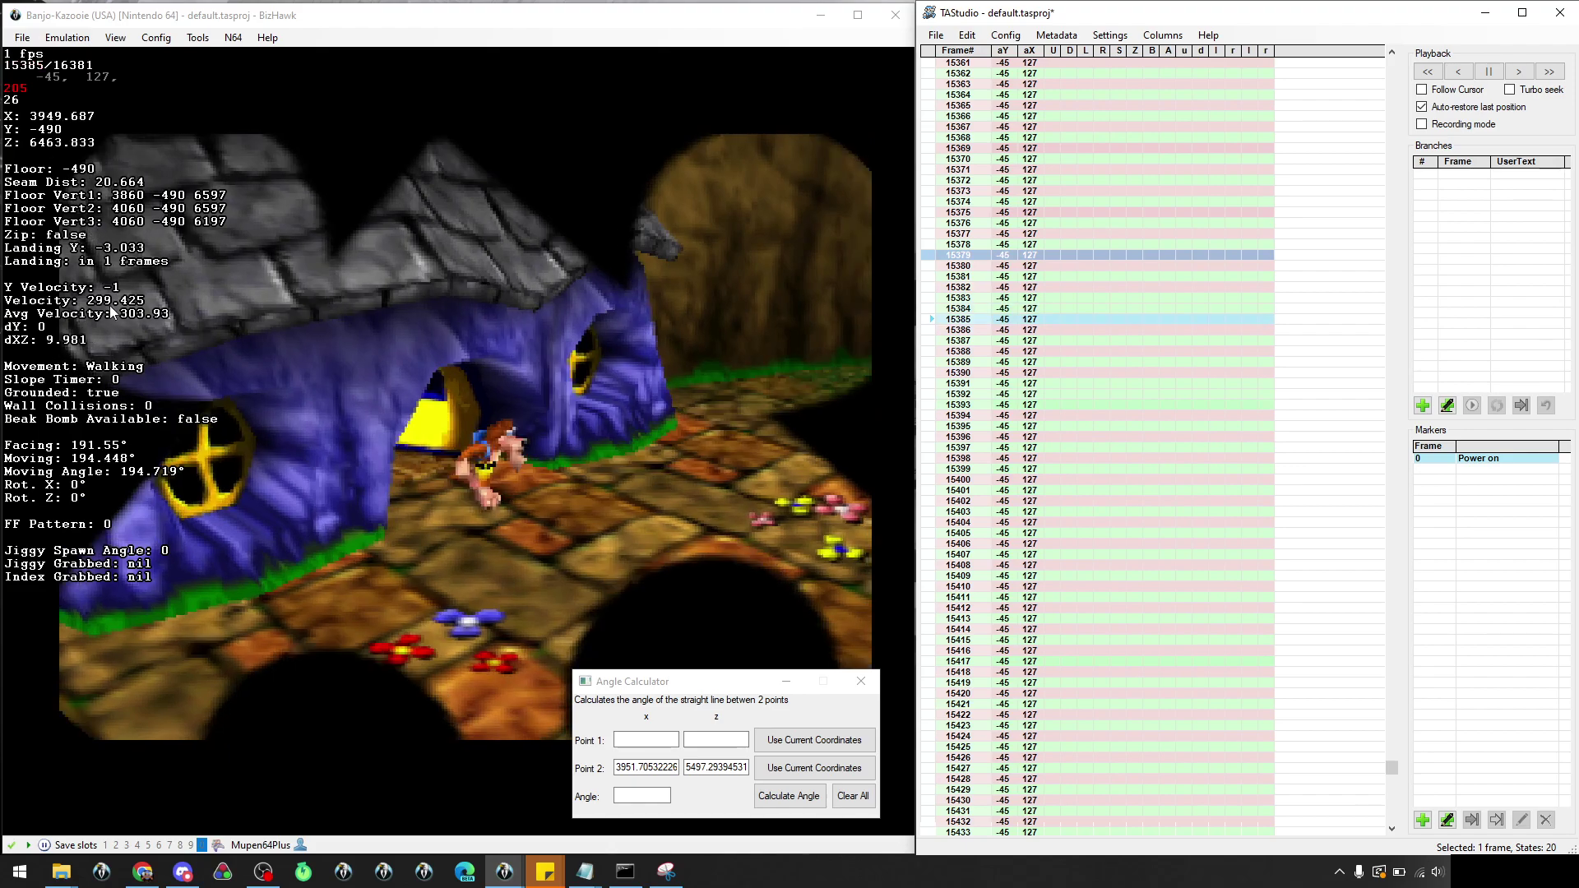
Advance from frame 15374 to 15379, set Point 1 to Banjo's current coordinates and calculate the angle between the points
click(923, 202)
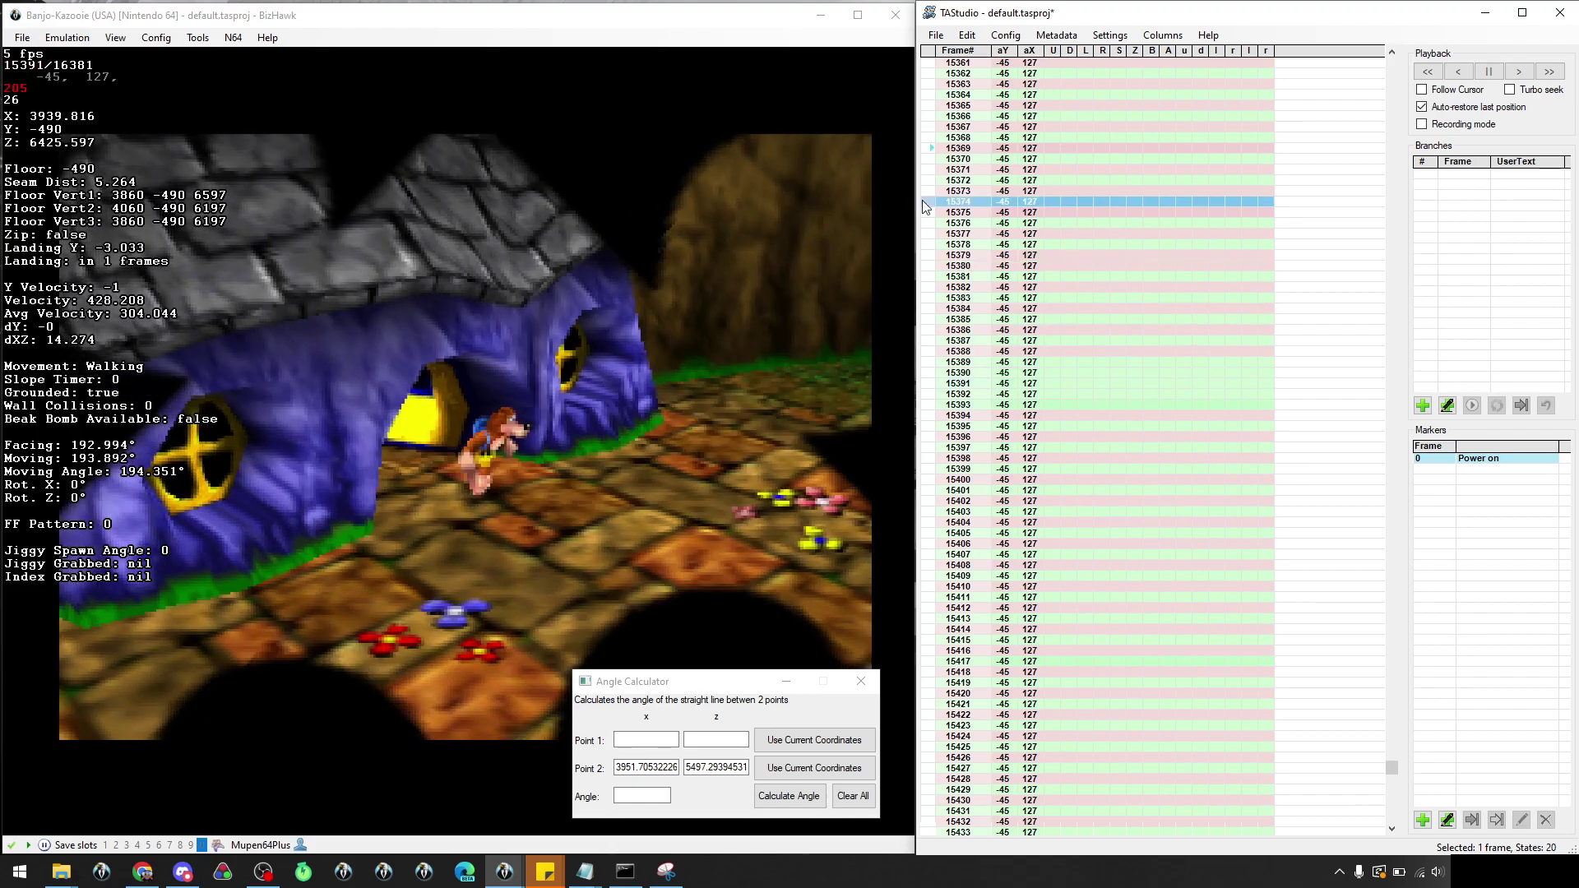
key(f)
key(f)
key(f)
key(f)
key(f)
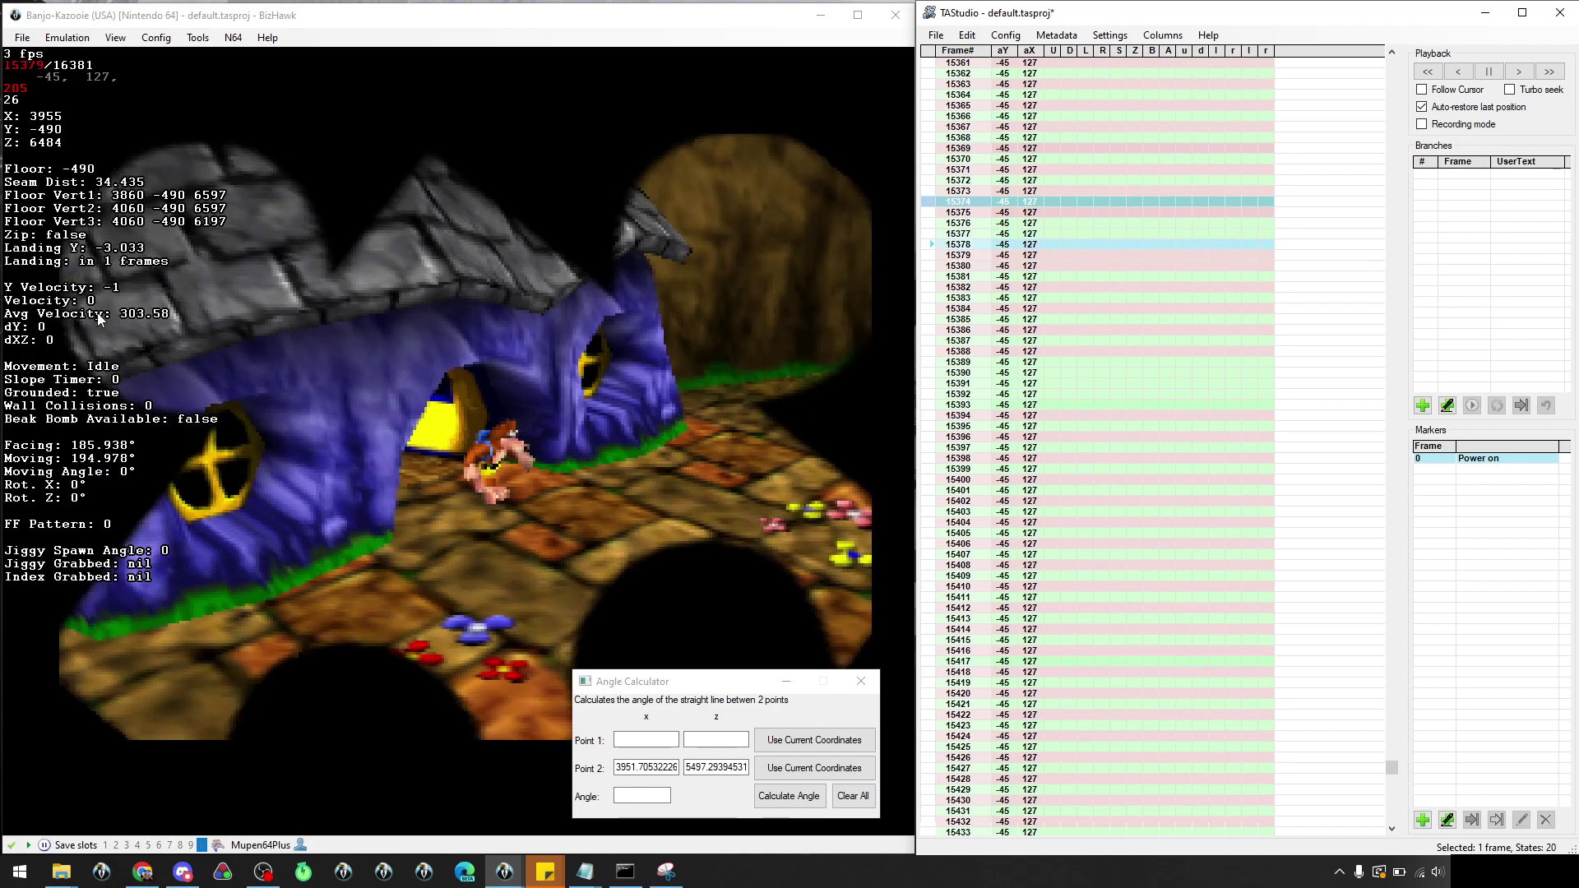
click(769, 739)
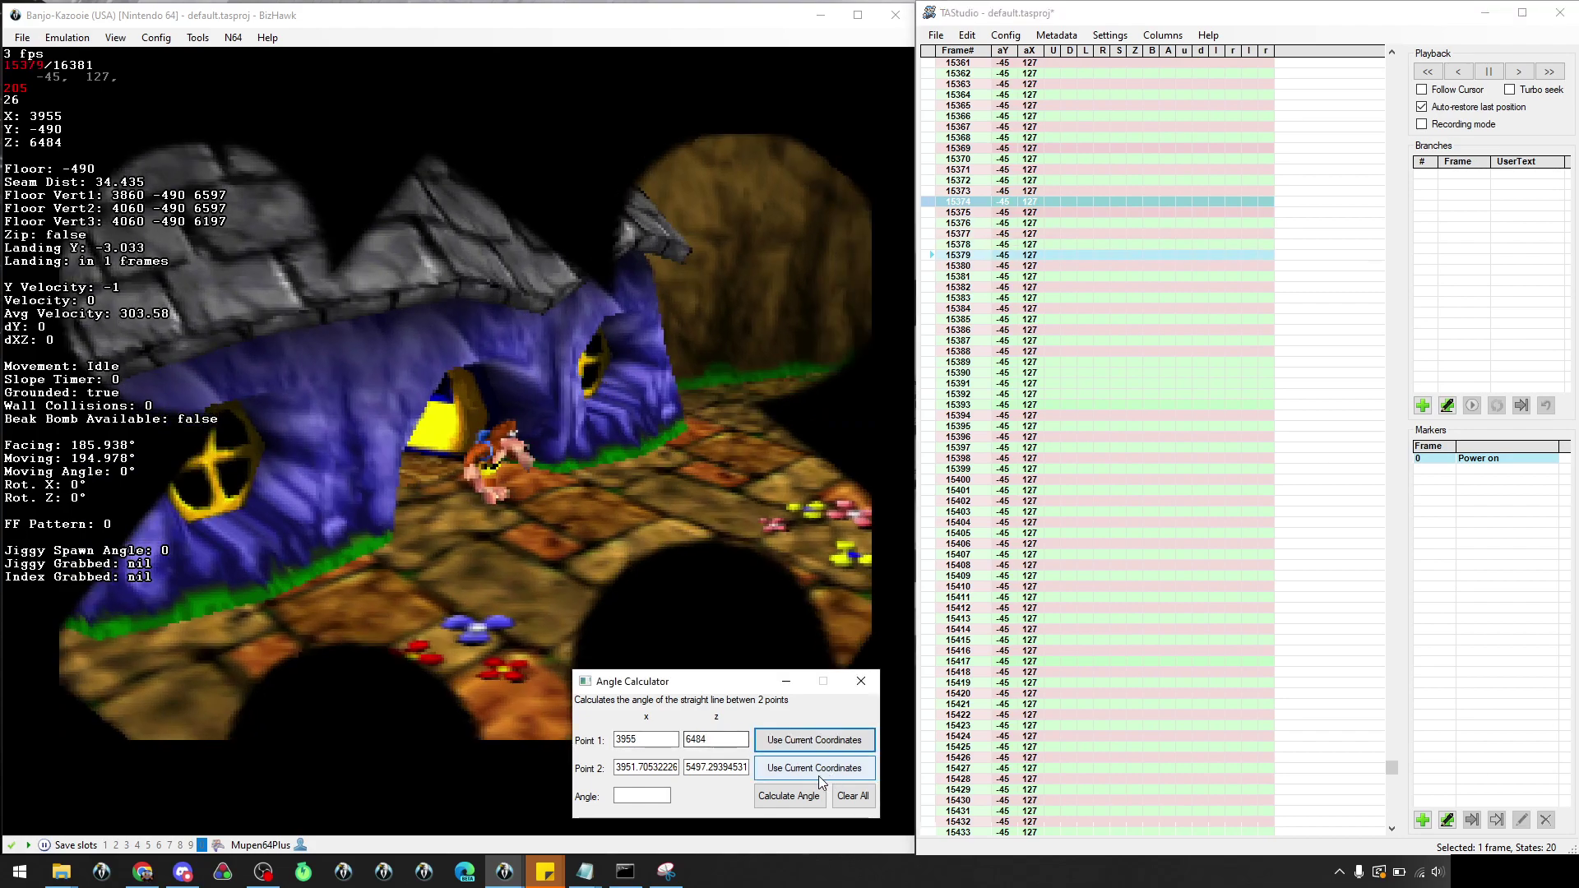
click(789, 795)
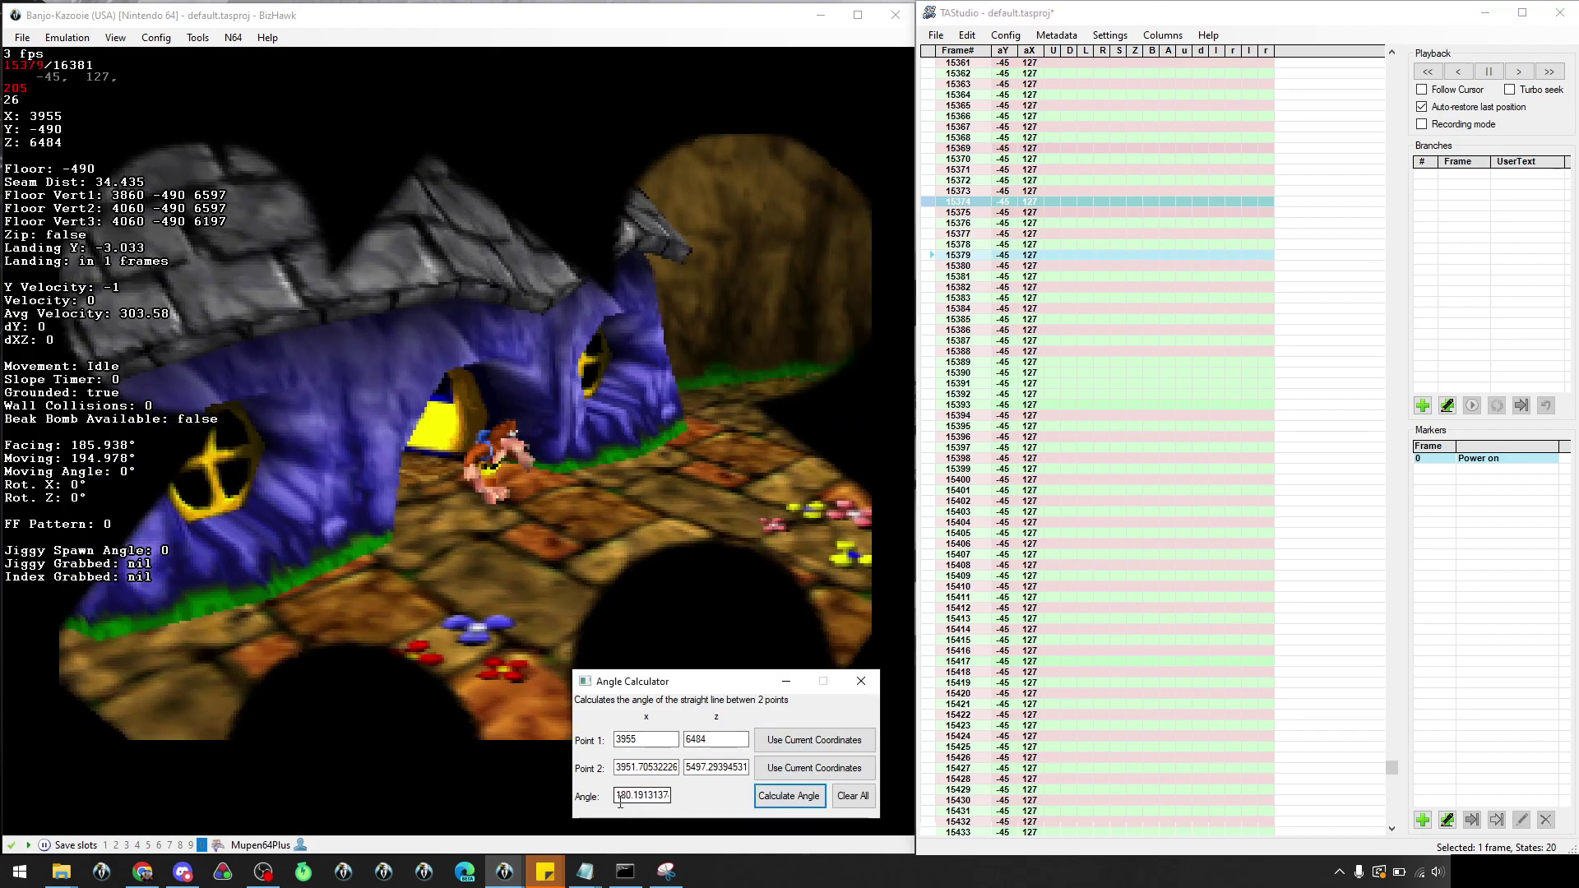
Recalculate the angle and examine all digits of the result in the Angle Calculator
mouse_move(616, 796)
mouse_down()
mouse_move(667, 798)
mouse_move(634, 808)
mouse_up()
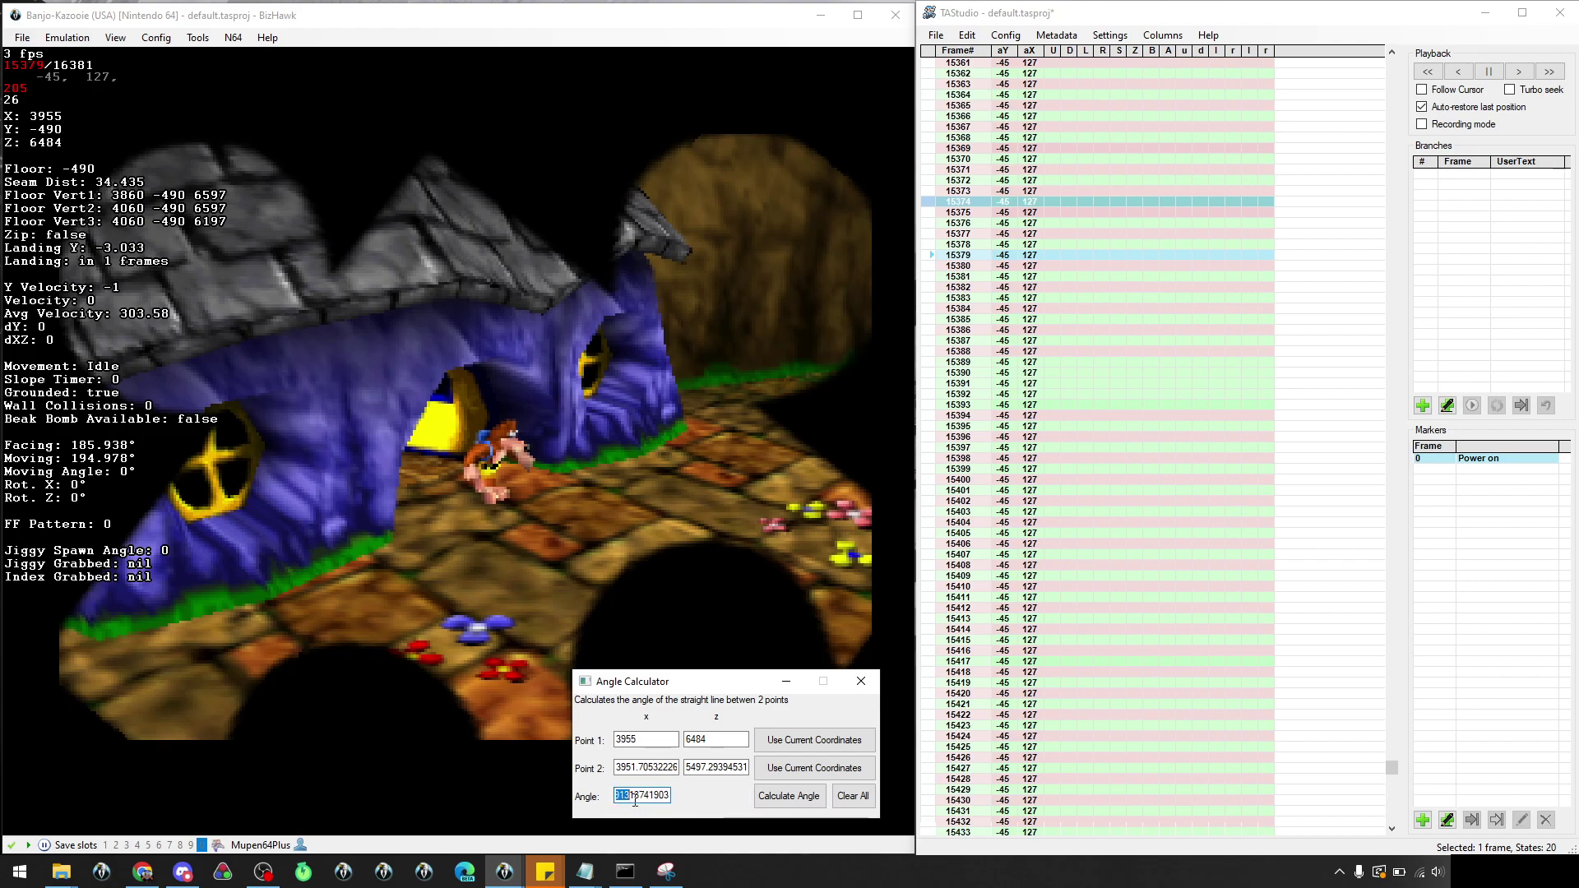
click(630, 799)
key(ctrl+a)
click(789, 799)
double_click(662, 796)
click(661, 795)
key(Home)
click(929, 223)
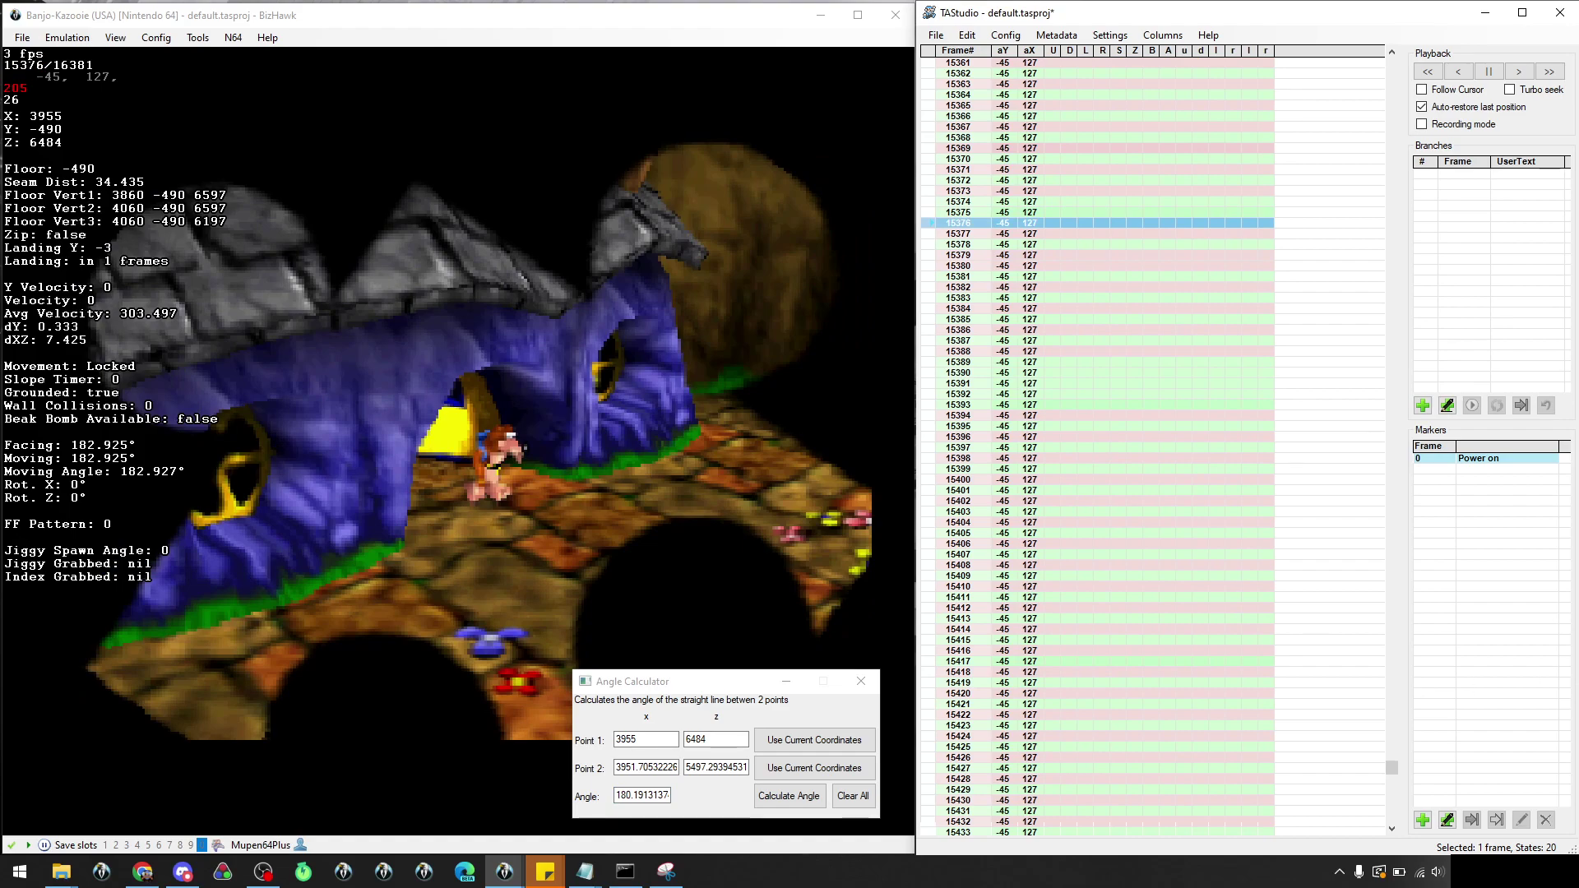
key(alt+Tab)
drag(1099, 535, 1024, 527)
drag(1154, 486, 1208, 492)
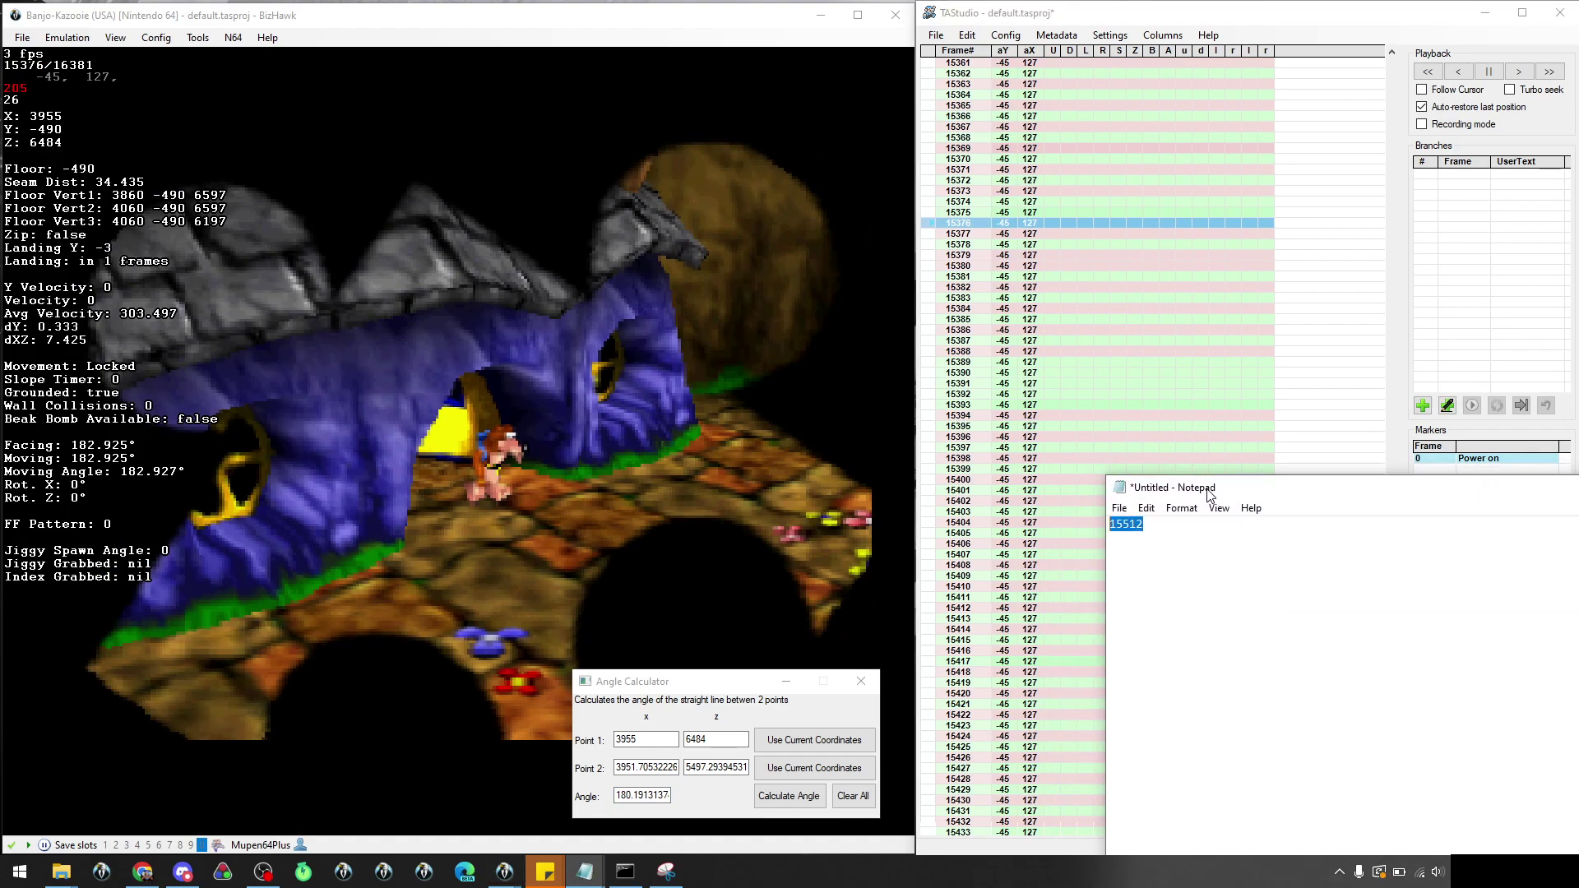
click(625, 796)
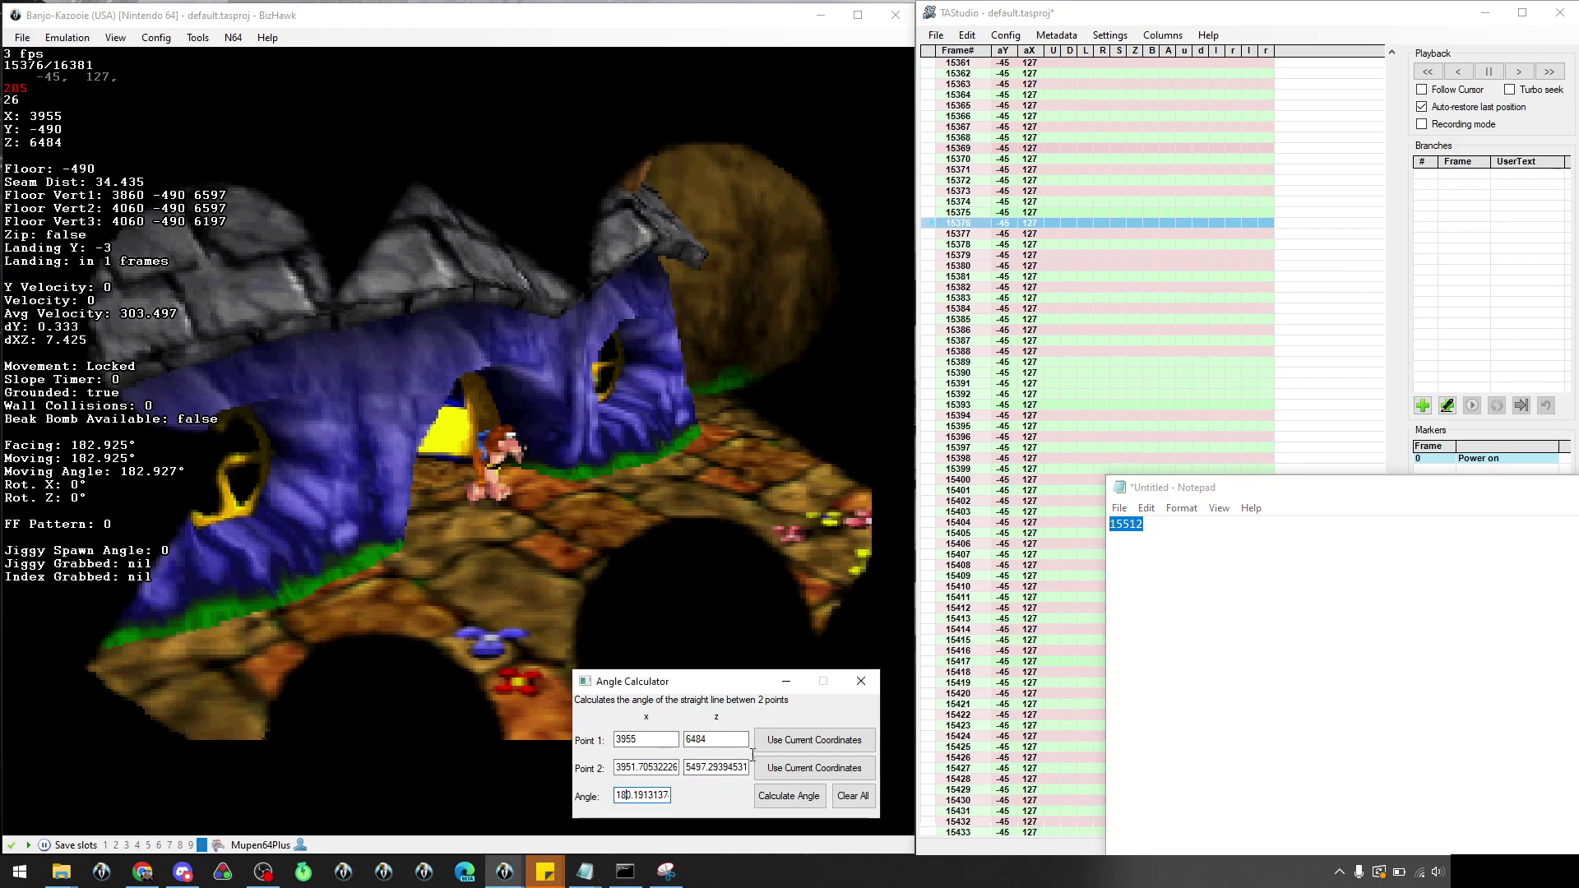
drag(1281, 491, 1578, 487)
Play from frame 15386 to the molehill and seek back through 15381, 15371 and 15364 to examine Banjo's moving angle
click(924, 332)
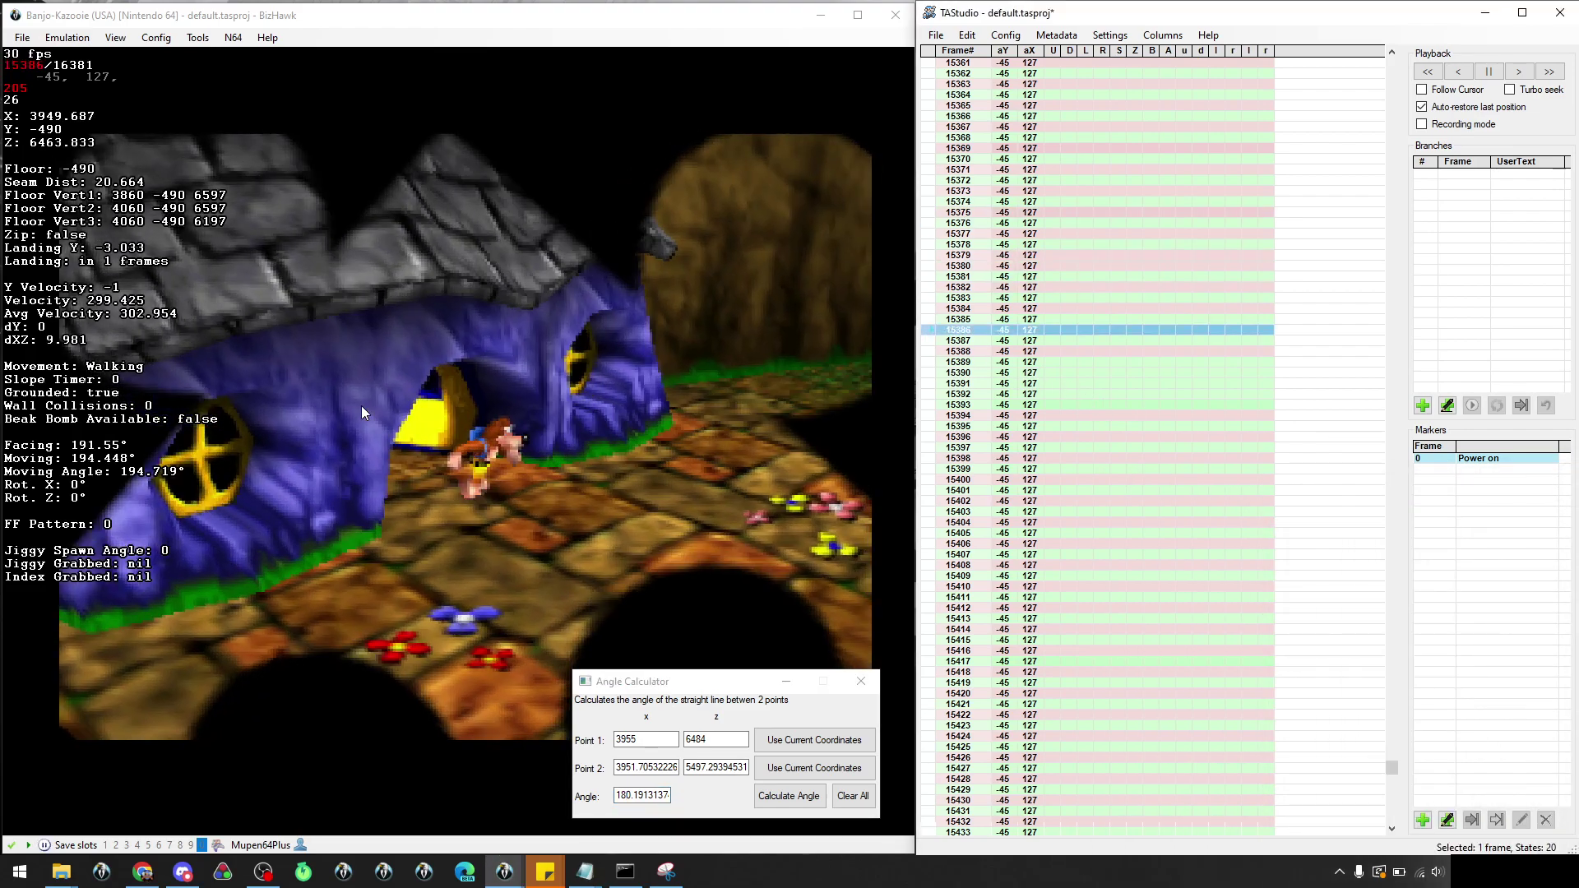
click(46, 457)
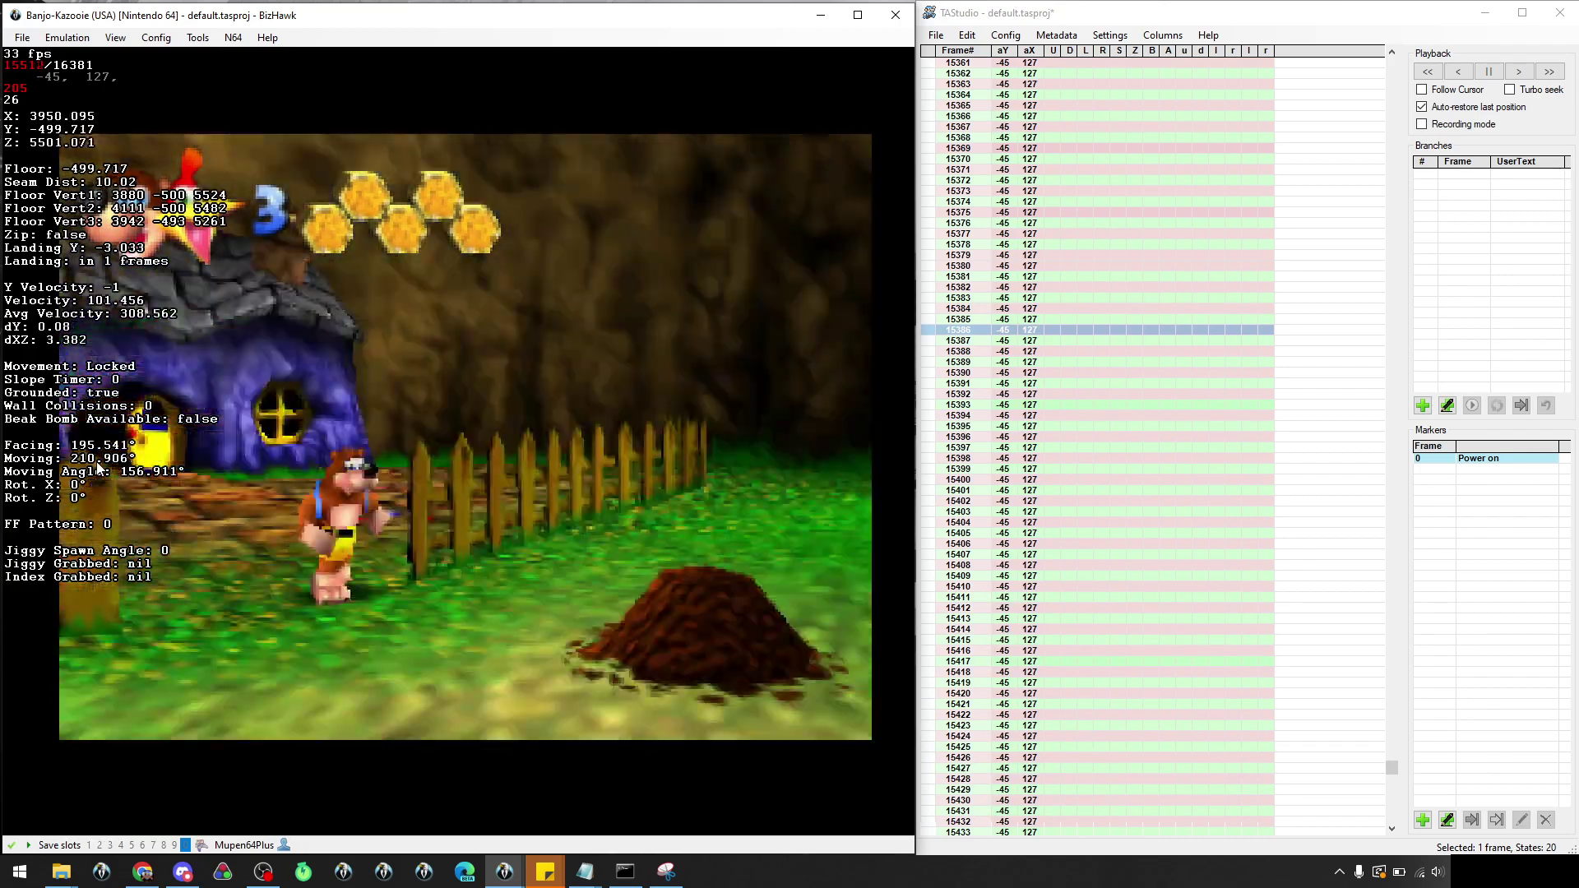
key(Pause)
click(924, 361)
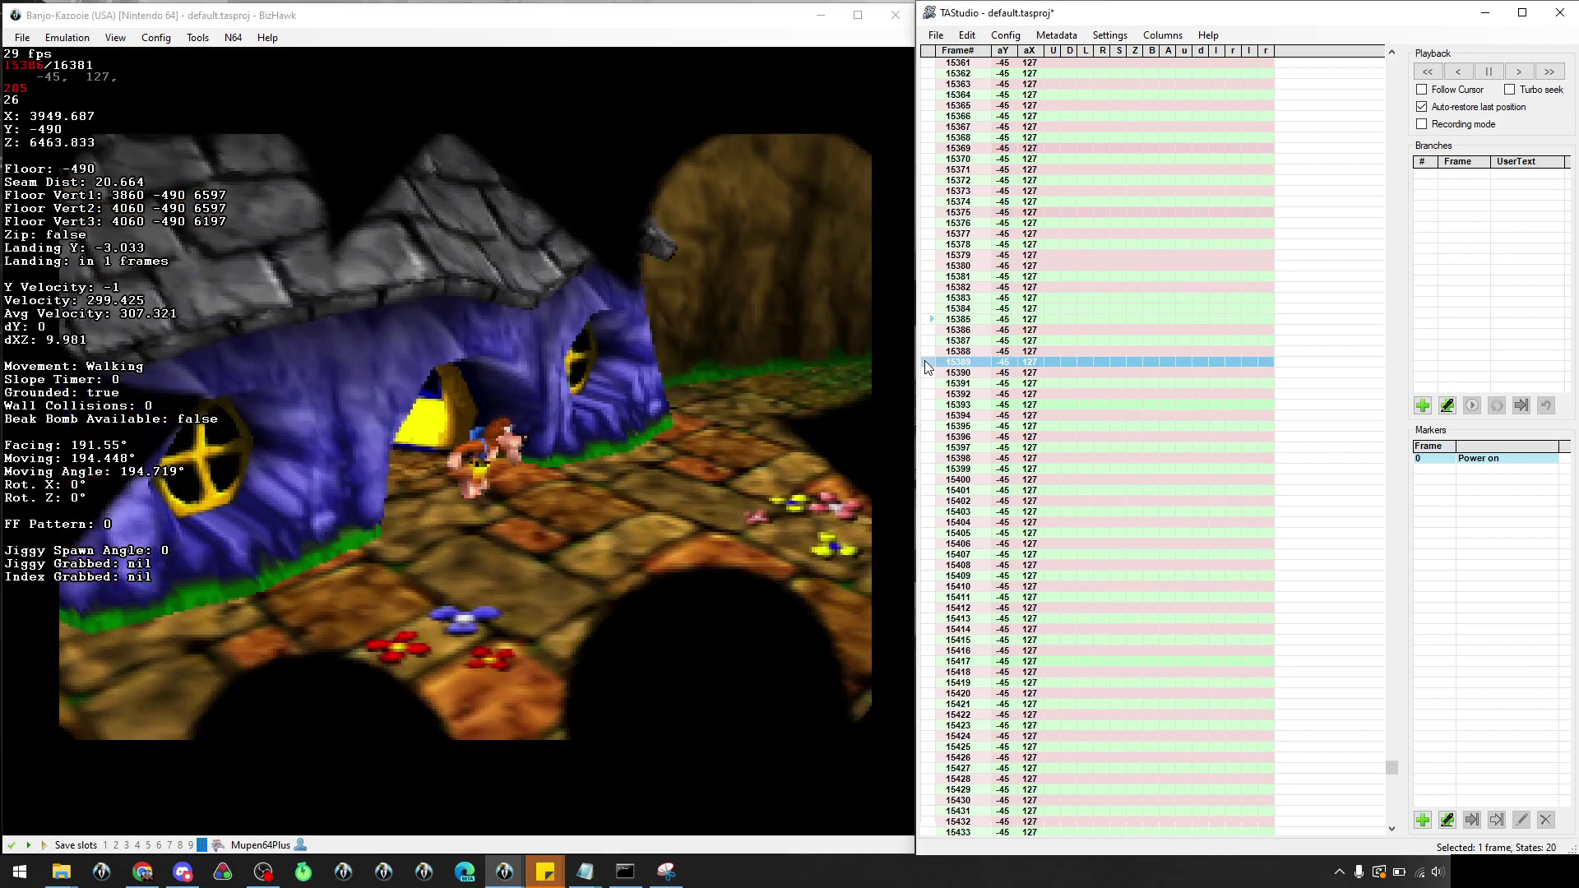
click(931, 278)
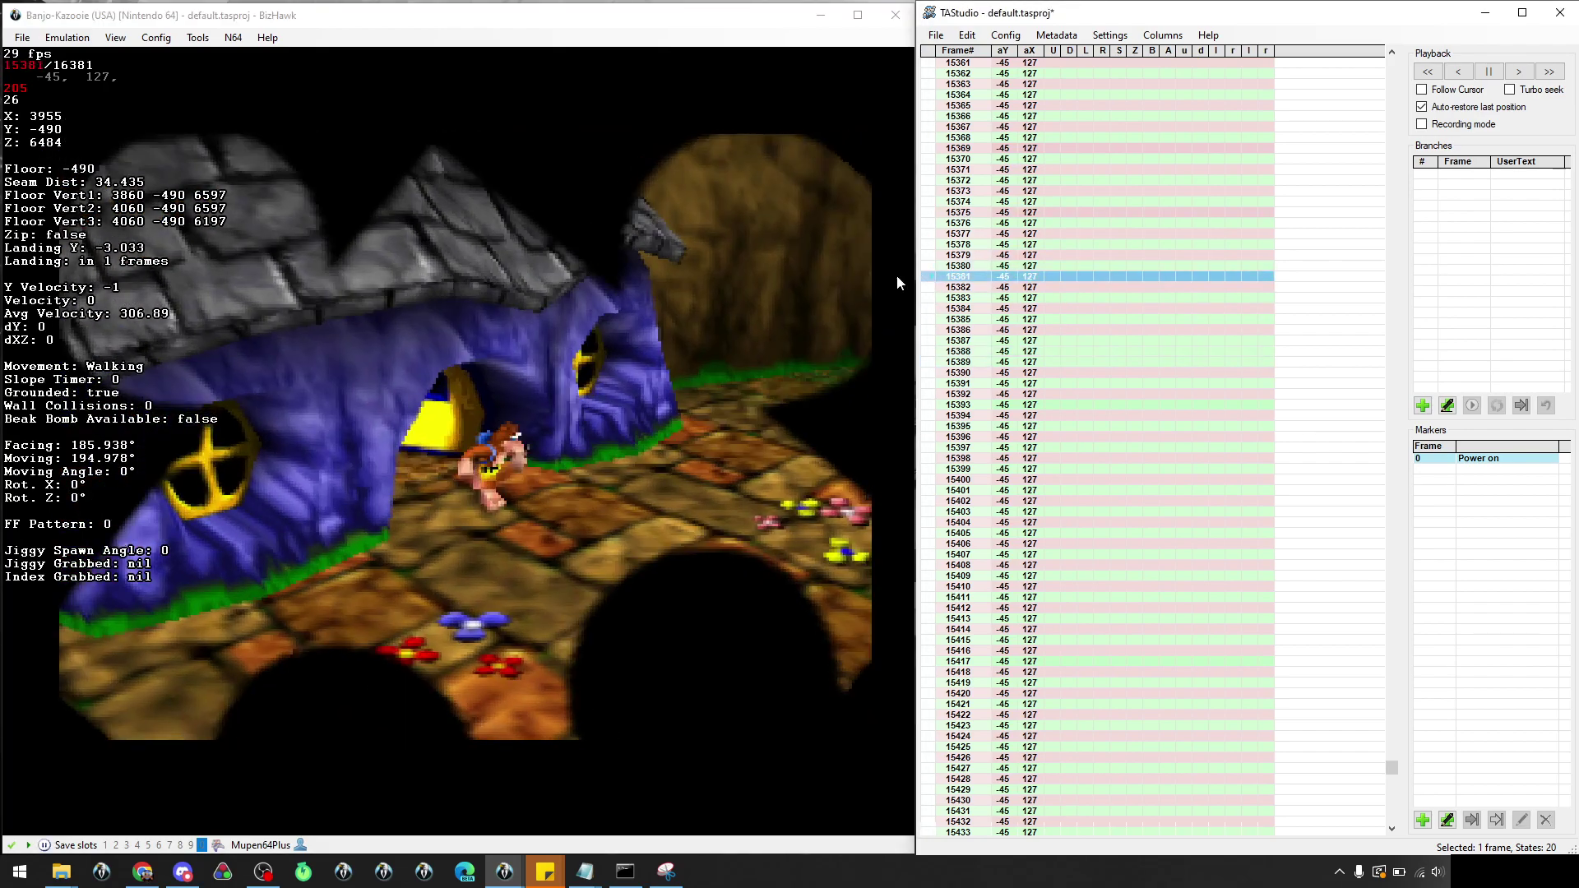
key(f)
key(f)
click(931, 171)
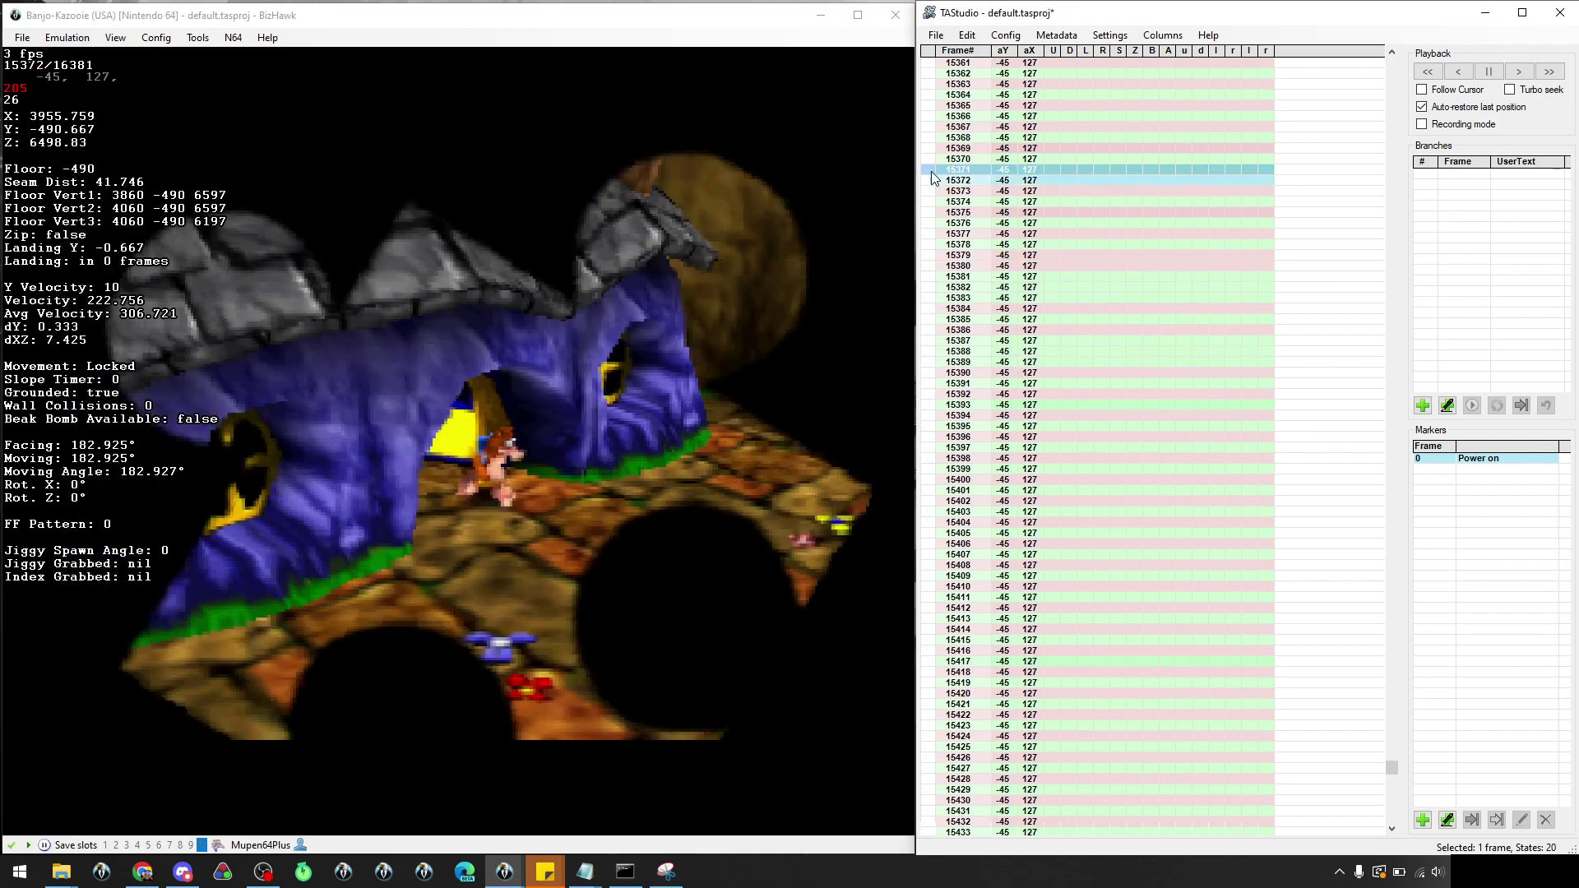
click(922, 95)
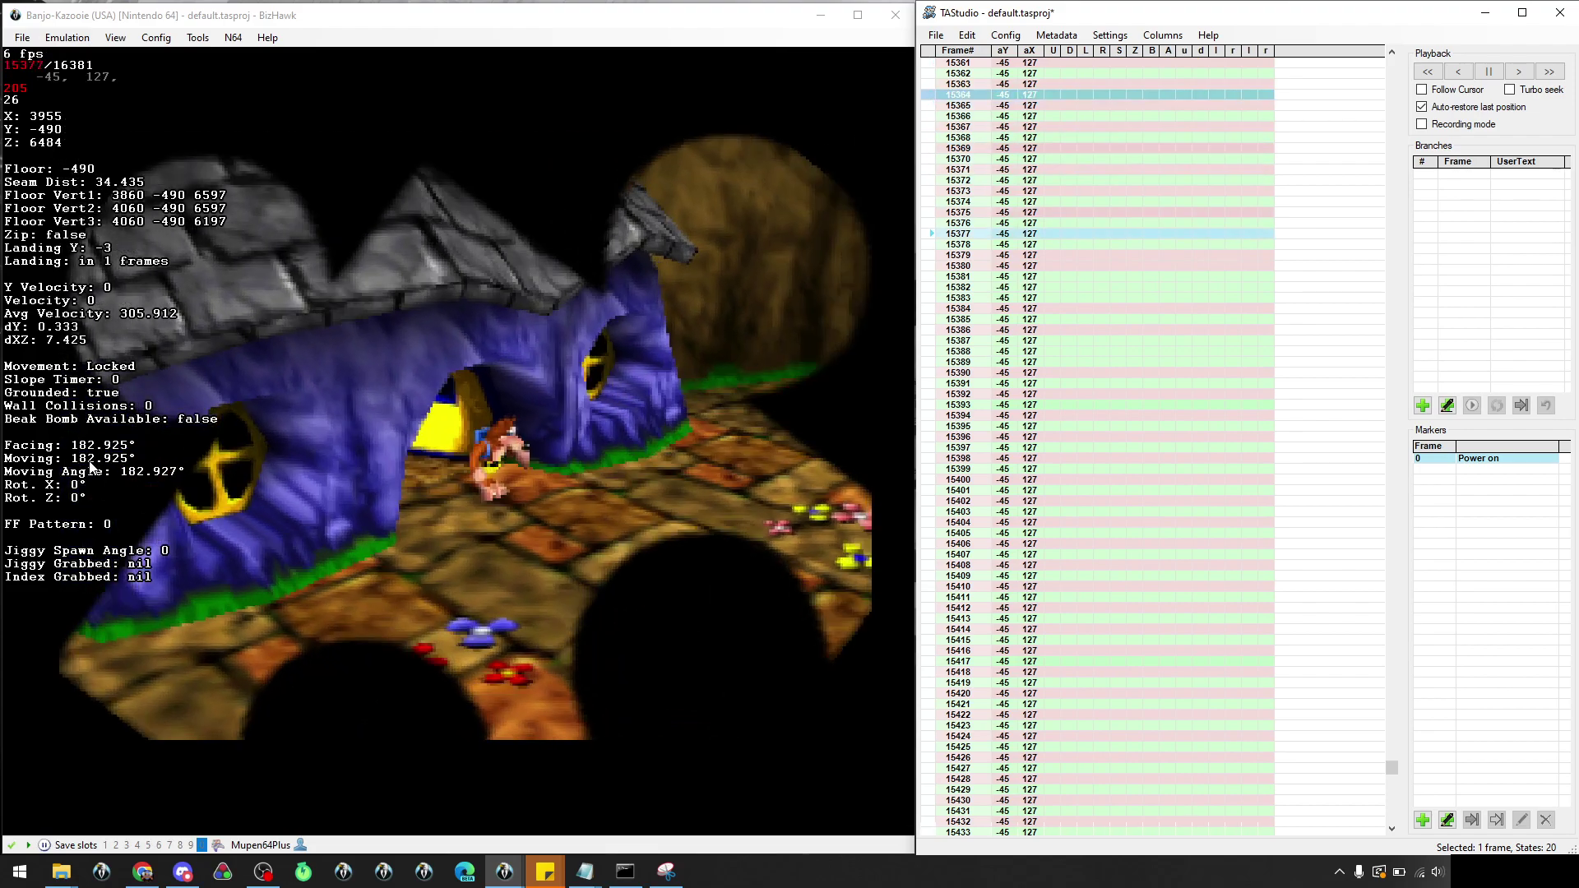
Try an analog Y value of -44 on frames 15378 and 15377
click(1019, 245)
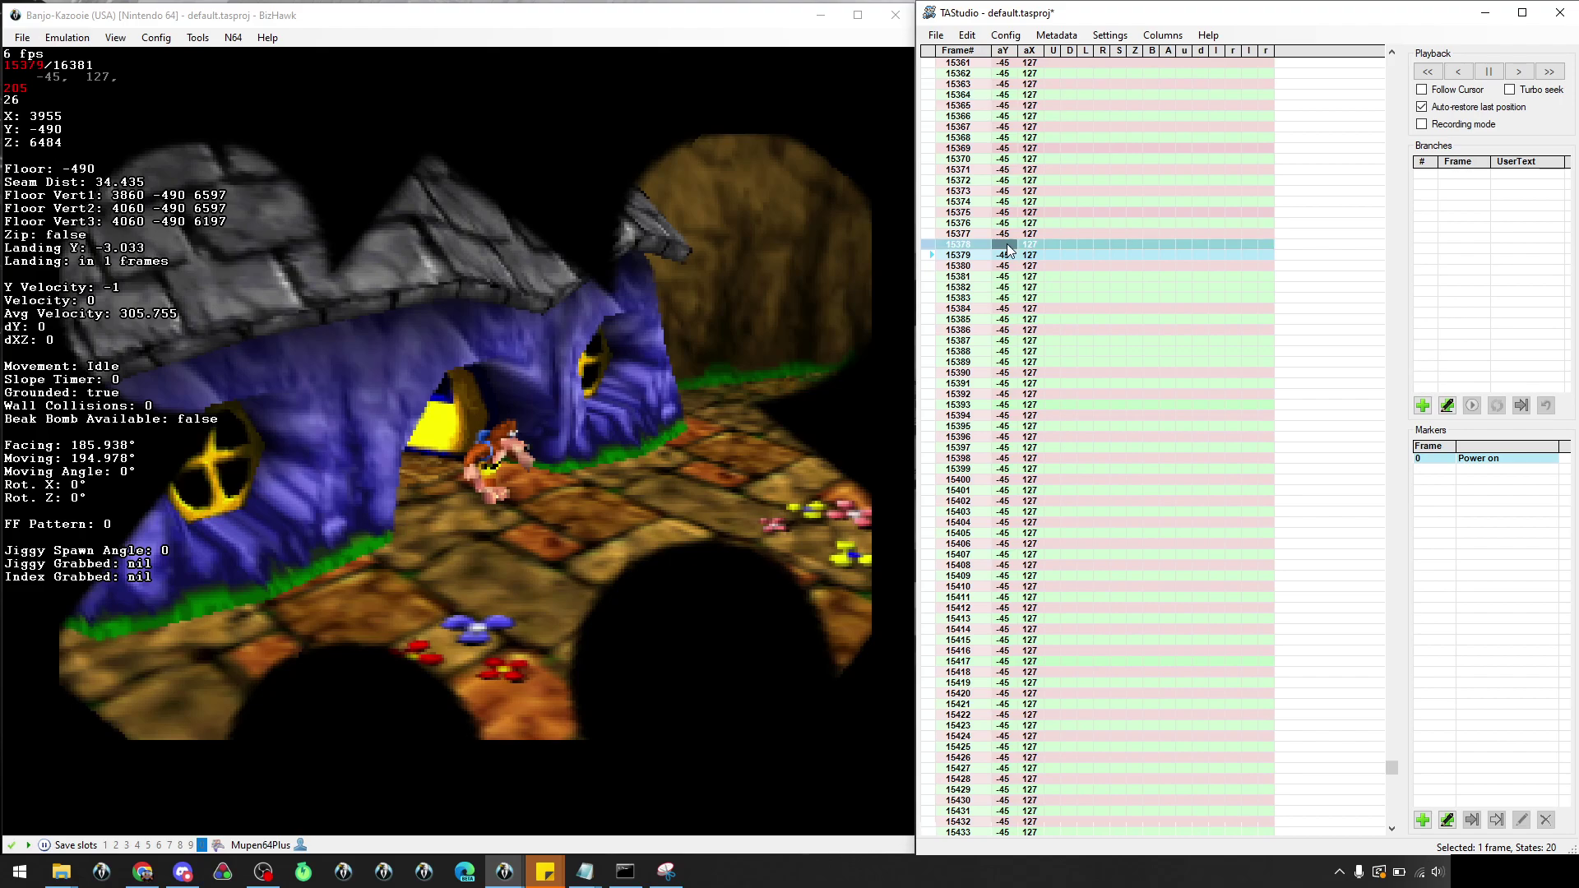
key(Up)
key(Down)
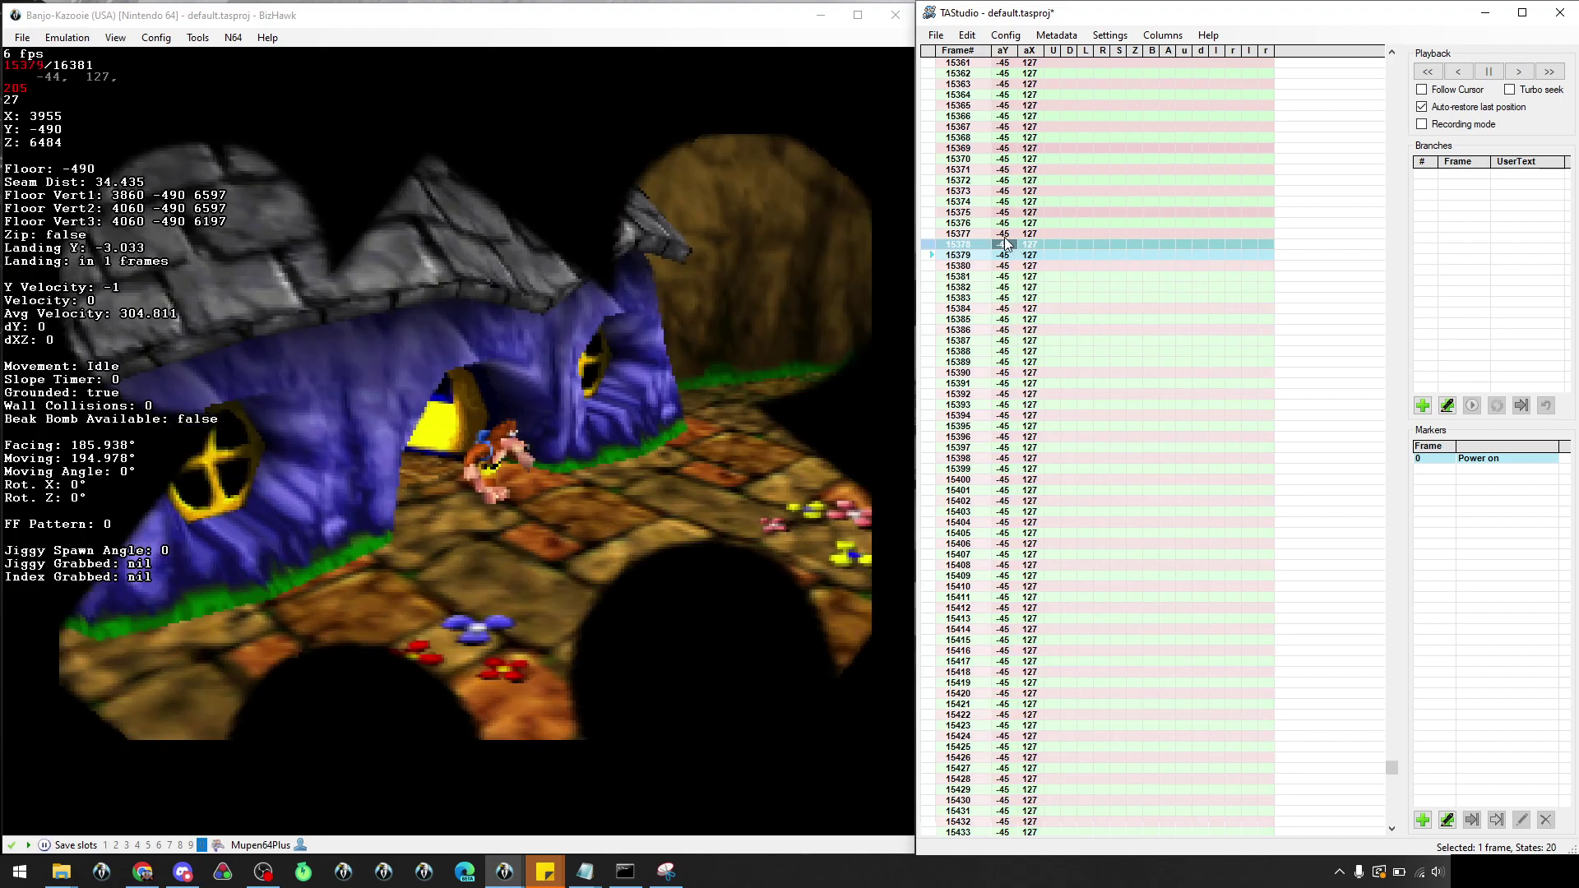
click(1004, 237)
key(Up)
key(Up)
key(Up)
key(Up)
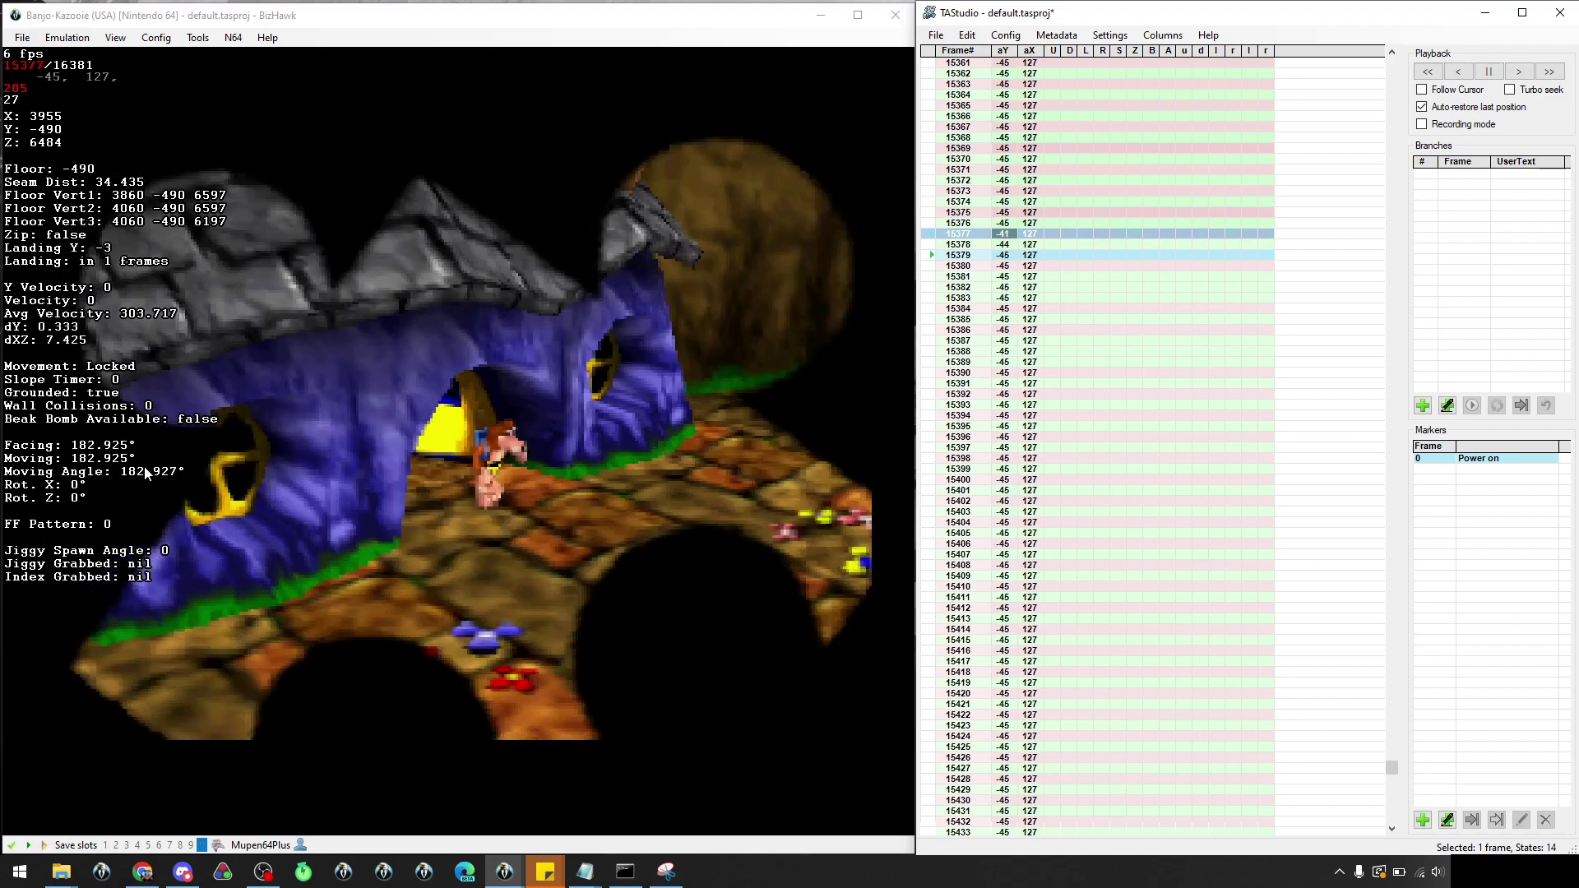
key(Down)
key(Down)
key(Down)
Lower the analog Y input at frame 15376 step by step and settle on -62
click(1007, 223)
key(Up)
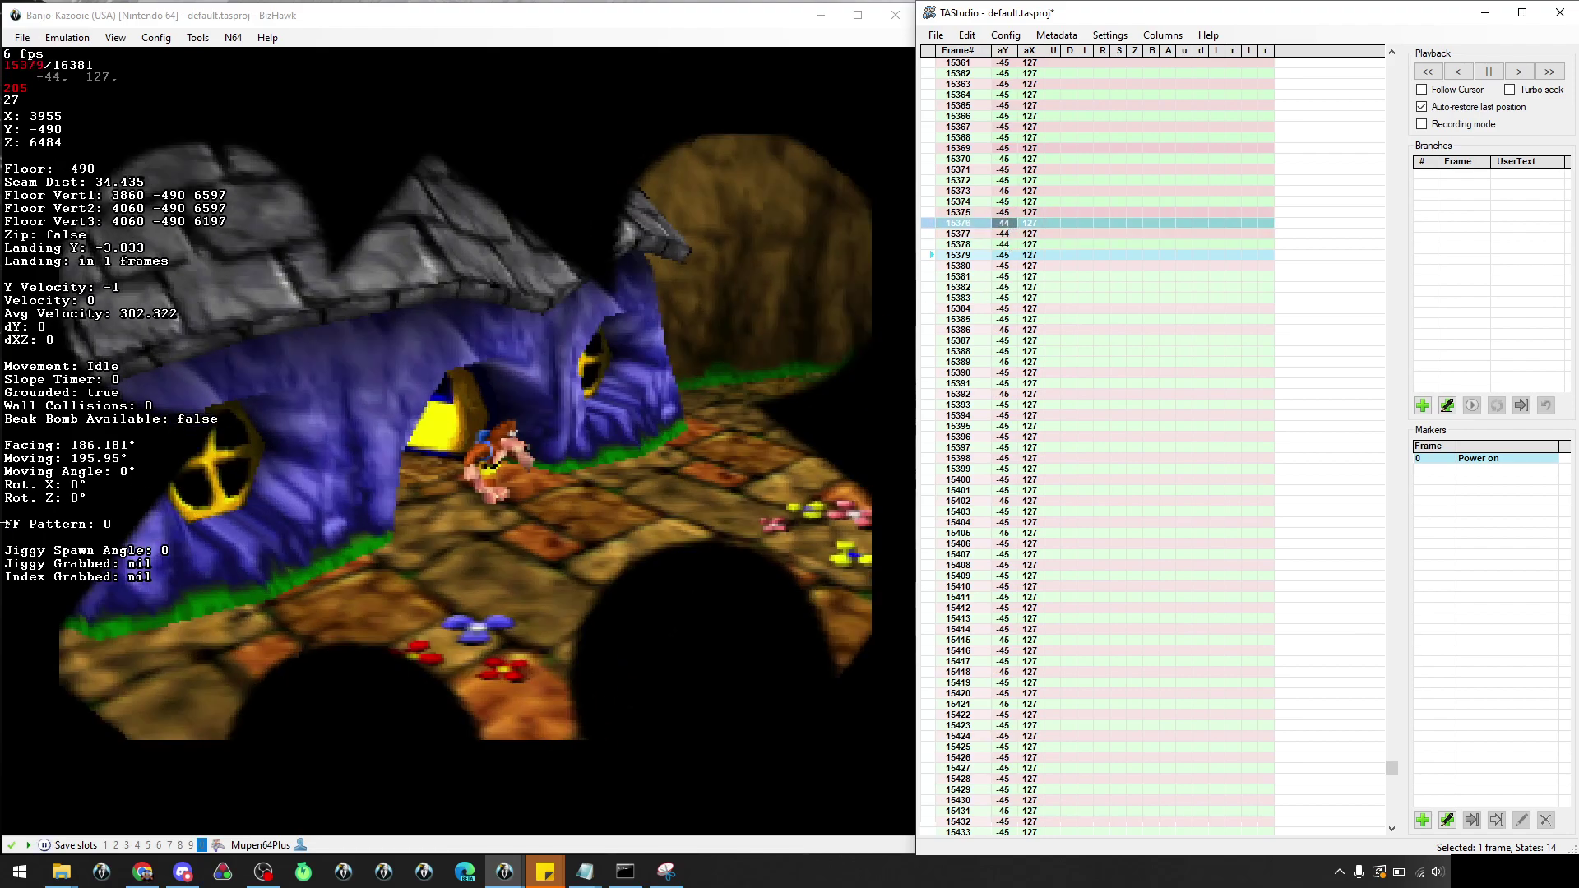
key(Down)
key(Down)
key(Down)
key(Down)
key(Down)
key(Down)
key(Down)
key(Down)
key(Down)
key(Down)
key(Down)
key(Down)
key(Down)
key(Down)
key(Down)
key(Down)
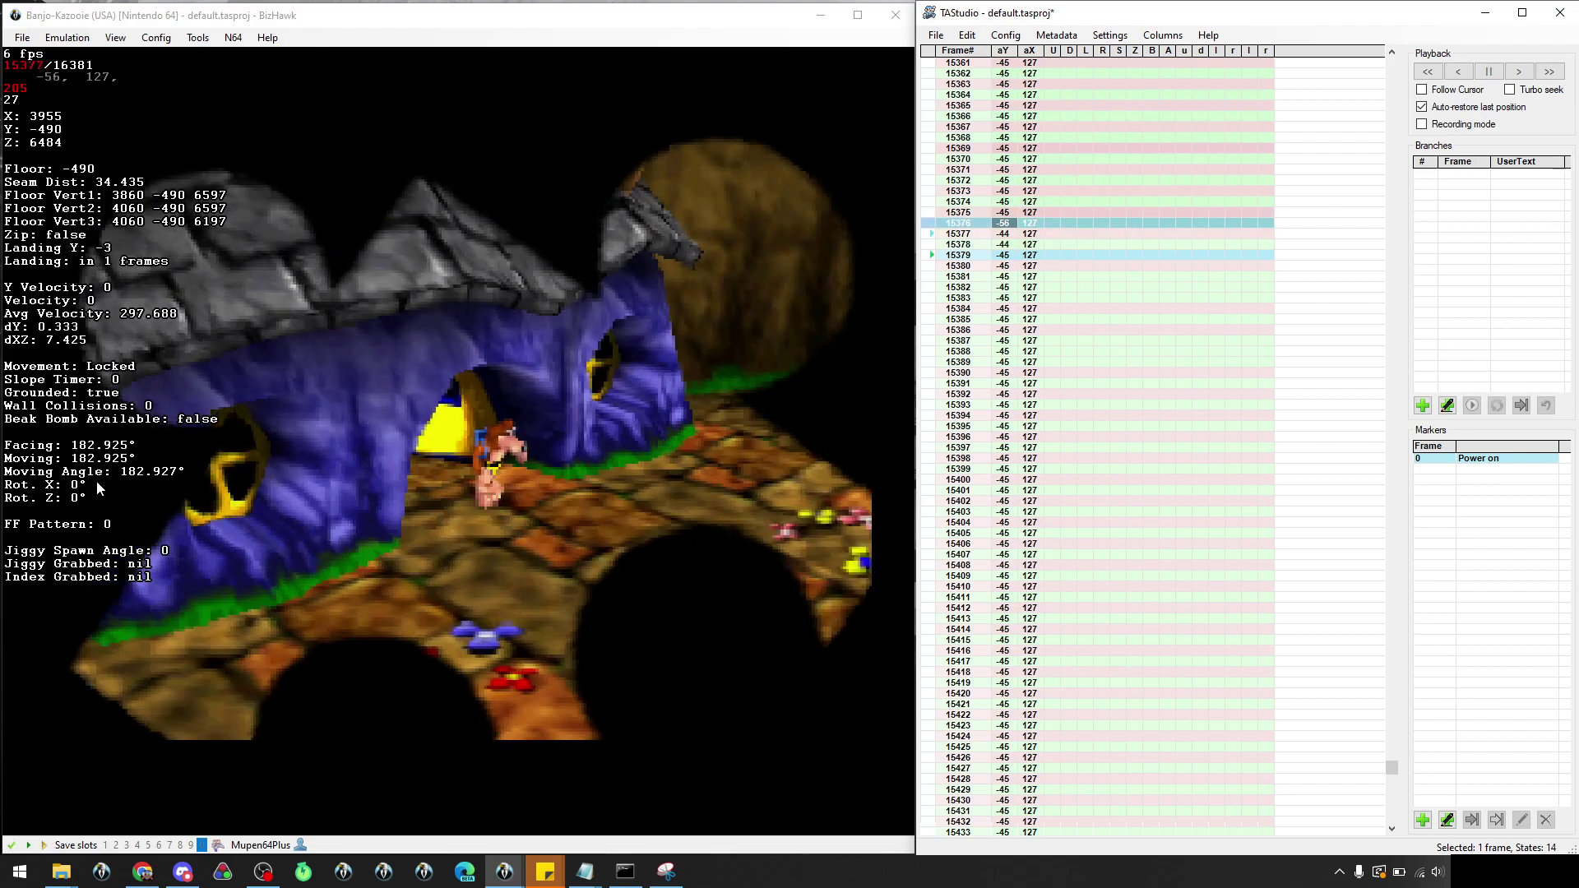
key(Down)
key(Down)
key(Down)
key(Down)
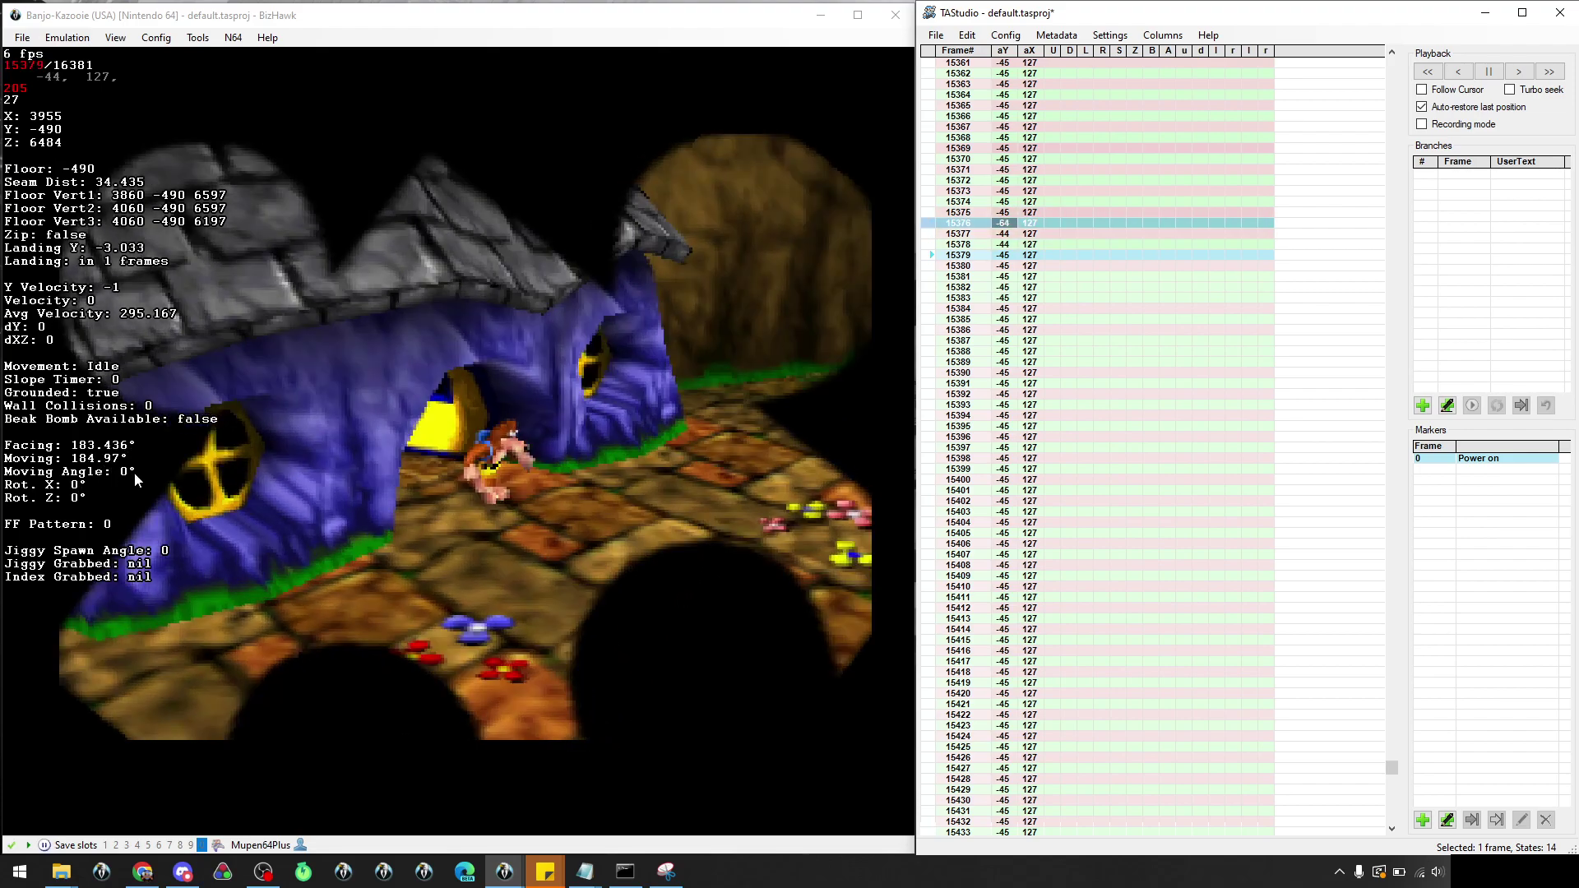
key(Up)
key(Up)
click(1009, 232)
click(1004, 223)
Set the analog X input at frame 15376 to 62 and reduce it gradually to 51
click(1034, 222)
text(62)
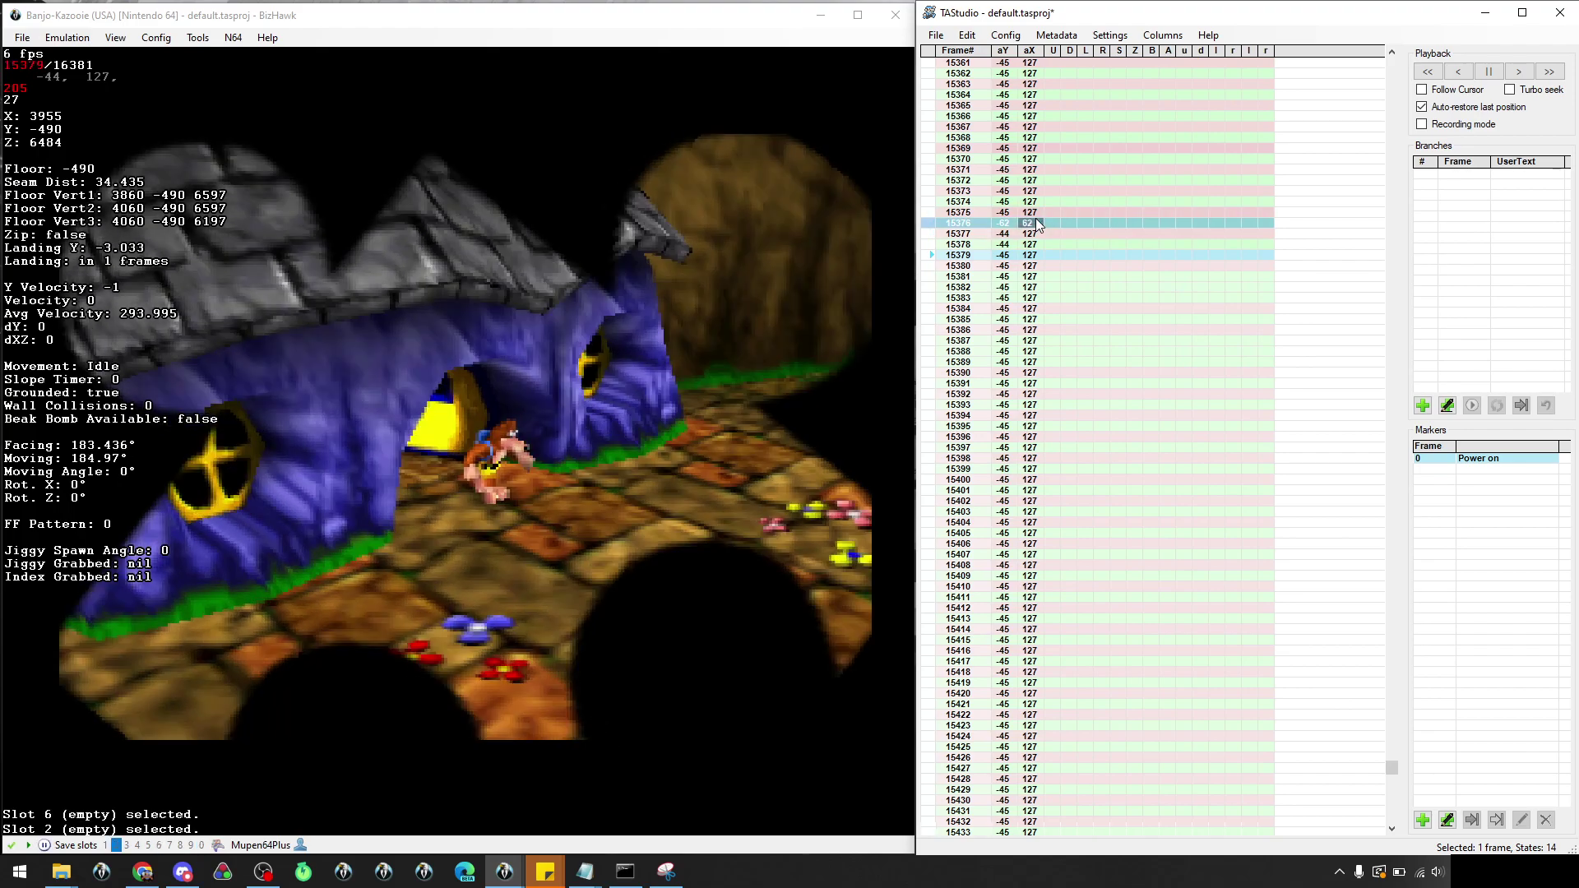
key(Down)
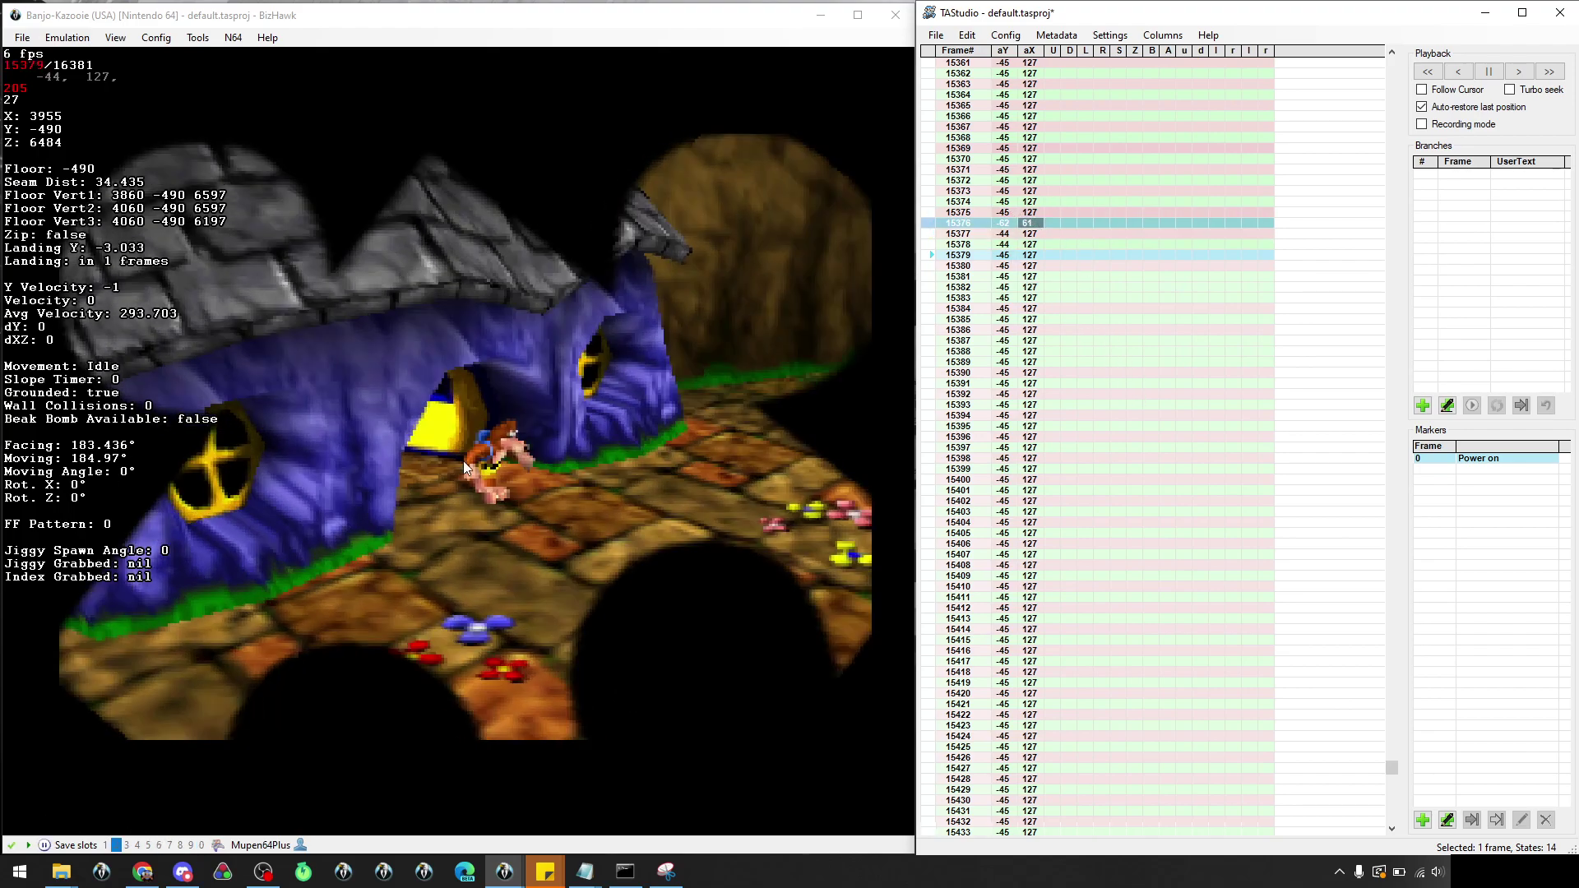
key(Down)
key(Down)
key(Down)
key(Down)
key(Down)
key(Down)
key(Down)
key(Down)
key(Down)
key(Down)
Extend the analog X value 51 and analog Y value -62 from frame 15376 down through frame 15411
click(1032, 235)
drag(1033, 226, 1026, 600)
mouse_move(995, 233)
mouse_down()
mouse_move(1012, 518)
mouse_move(1025, 501)
mouse_move(1002, 485)
mouse_move(1001, 586)
mouse_up()
Seek to frame 15376 and advance frame by frame to 15386 to examine Banjo's facing and moving angles
click(935, 235)
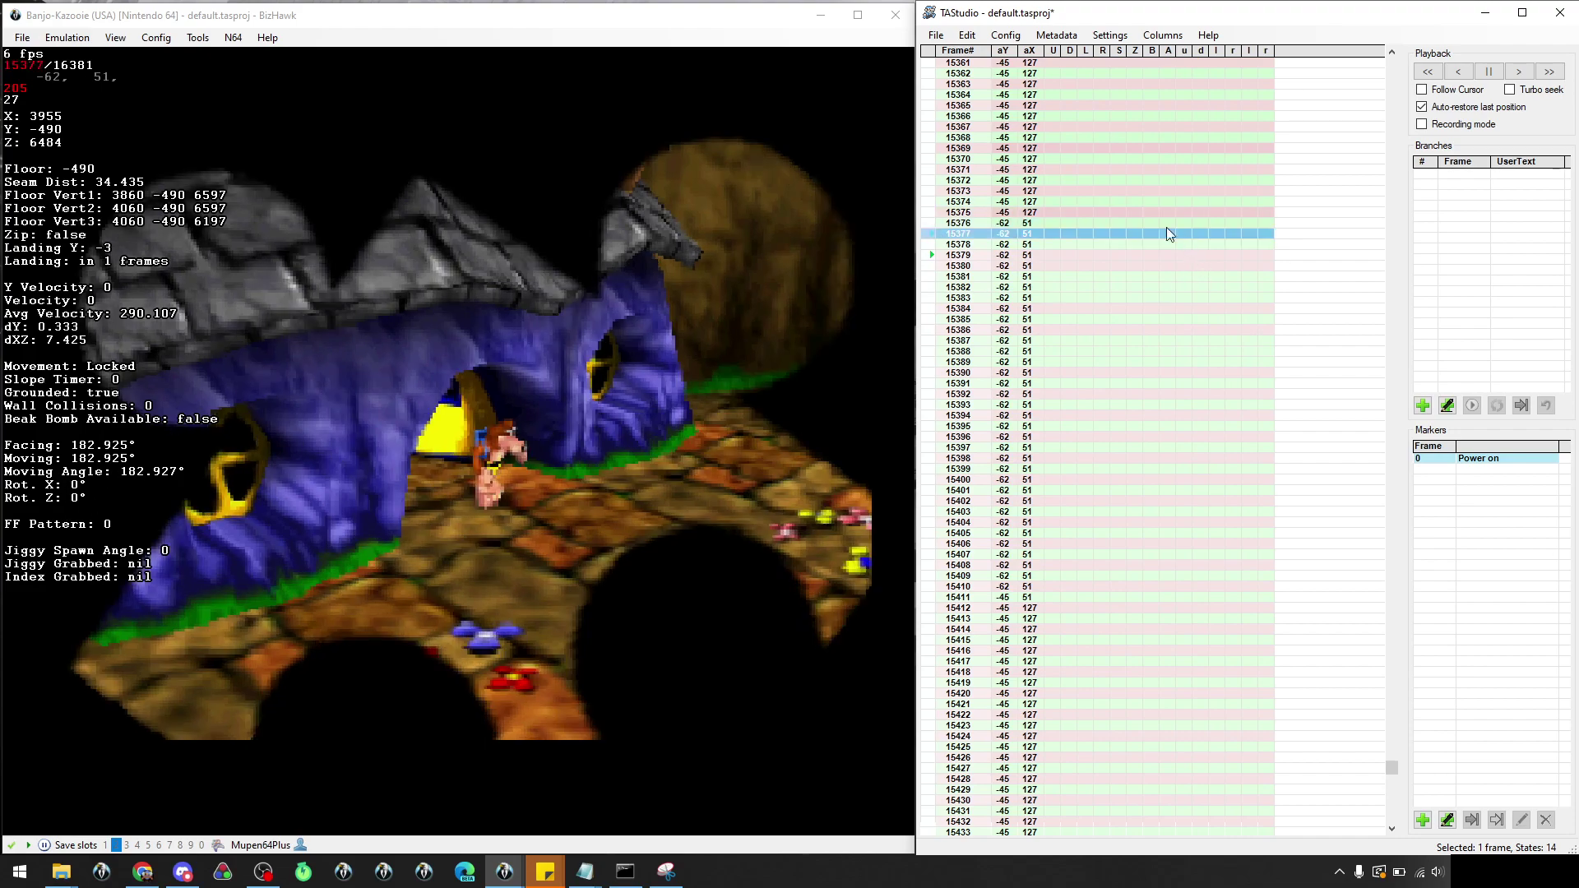
click(934, 223)
key(f)
key(f)
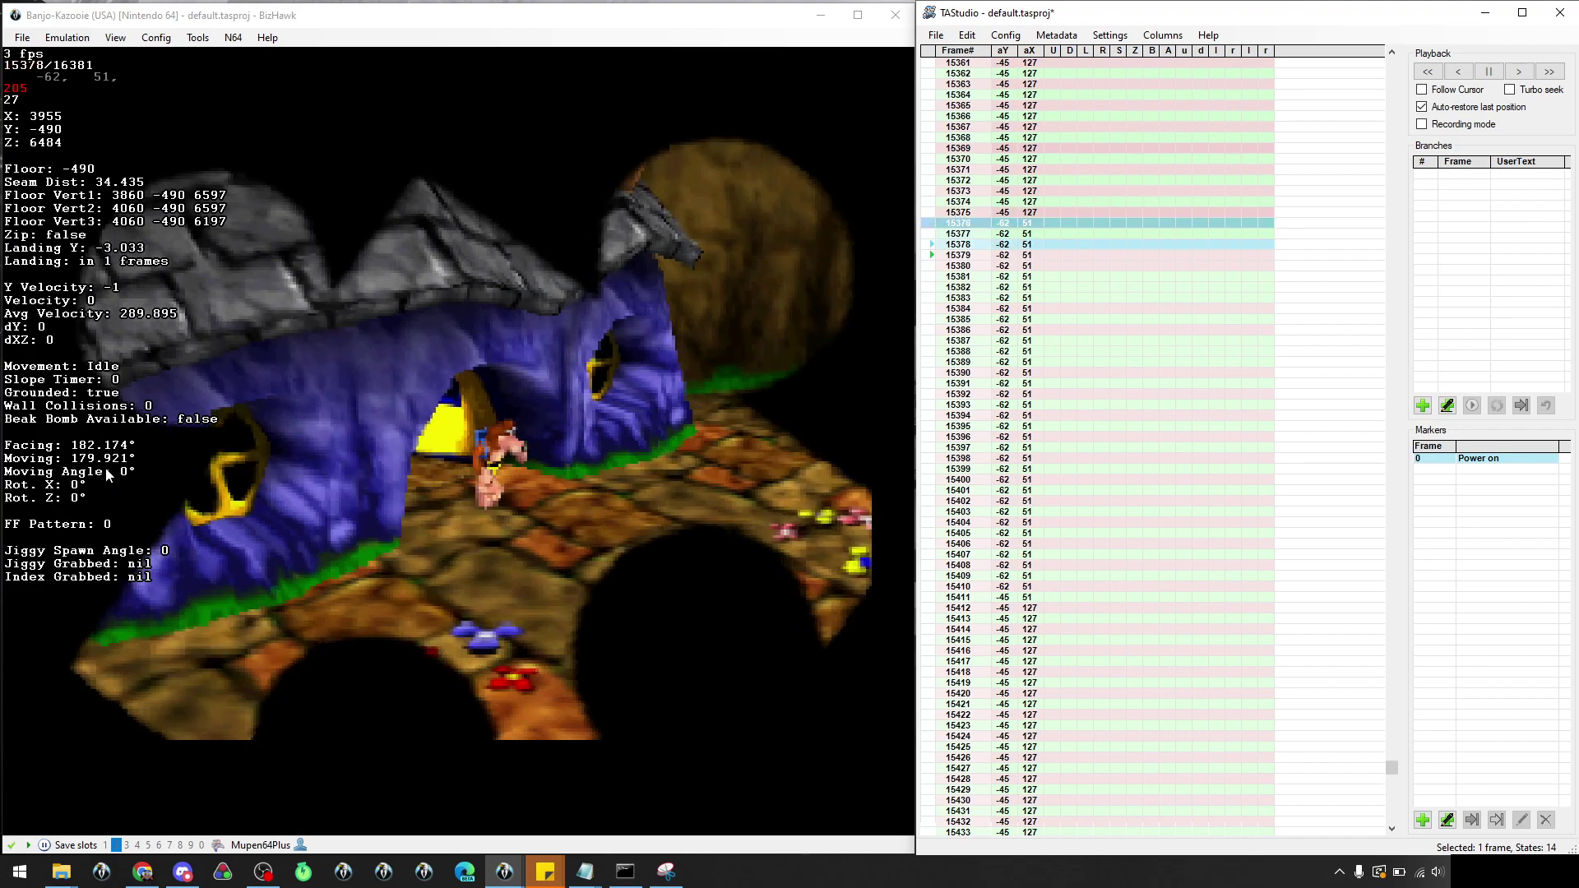
key(f)
key(f)
key(f)
key(f)
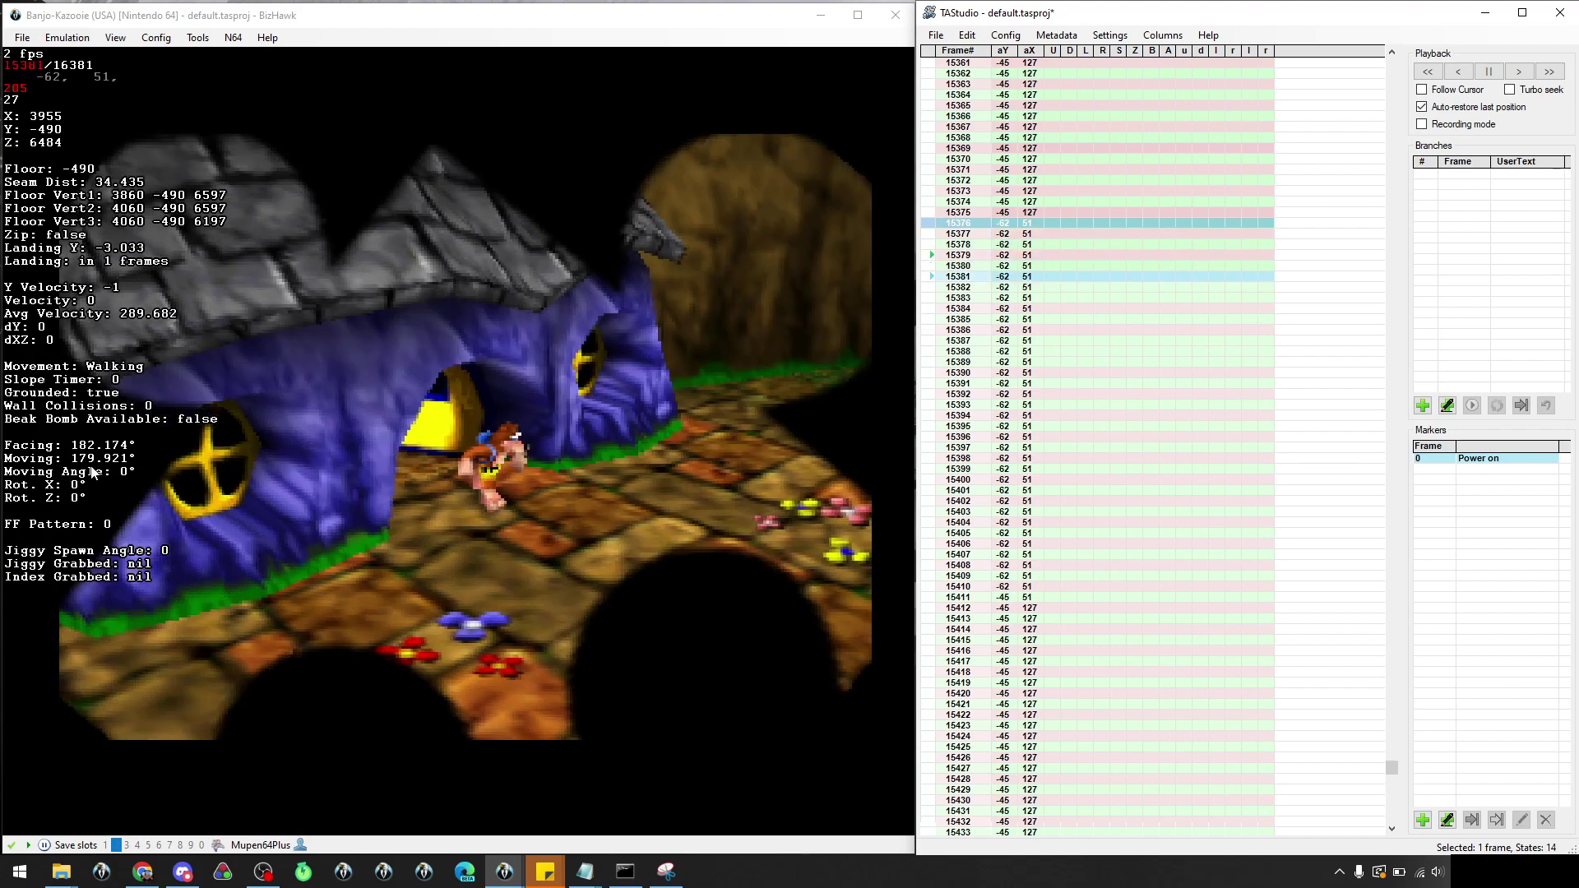
key(f)
key(f)
key(f)
key(f)
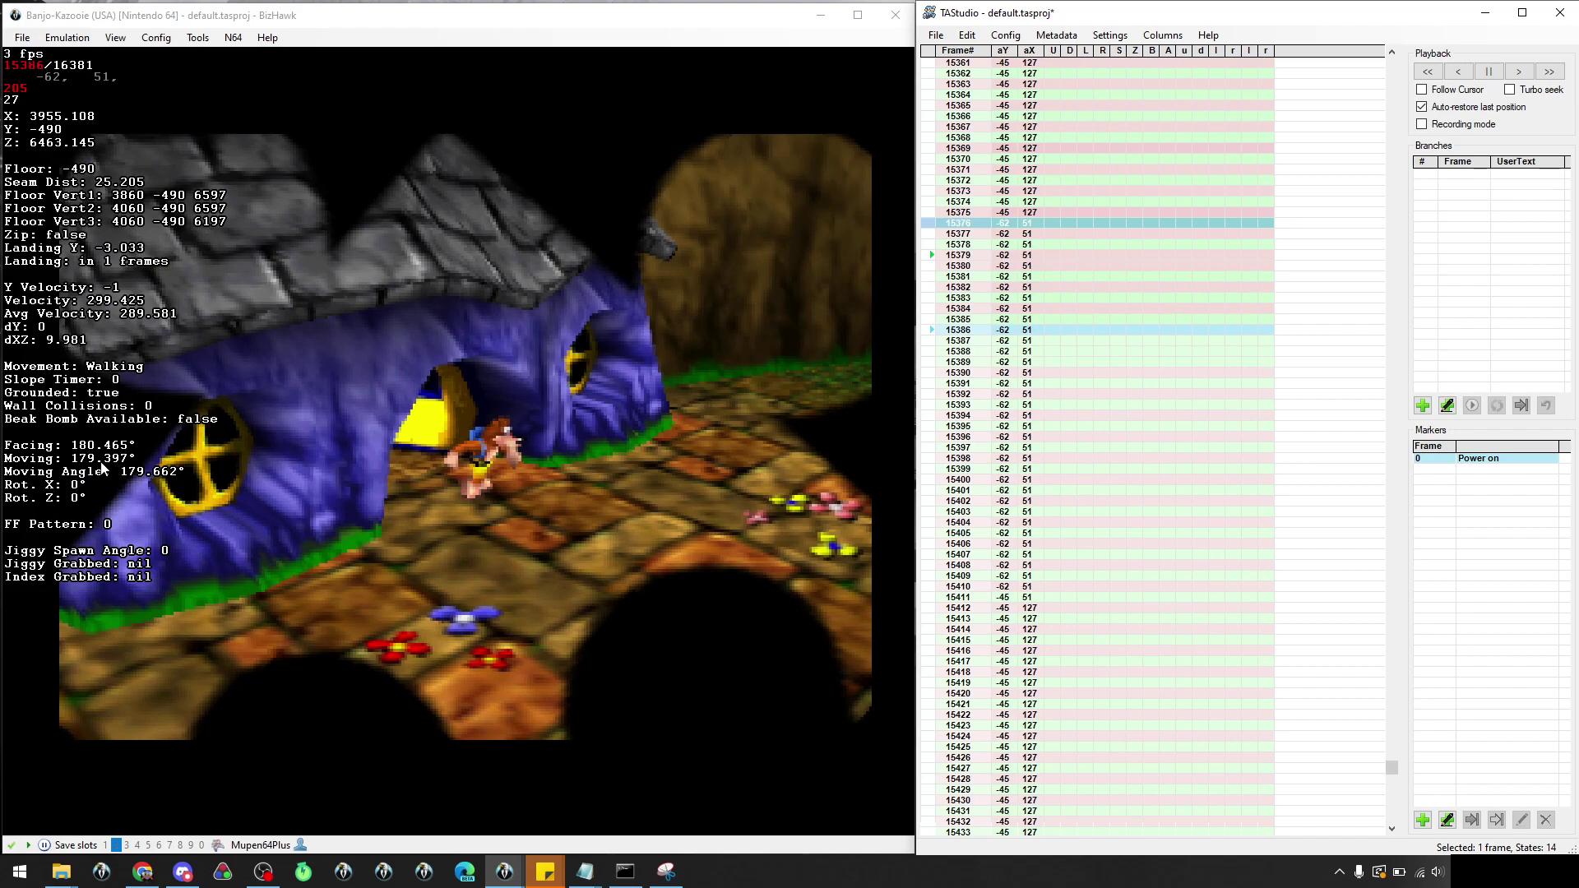
Set the analog X input at frame 15383 to 52 and extend it down through frame 15412
click(1005, 310)
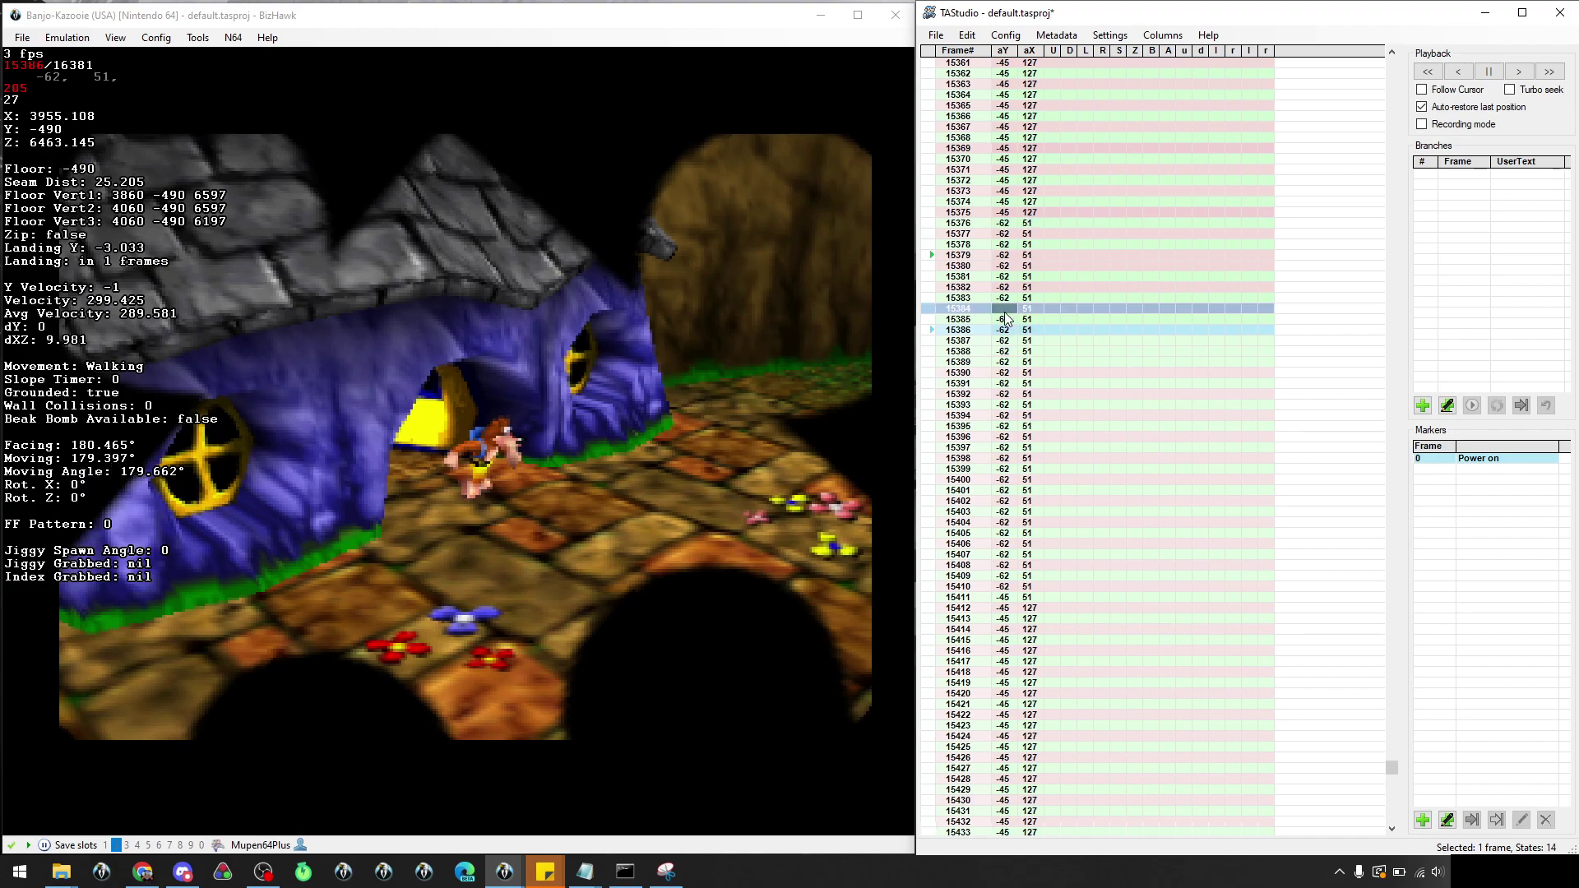
key(Up)
key(Down)
click(1030, 298)
key(Up)
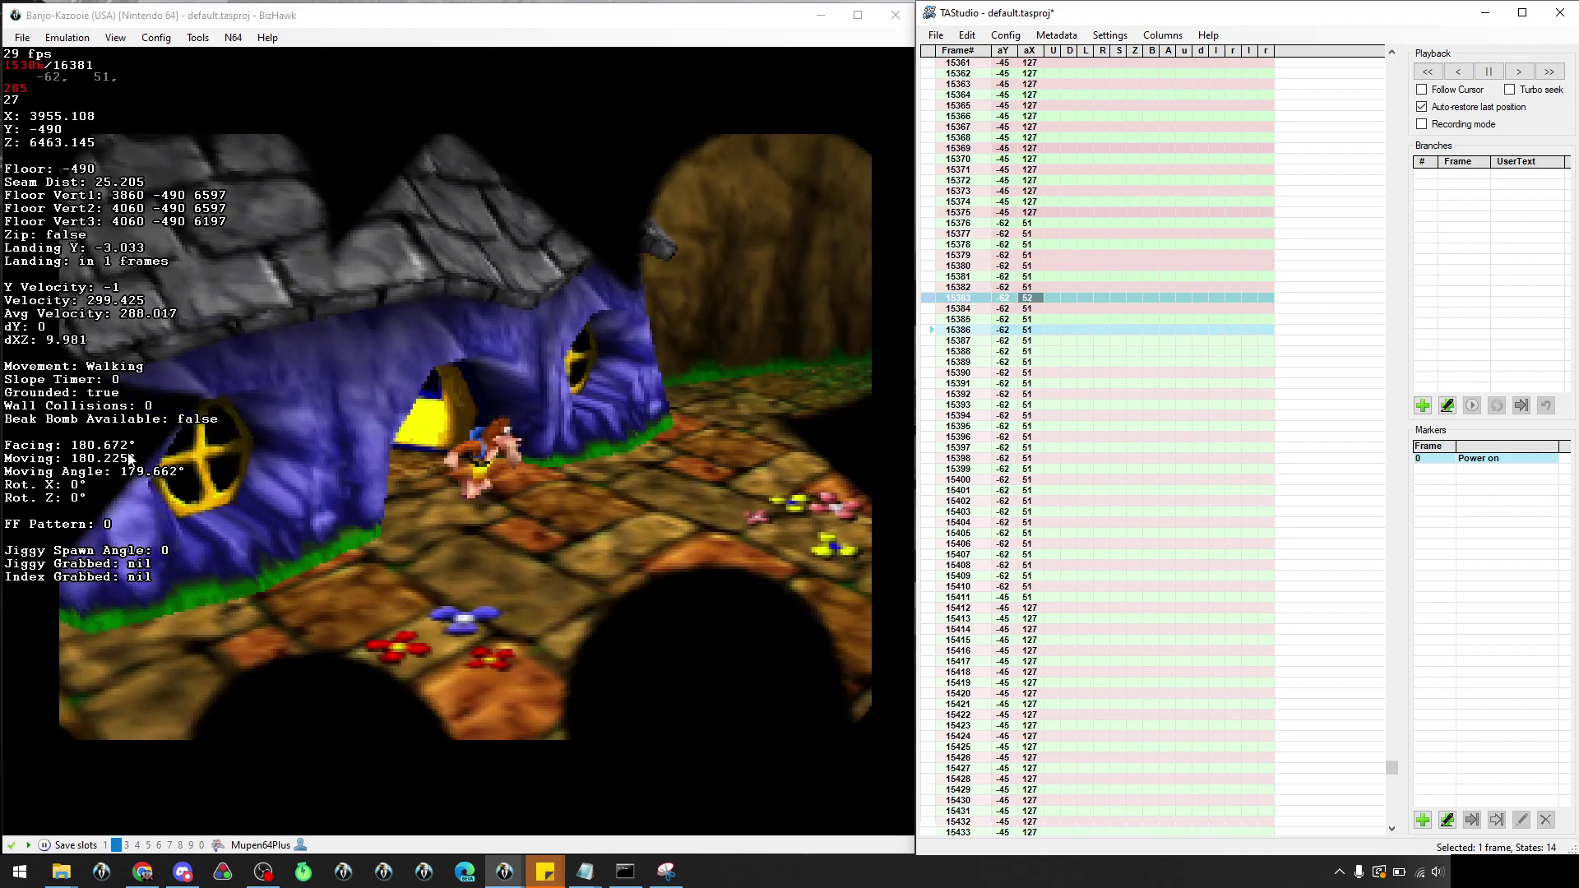
click(1027, 319)
drag(1034, 297, 1029, 608)
Seek to frame 15386 and advance frame by frame to 15396 to examine Banjo's facing and moving angles
click(930, 330)
key(f)
key(f)
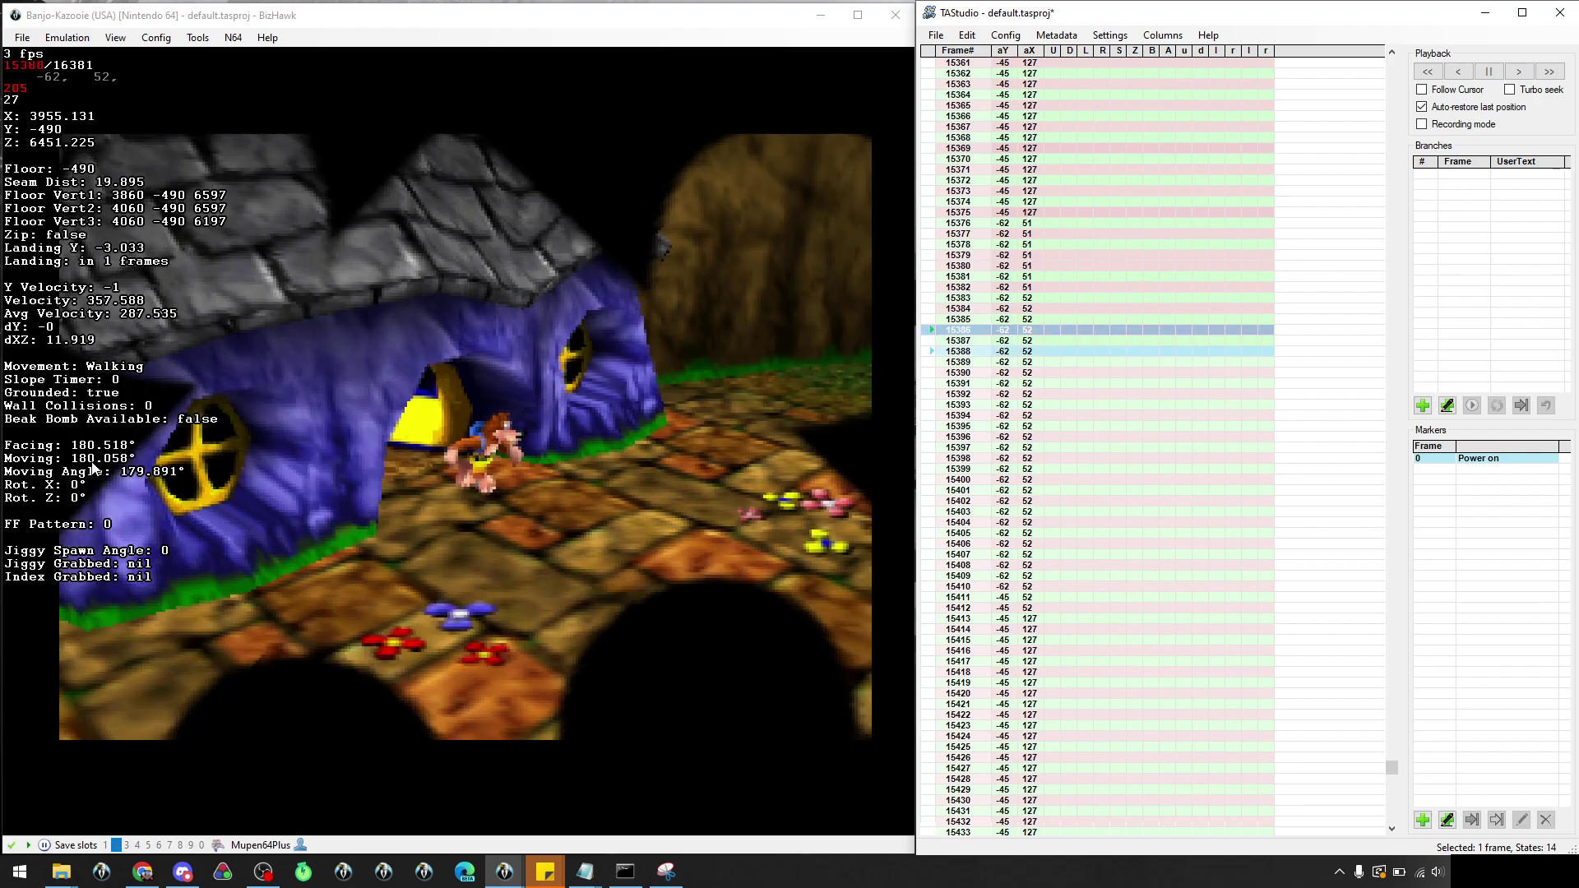
key(f)
key(f)
key(f)
key(f)
key(f)
key(f)
key(f)
key(f)
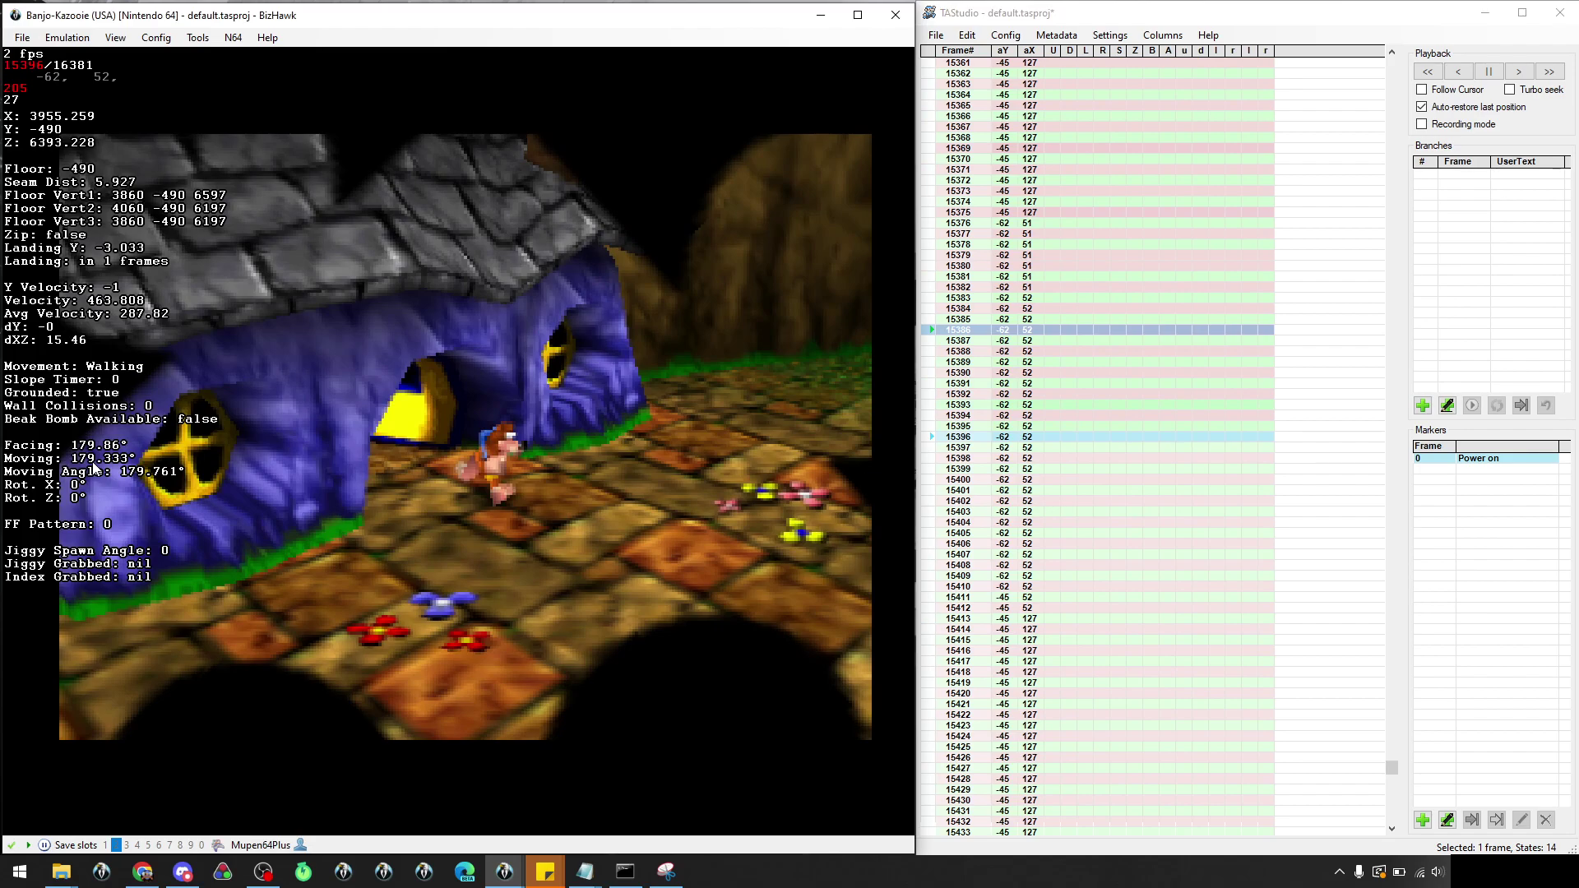
Set the analog X input at frame 15393 to 53 and extend it down through frame 15431
double_click(1031, 407)
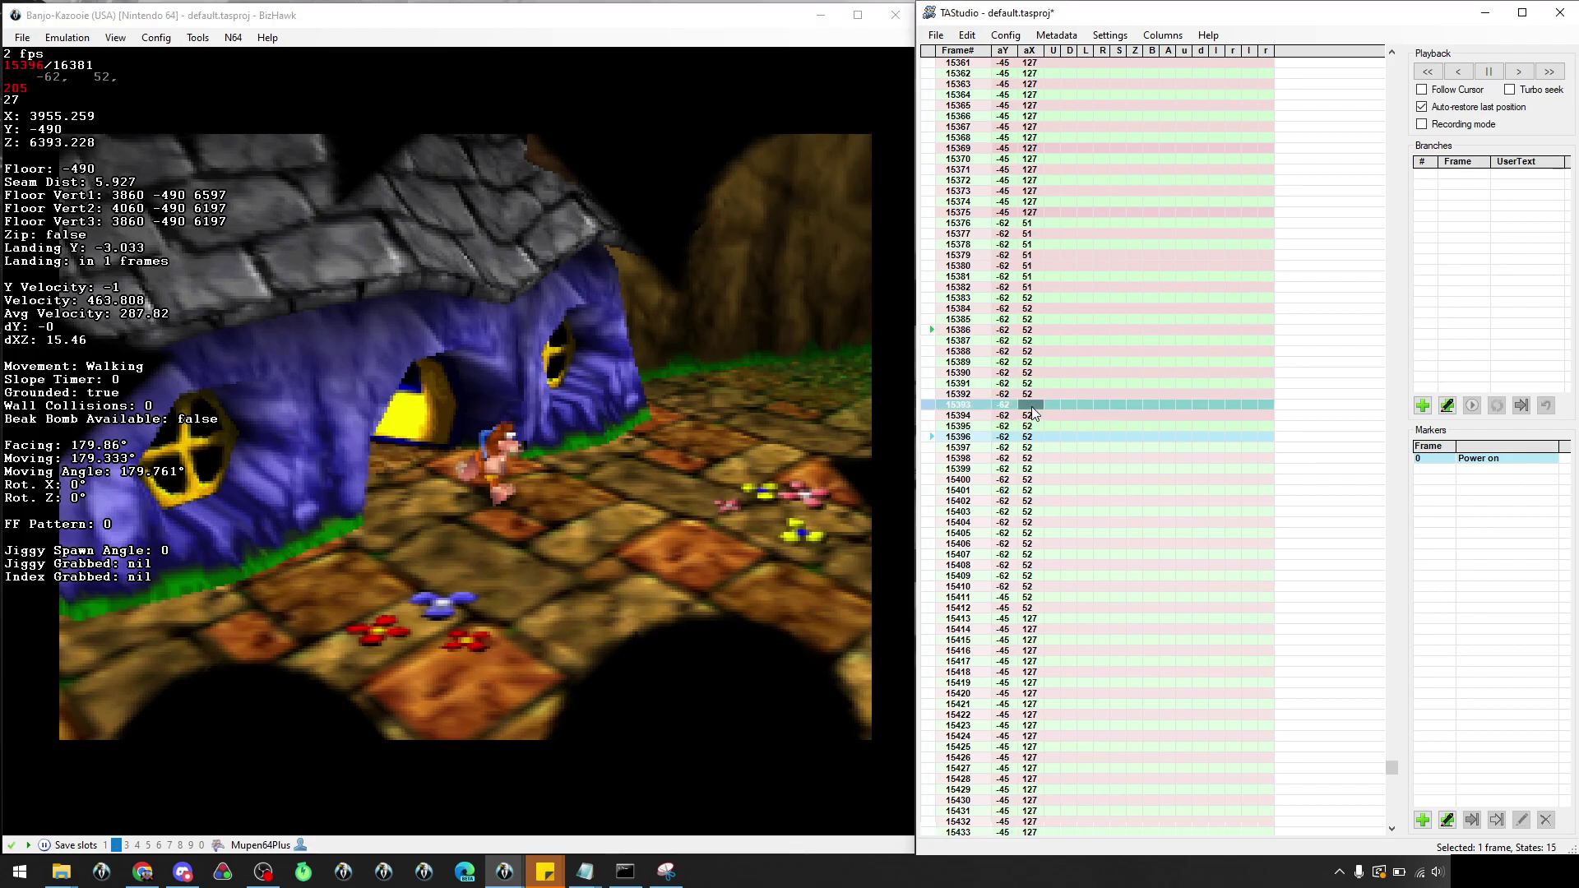
text(53)
key(Up)
key(Down)
drag(1030, 406, 1028, 811)
scroll(976, 543, down, 10)
scroll(976, 547, up, 10)
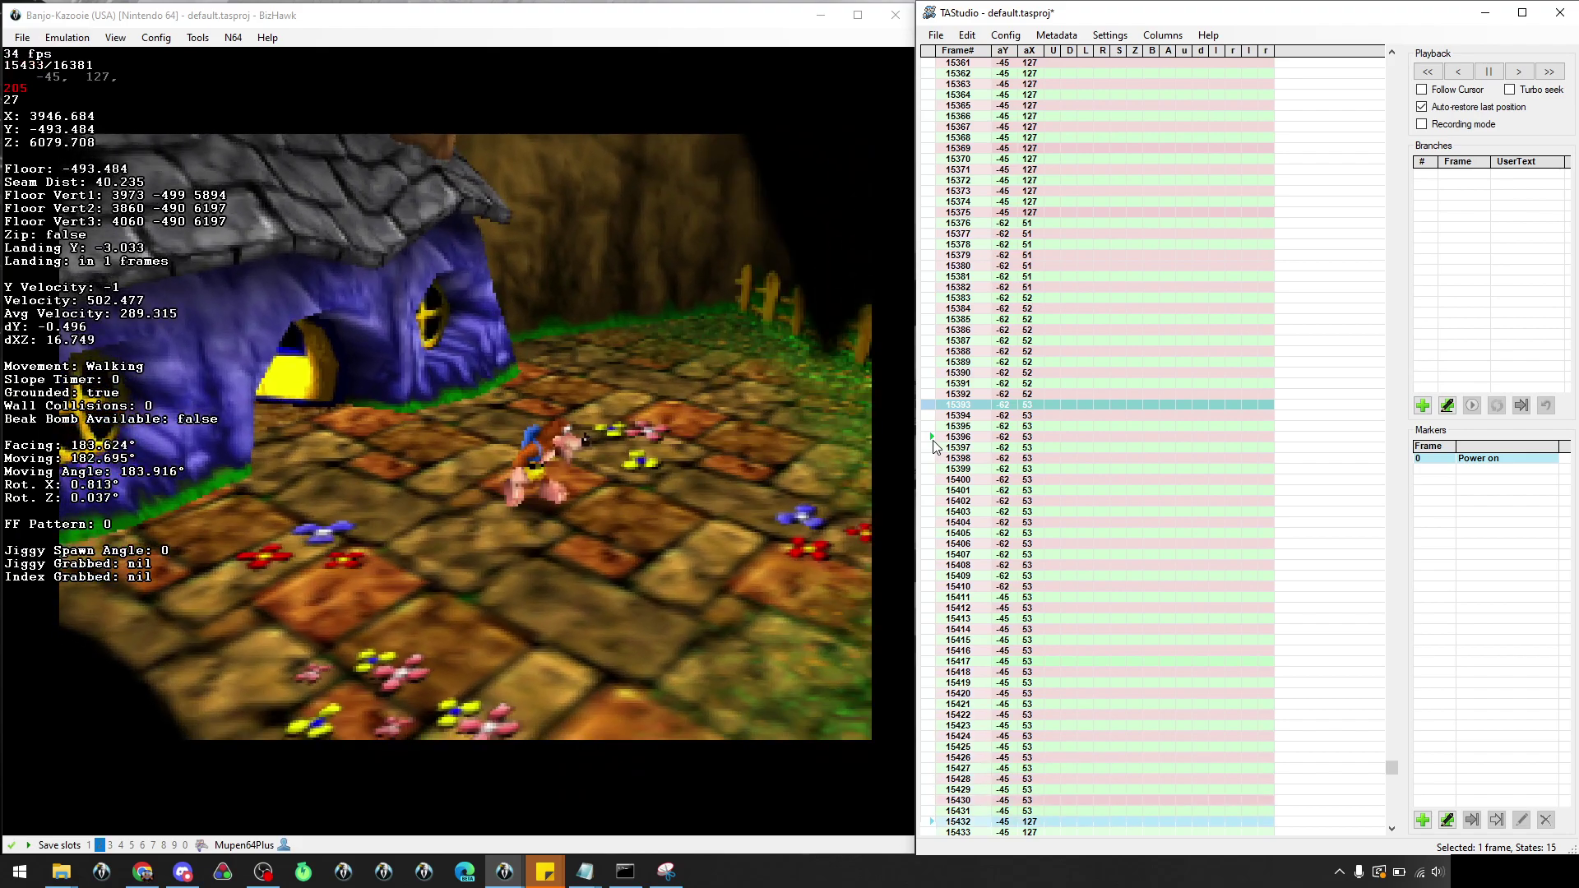
Check the angles from frame 15396 to 15401, and set analog X to 55 from frame 15399 through 15422
click(931, 437)
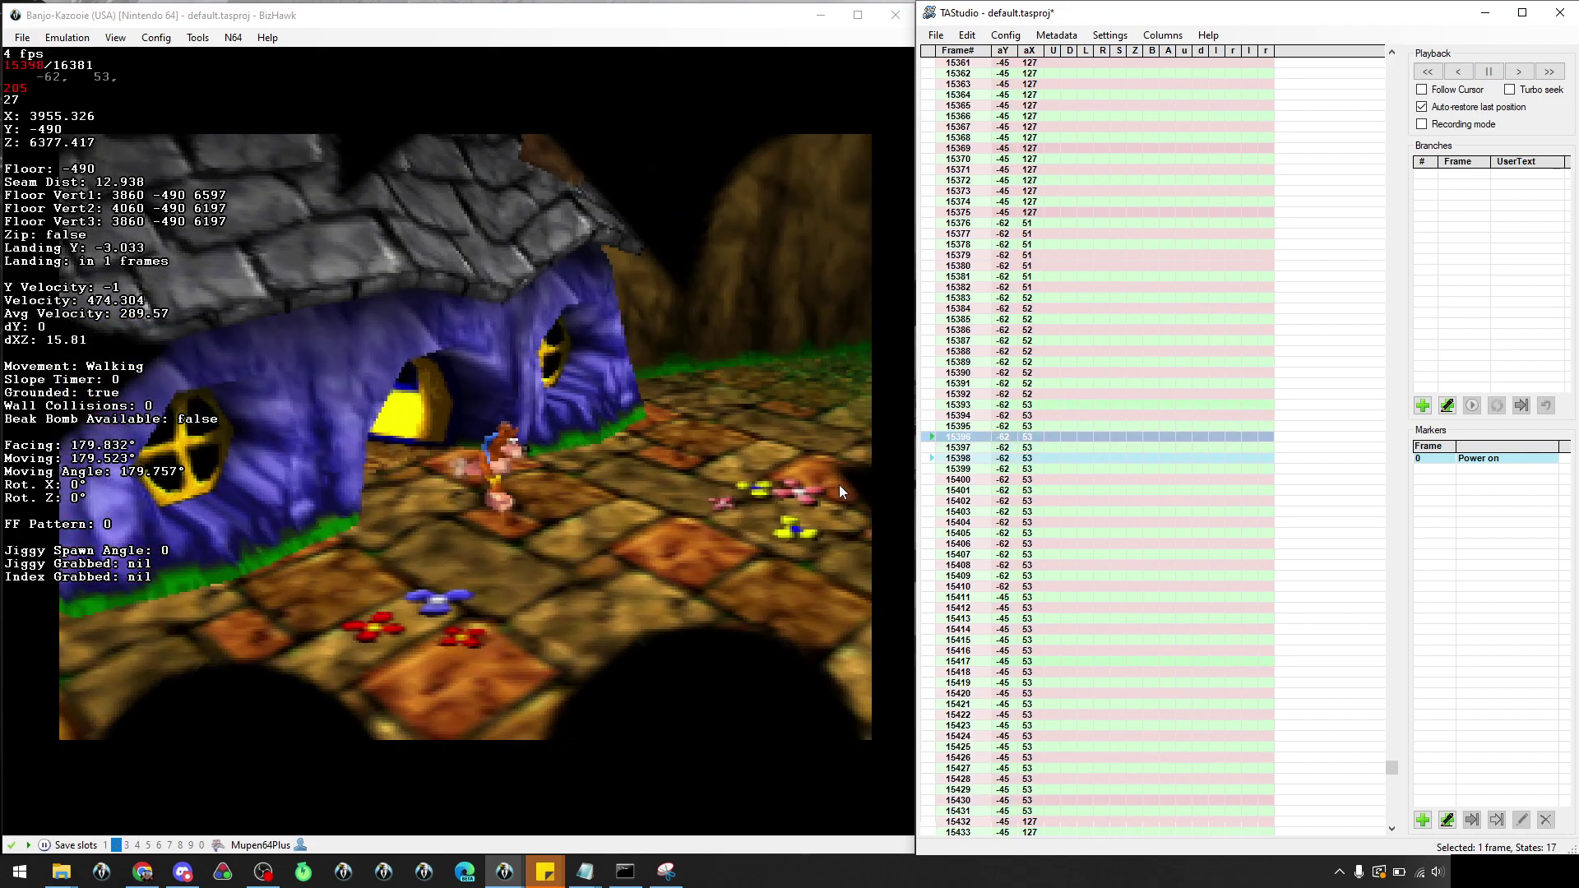
key(f)
key(f)
key(f)
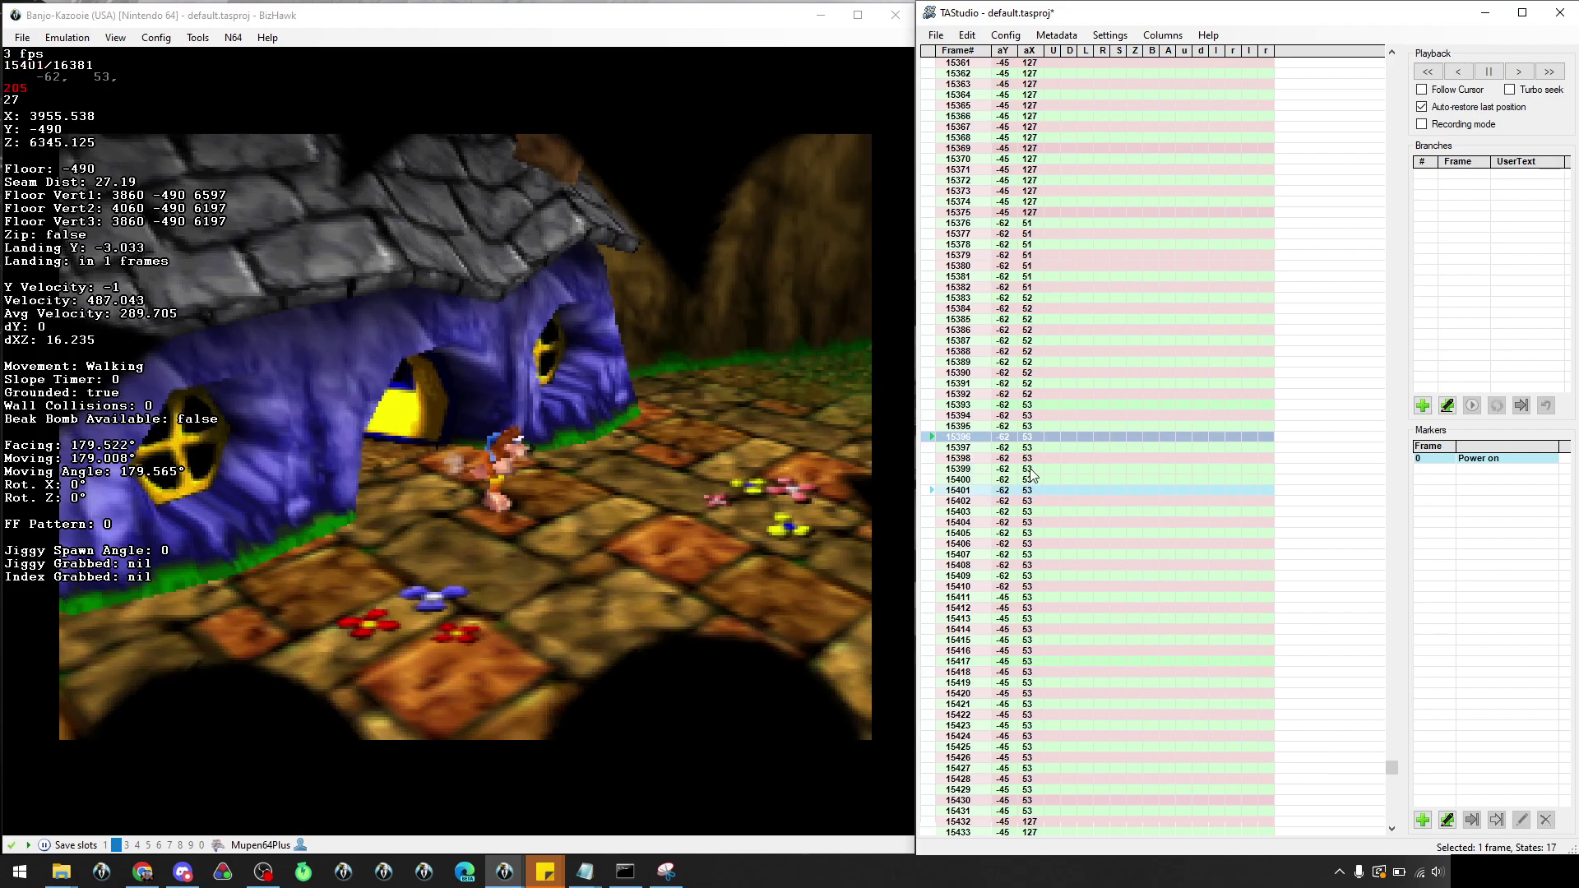
click(1030, 471)
click(1031, 460)
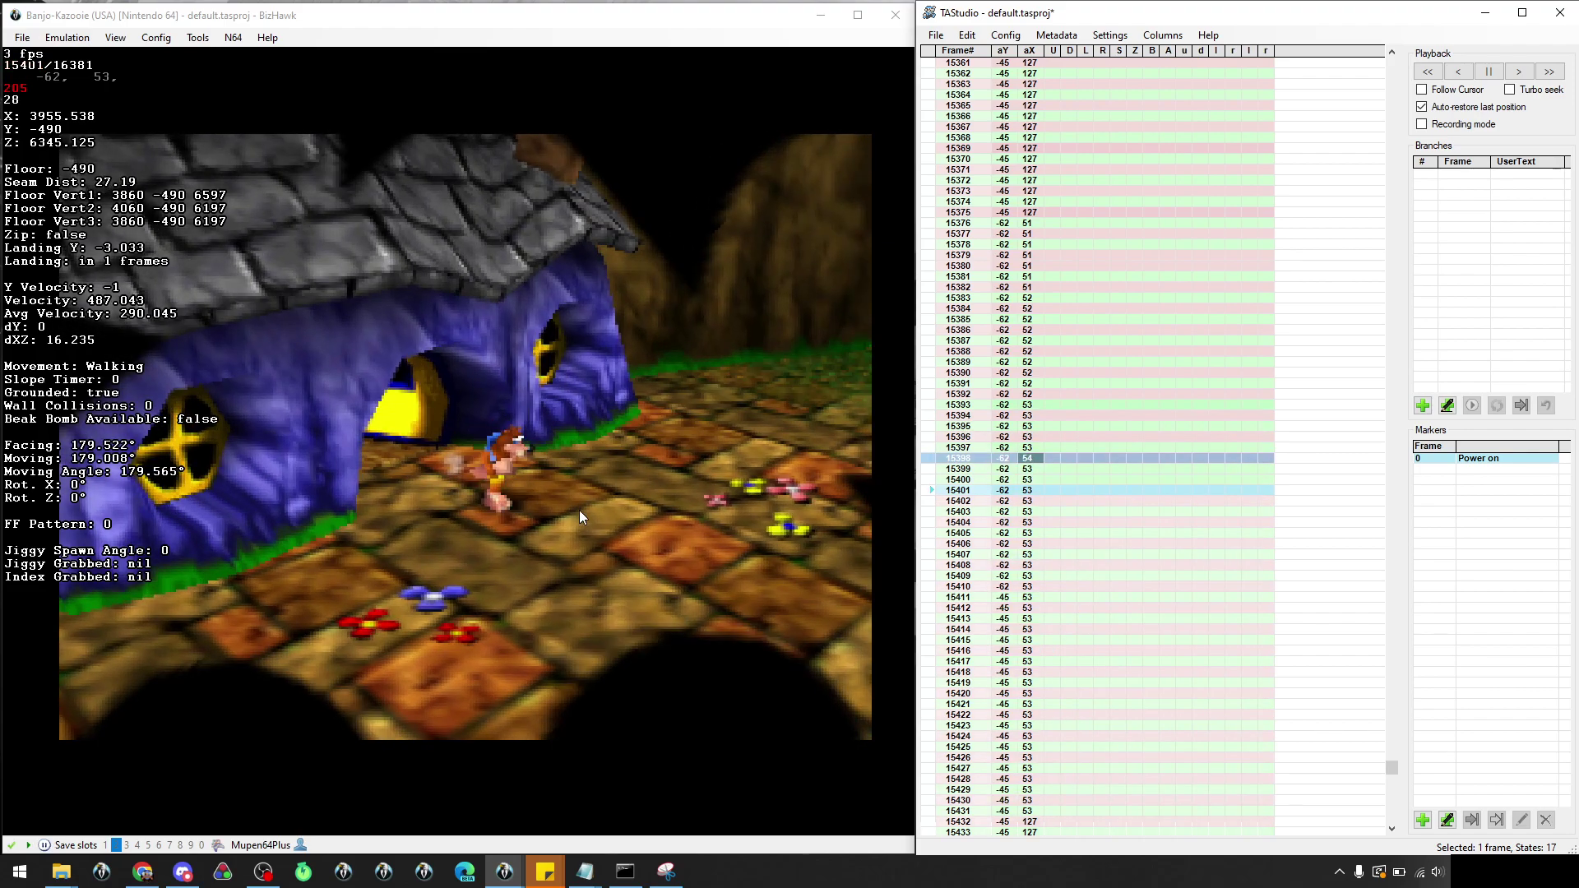
double_click(1034, 470)
key(Up)
key(Up)
click(1034, 479)
drag(1026, 468, 1030, 716)
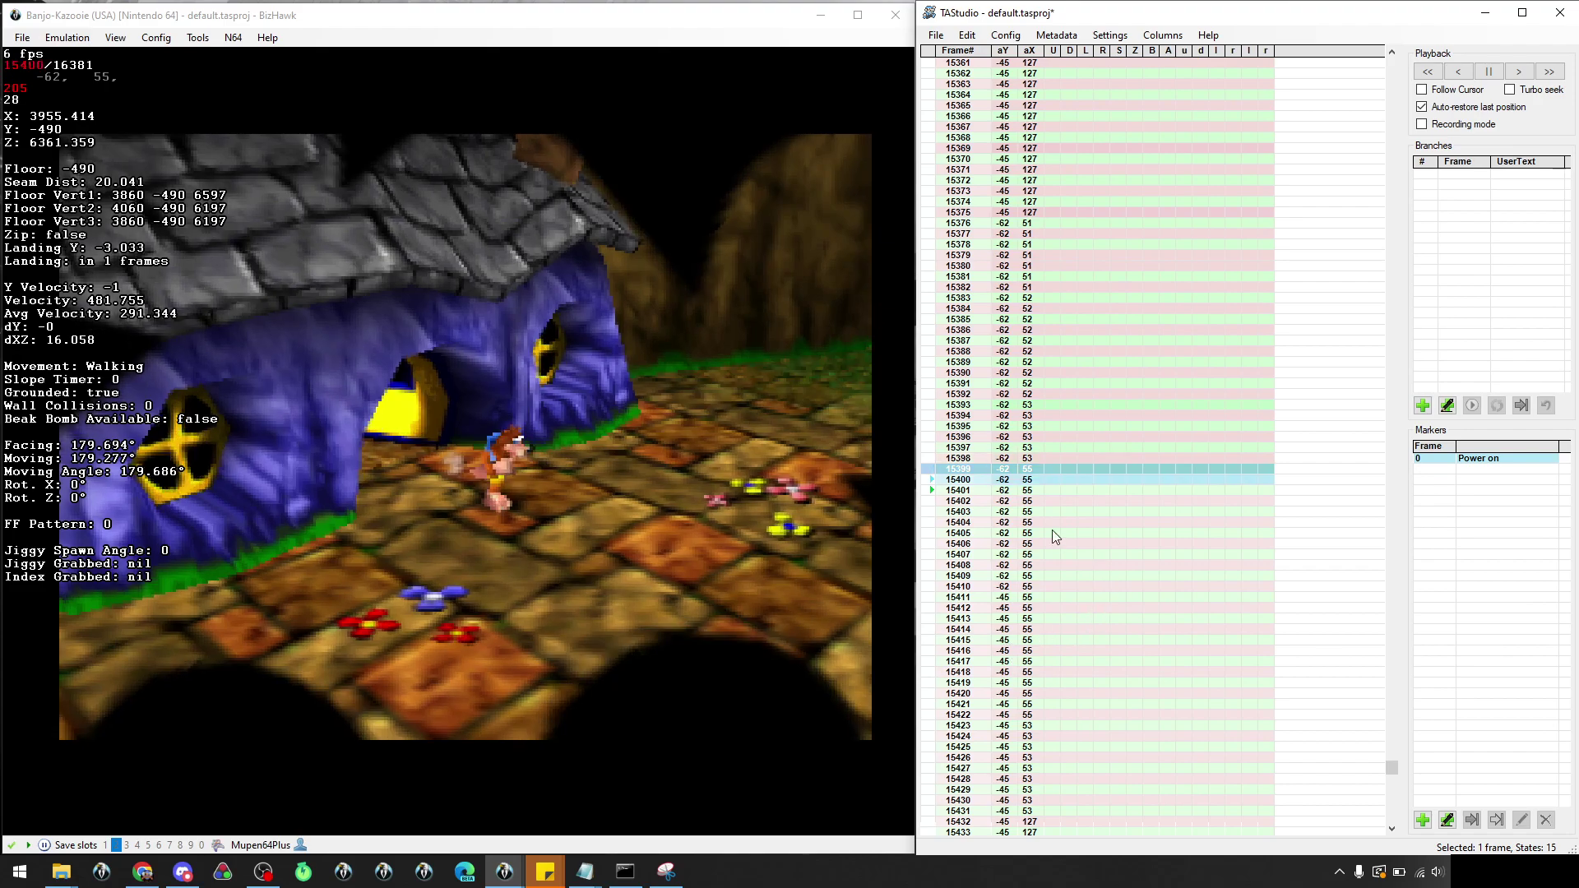
Advance to frame 15407 to check the angles, and set analog X to 56 from frame 15405 down through 15432
mouse_move(930, 533)
mouse_down()
mouse_move(930, 500)
mouse_move(931, 513)
mouse_up()
key(f)
key(f)
key(f)
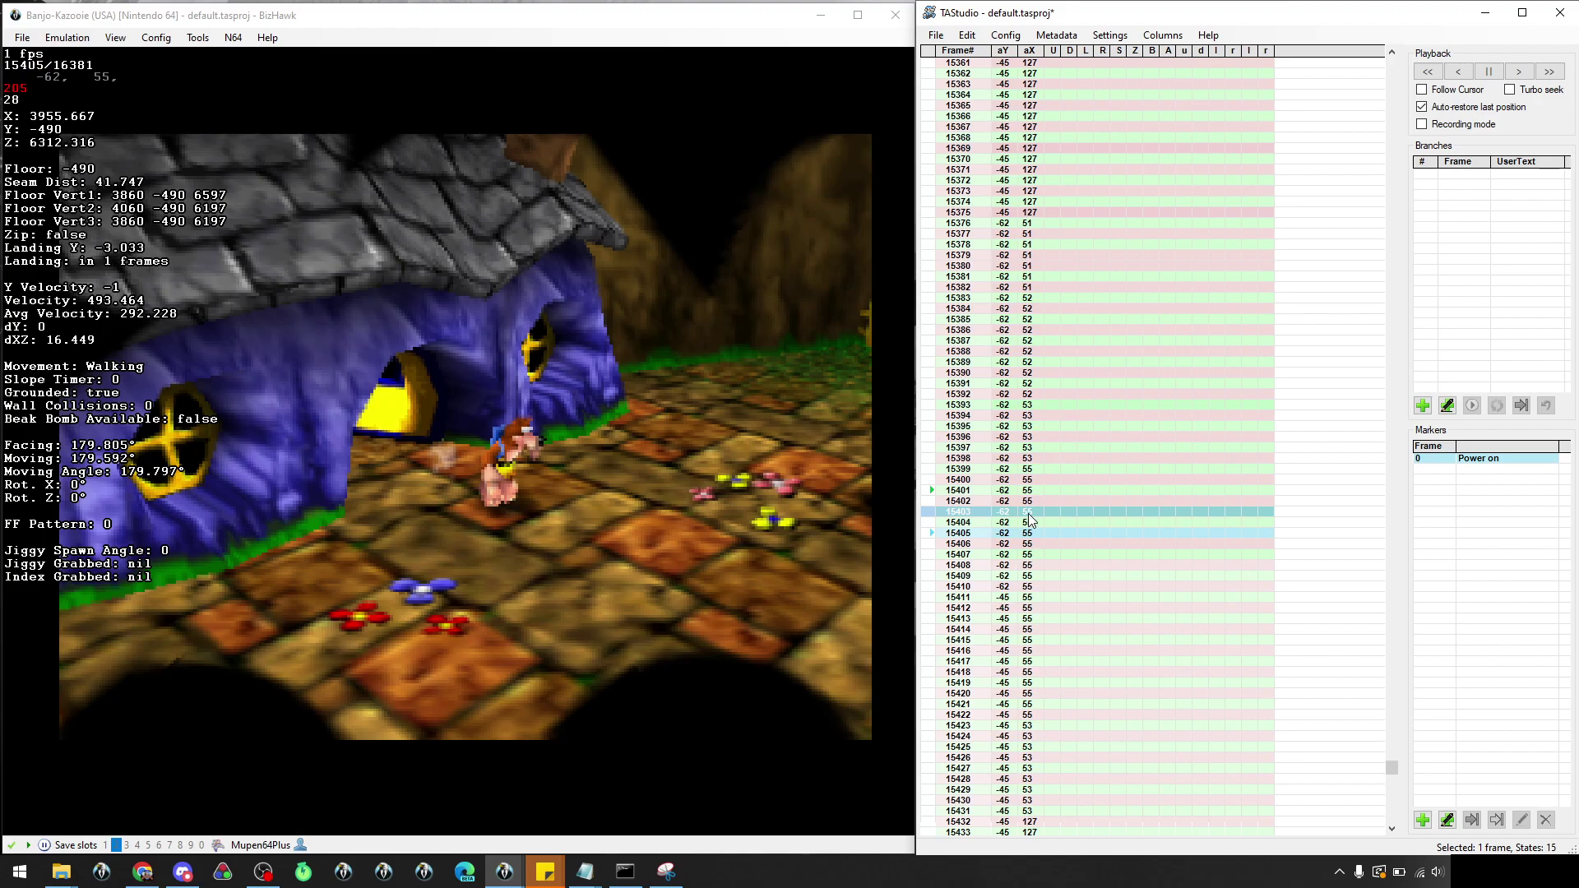
key(f)
key(f)
double_click(1028, 533)
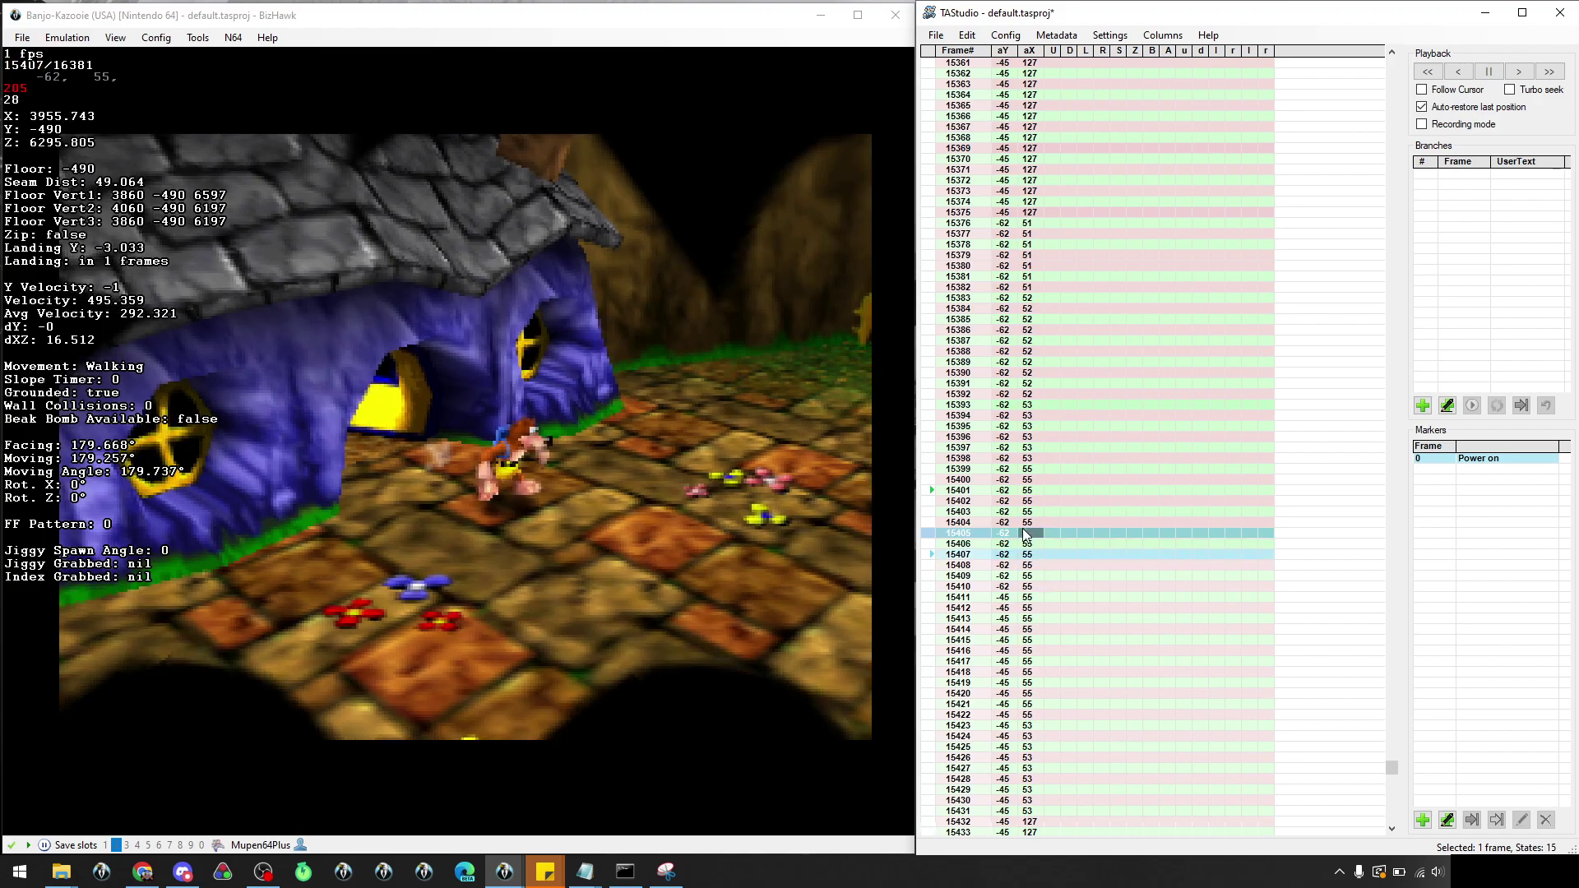
text(56)
click(1025, 545)
drag(1029, 534, 1054, 818)
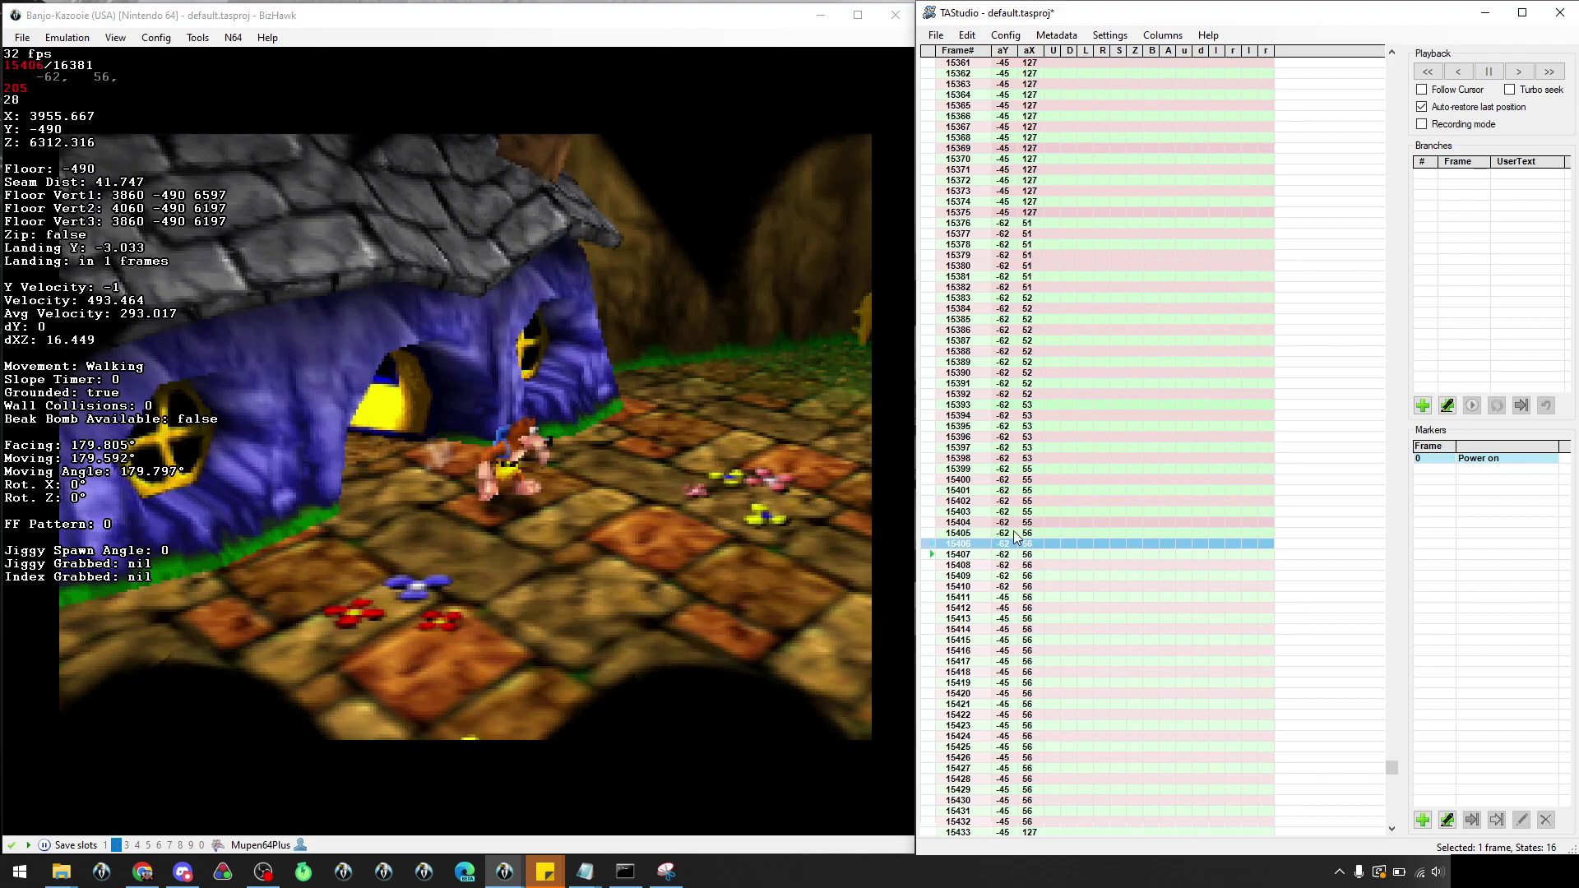
Step through frames 15406 to 15410 and compare Banjo's facing and moving angles with those at frame 15390
click(930, 545)
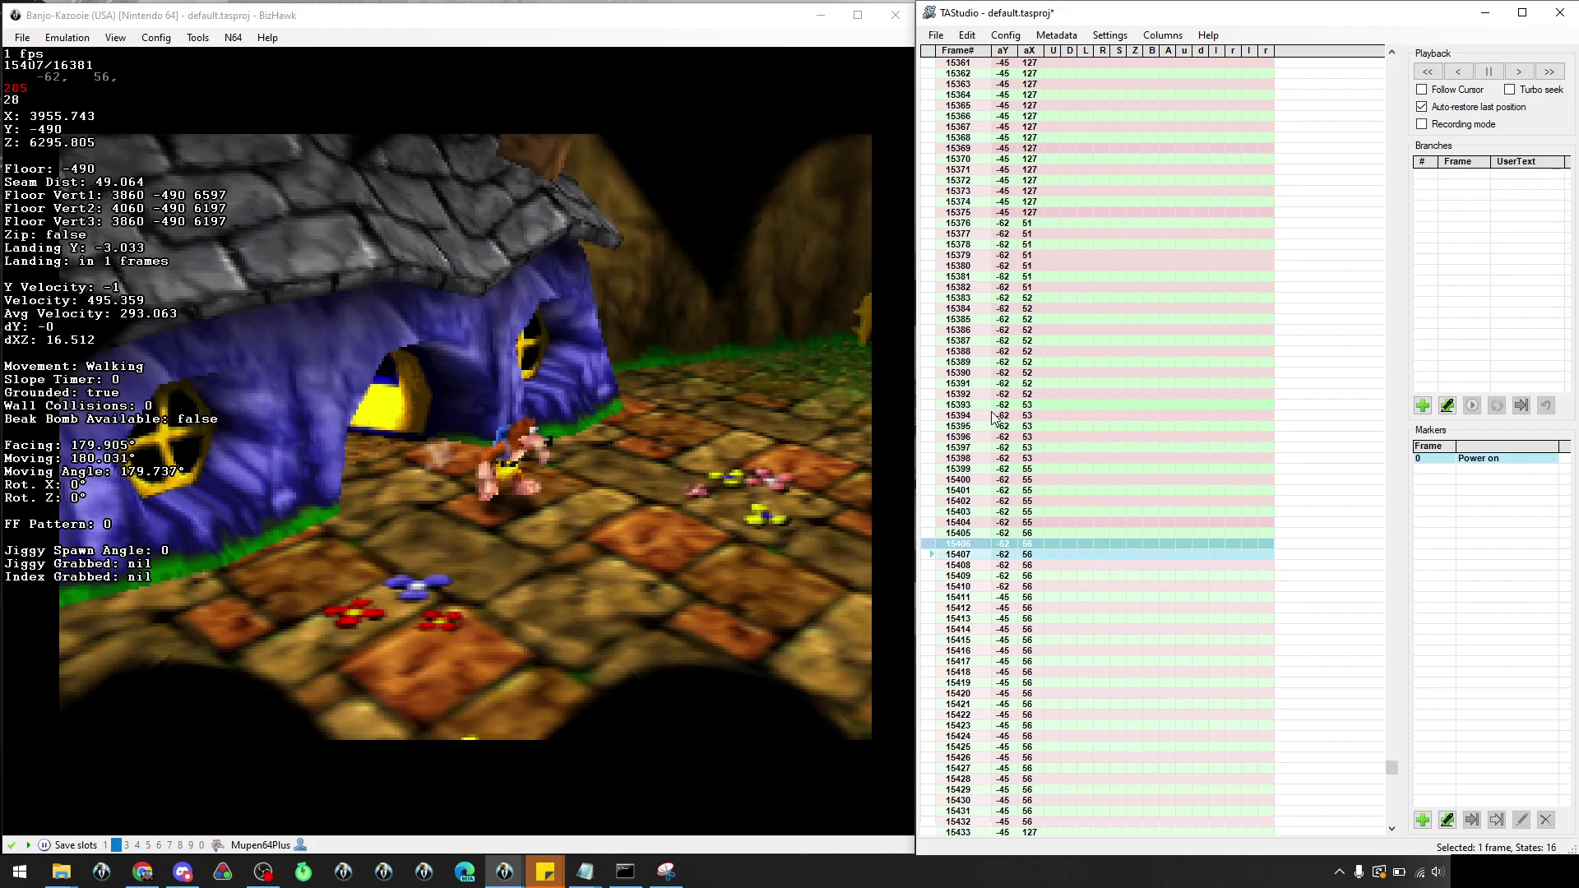
key(f)
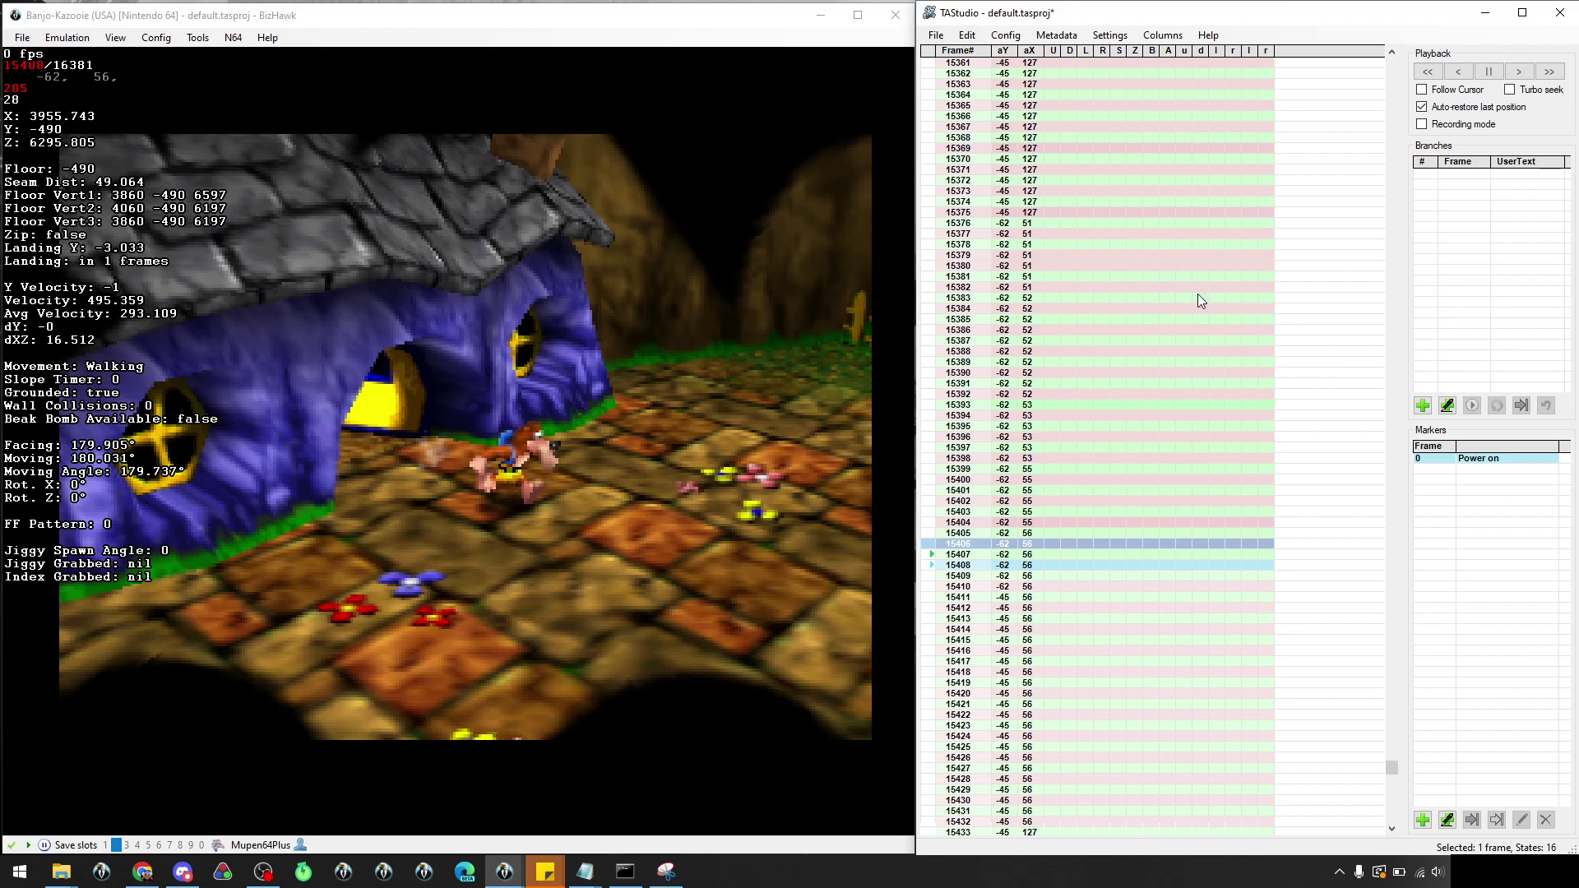
scroll(1171, 310, down, 4)
click(927, 438)
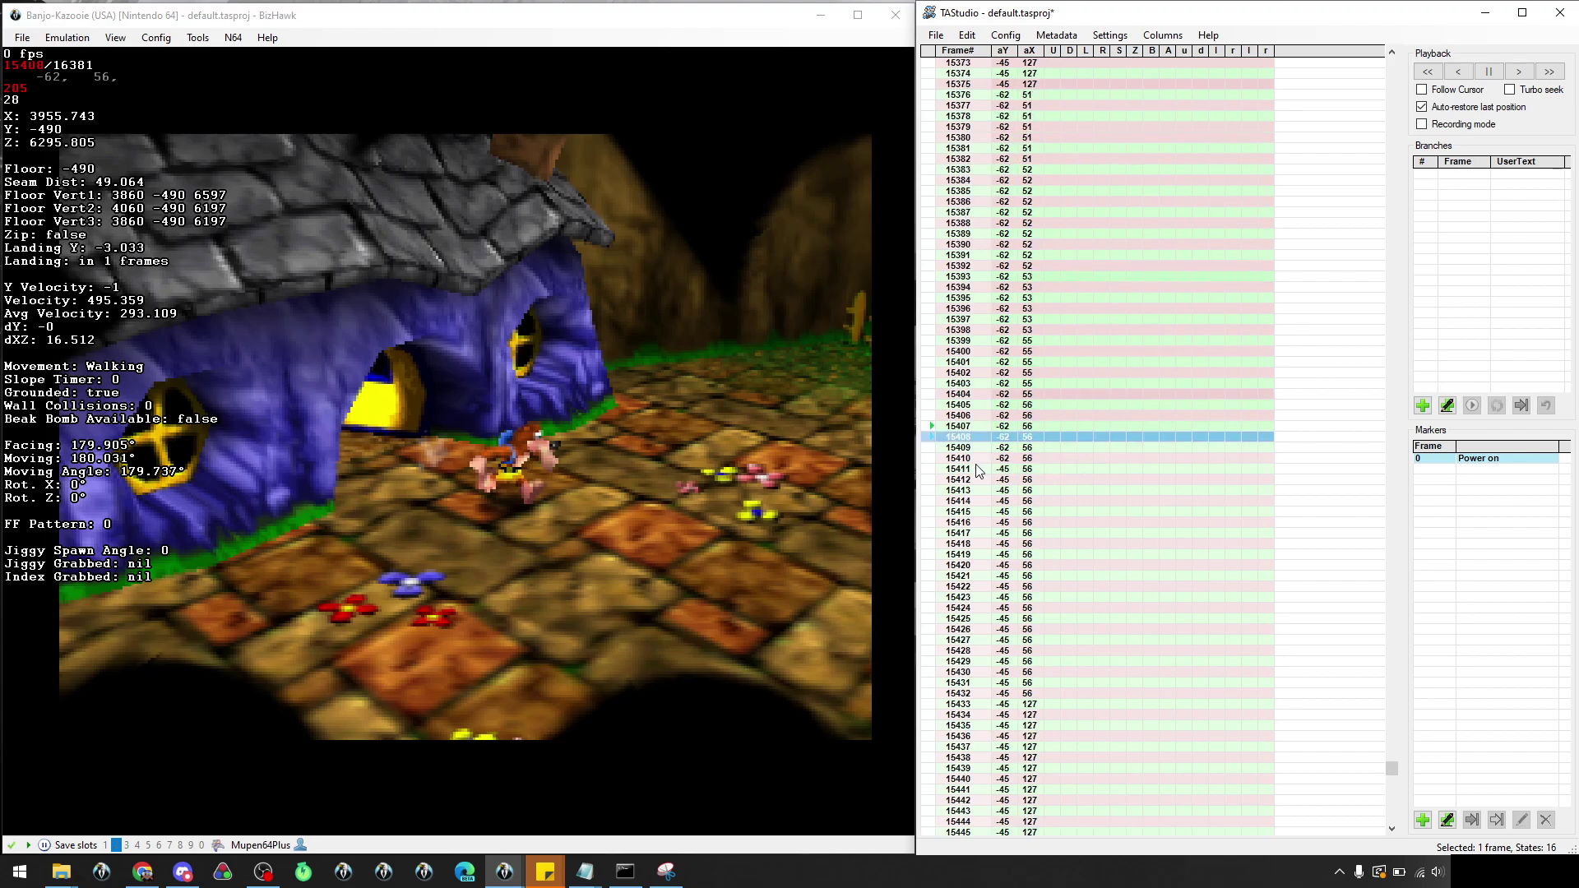
key(f)
key(f)
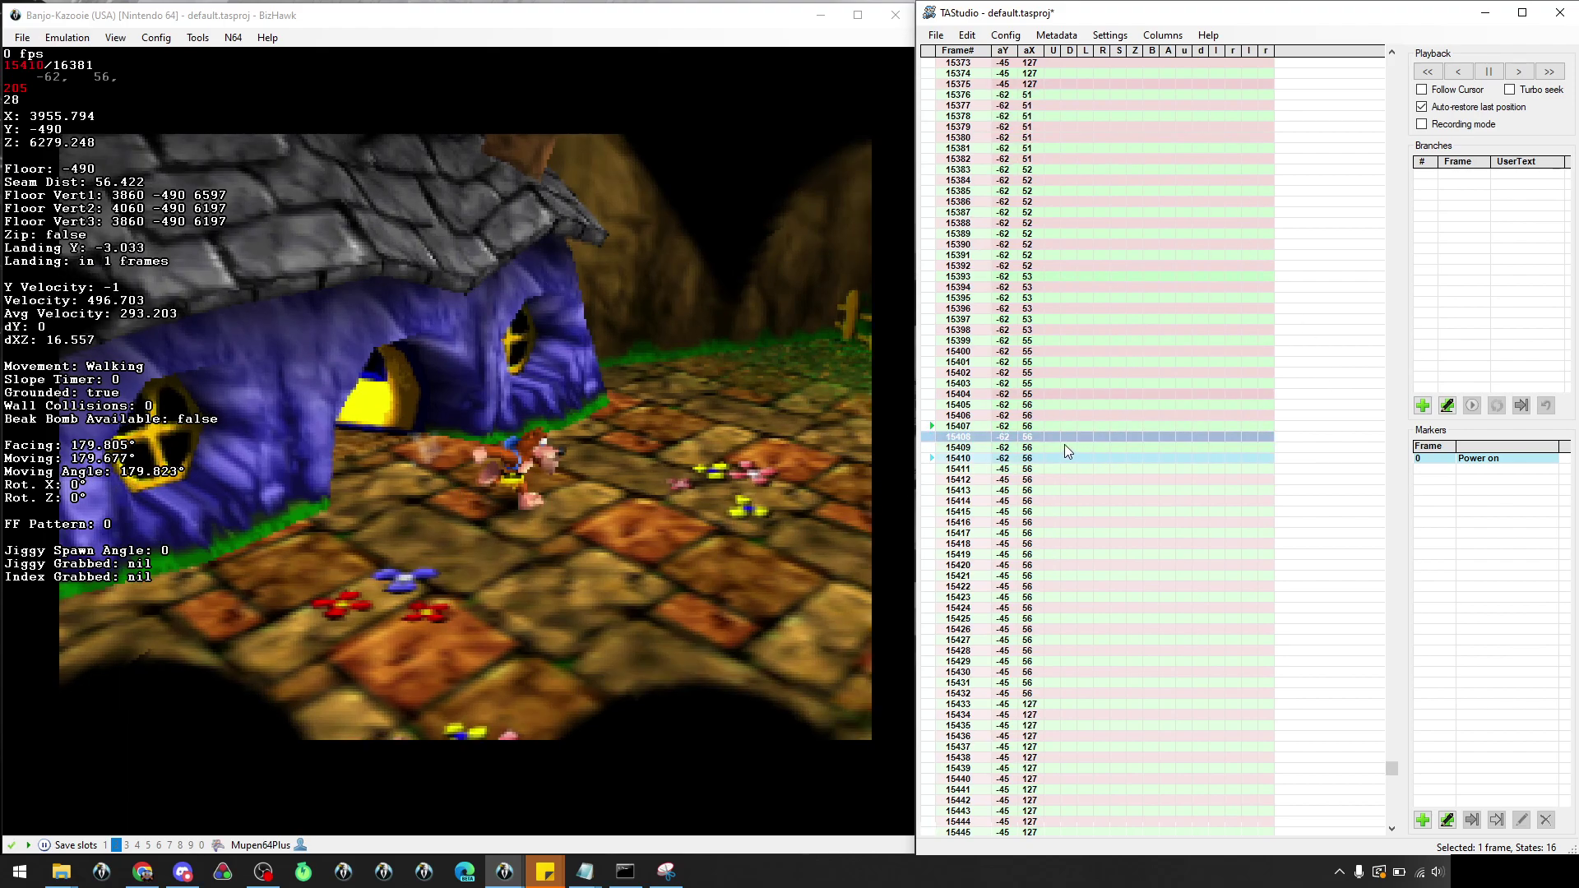
click(926, 245)
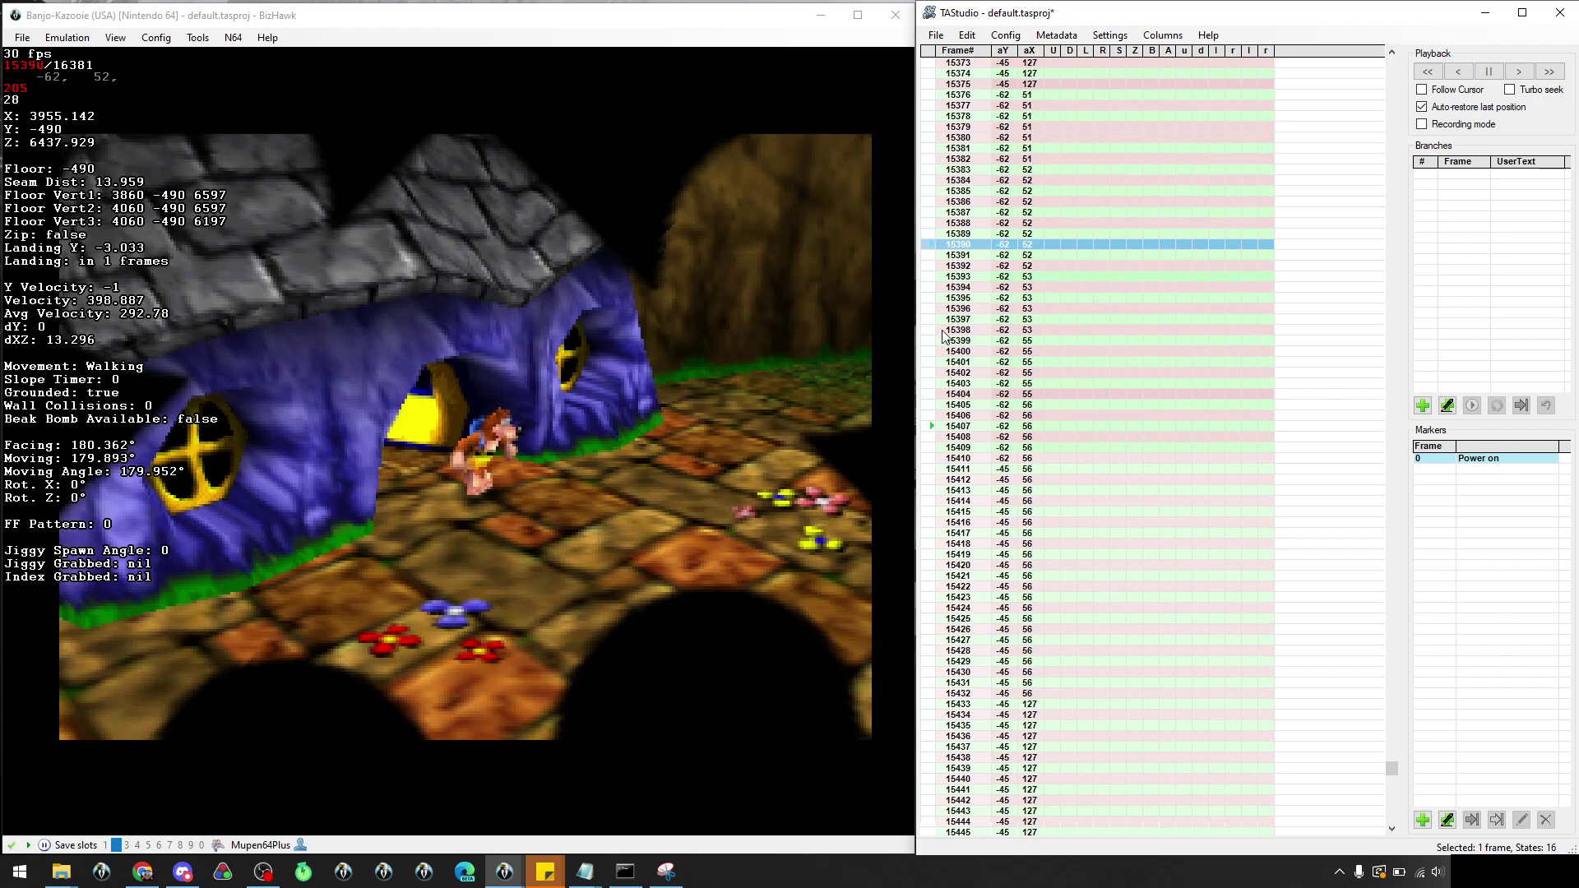
click(930, 427)
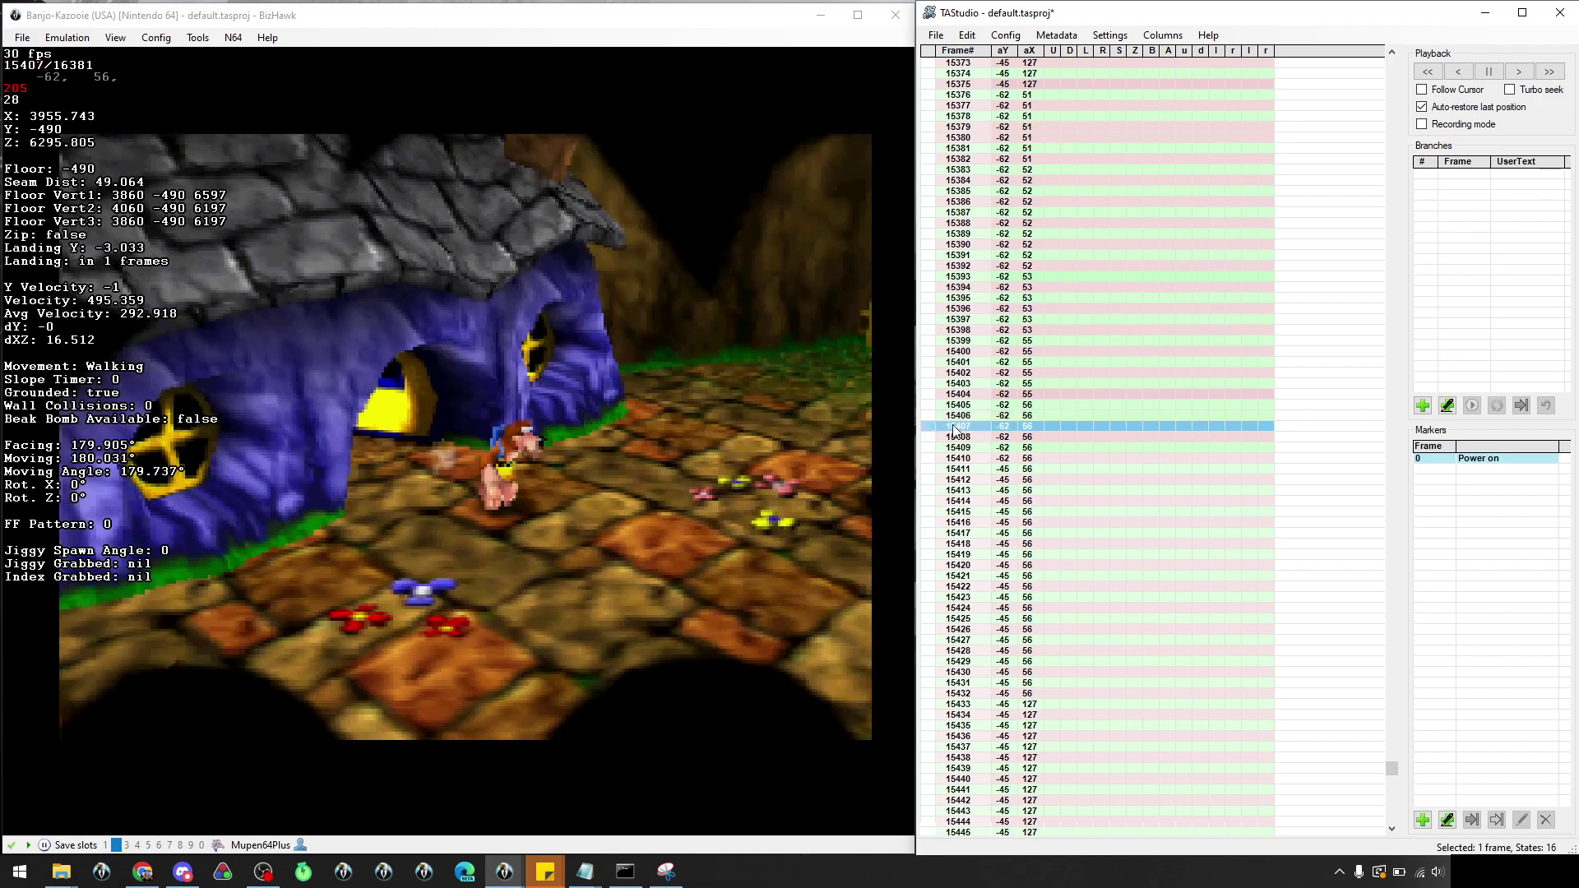
key(f)
key(f)
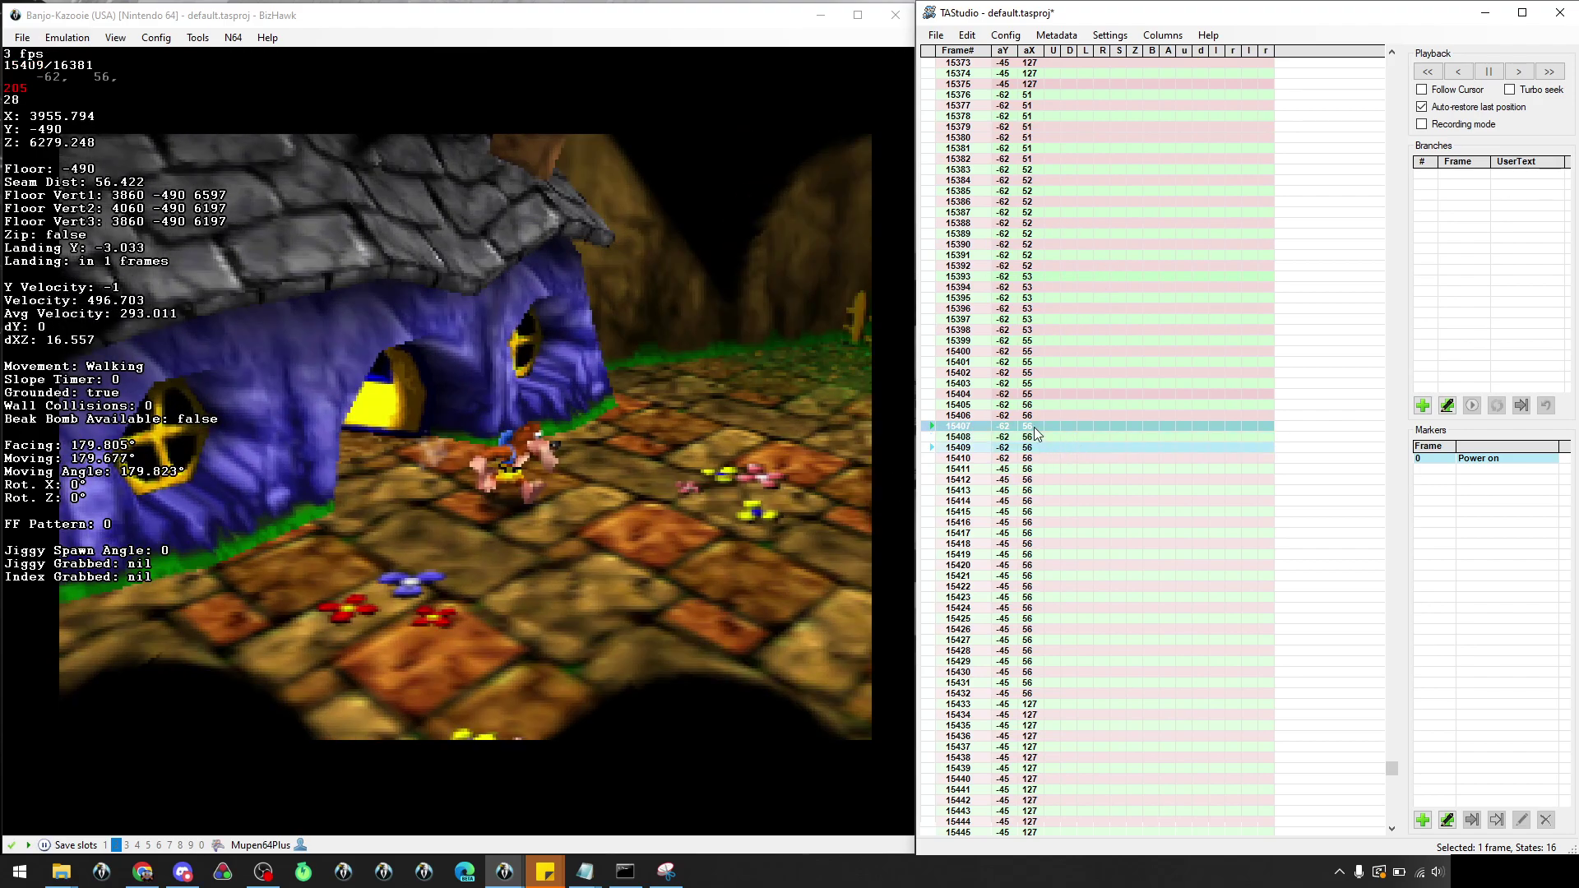
Set the analog X input to 57 from frame 15407 downward and extend analog Y value -62 through frame 15427
click(1034, 427)
key(Up)
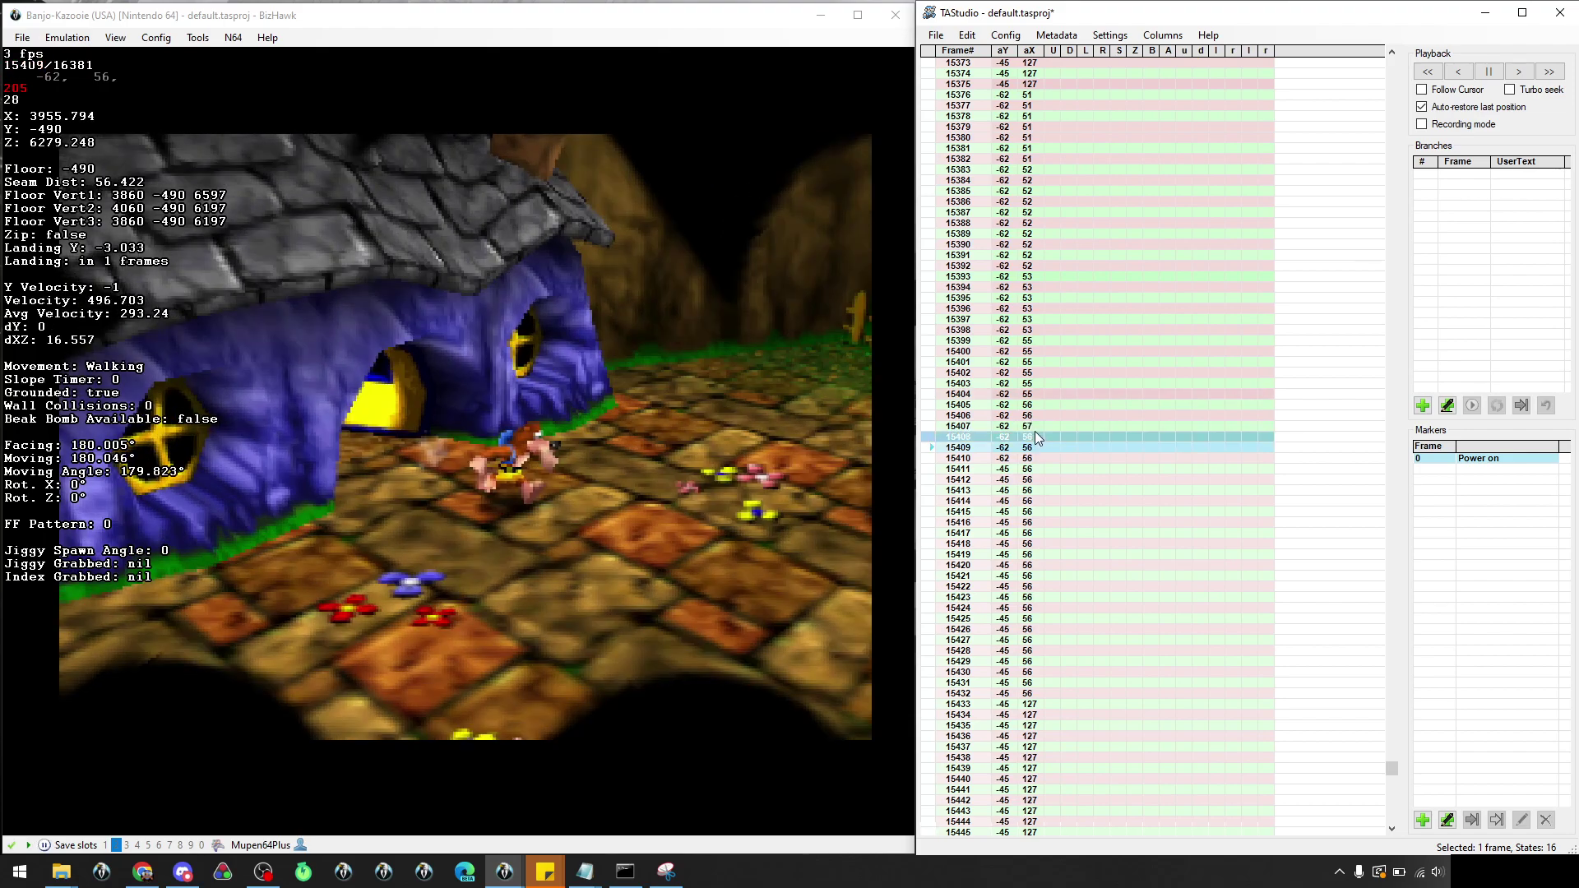
drag(1035, 432, 1053, 626)
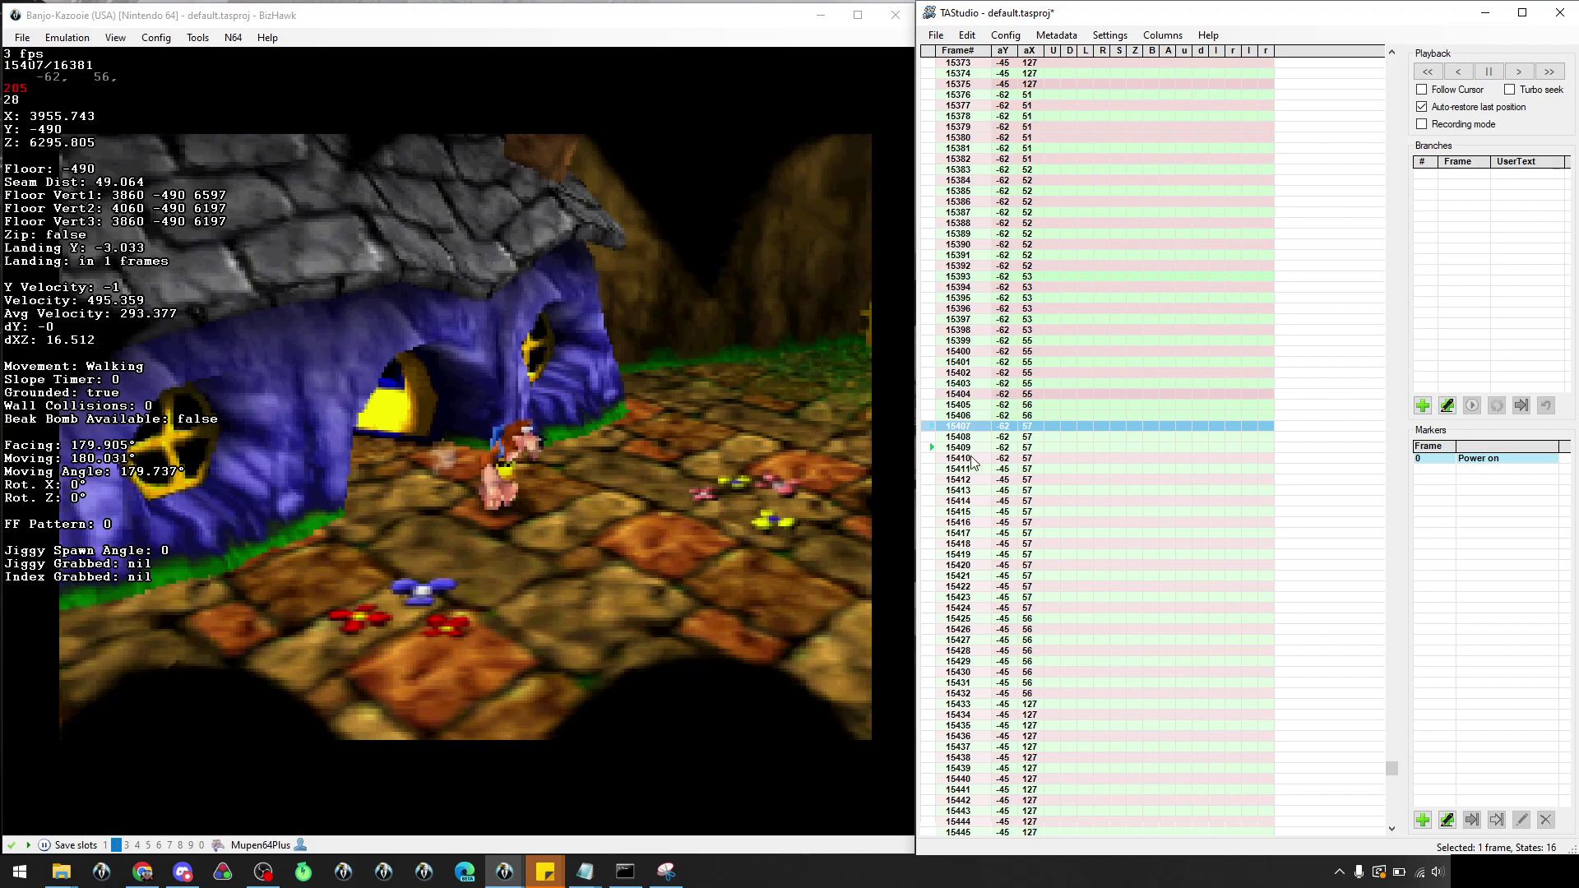
click(933, 447)
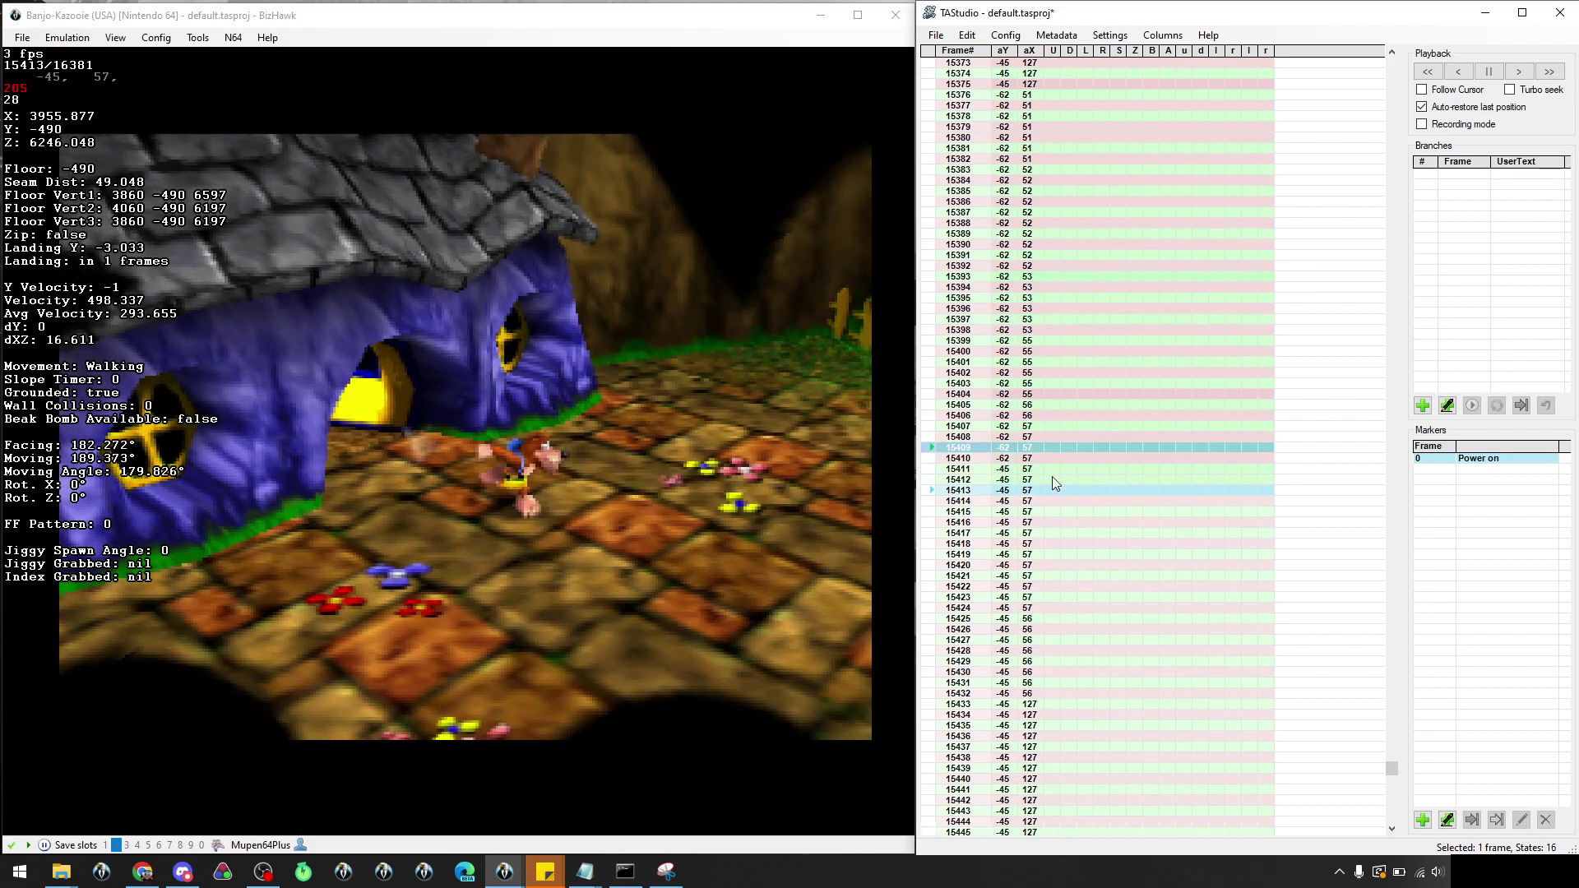
drag(1004, 448, 1014, 636)
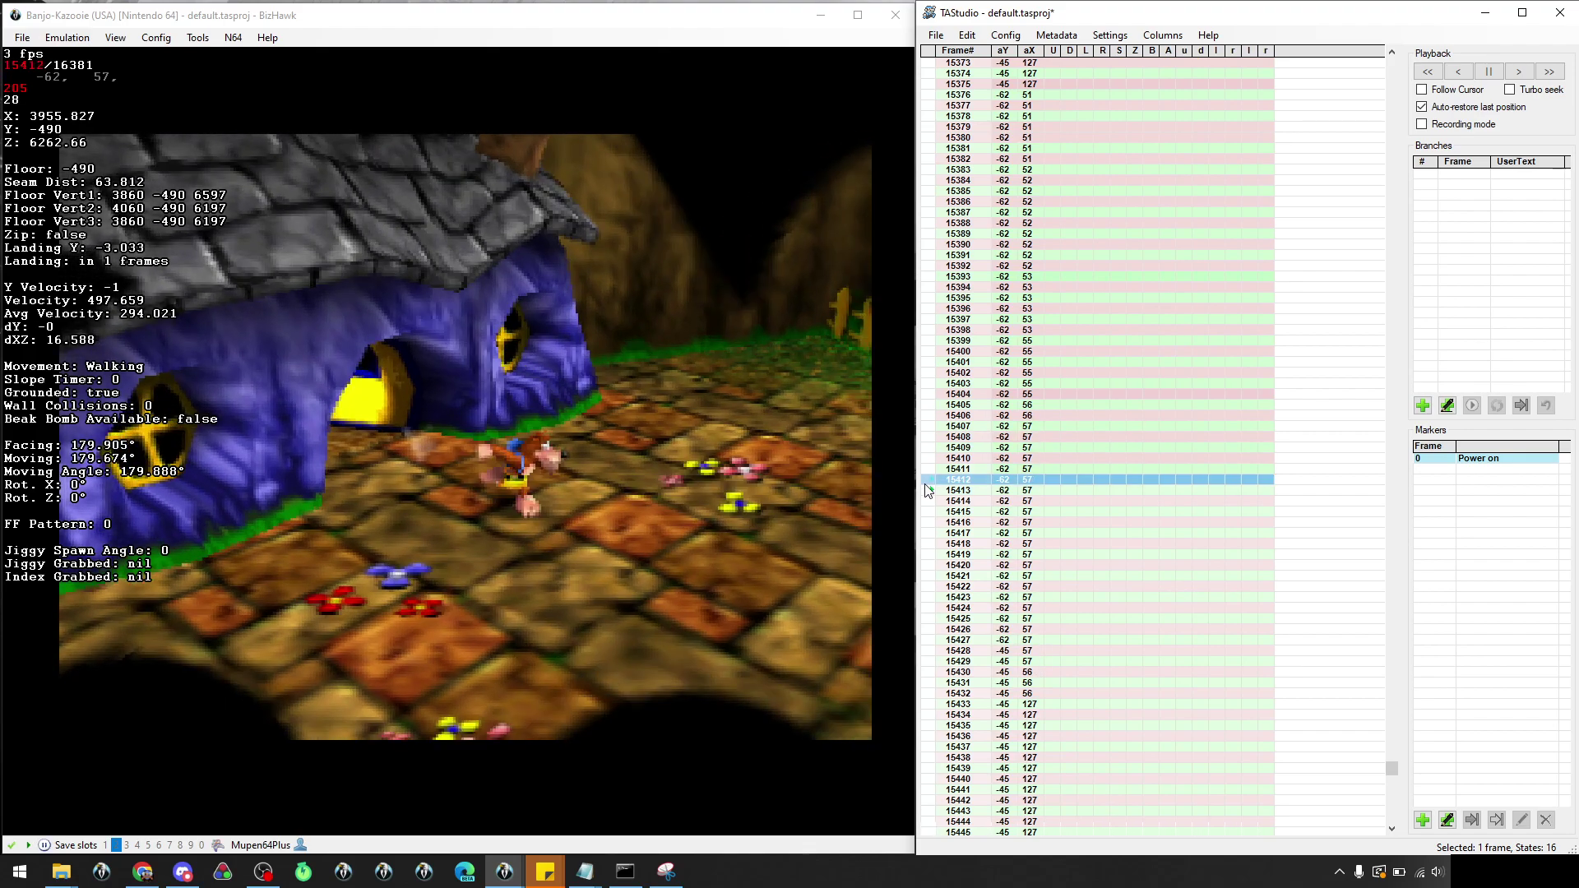
Set analog X to 58 from frame 15411 and extend it and analog Y value -62 through frame 15433
click(1029, 459)
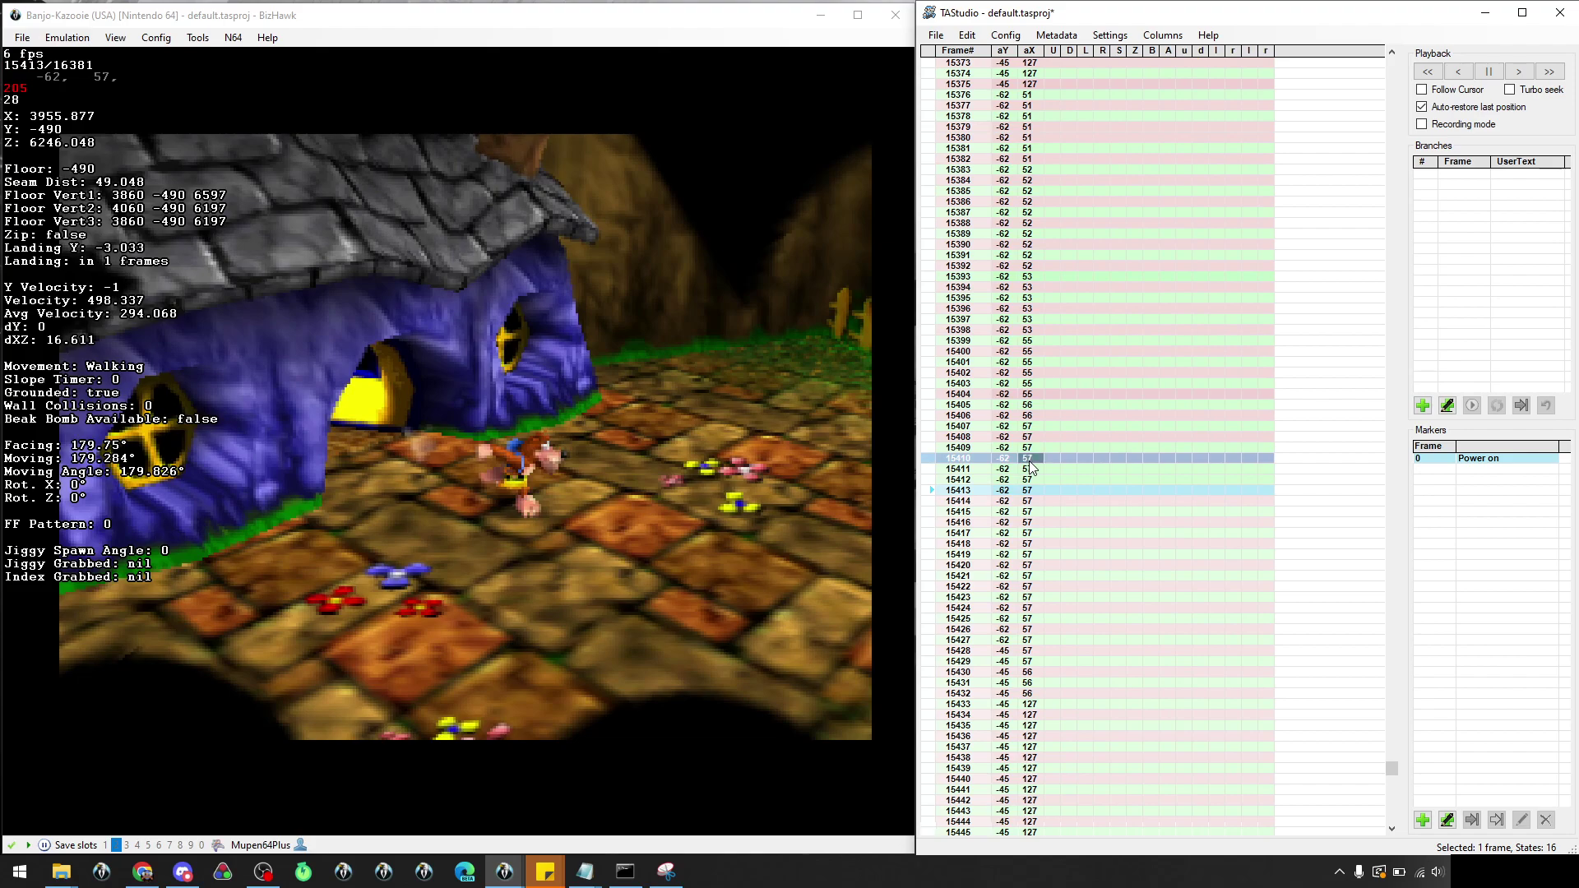
click(1029, 478)
double_click(1028, 466)
text(58)
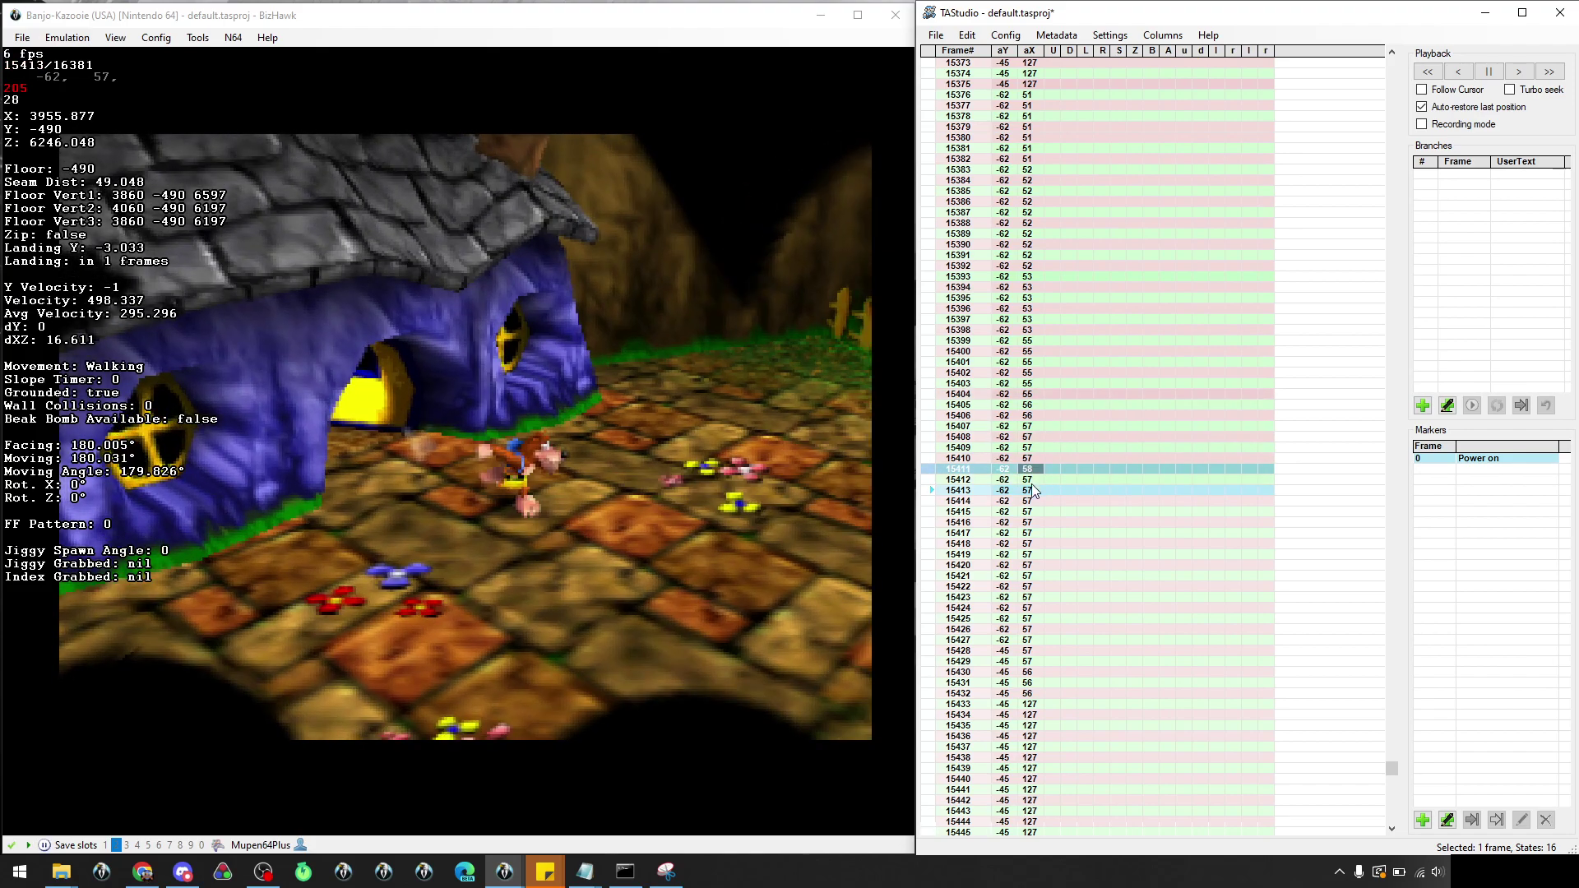
click(1031, 480)
drag(1028, 470, 1040, 701)
drag(1001, 543, 998, 758)
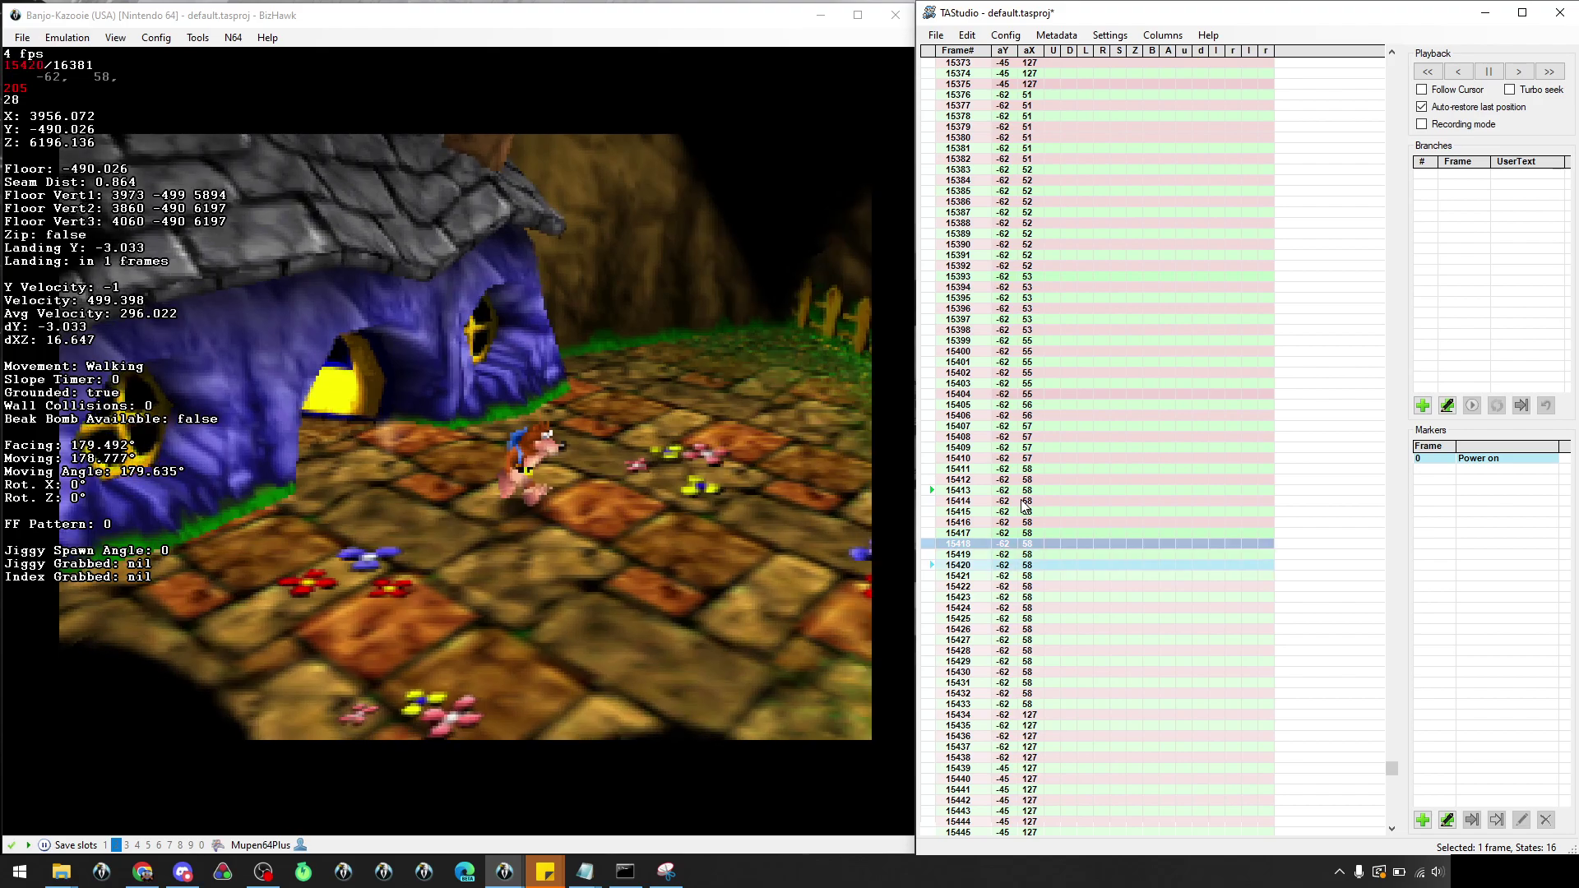
Try analog X value 59 individually at frames 15417 through 15420, checking the angles and restoring 58 each time
click(1035, 555)
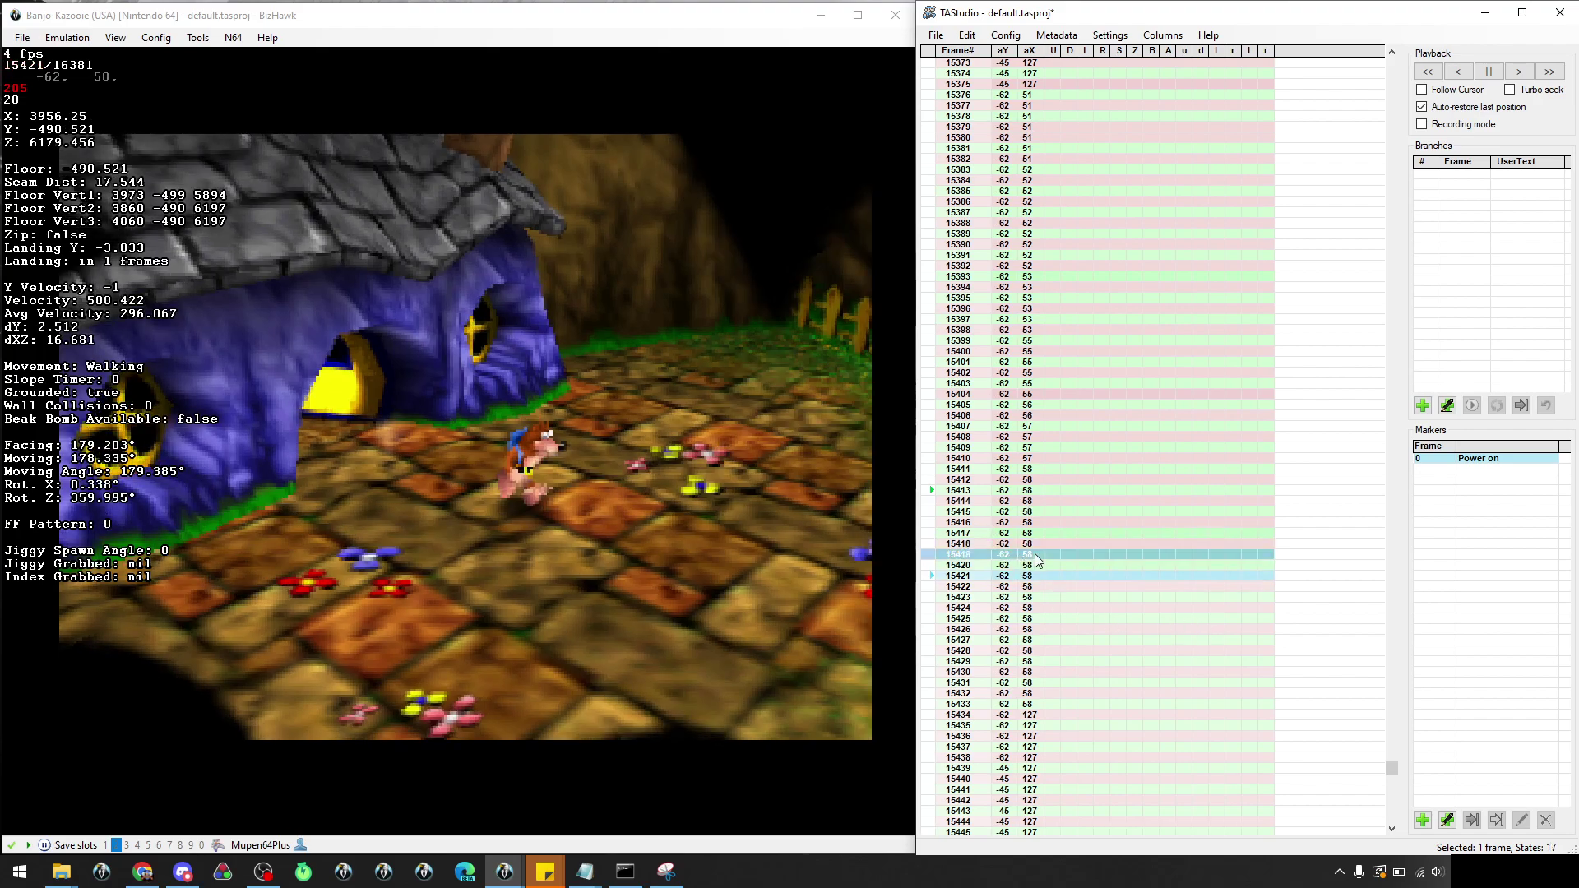
text(59)
key(Down)
click(1014, 543)
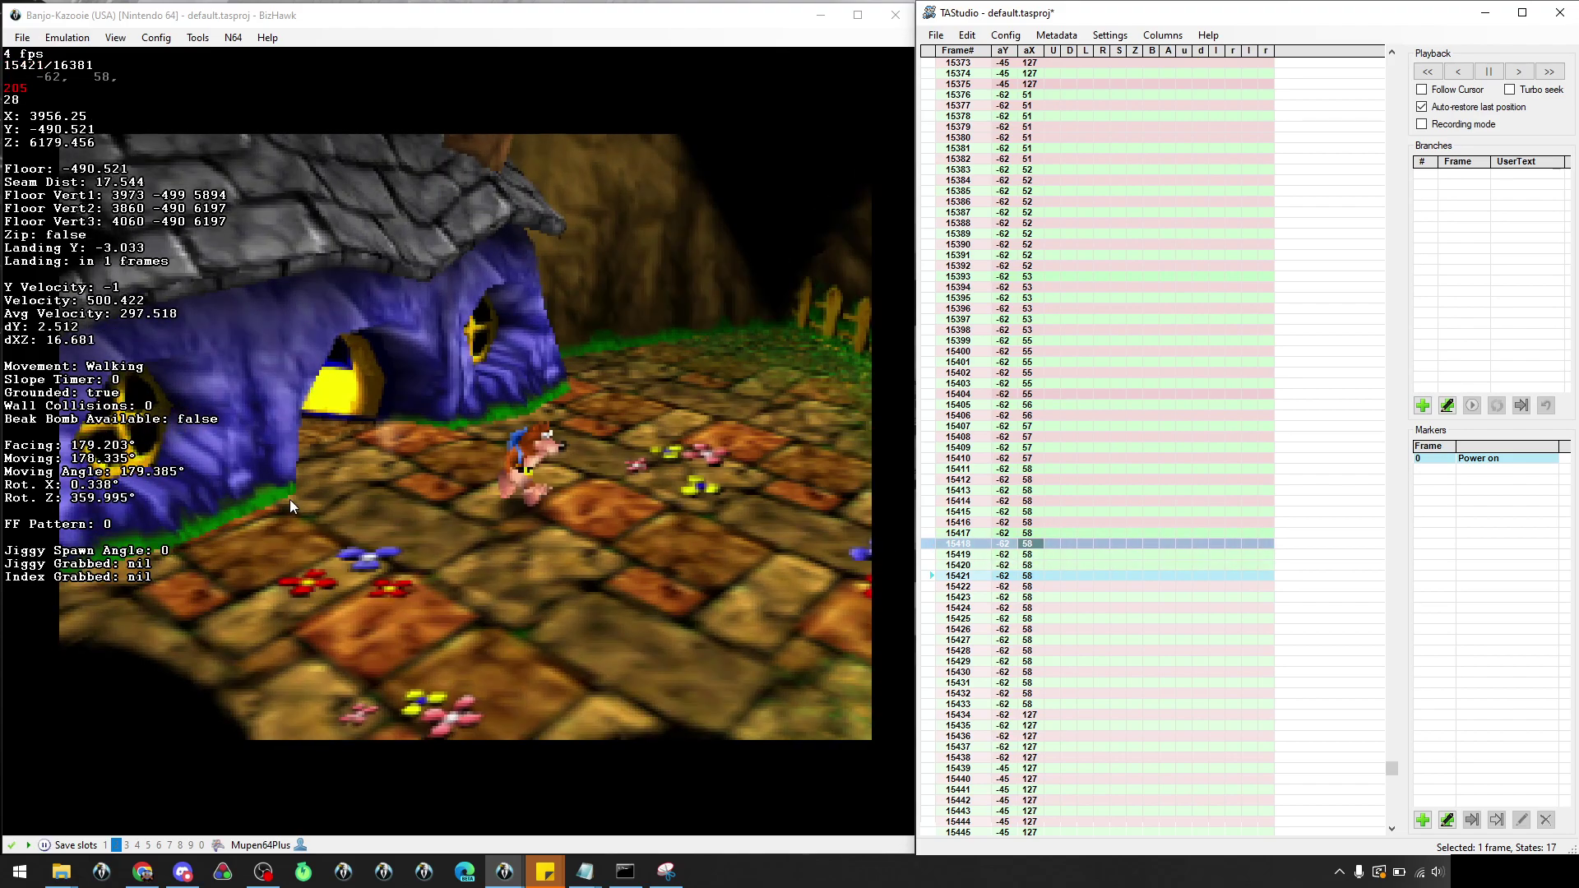
click(1028, 566)
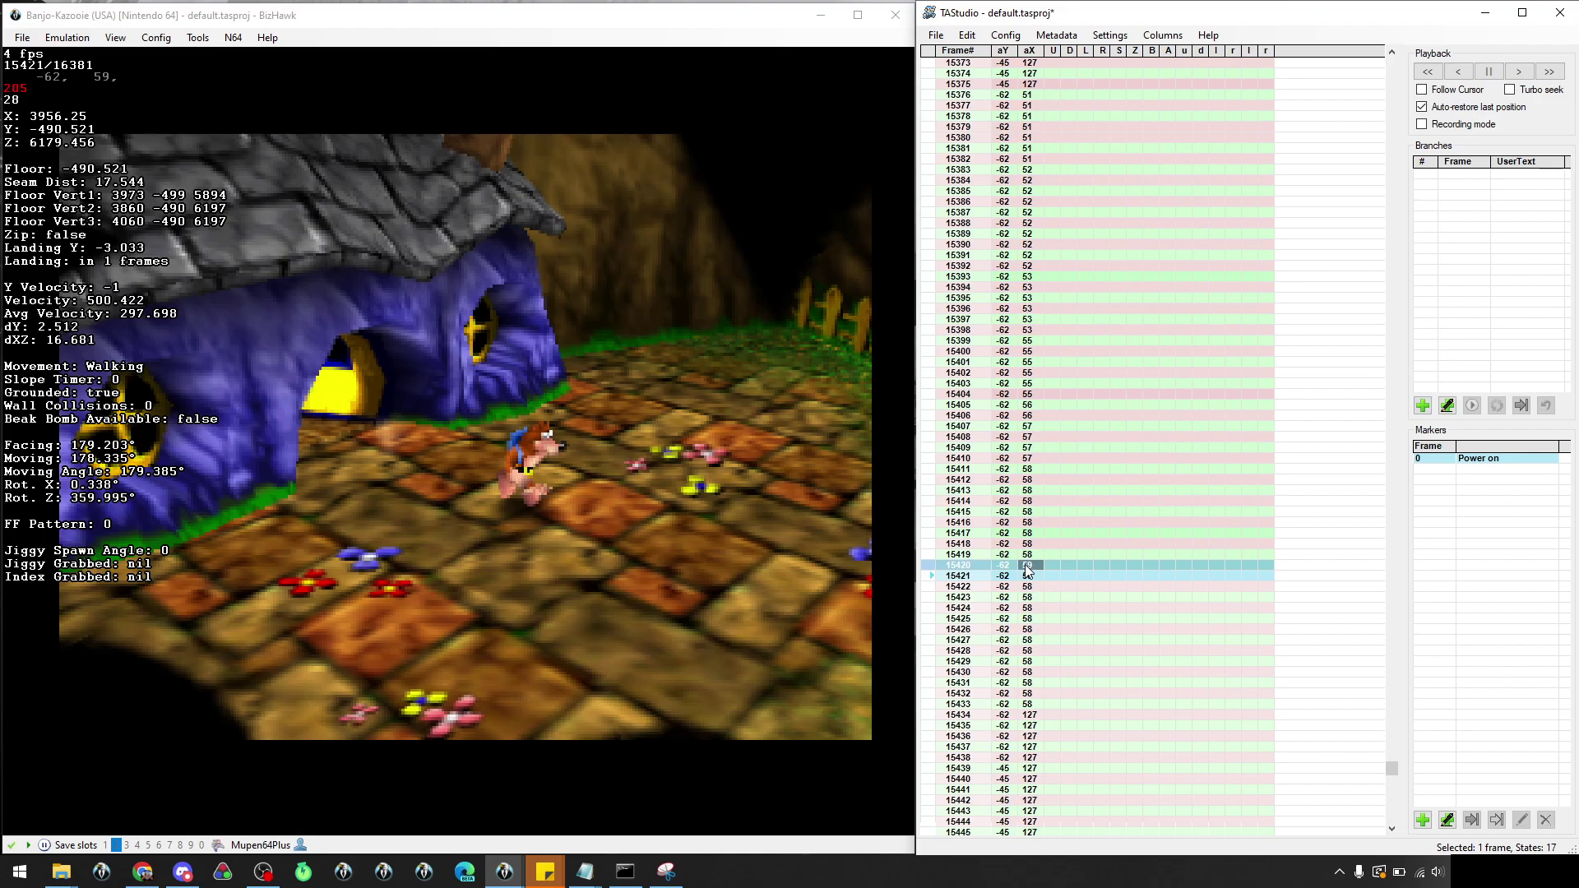
key(Down)
click(1036, 533)
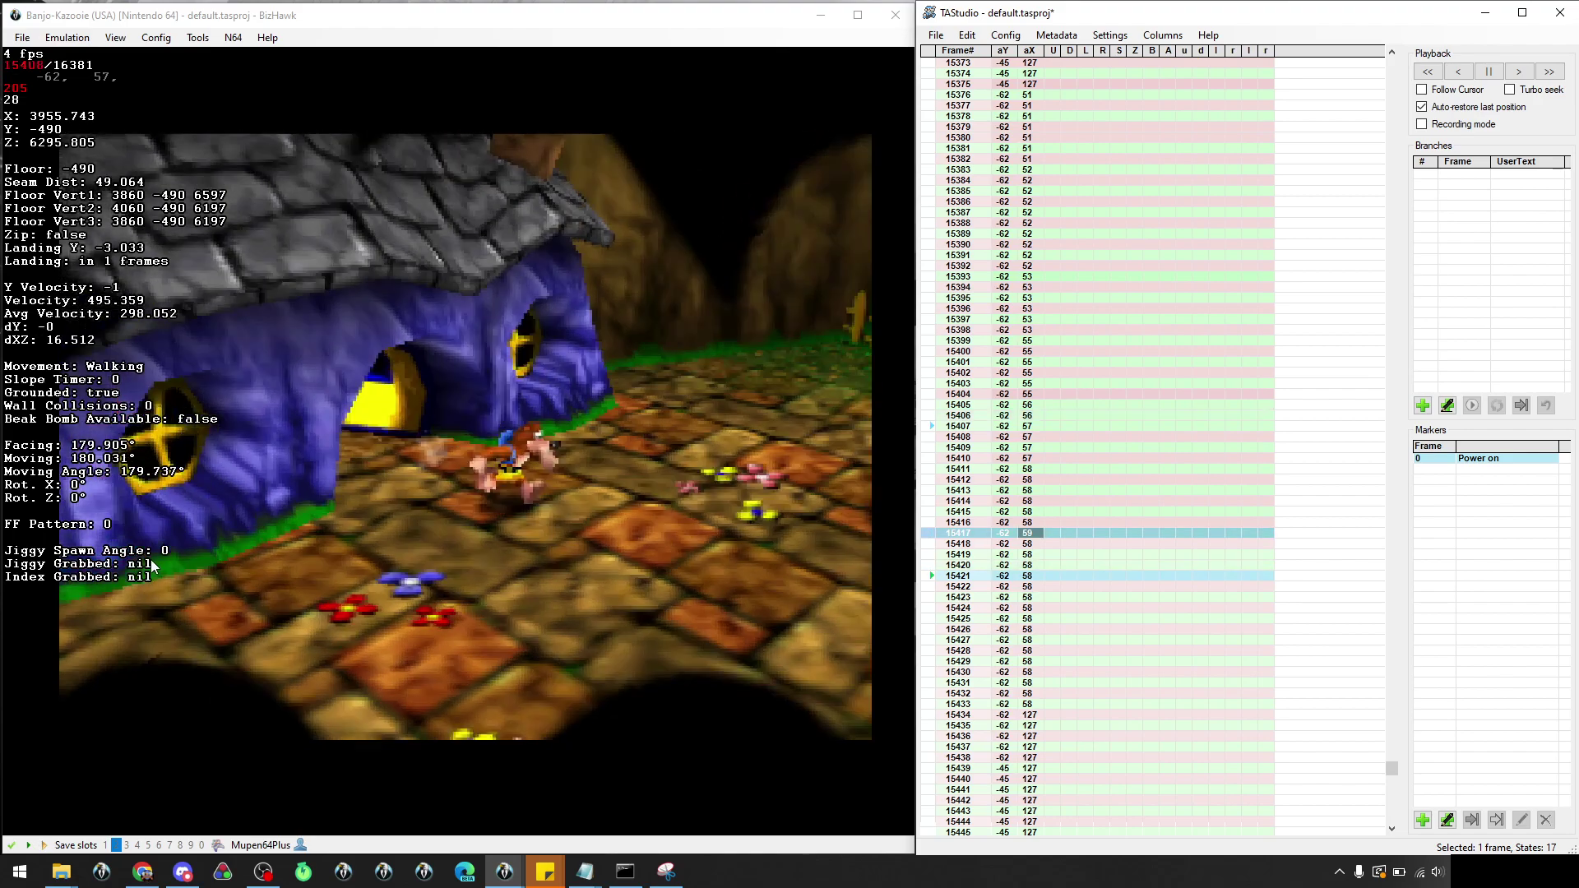
key(Down)
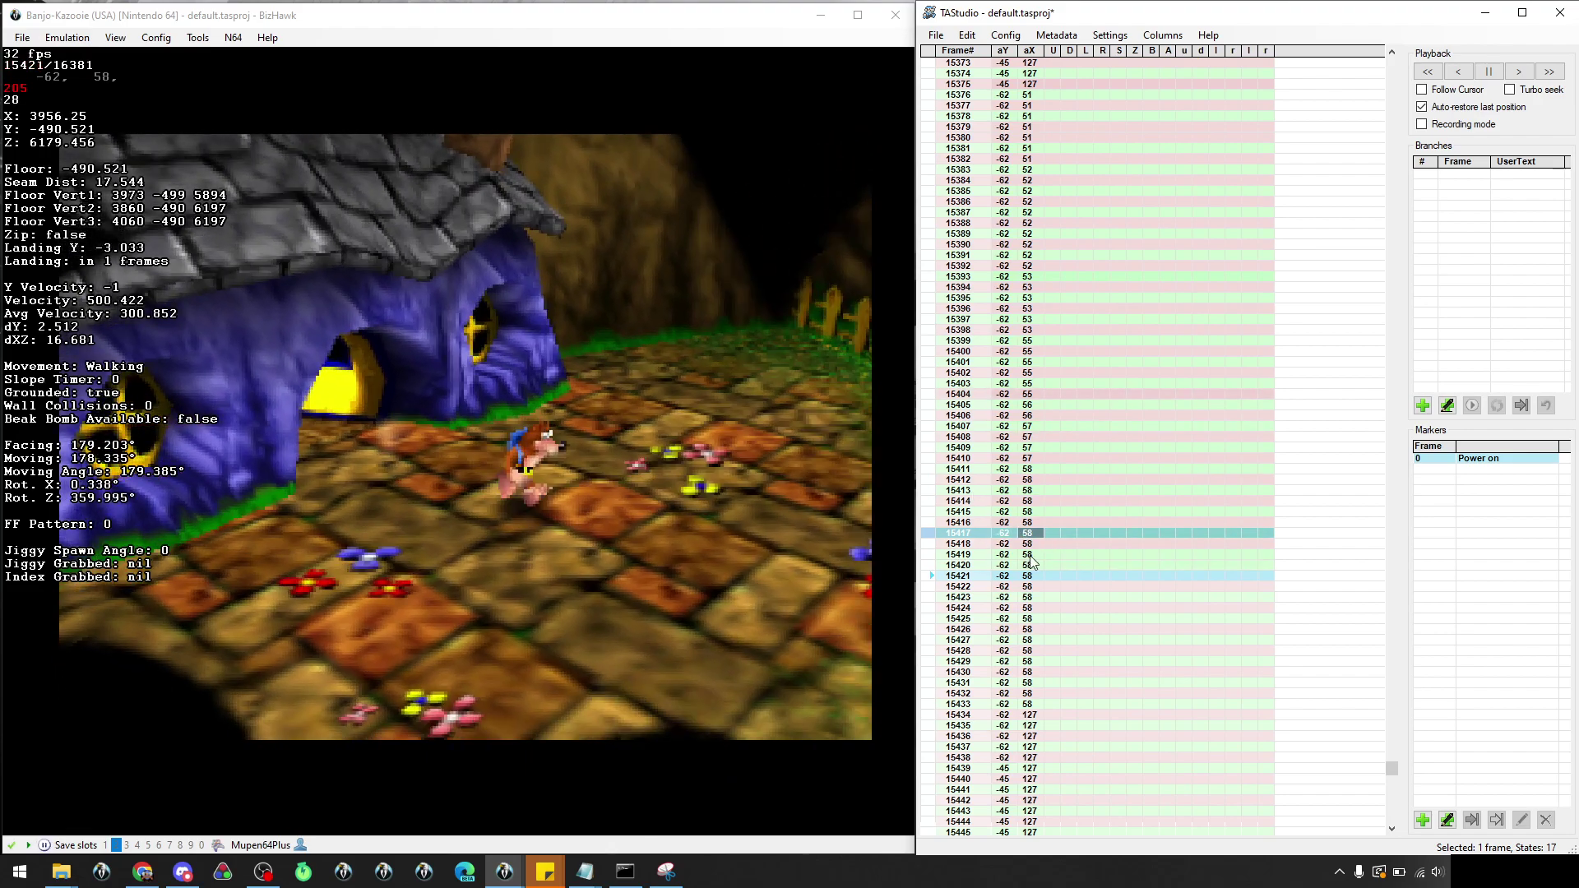
click(1029, 544)
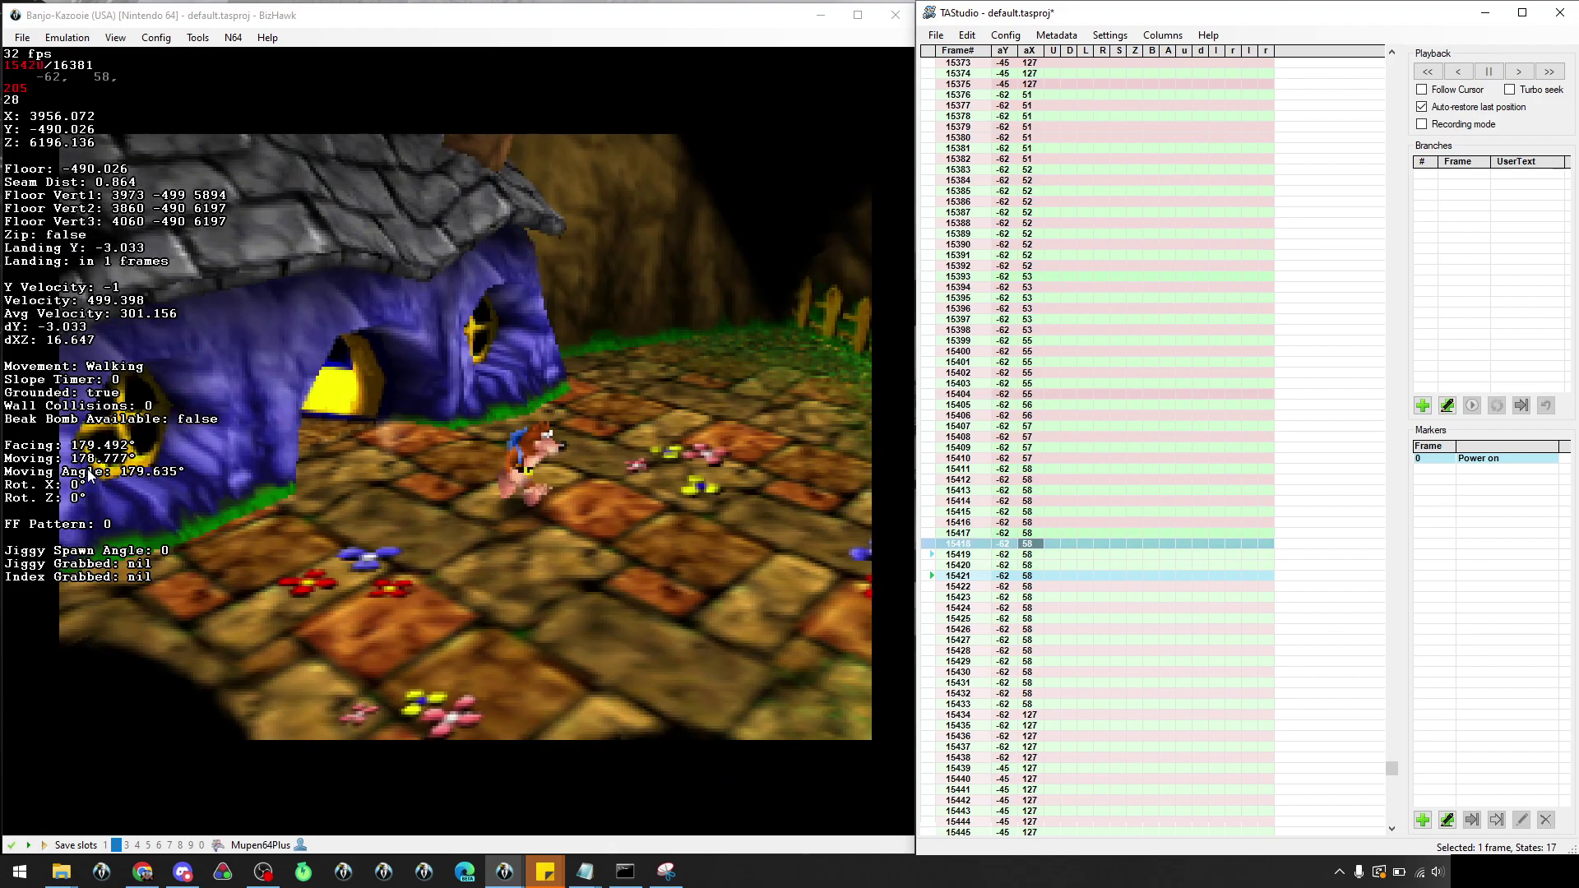
click(1031, 555)
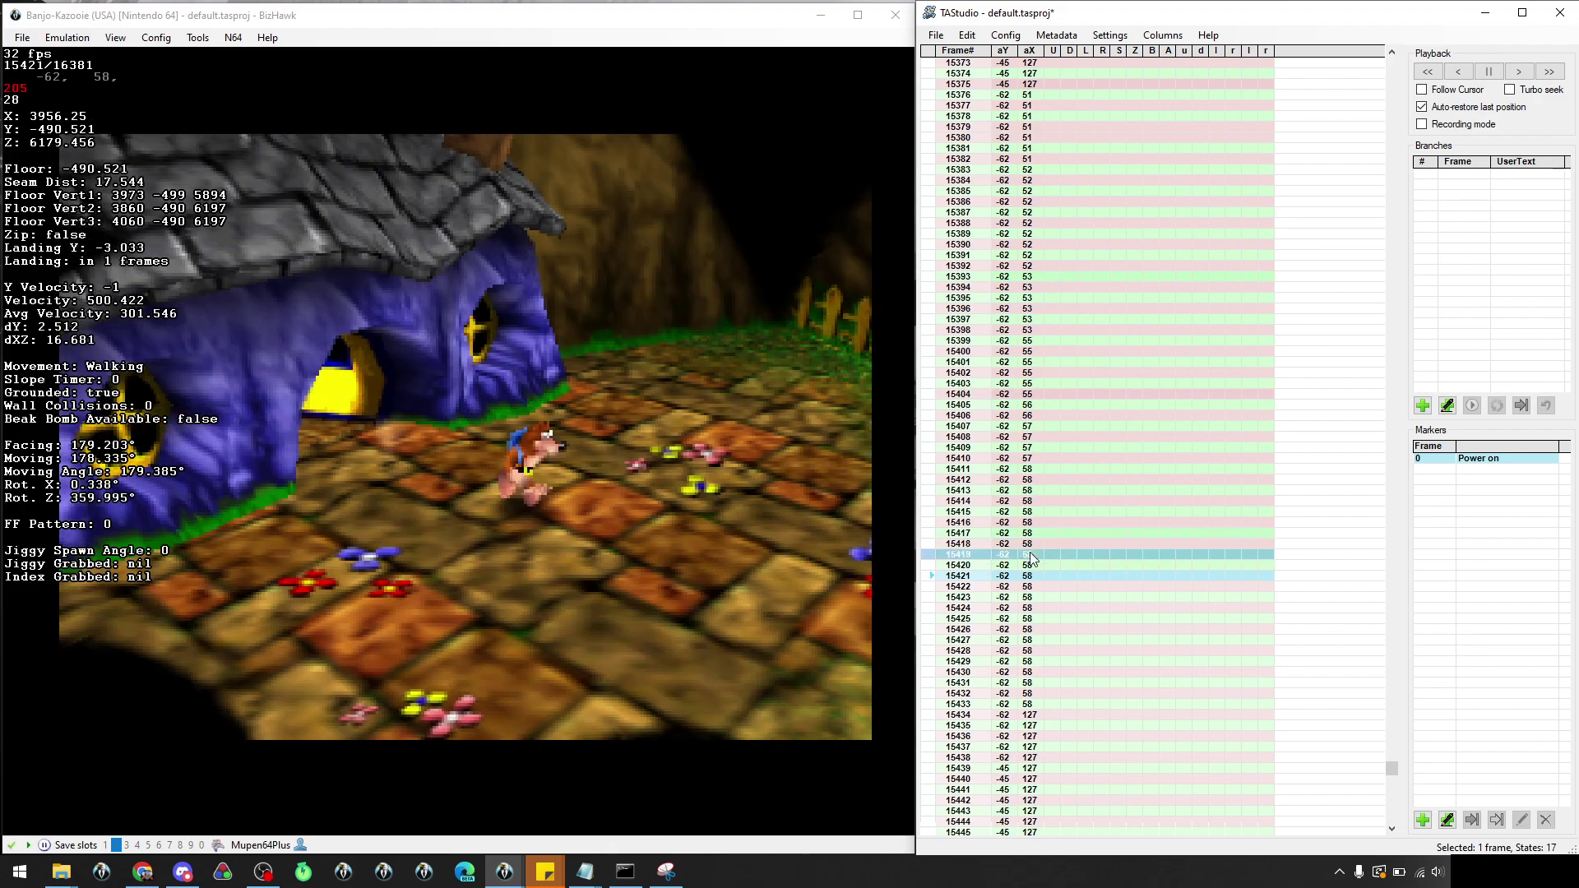
Raise the analog X input at frame 15419, set its analog Y to -59, and extend that Y value through frame 15443
double_click(1032, 557)
key(Up)
key(Up)
double_click(1008, 555)
key(Up)
key(Up)
key(Up)
click(1012, 566)
drag(1000, 553, 1018, 811)
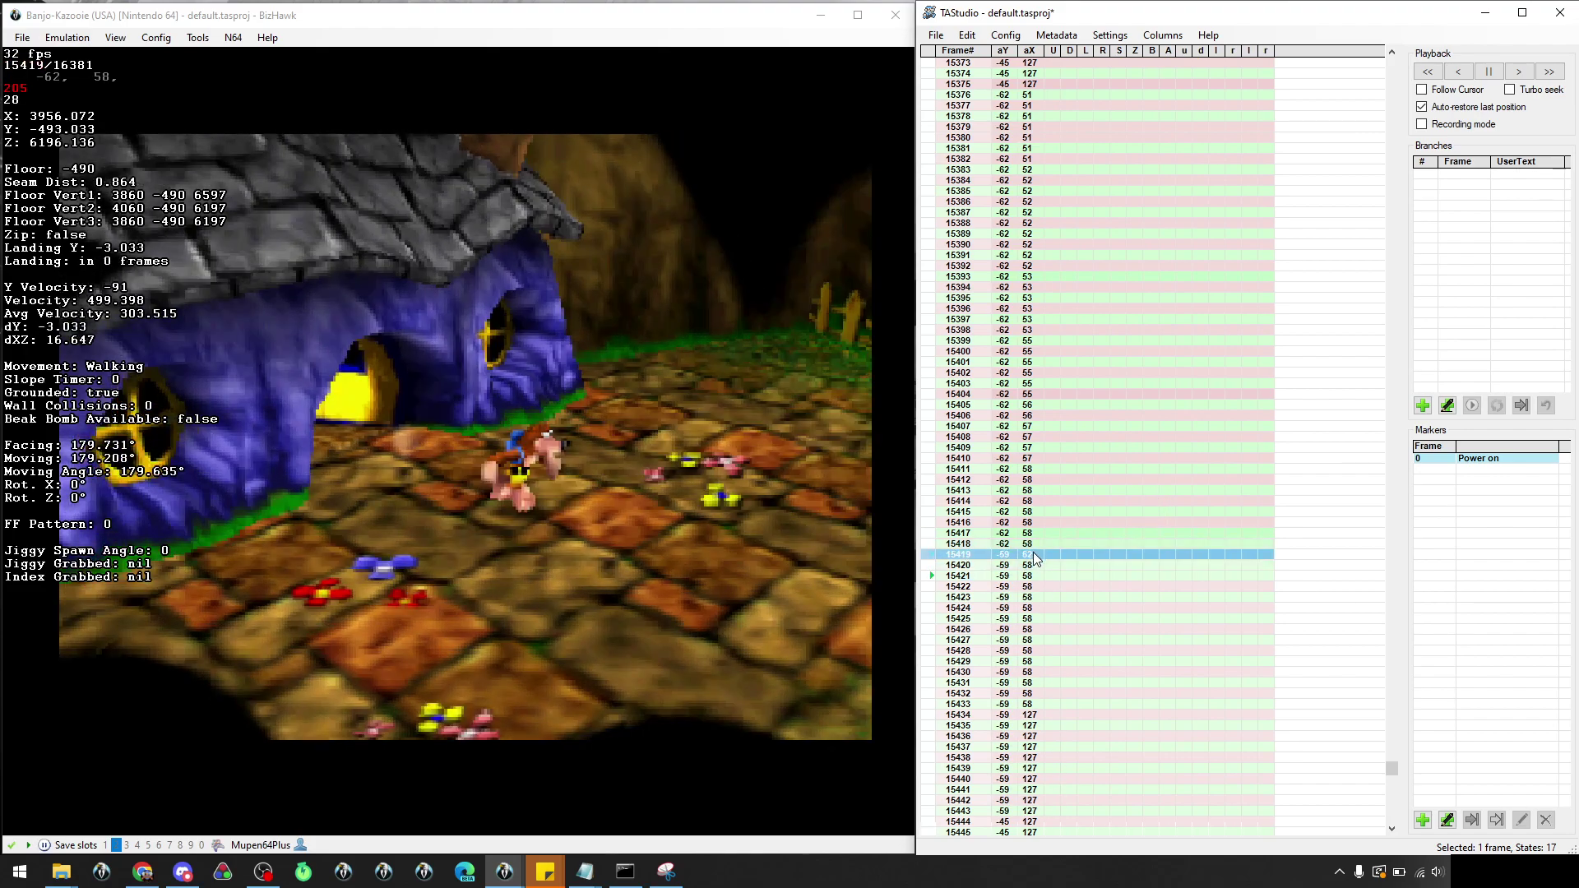
Extend analog X value 62 from frame 15419 through 15444, and set analog Y to -58 from frame 15423 through 15445
drag(1035, 554, 1059, 792)
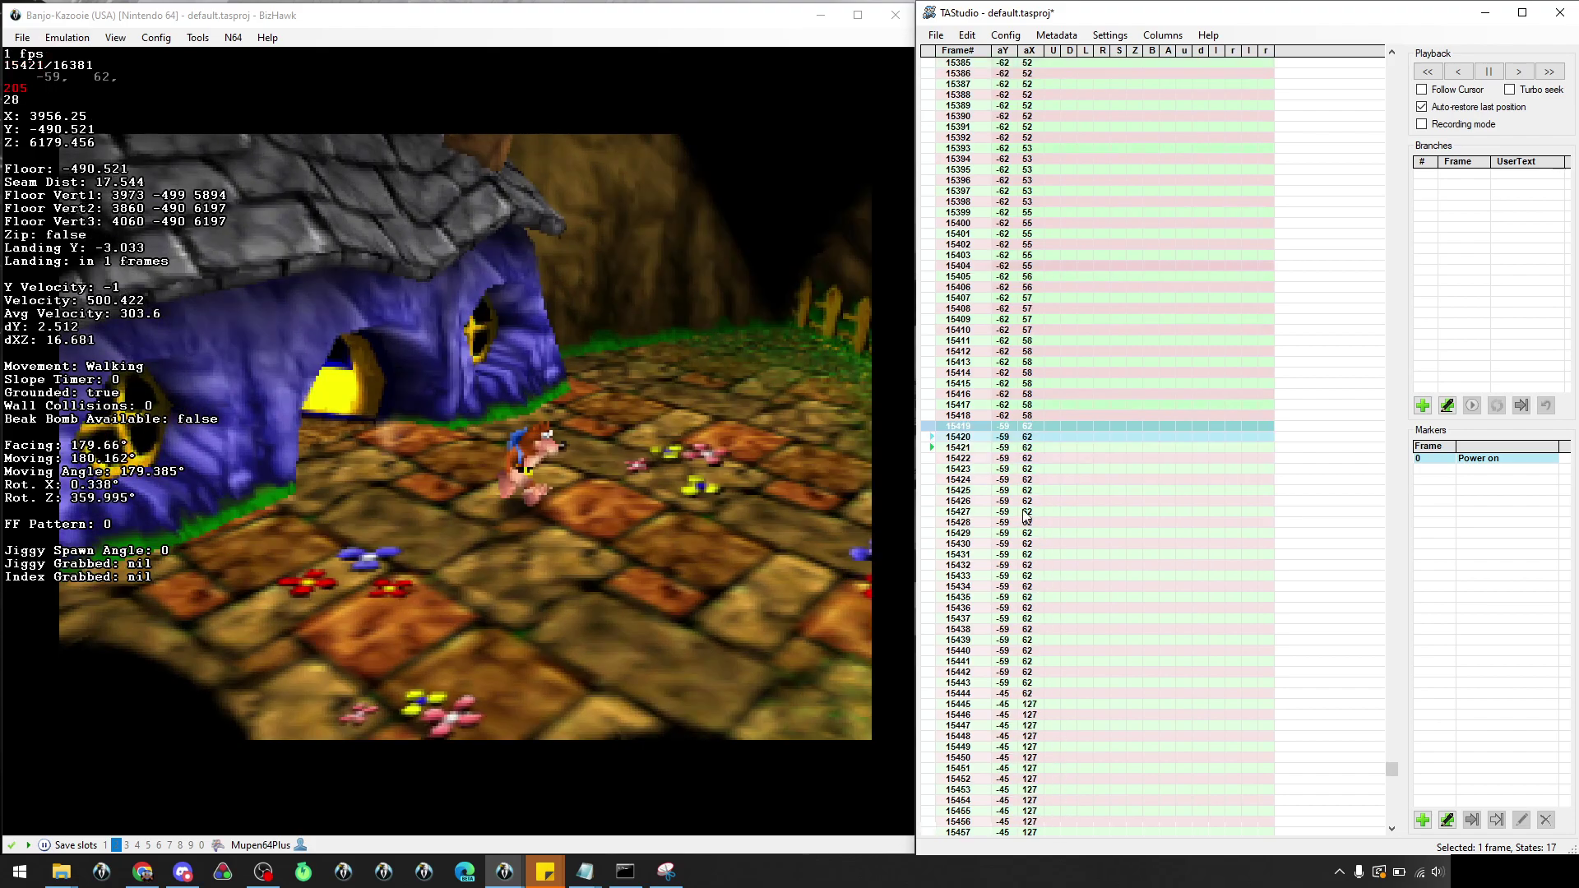
click(928, 448)
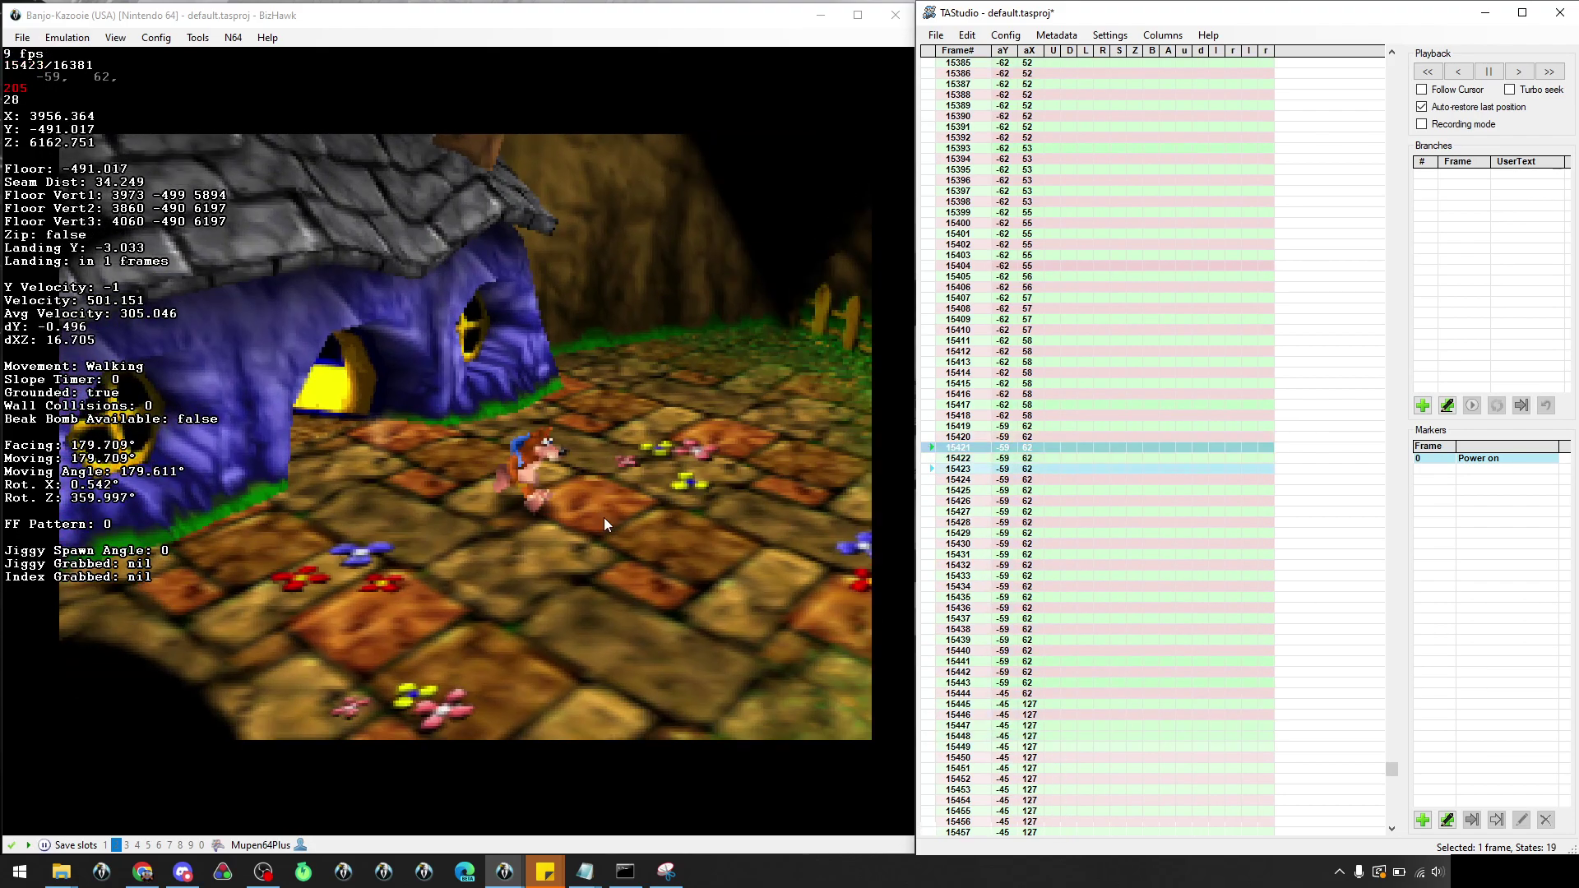
double_click(996, 470)
key(Up)
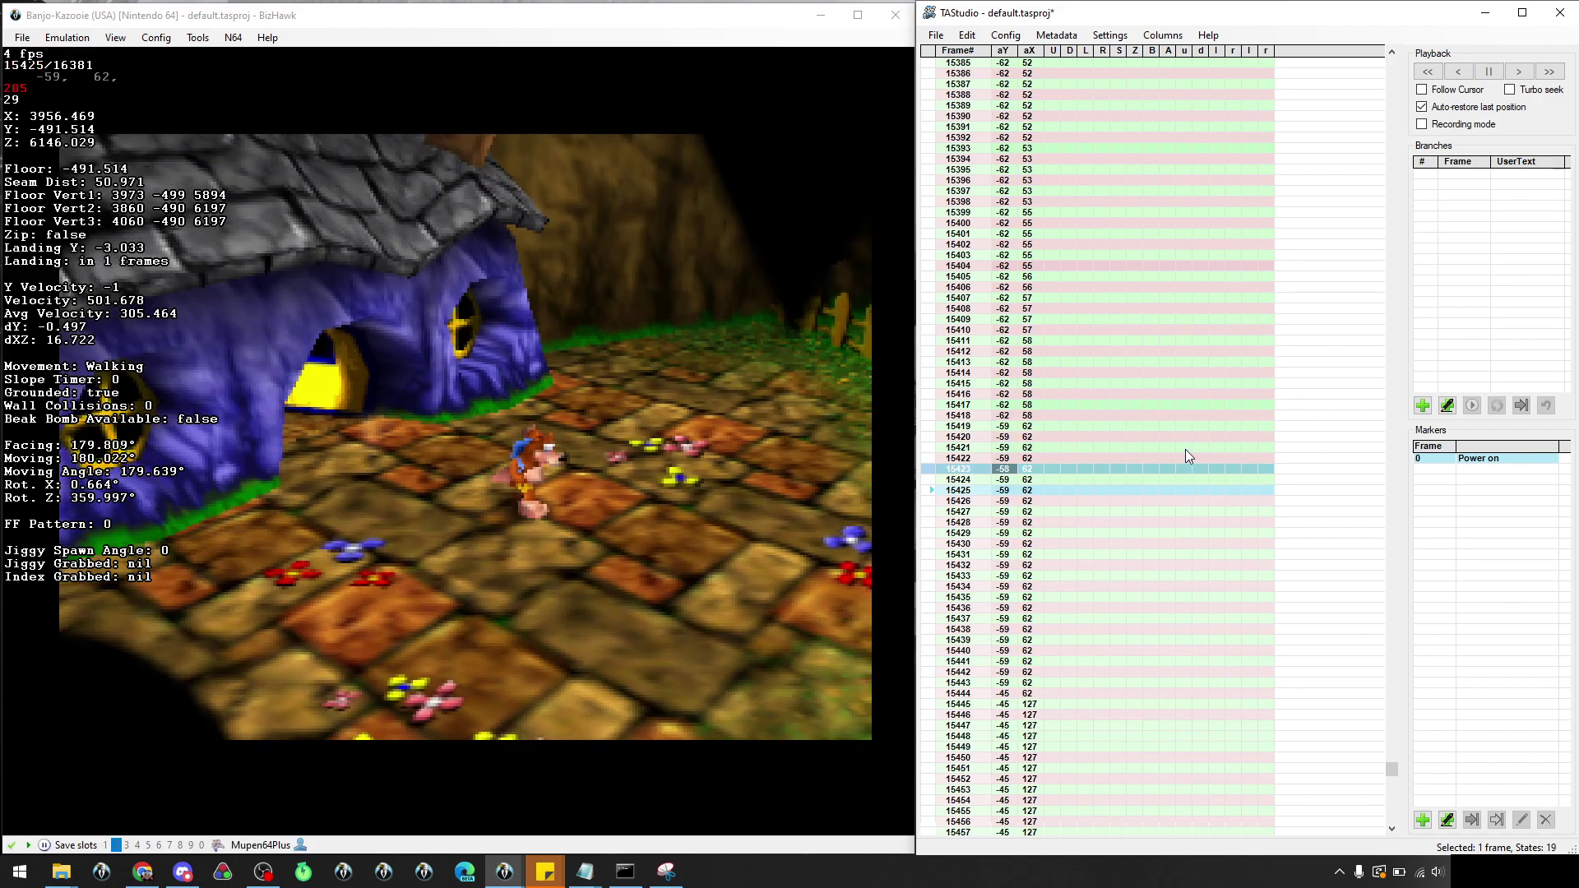
click(1013, 482)
drag(1008, 470, 1017, 705)
click(931, 491)
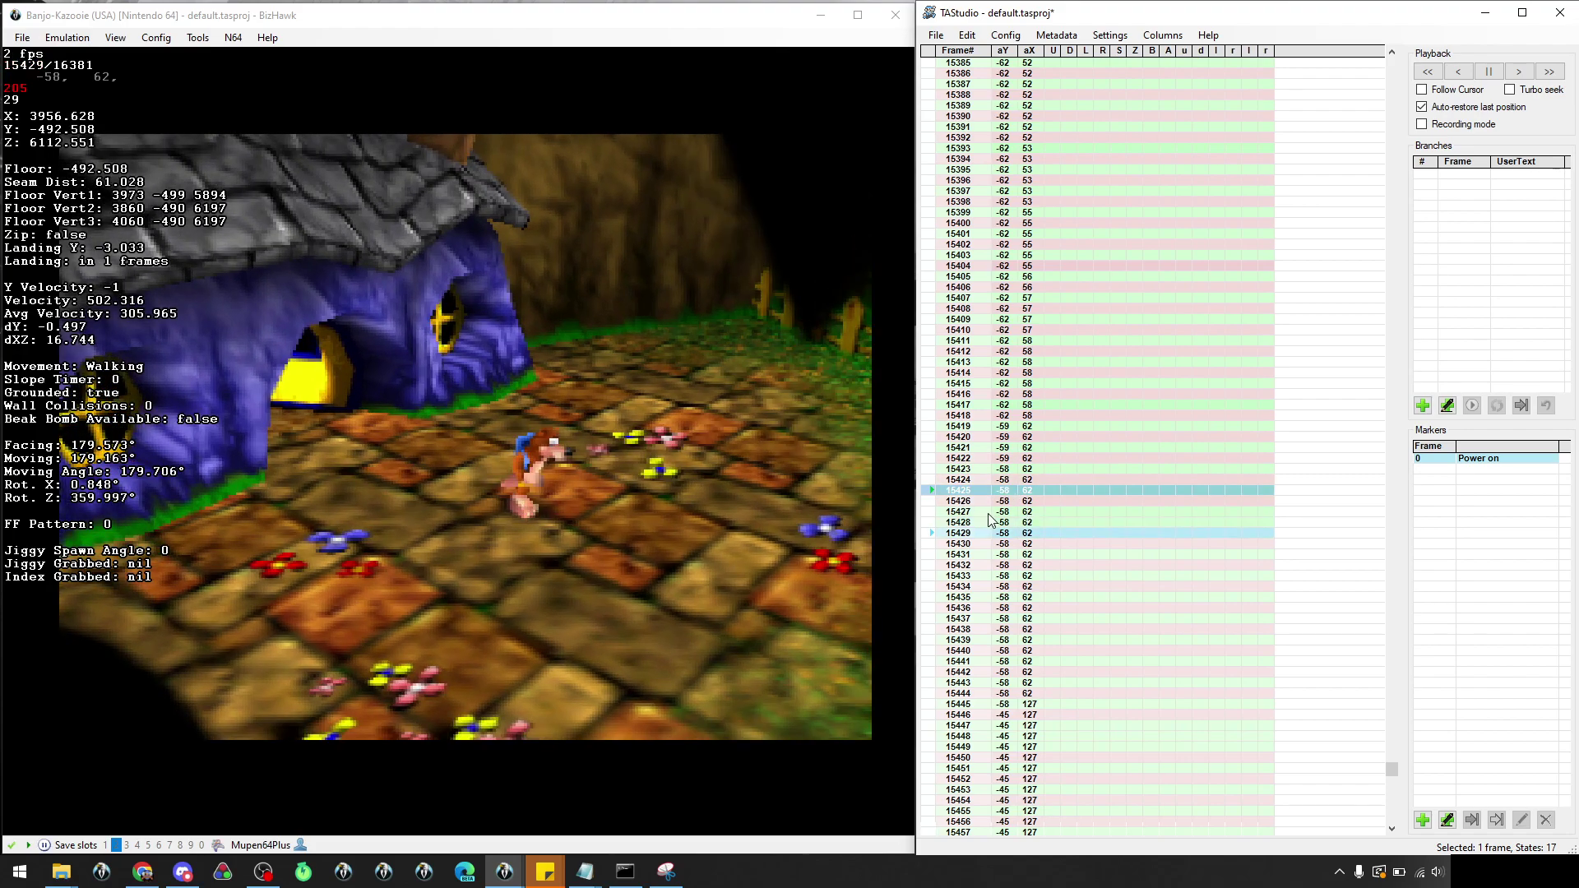
Set analog Y to -56 from frame 15427 through 15446 and extend analog X value 62 through frame 15465
click(1003, 512)
double_click(1004, 512)
key(Up)
key(Up)
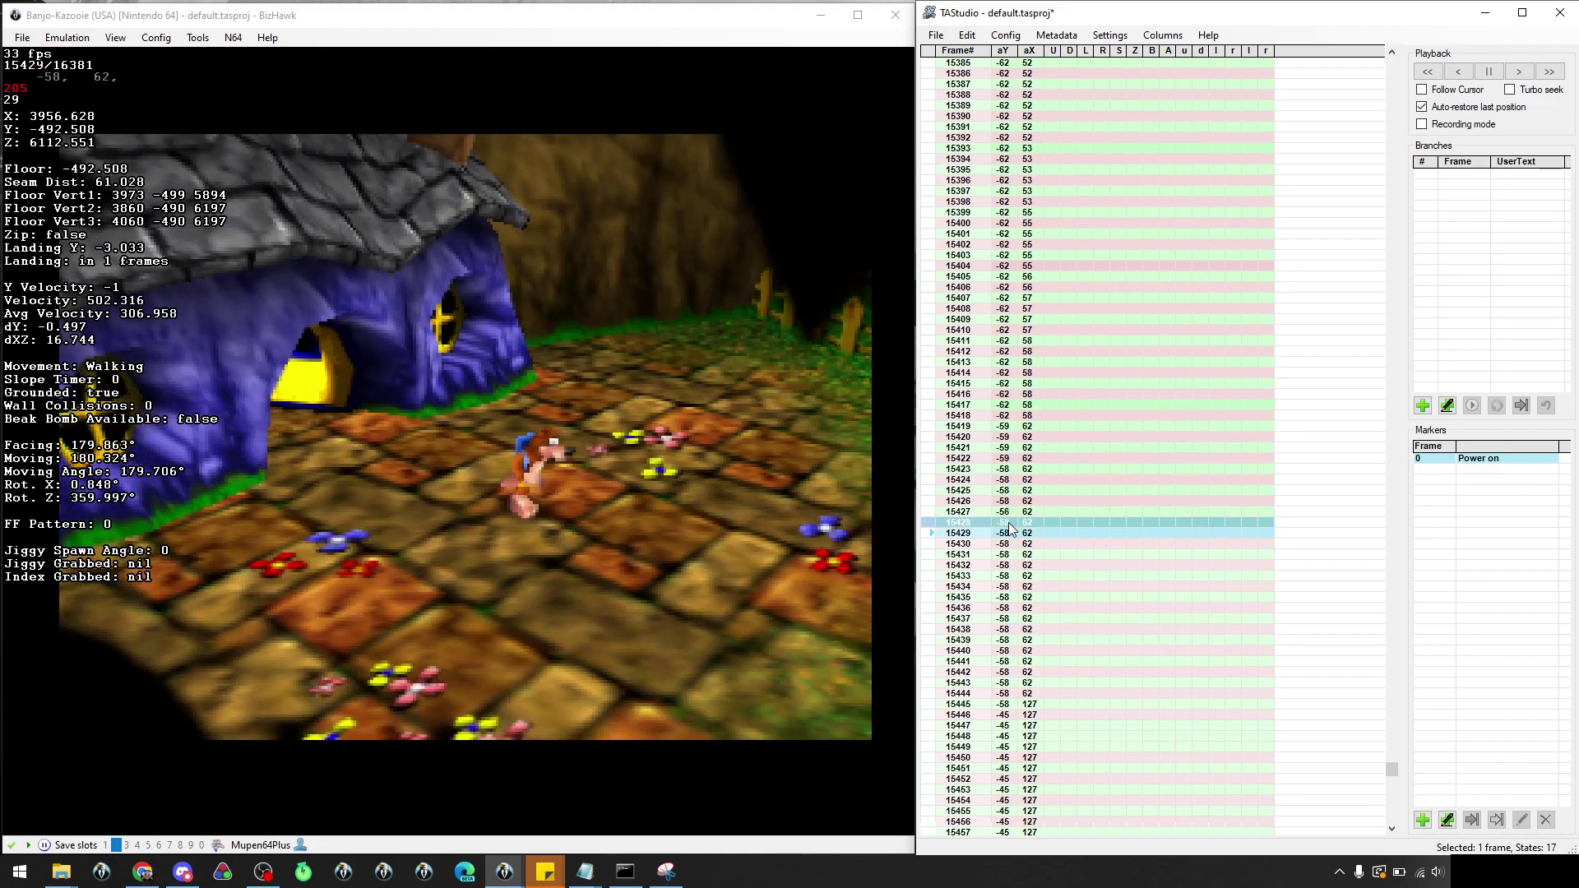
drag(1007, 513, 1020, 722)
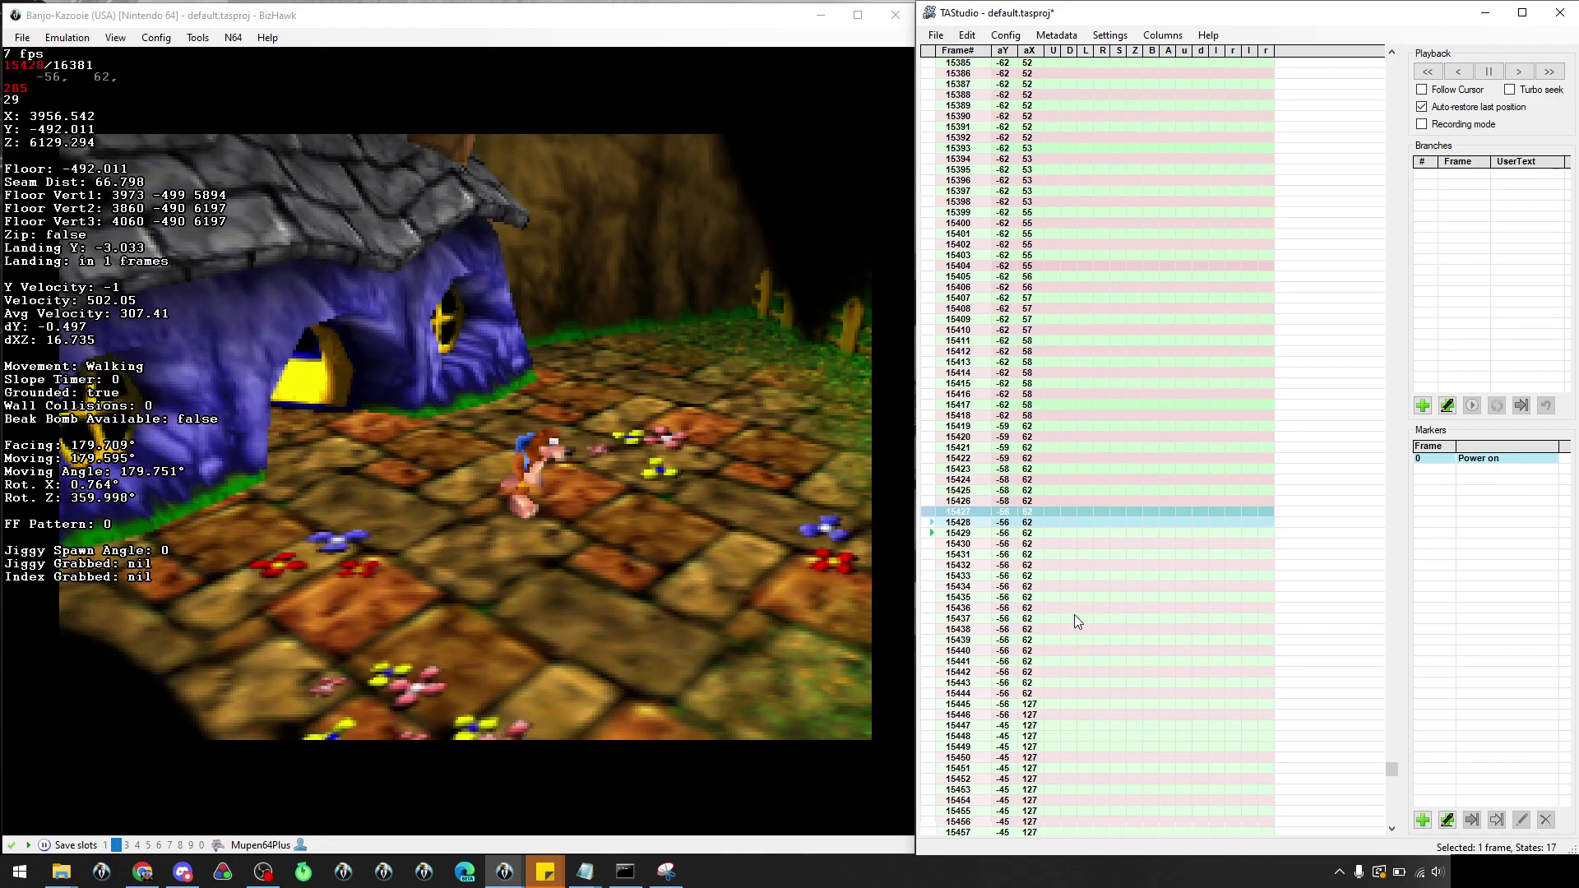
scroll(1053, 627, down, 6)
drag(1028, 470, 1029, 726)
click(940, 321)
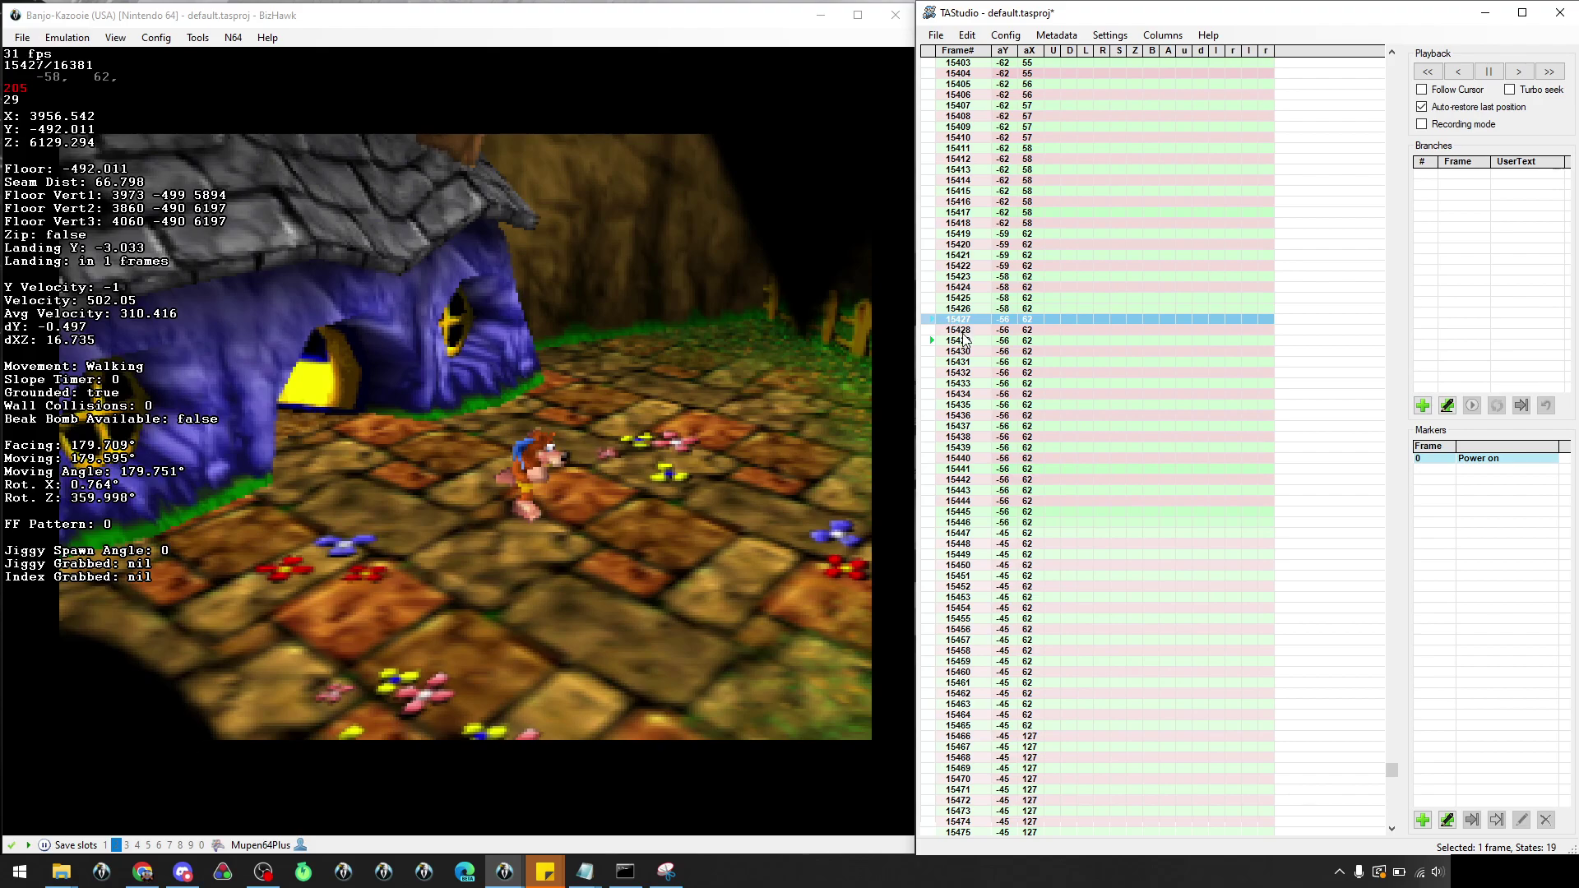
Replay the finished walk from frame 15375 at reduced emulation speed, watching the moving angles until Banjo passes the fence
scroll(959, 329, up, 2)
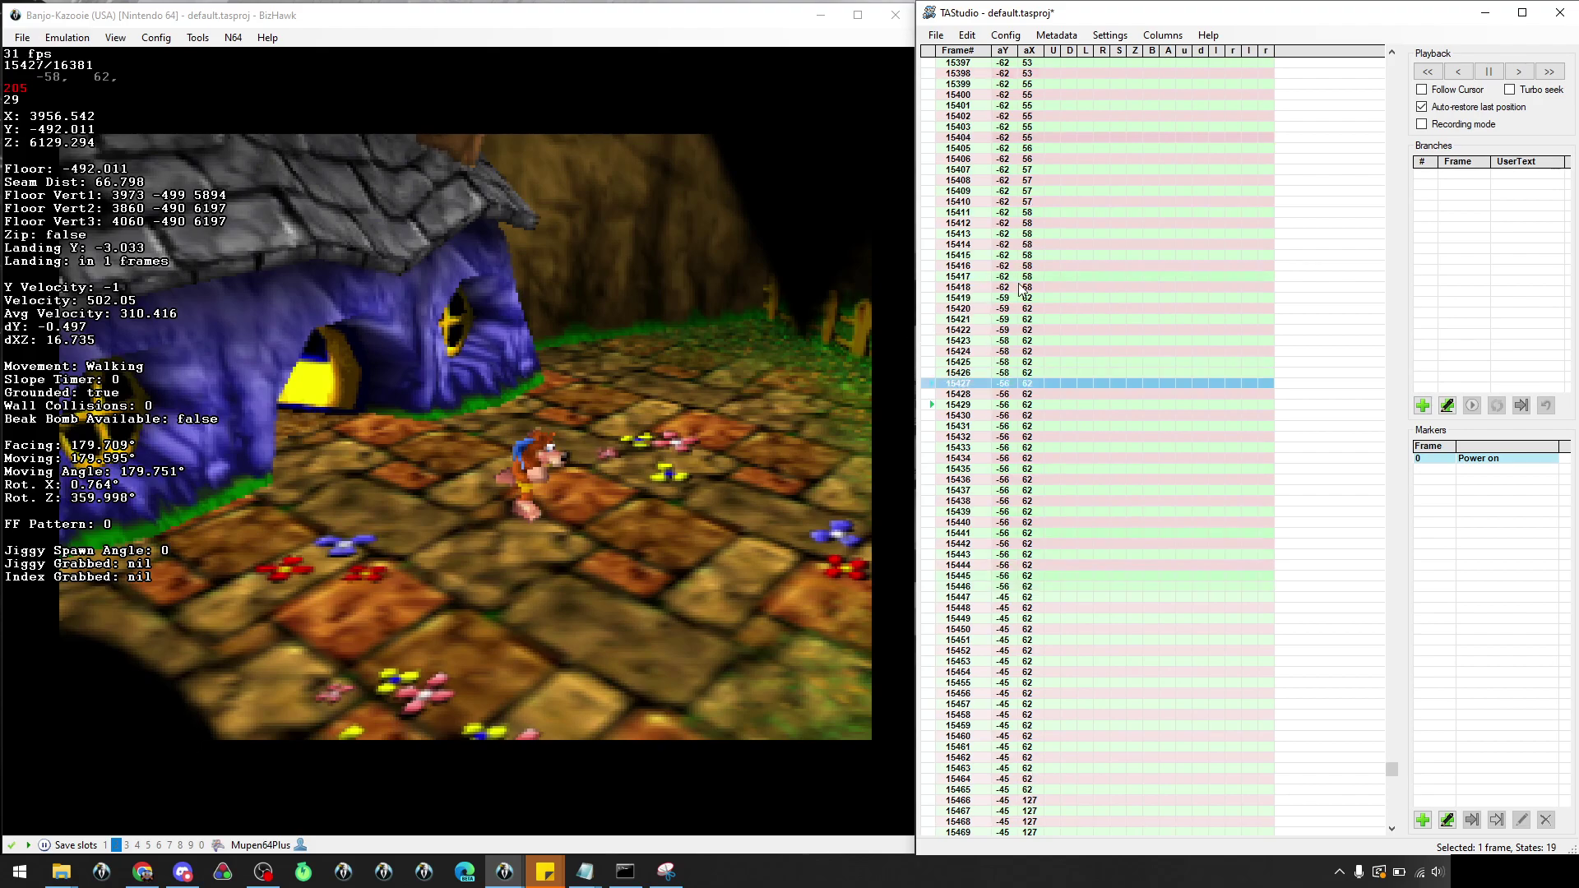
scroll(987, 312, up, 6)
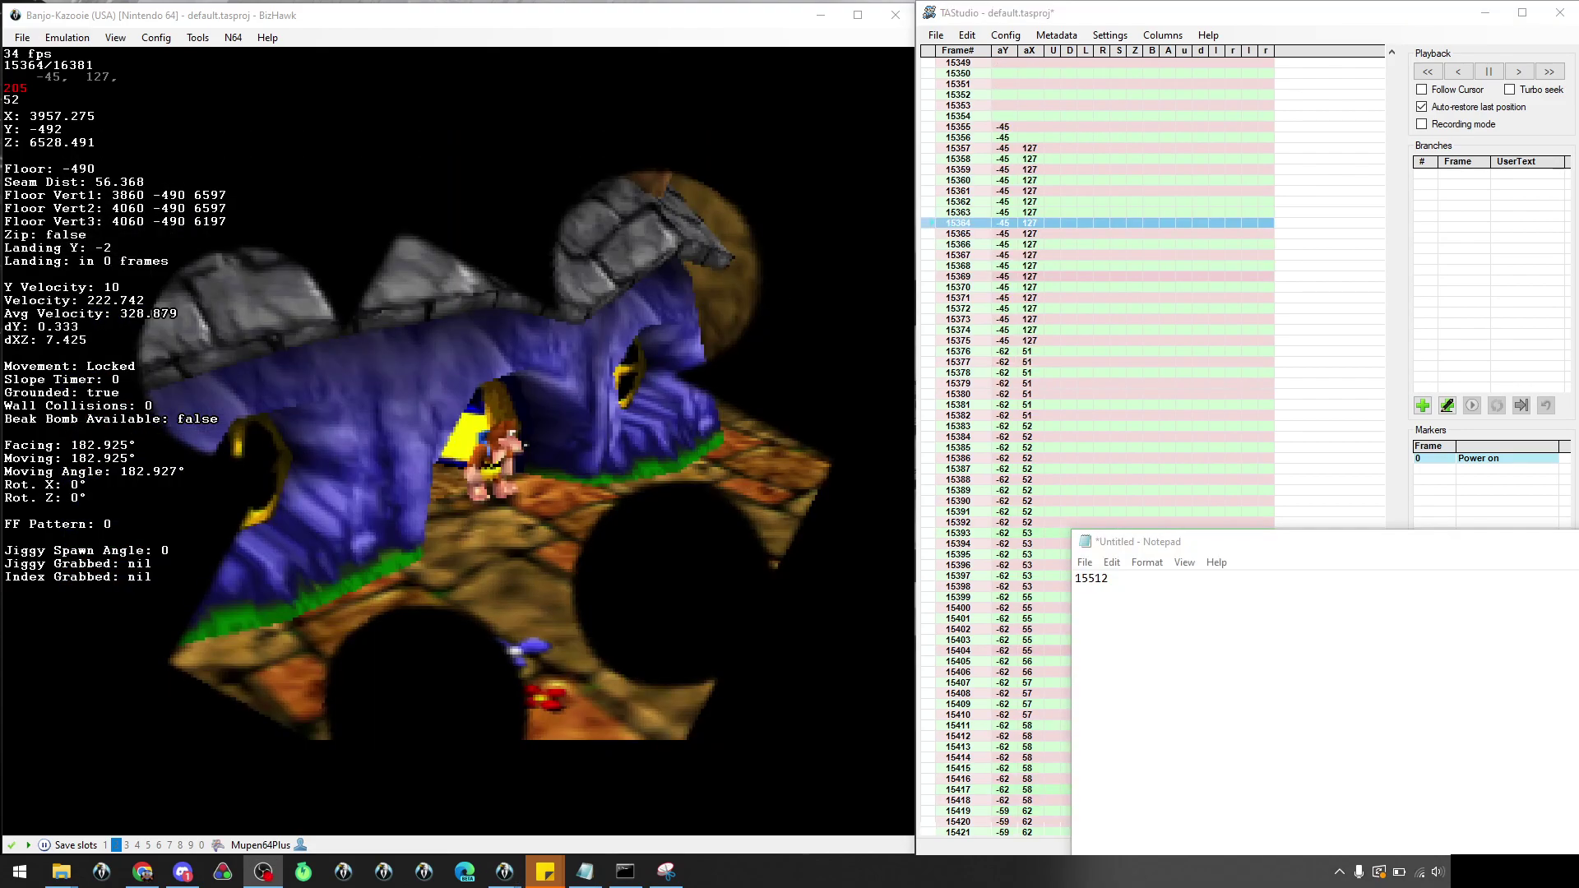
click(925, 587)
scroll(987, 585, down, 12)
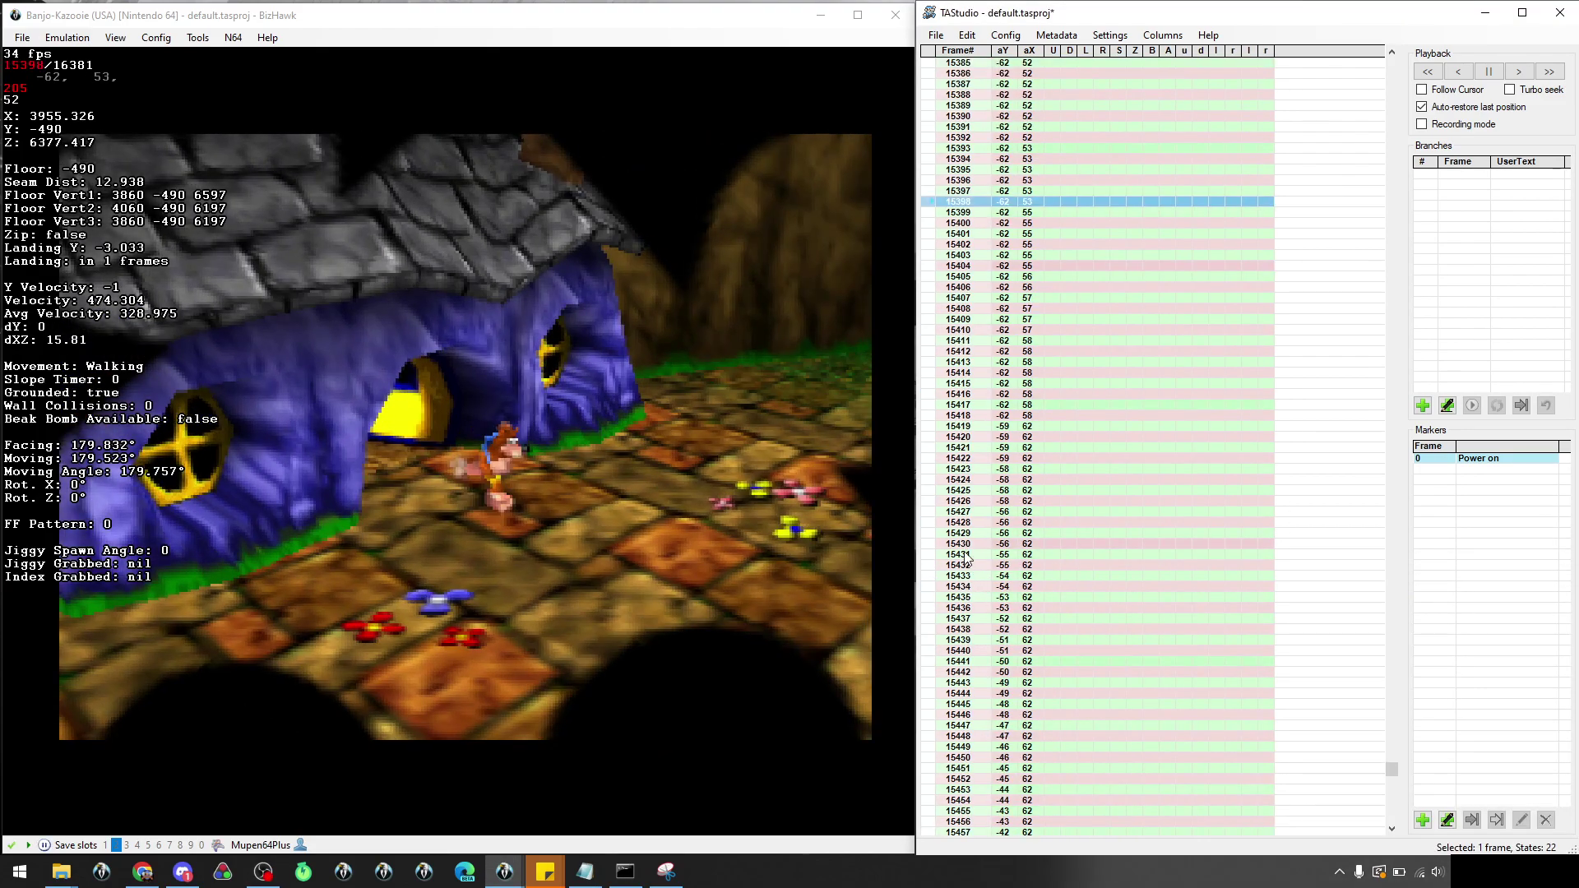
scroll(964, 552, up, 10)
click(931, 277)
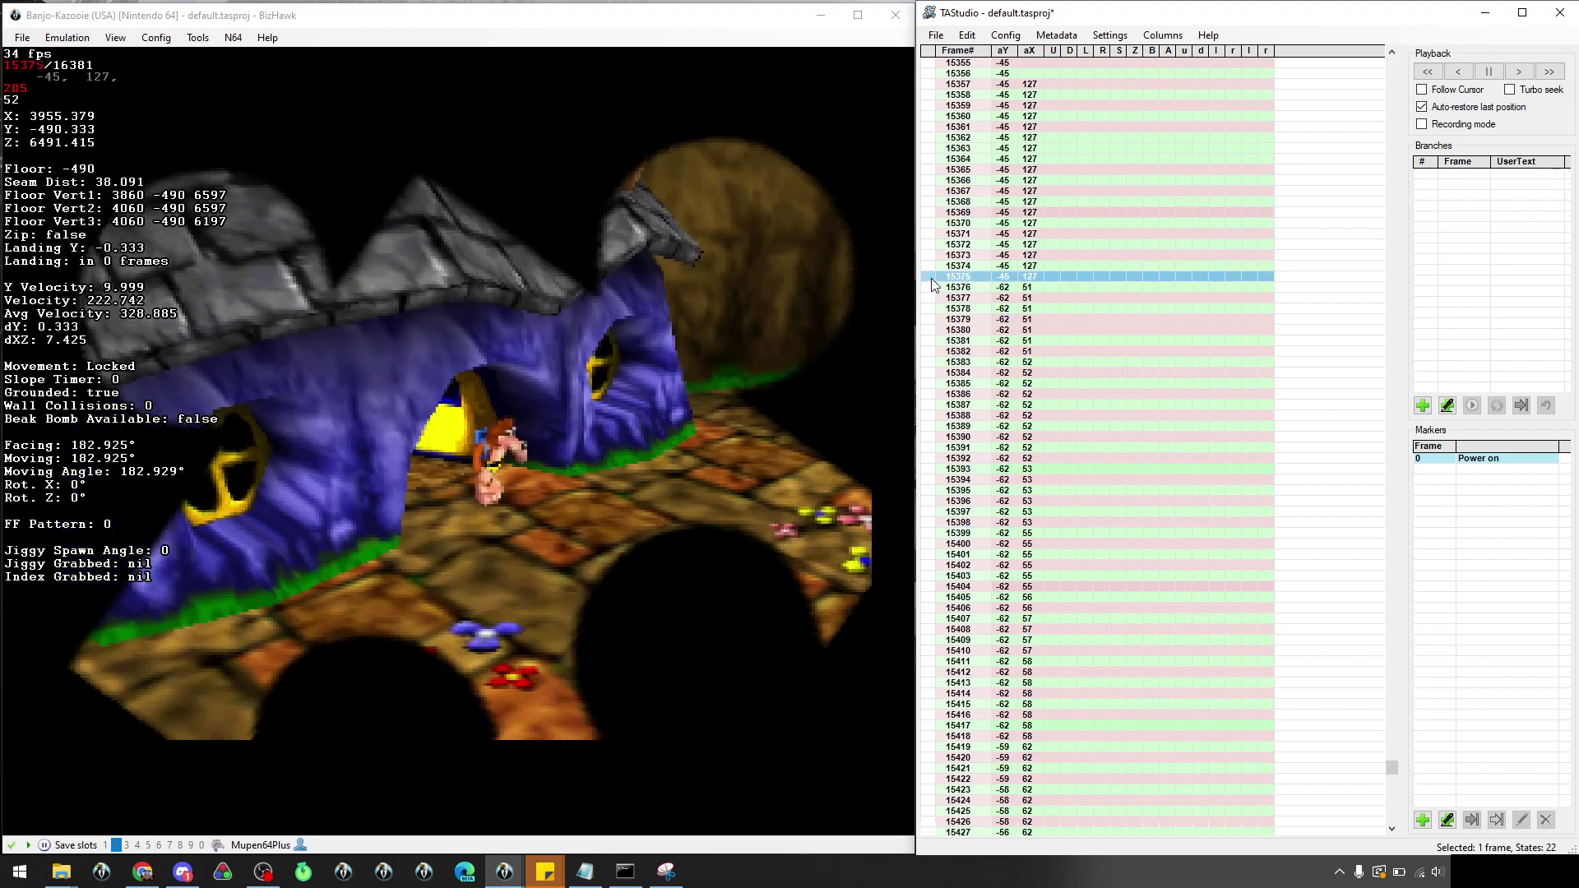
key(minus)
key(minus)
key(minus)
key(minus)
key(minus)
key(minus)
key(minus)
key(minus)
key(minus)
click(185, 483)
key(Pause)
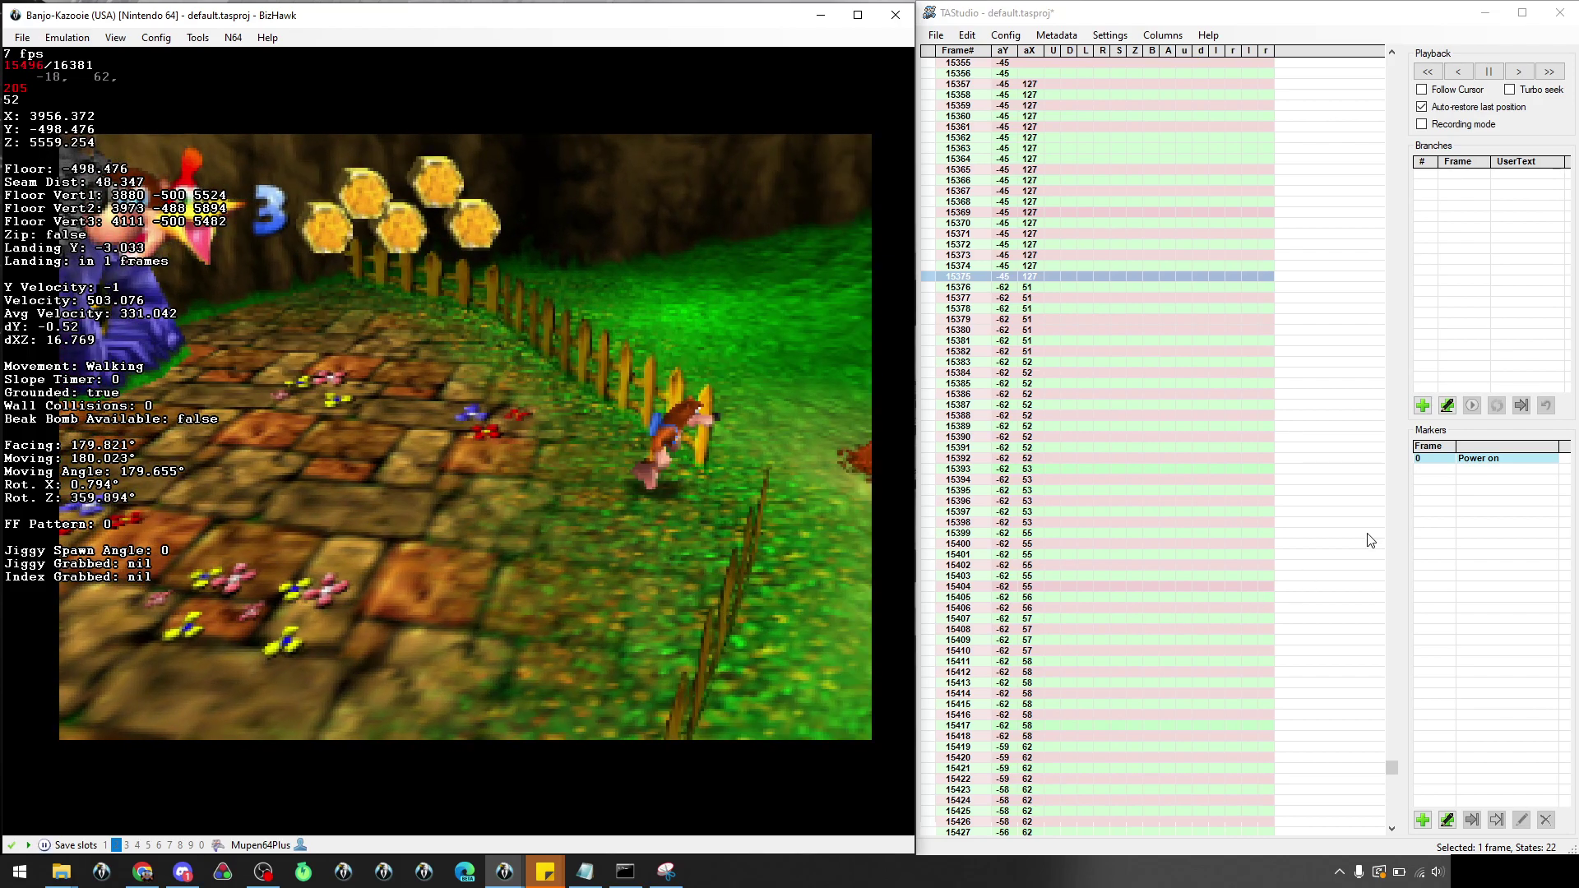
Advance frame by frame from 15504 to 15508 at the molehill and compare with the frame number noted in Notepad
click(1456, 93)
click(1454, 93)
scroll(1091, 546, down, 8)
click(585, 872)
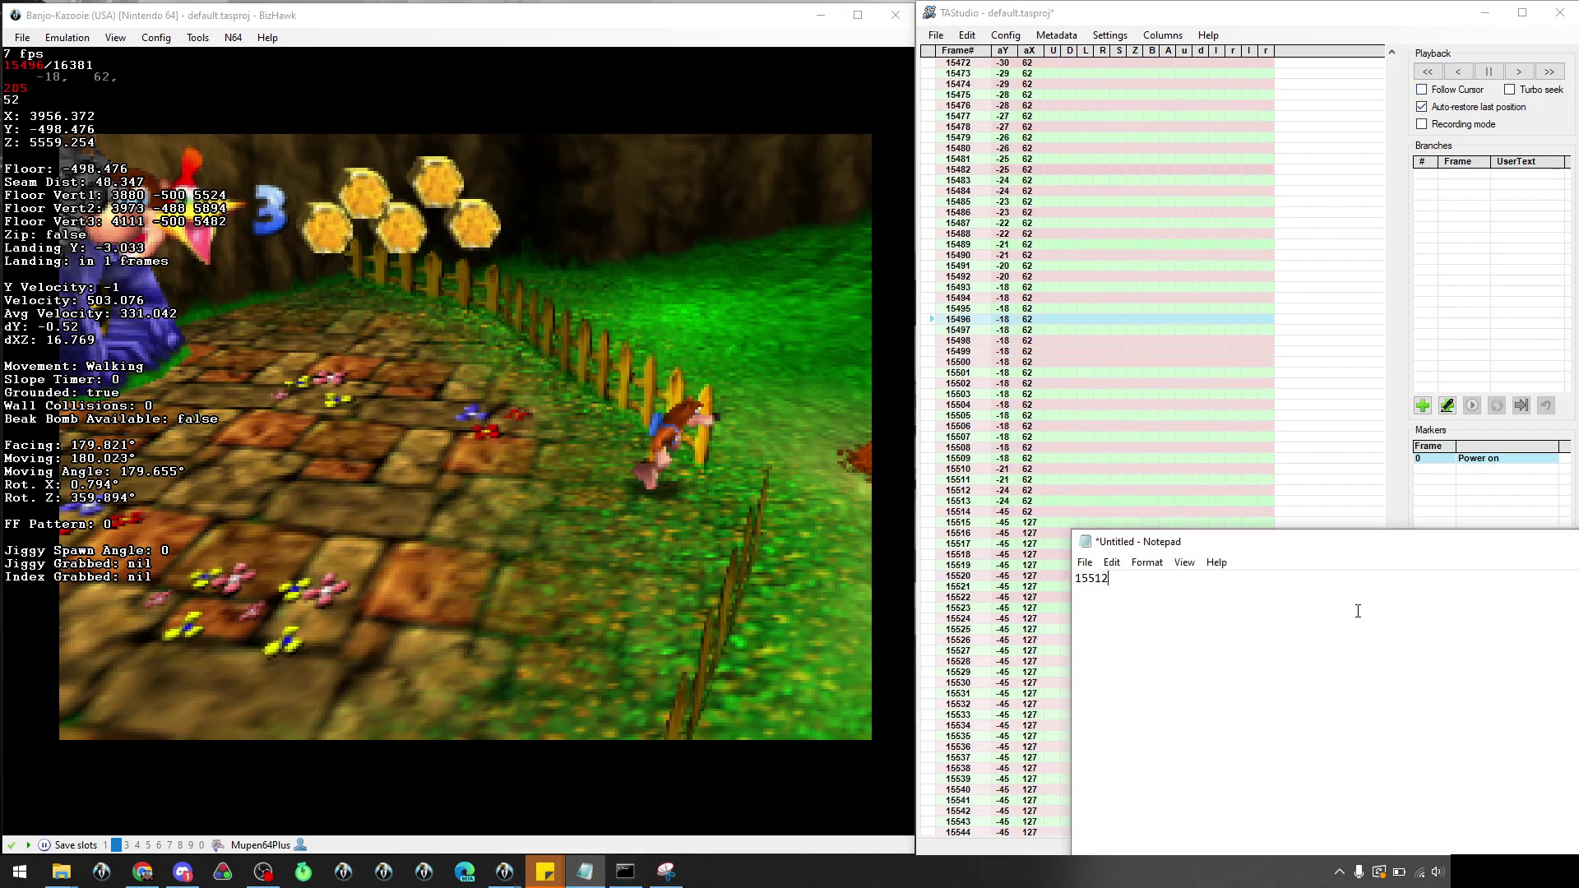
drag(1161, 590, 1060, 596)
click(924, 404)
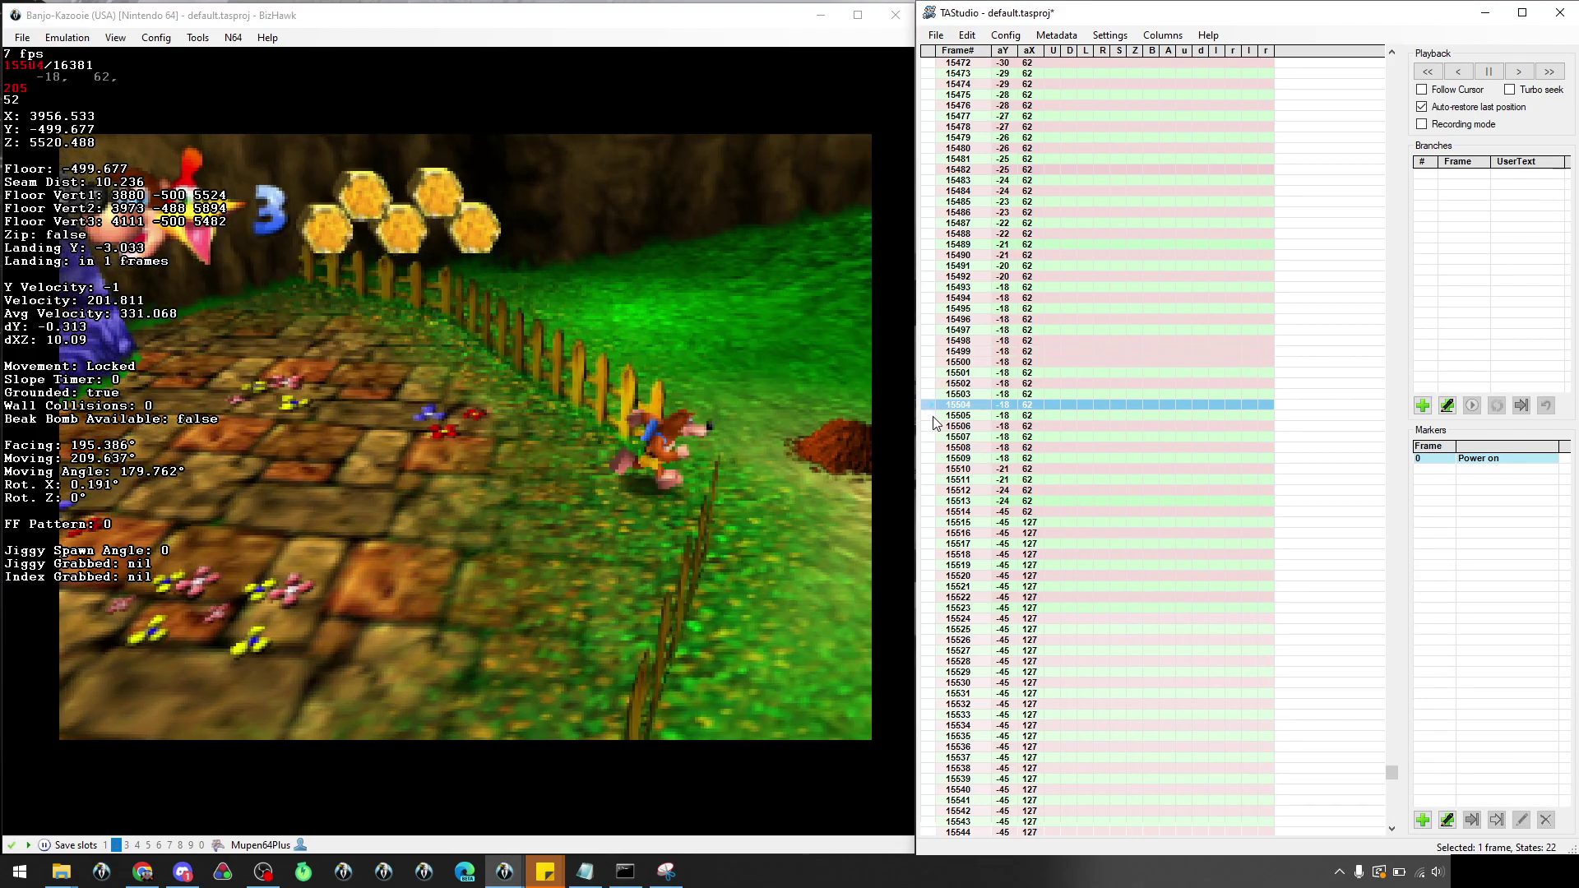
key(f)
key(f)
key(f)
key(f)
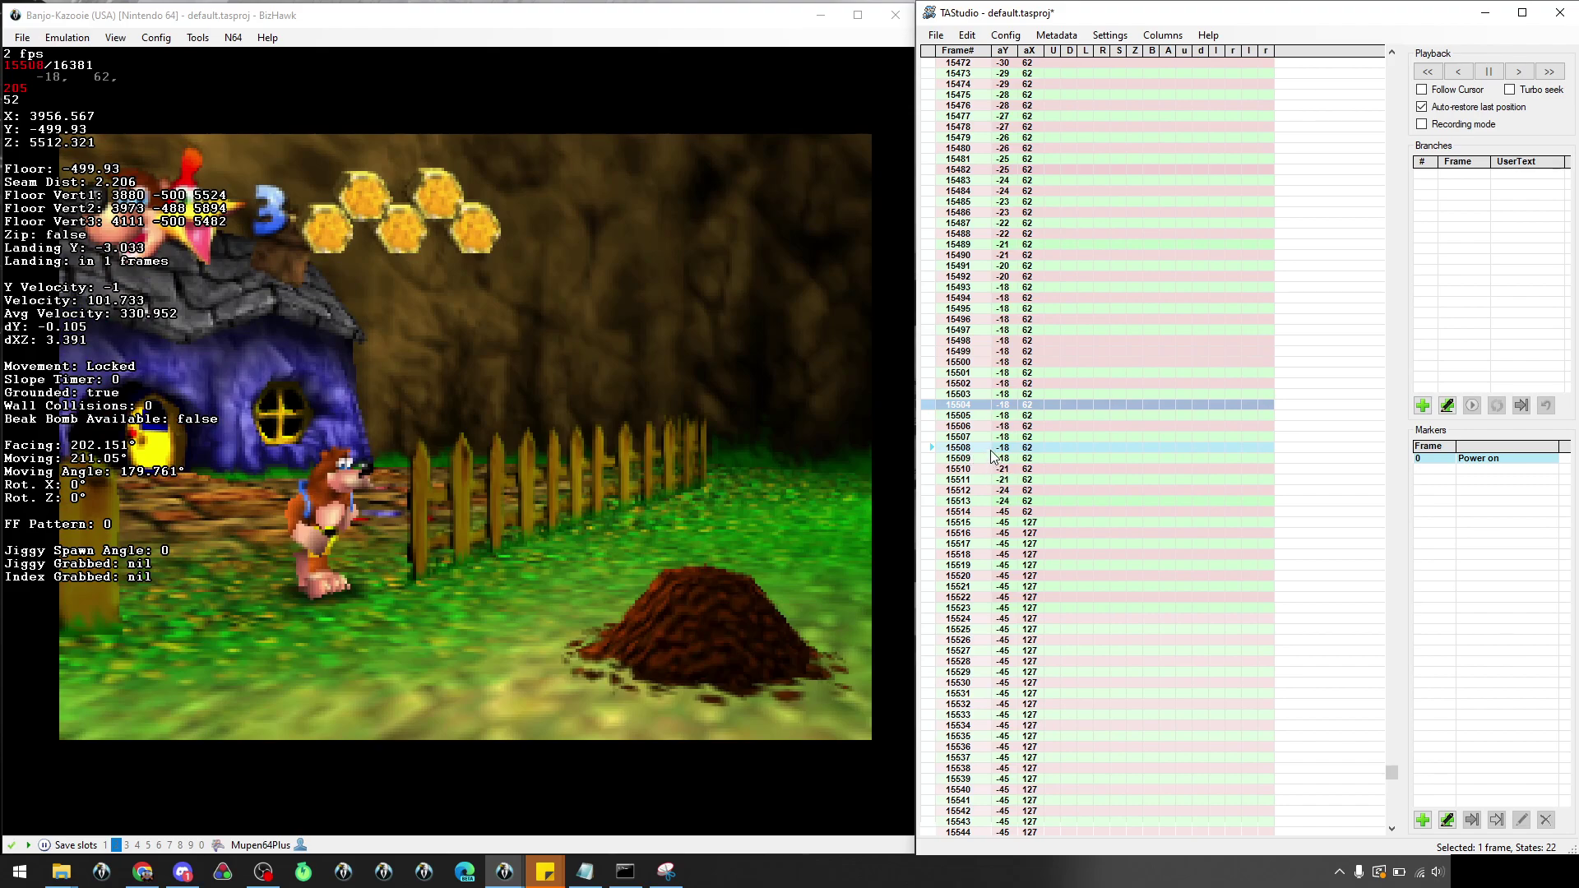
key(alt+Tab)
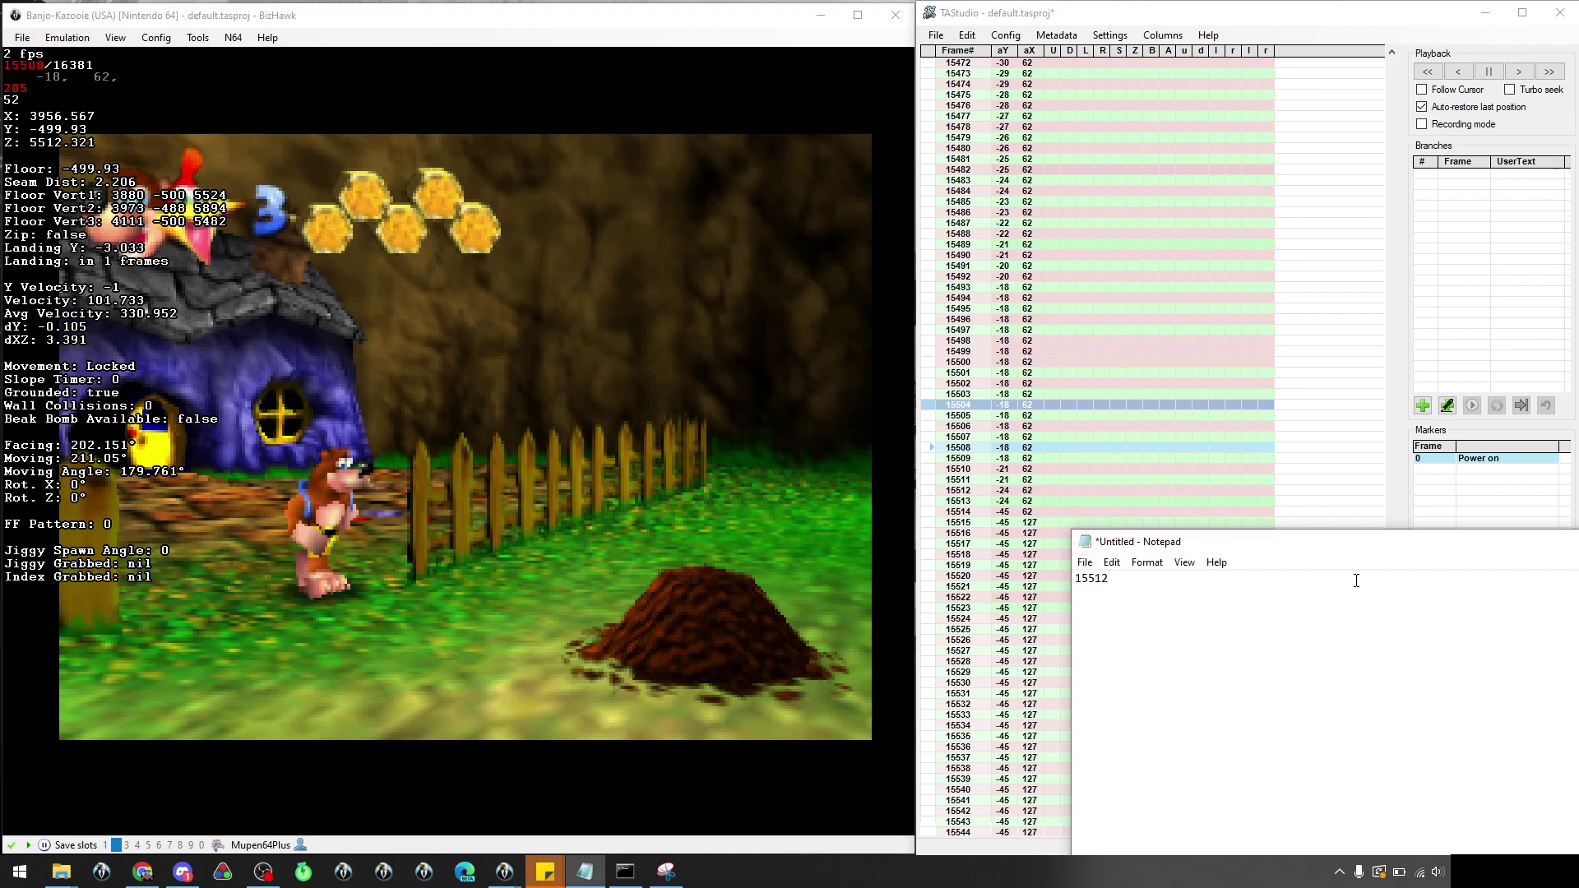
Return to frame 15487 and review the analog X and Y values along the whole walk from frame 15376
click(927, 232)
scroll(927, 233, up, 15)
scroll(929, 233, up, 14)
scroll(929, 232, down, 4)
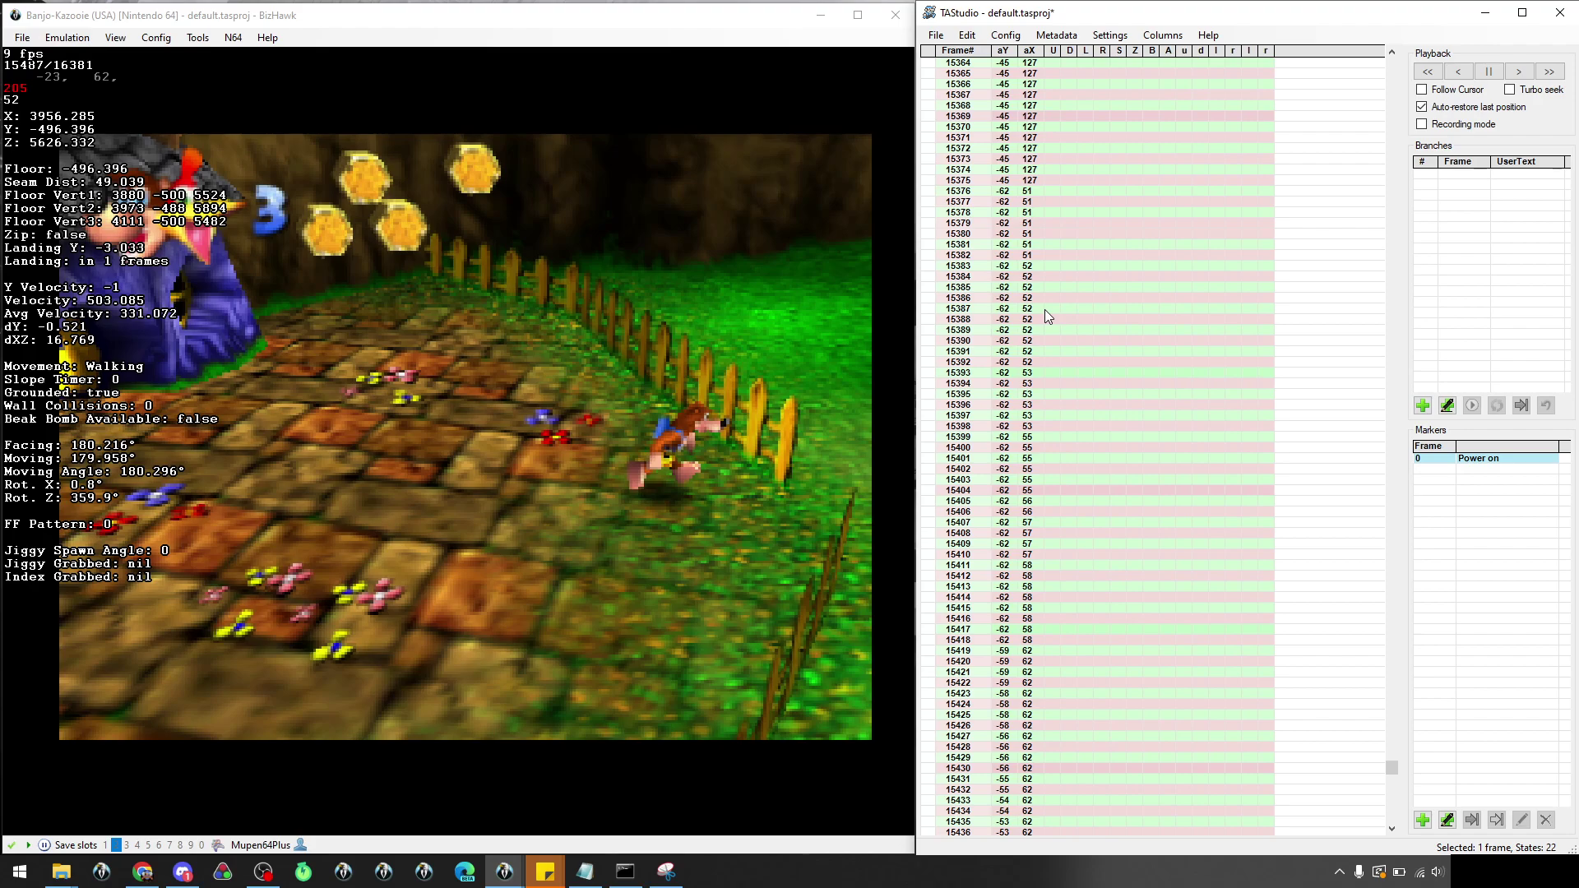
scroll(1014, 285, down, 12)
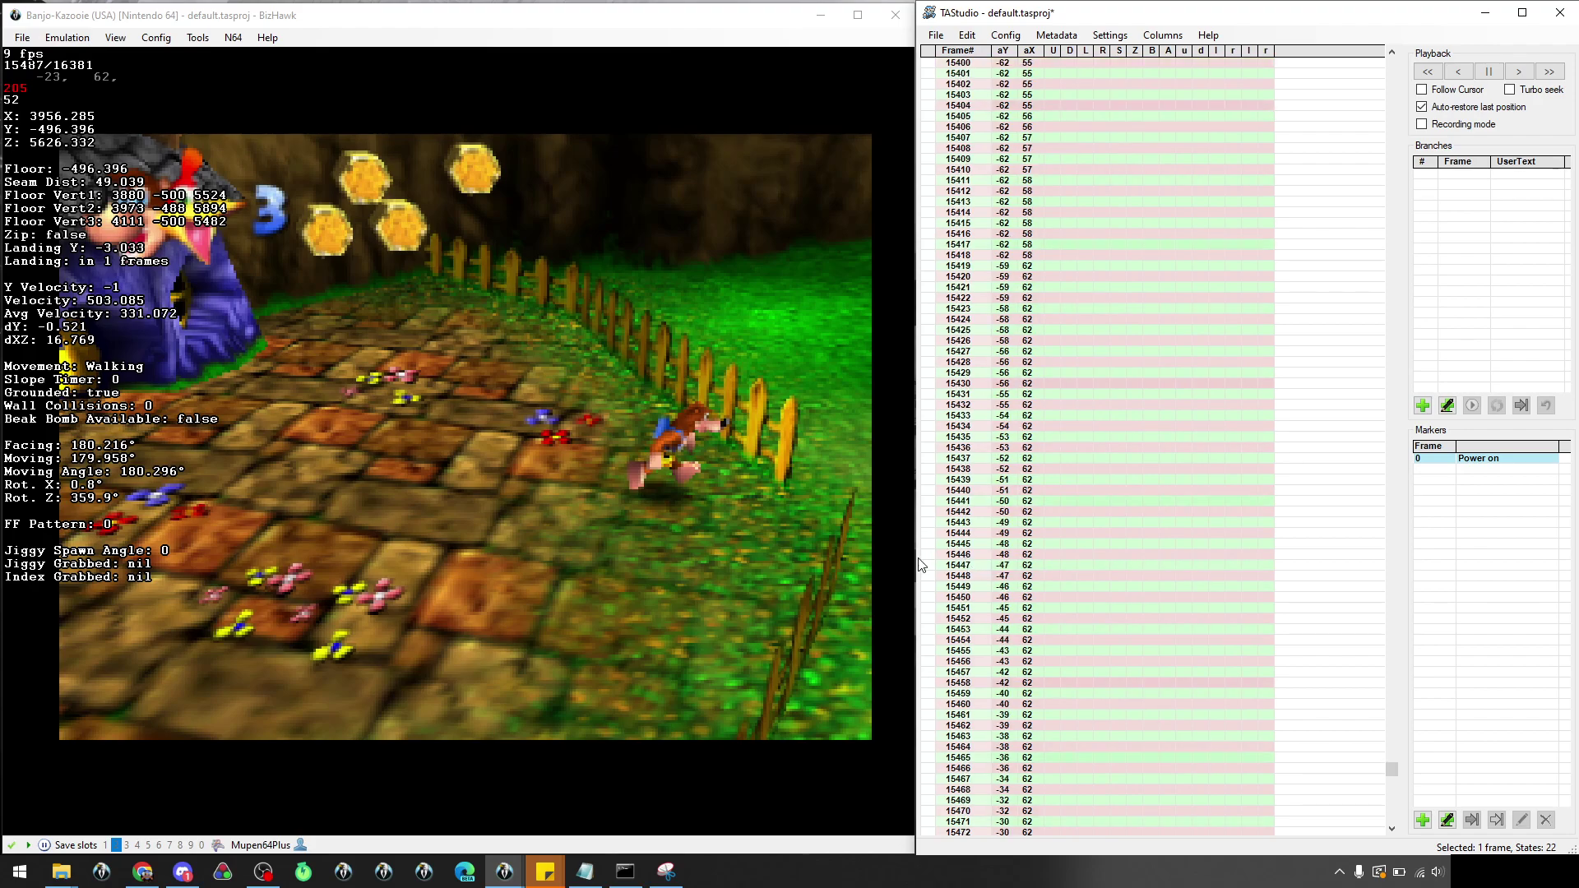
scroll(963, 552, down, 4)
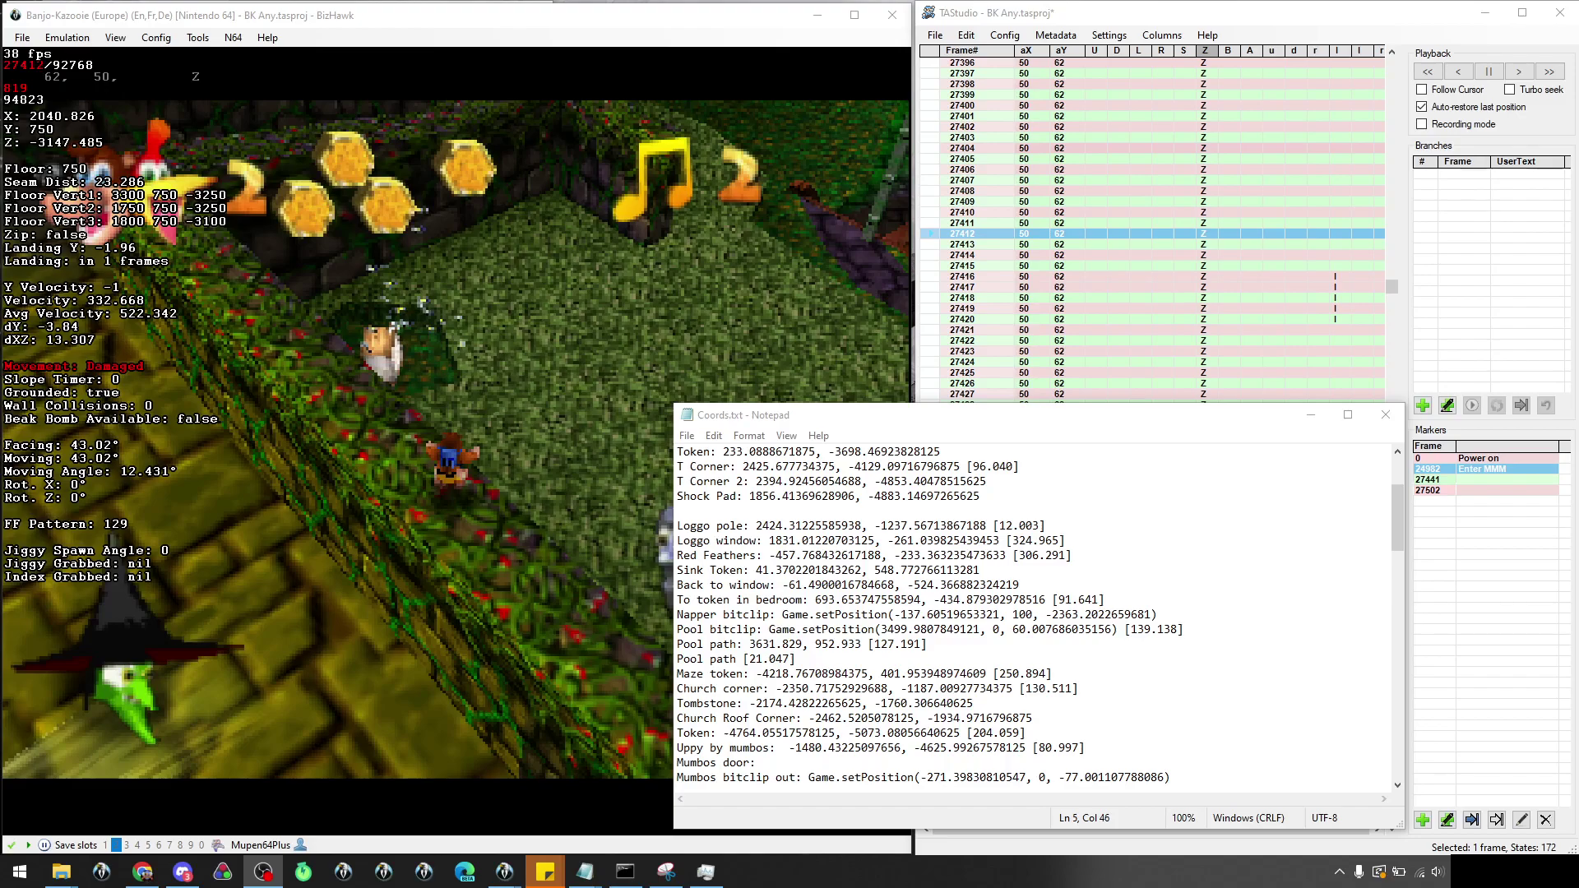
Review the target coordinates and angles in Coords.txt, highlighting the Loggo pole entry, and minimise the notes
scroll(885, 497, up, 3)
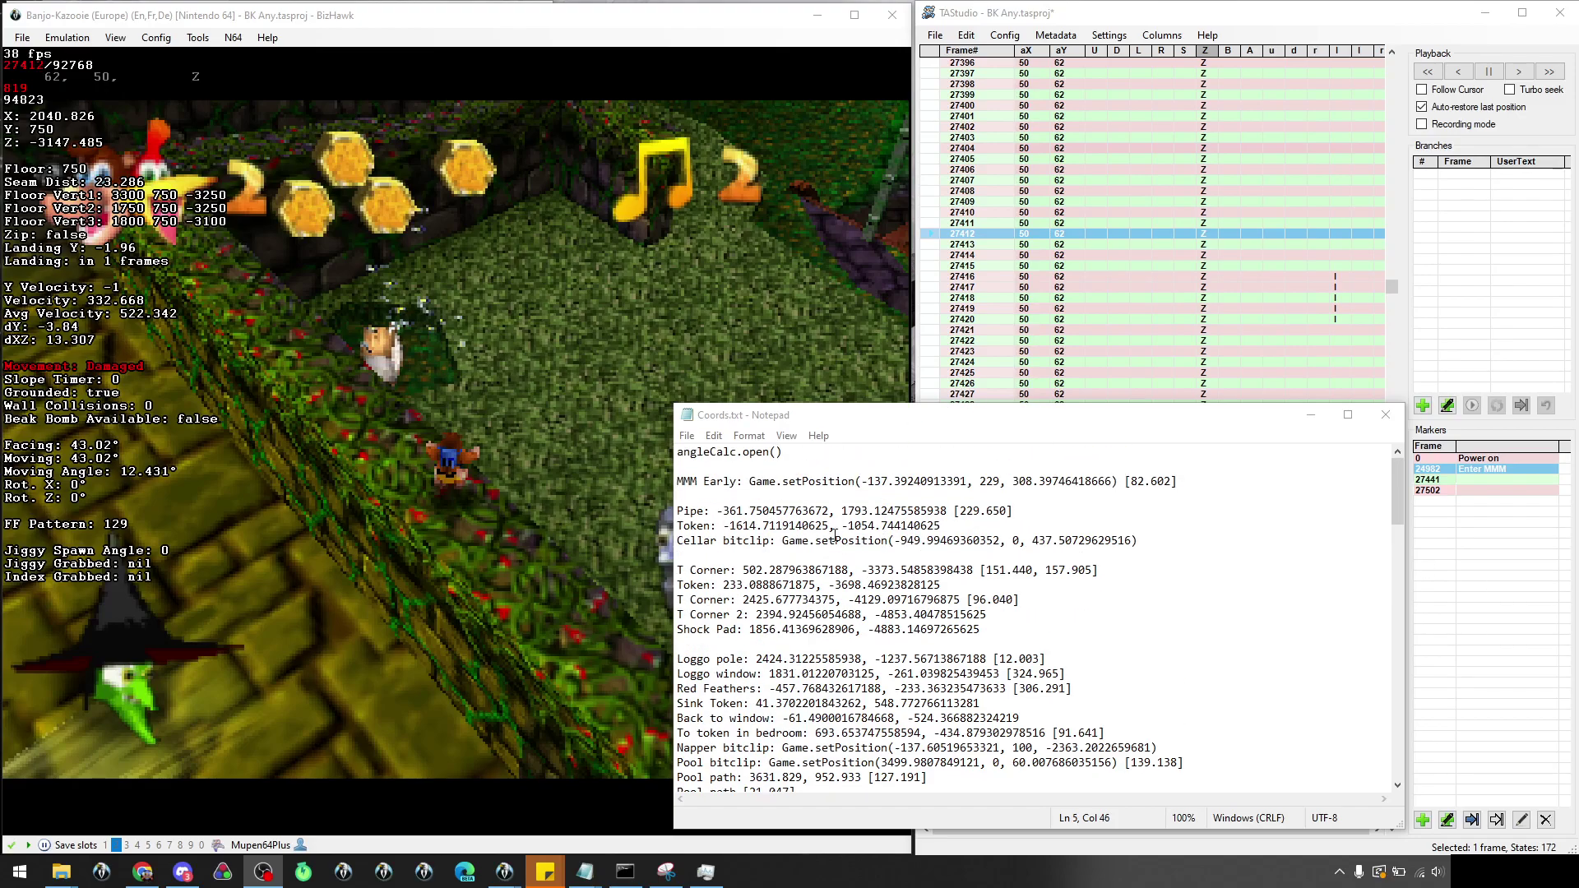
drag(705, 511, 787, 623)
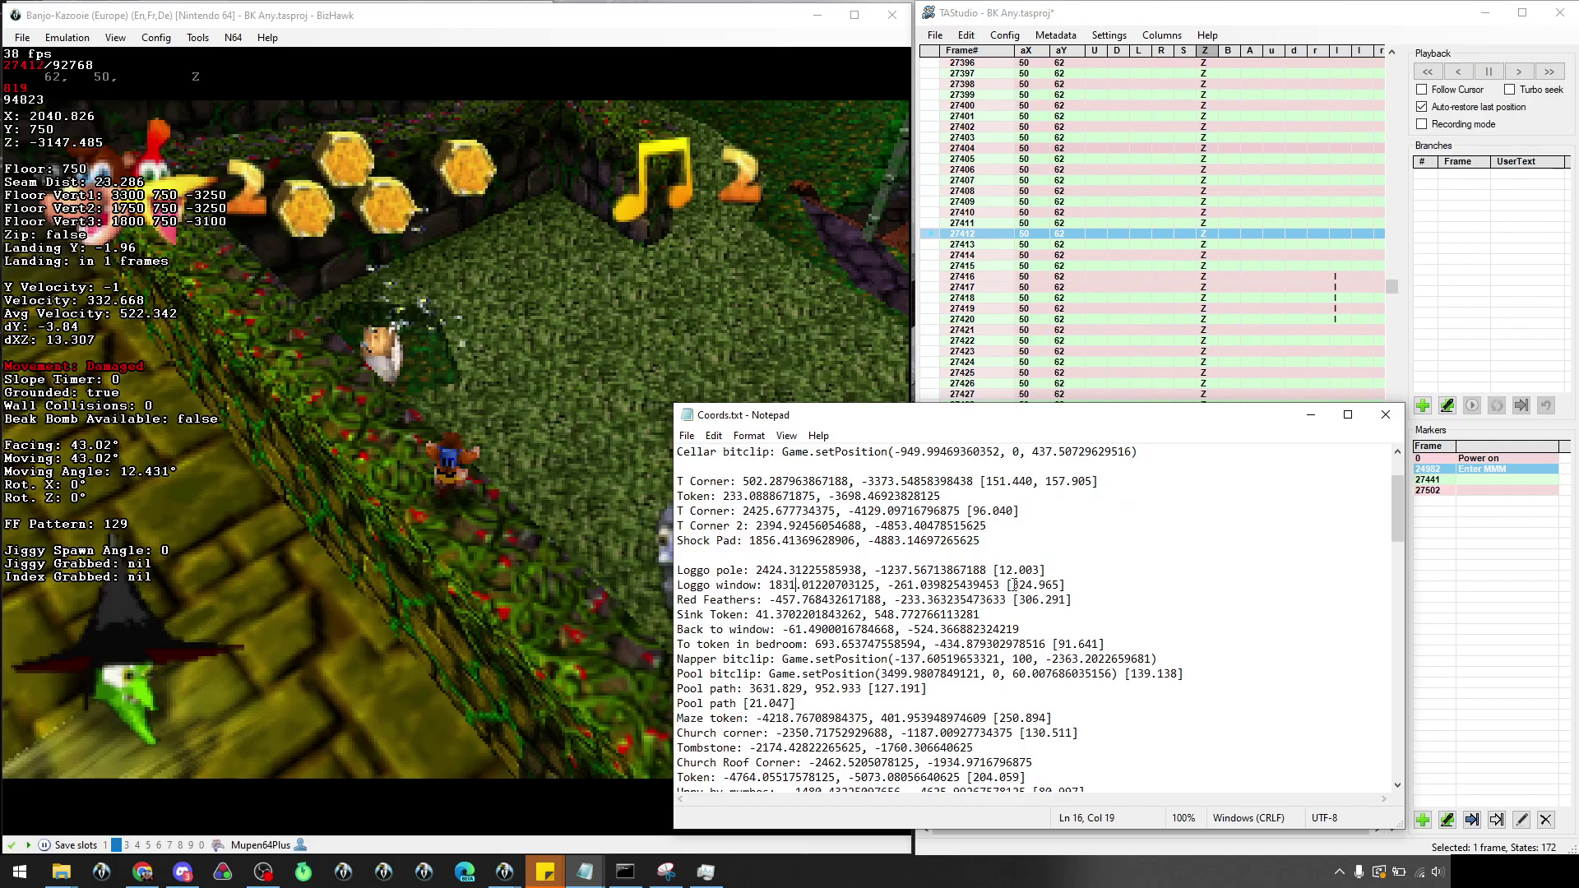
drag(995, 569, 1060, 569)
drag(689, 570, 1040, 571)
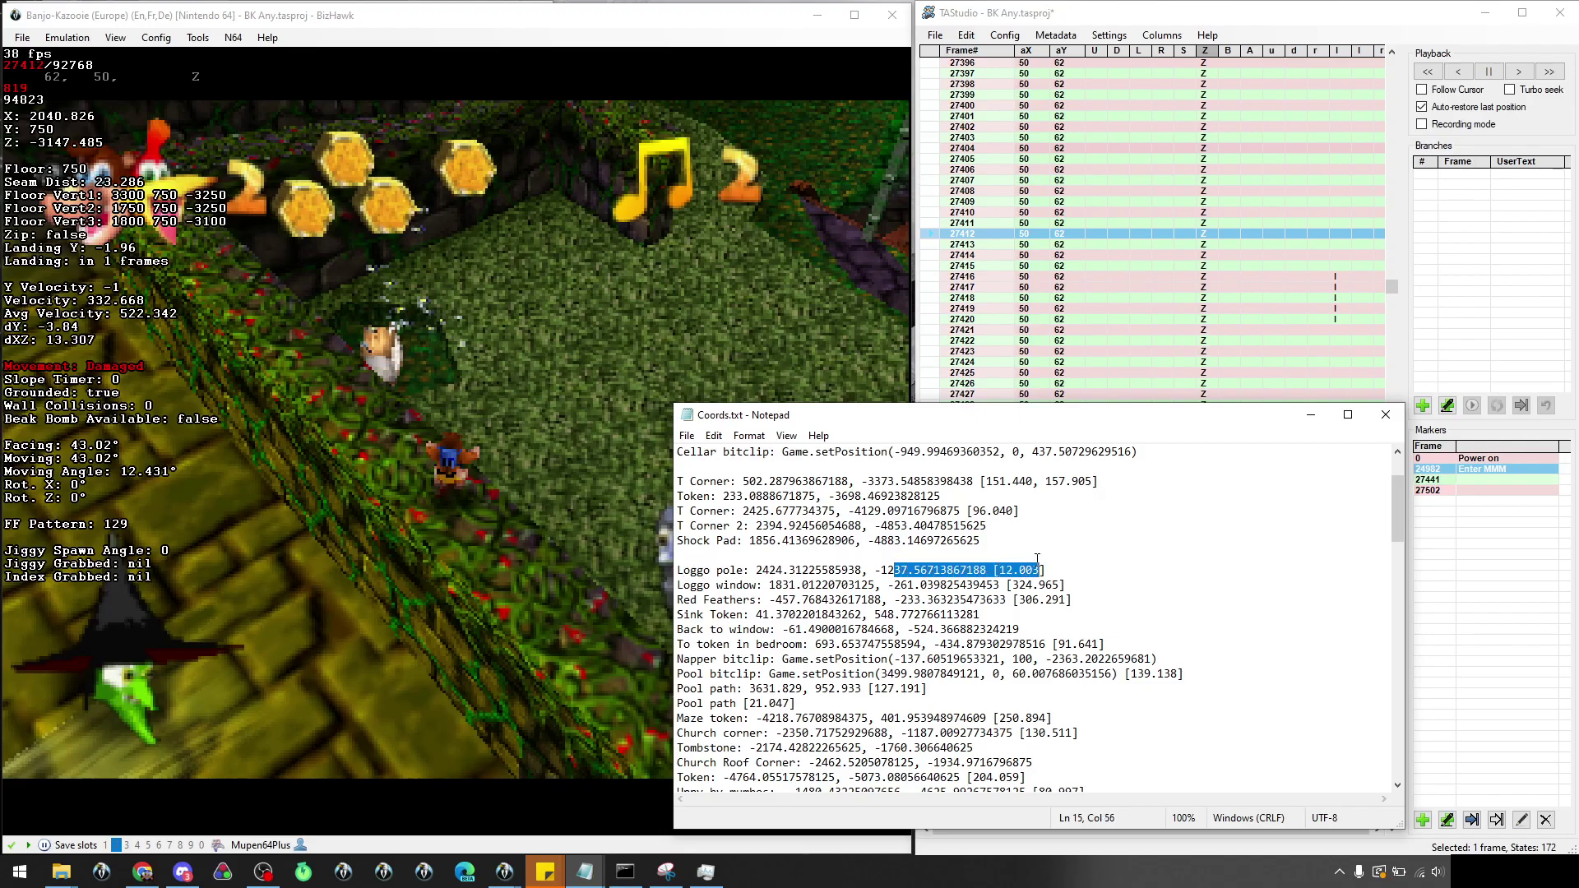
click(1307, 423)
Play the BK Any movie from frame 27420 to frame 27545, checking Banjo's moving angle on the way to the Loggo pole
click(925, 319)
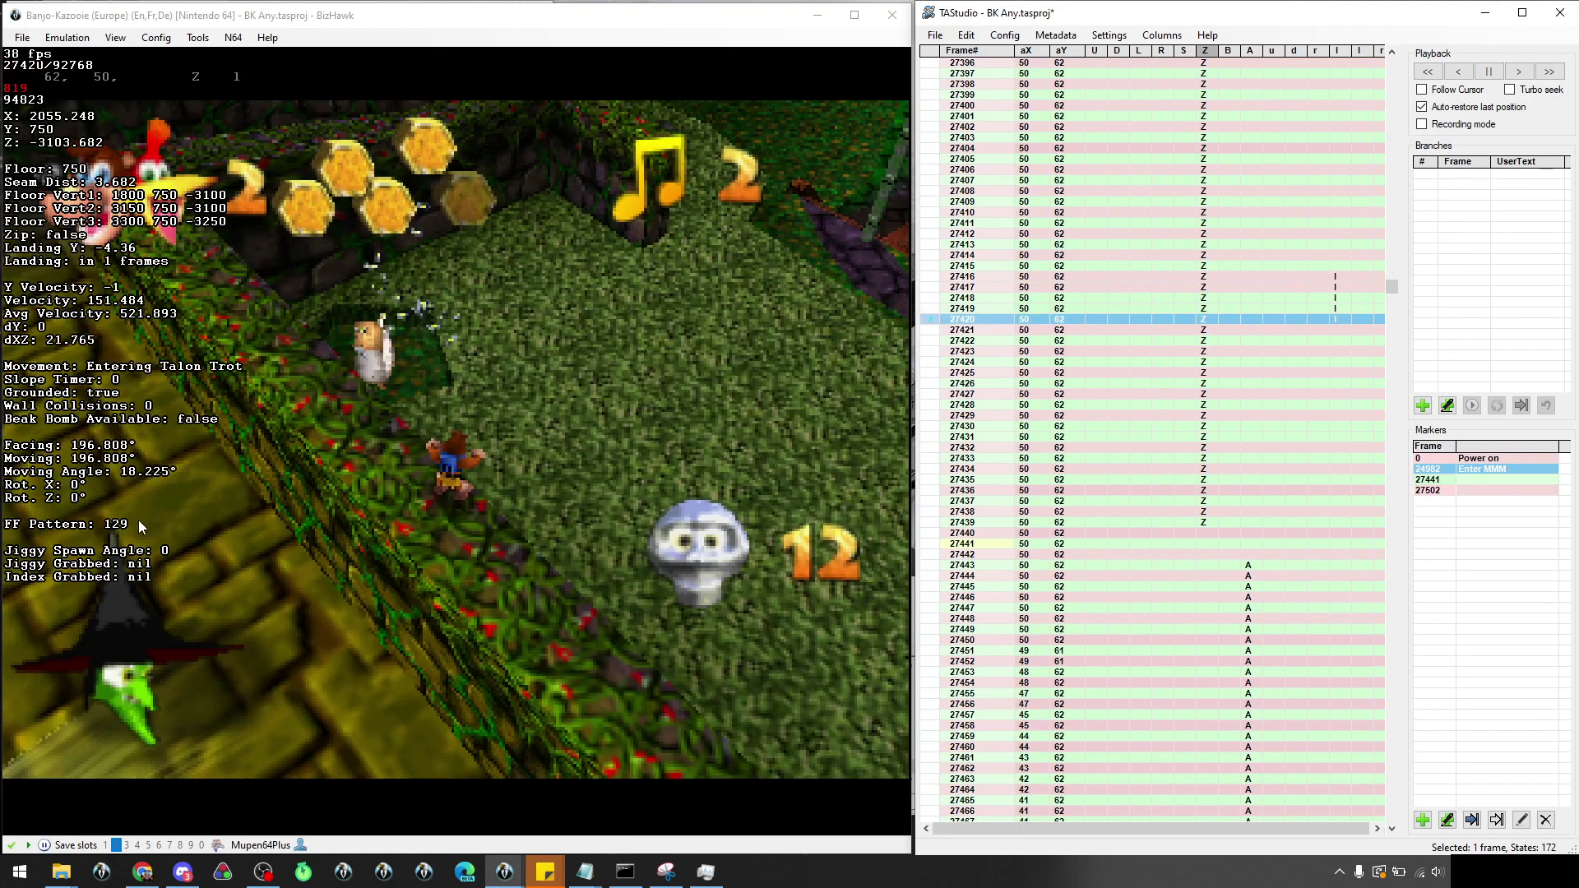
key(f)
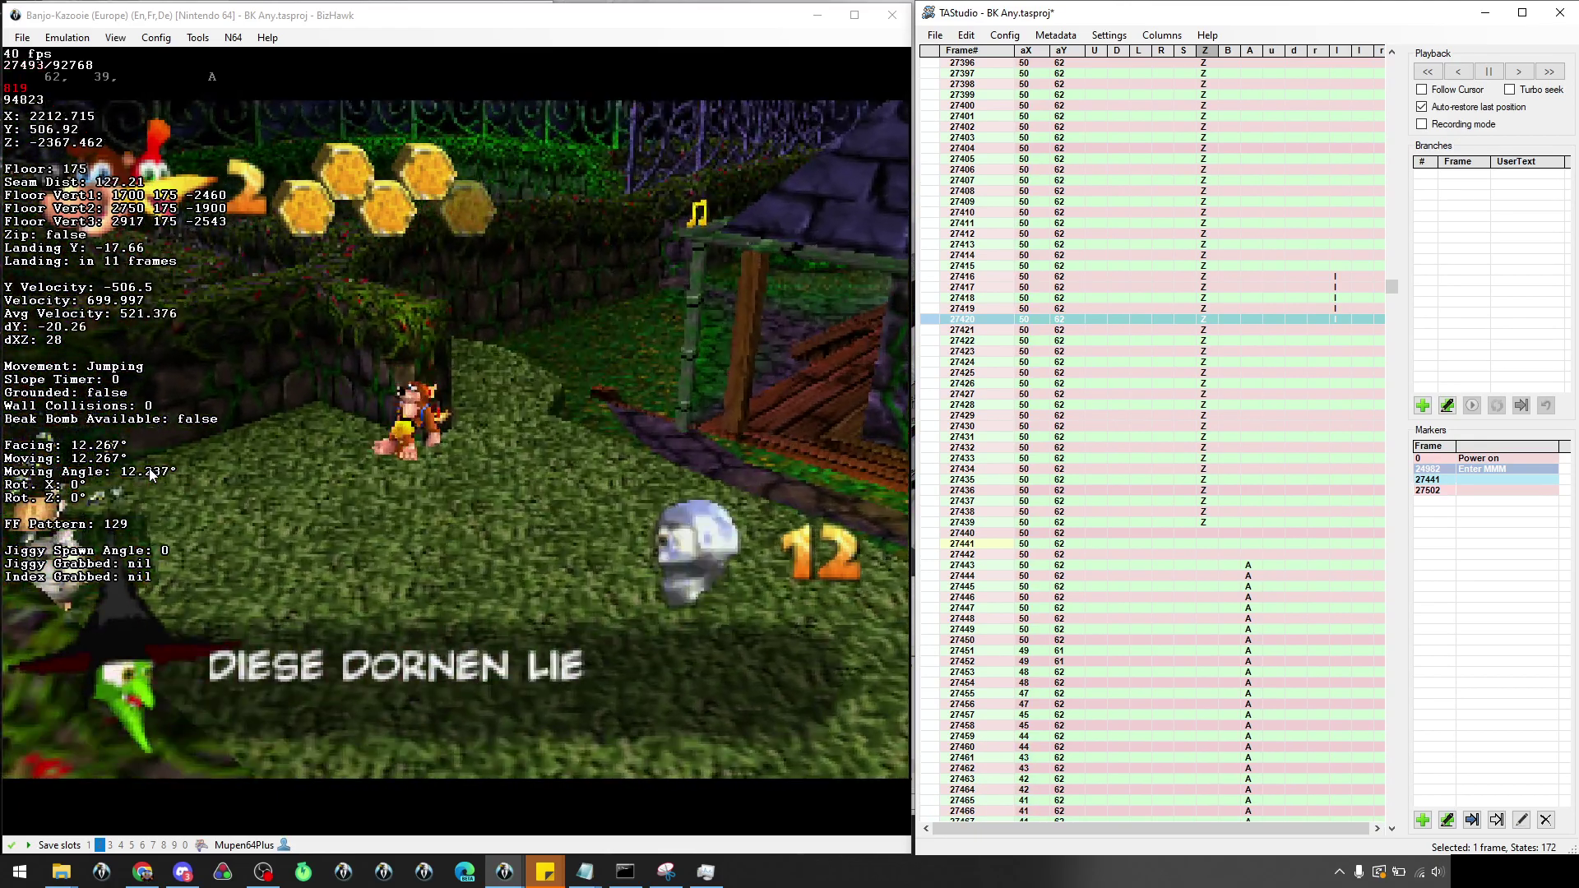
key(Pause)
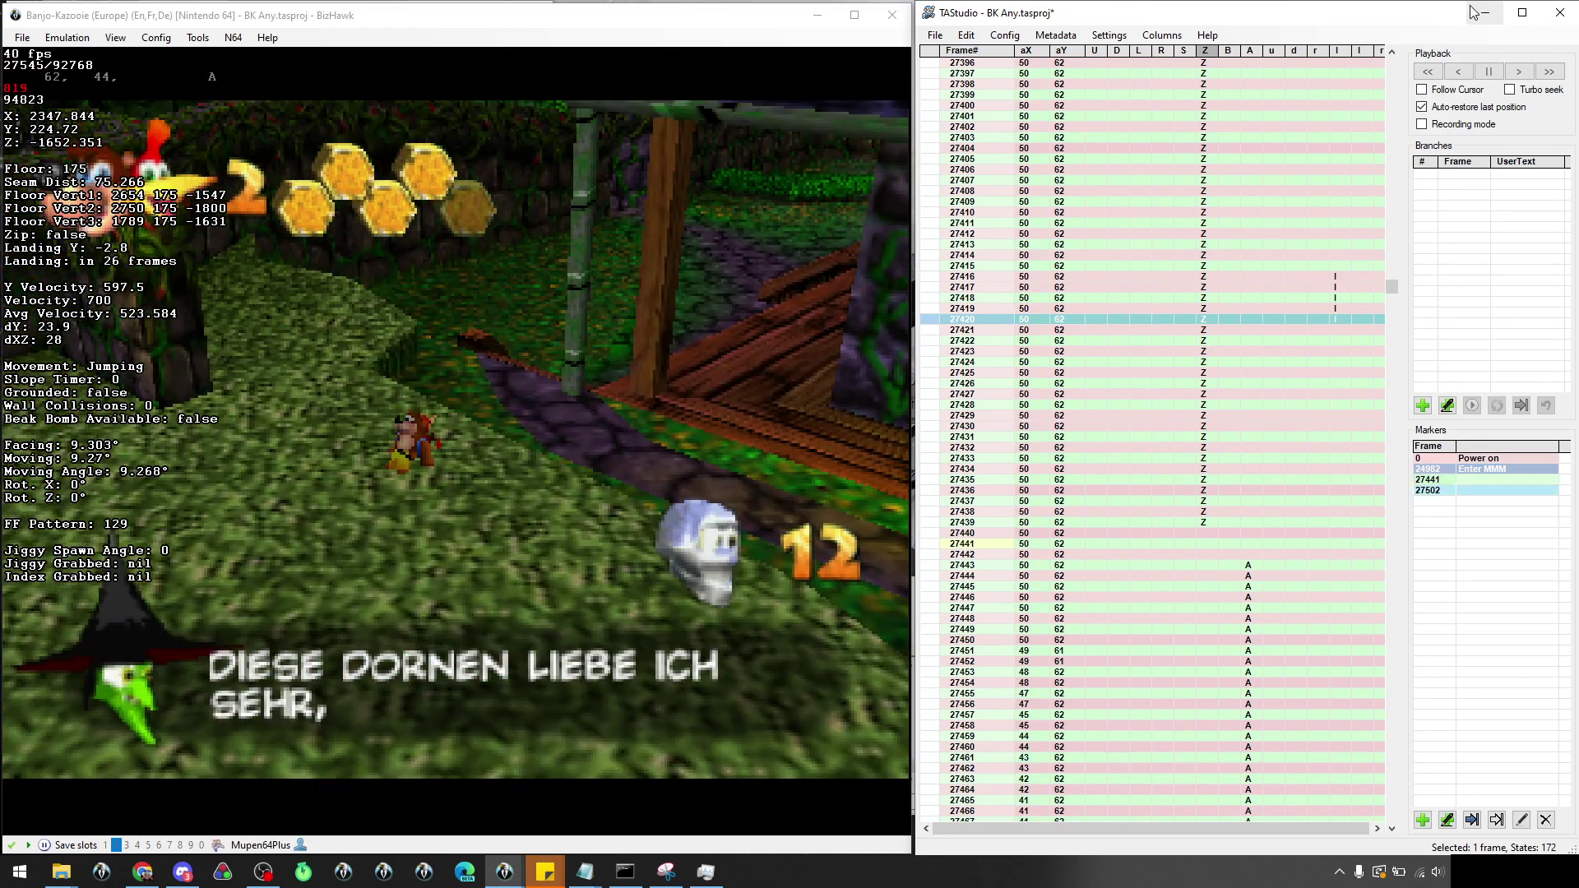
Replay the jump toward the Loggo pole from frame 27510, pausing at frame 27538 to check the angle before resuming
scroll(1085, 368, down, 8)
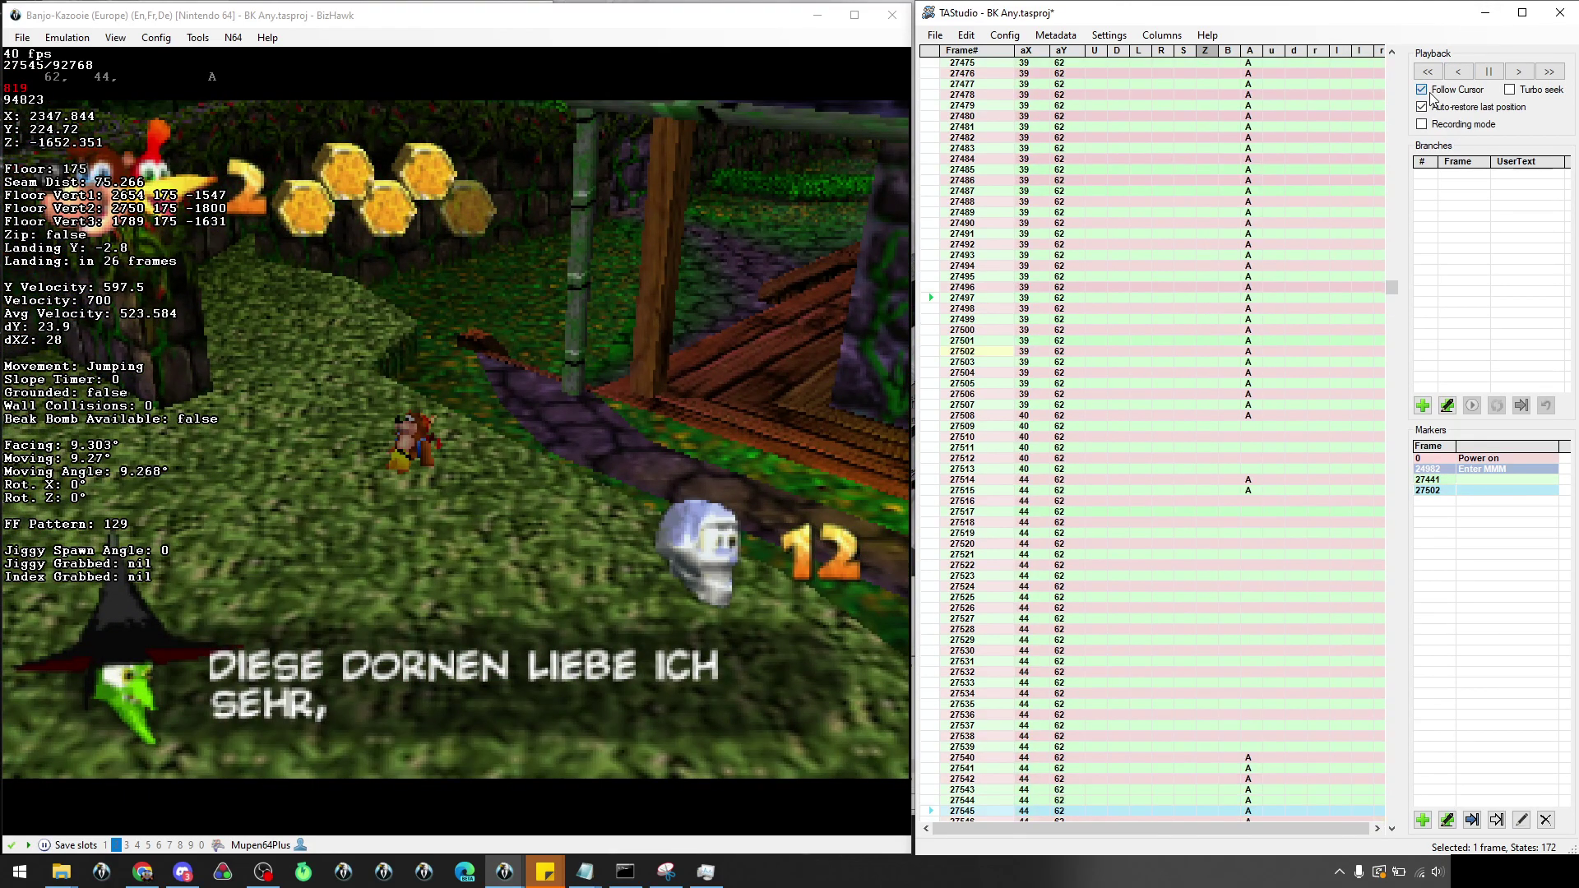
click(928, 441)
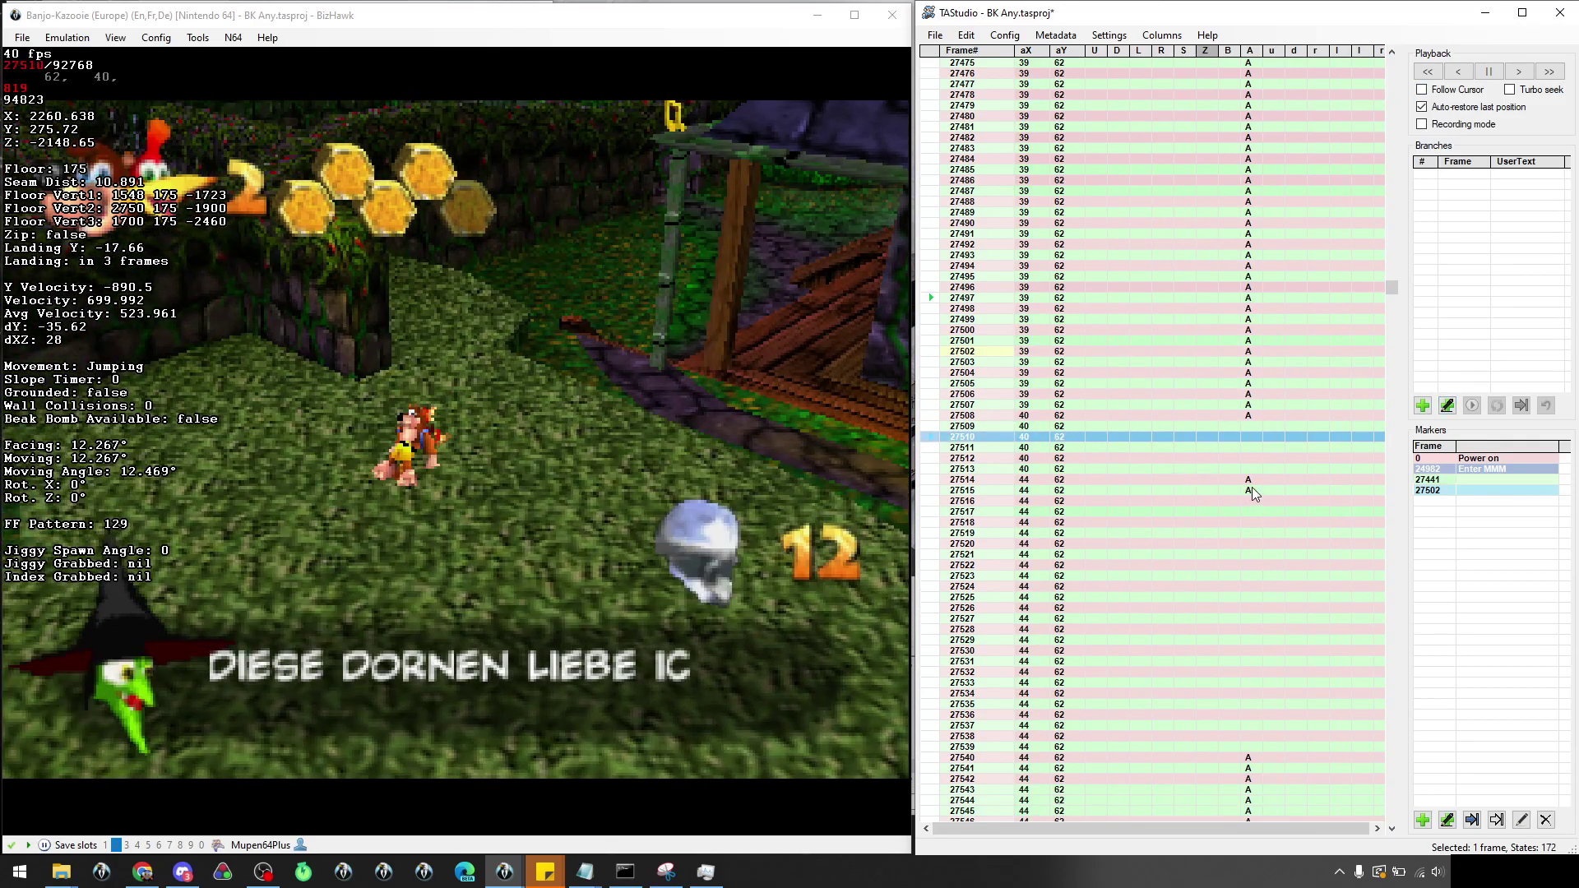
key(Pause)
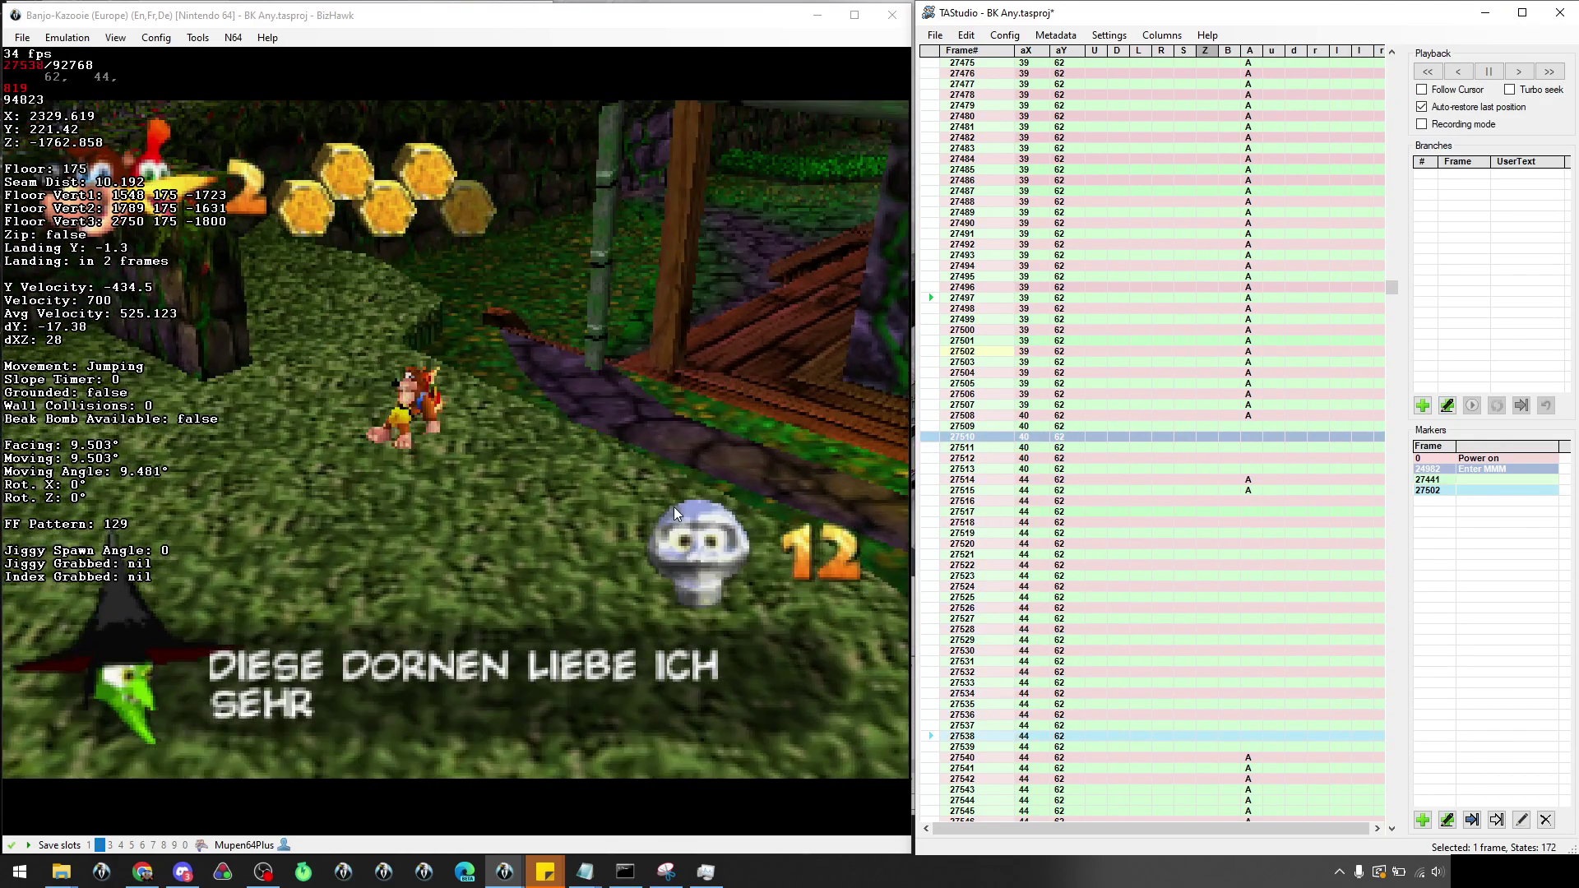
key(Pause)
Replay the approach to the Loggo pole from frame 27537, examining the moving angle and the surrounding analog inputs
scroll(1070, 370, down, 8)
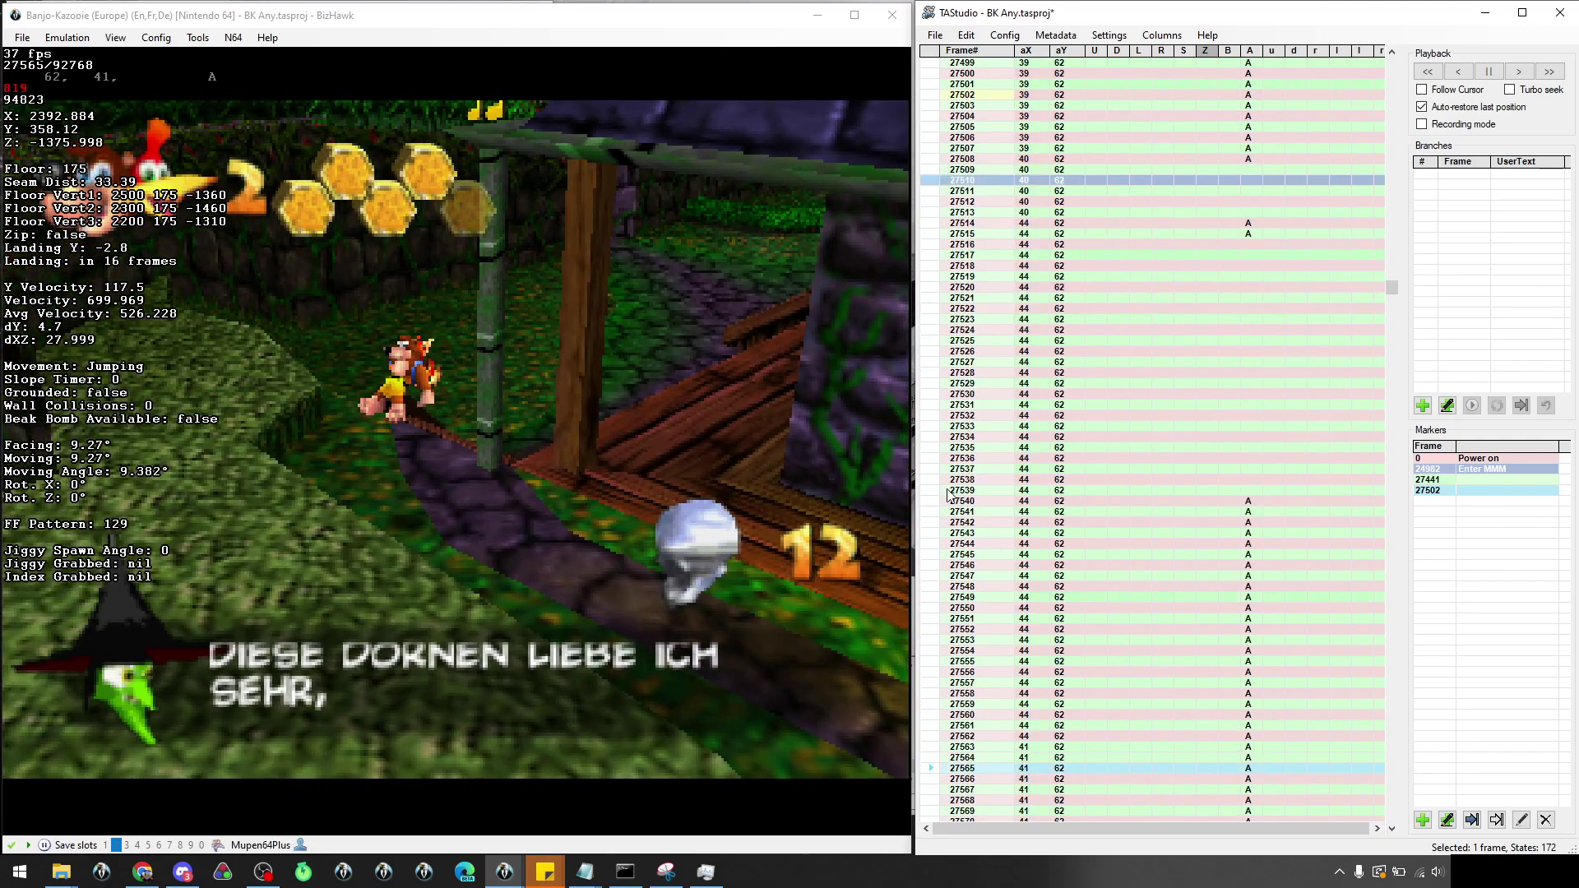
click(928, 470)
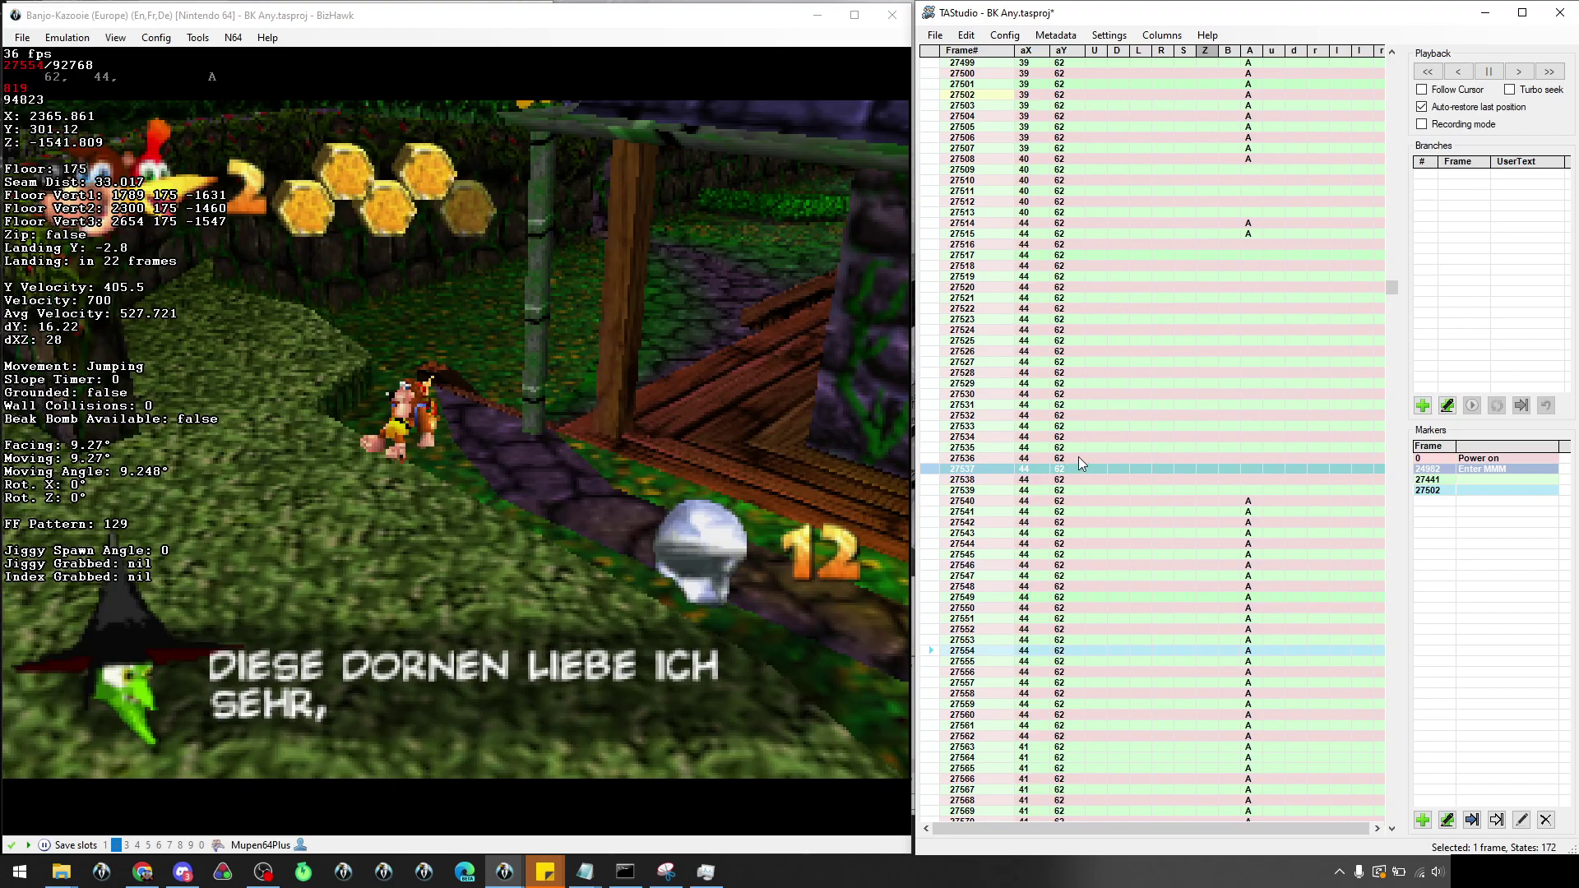
scroll(1070, 444, up, 8)
scroll(1065, 429, down, 10)
click(937, 406)
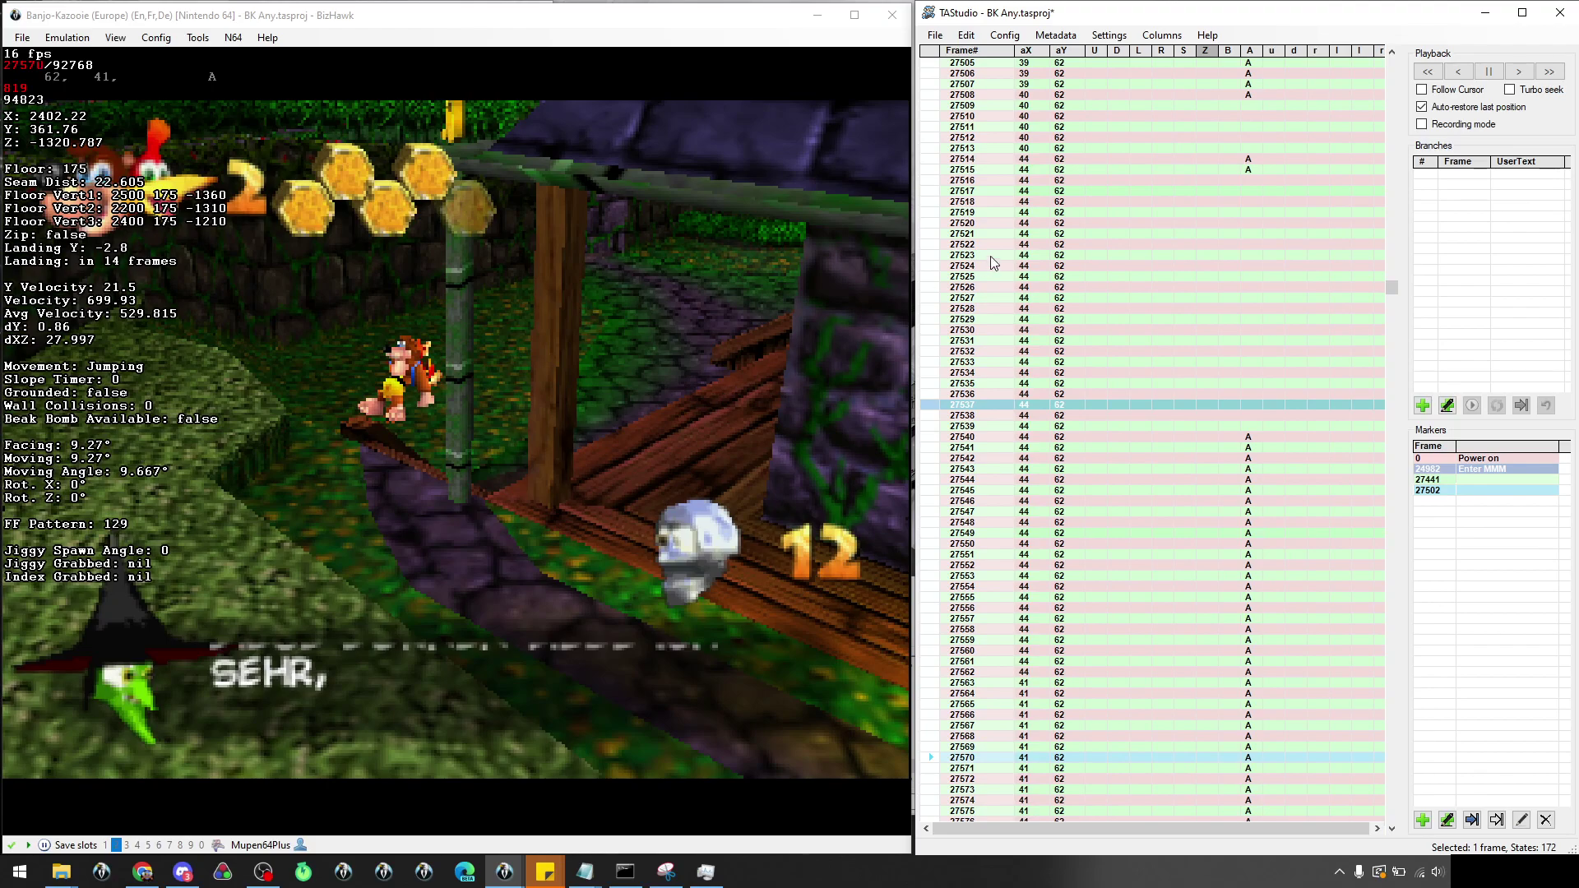
Check the velocity at frame 27503, replay from frame 27512, and advance frame by frame from 27531 to 27536
scroll(979, 255, up, 6)
click(925, 234)
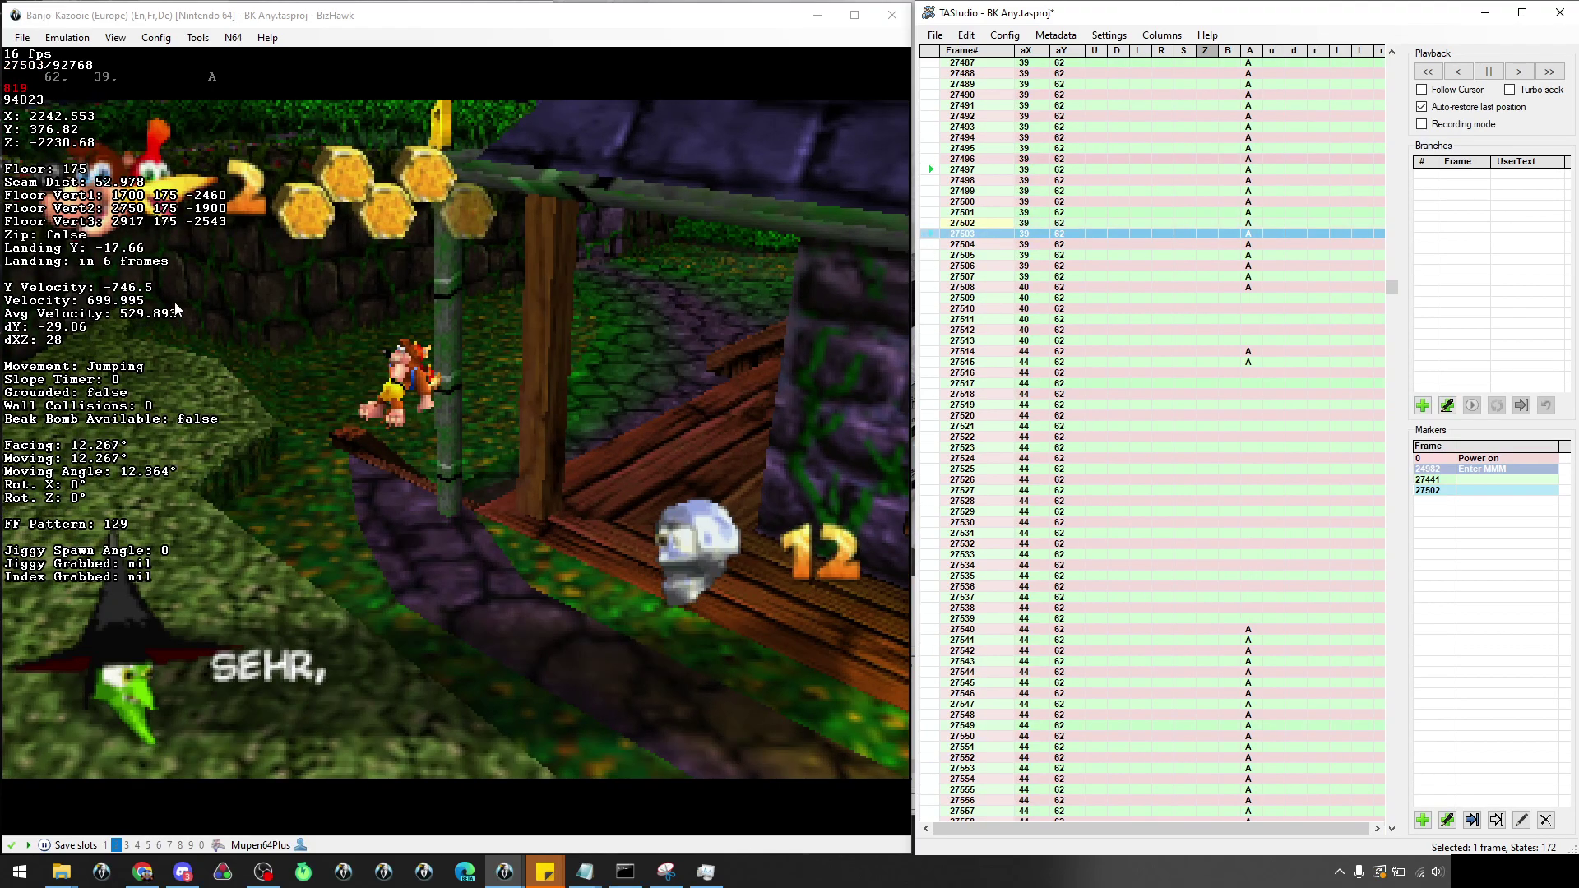
scroll(946, 305, up, 8)
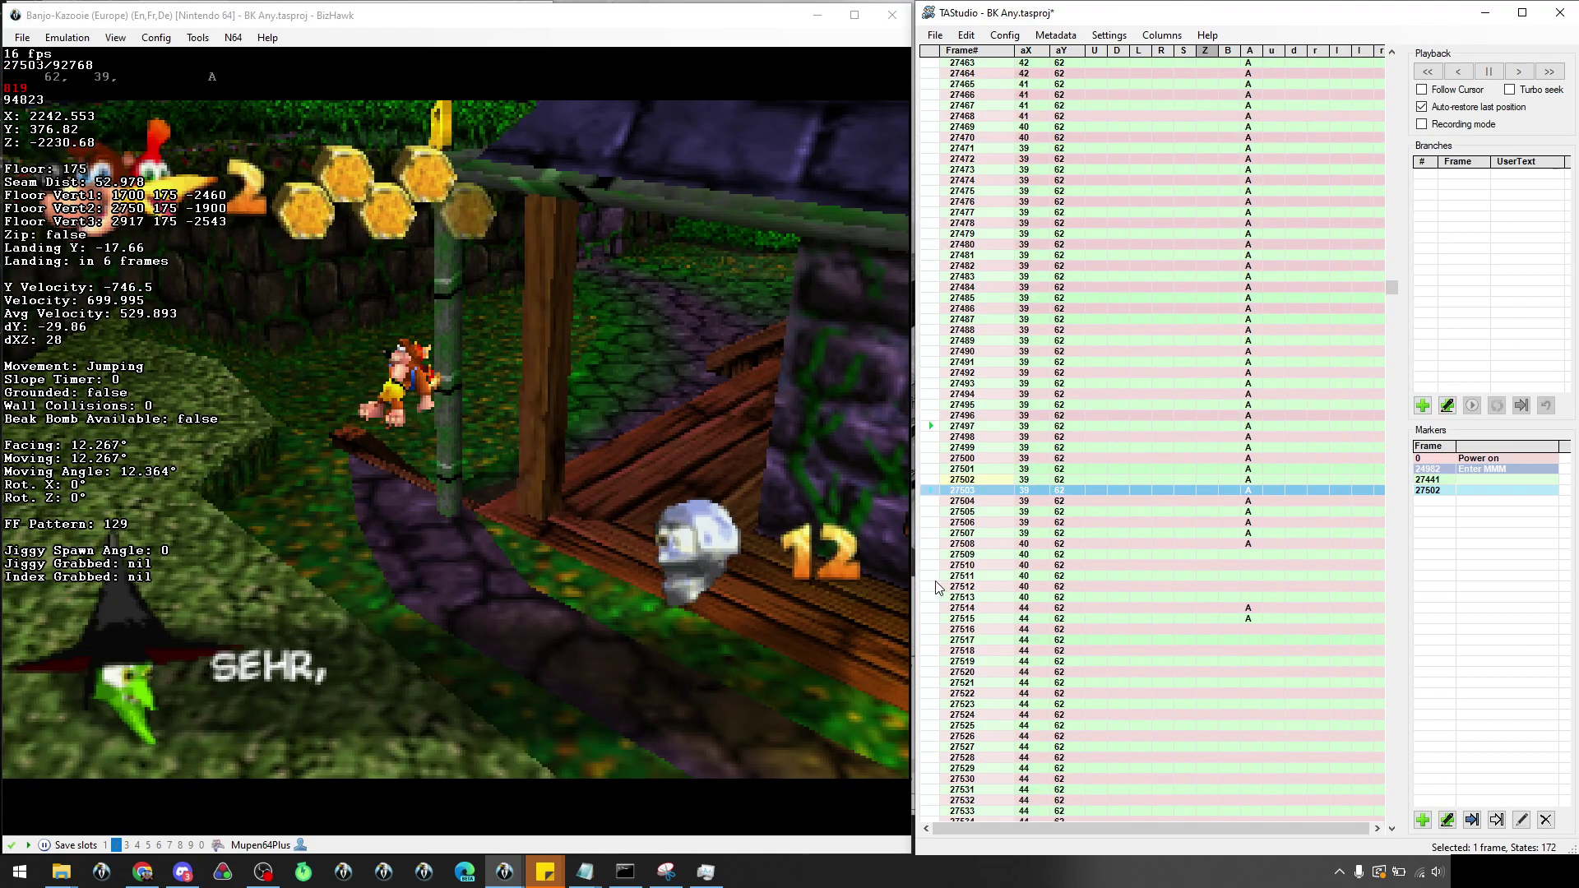
click(935, 587)
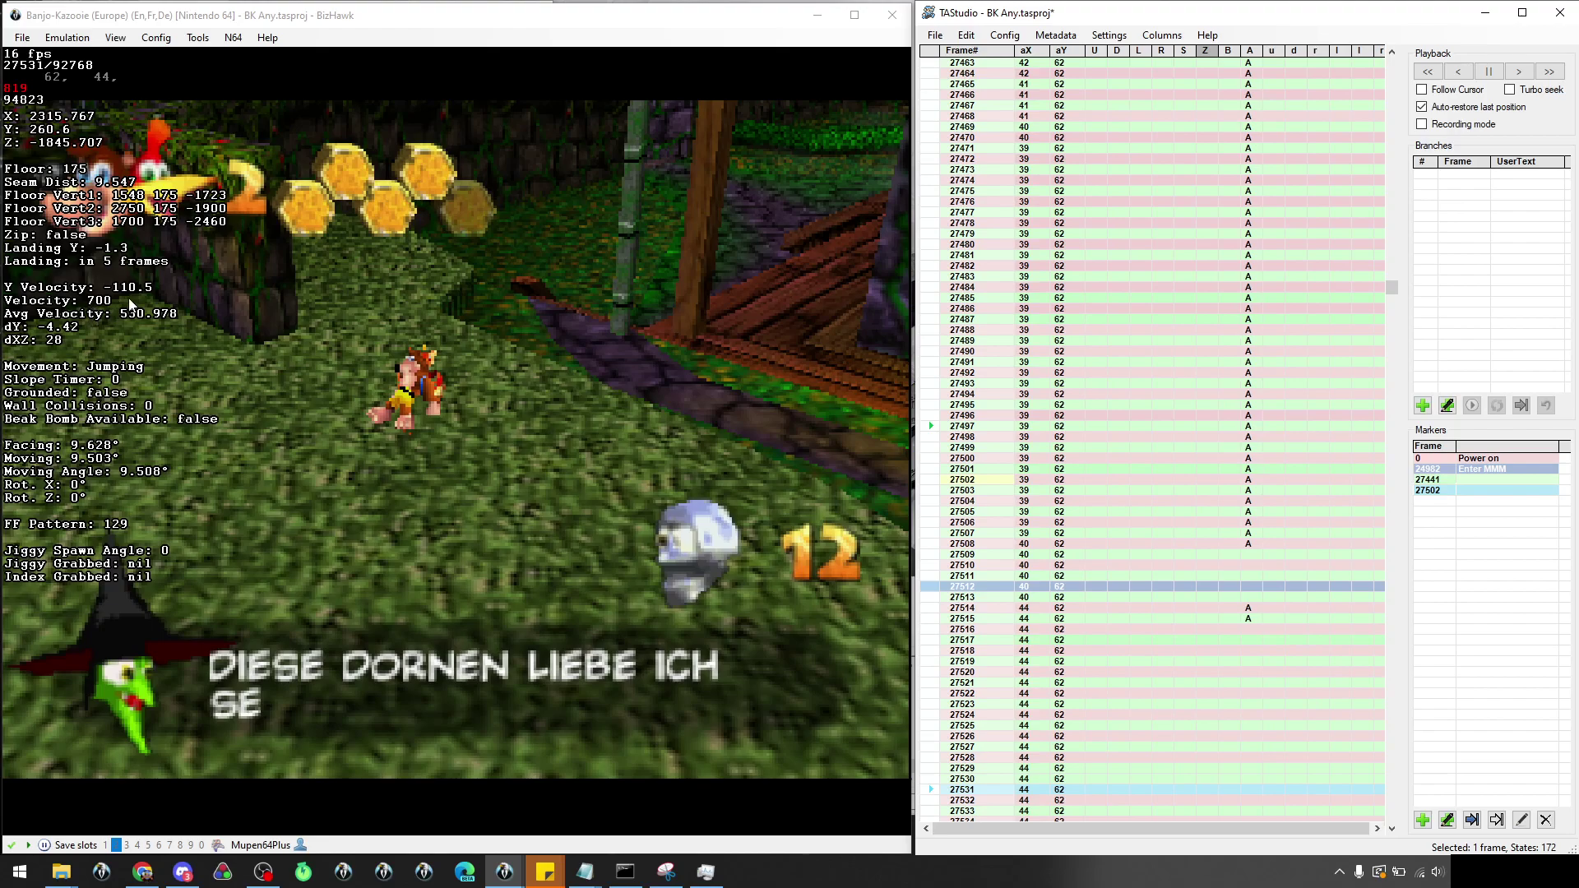
key(f)
key(f)
key(f)
key(f)
key(f)
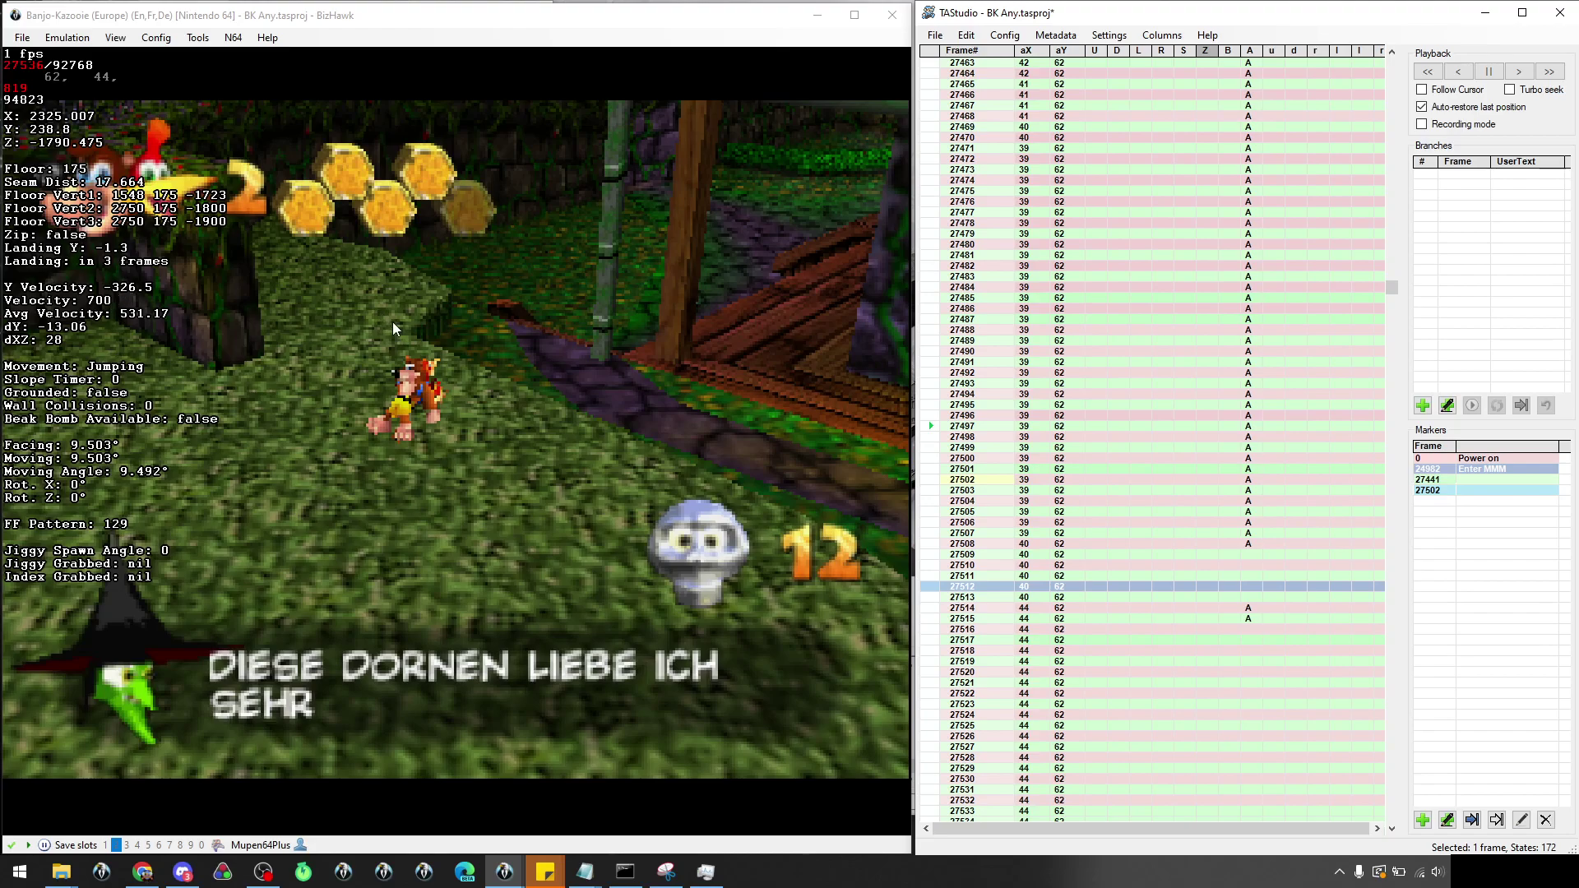
Play the jump onto the Loggo pole, replay it from around frames 27505 and 27513 while checking the velocity, and return to frame 27490
middle_click(945, 447)
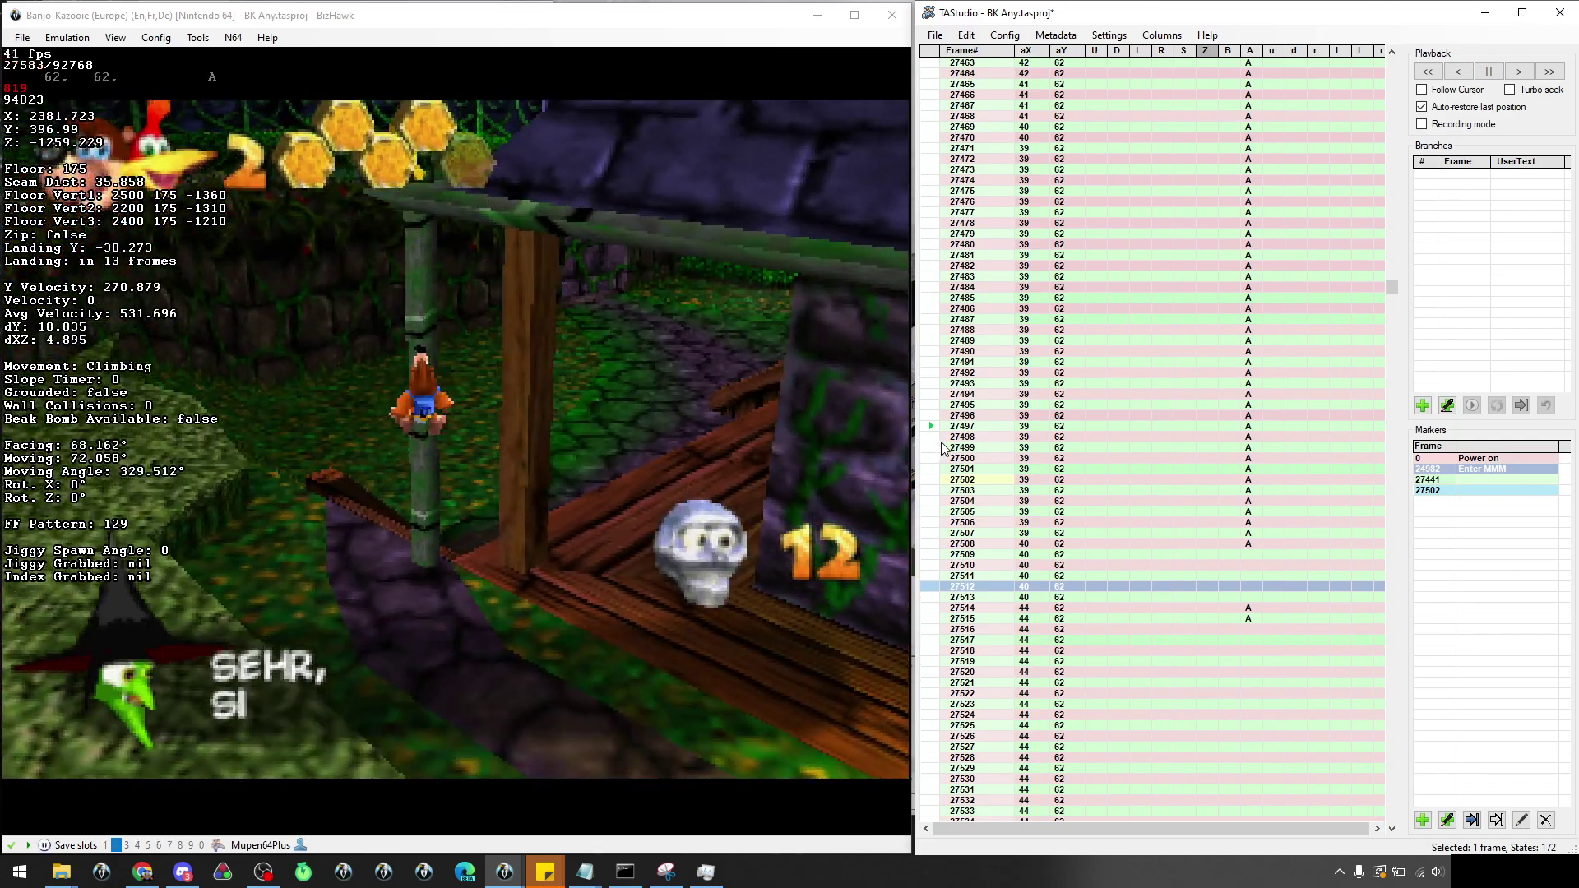
click(936, 362)
click(925, 276)
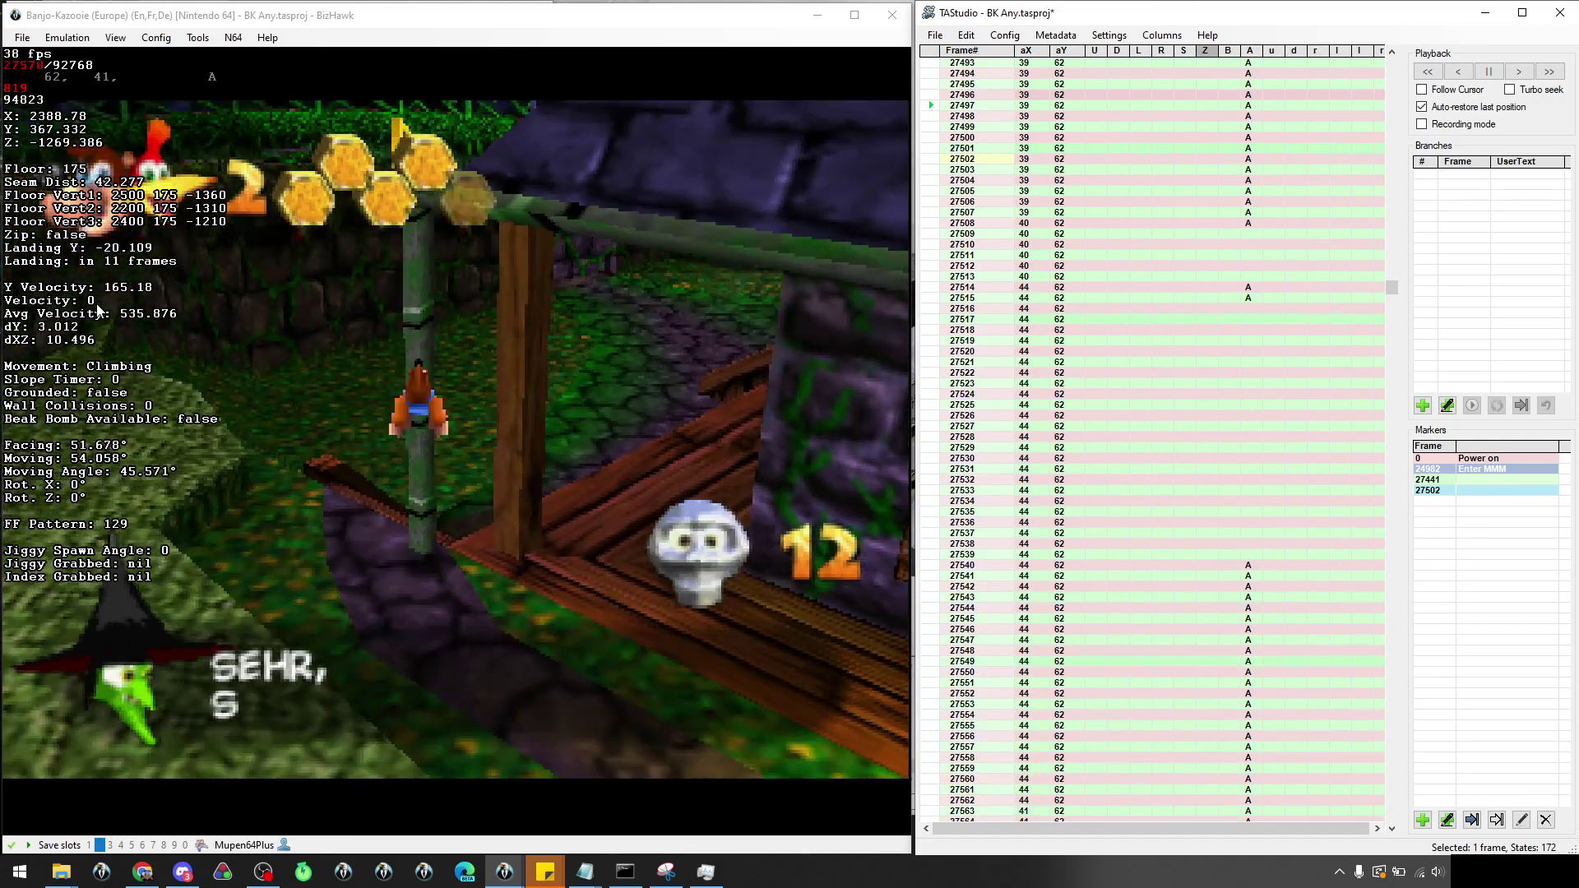
click(925, 187)
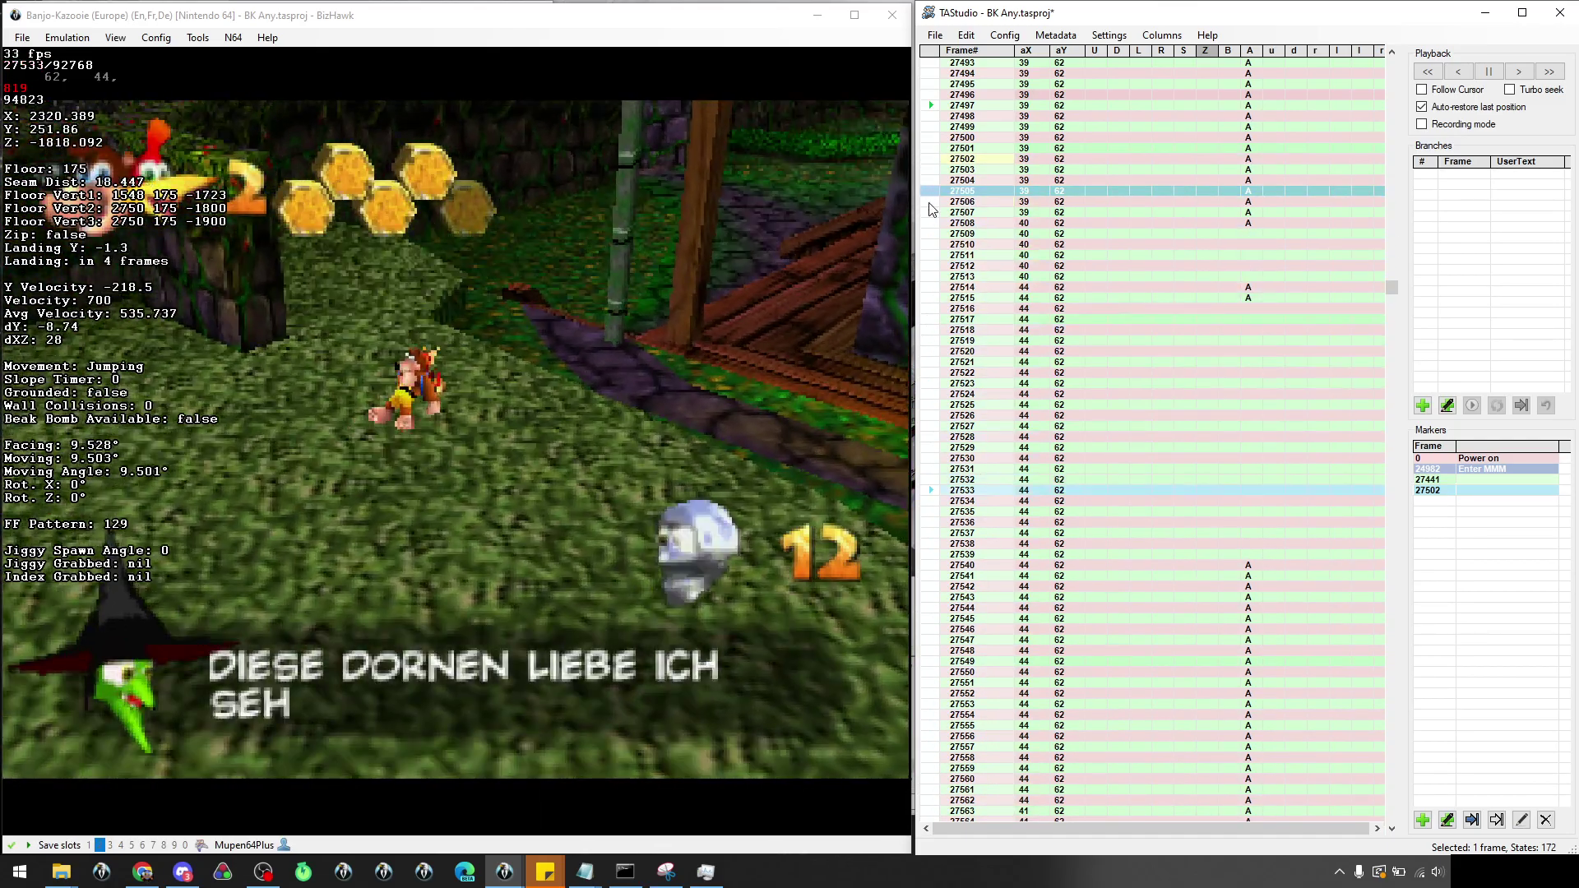
click(928, 279)
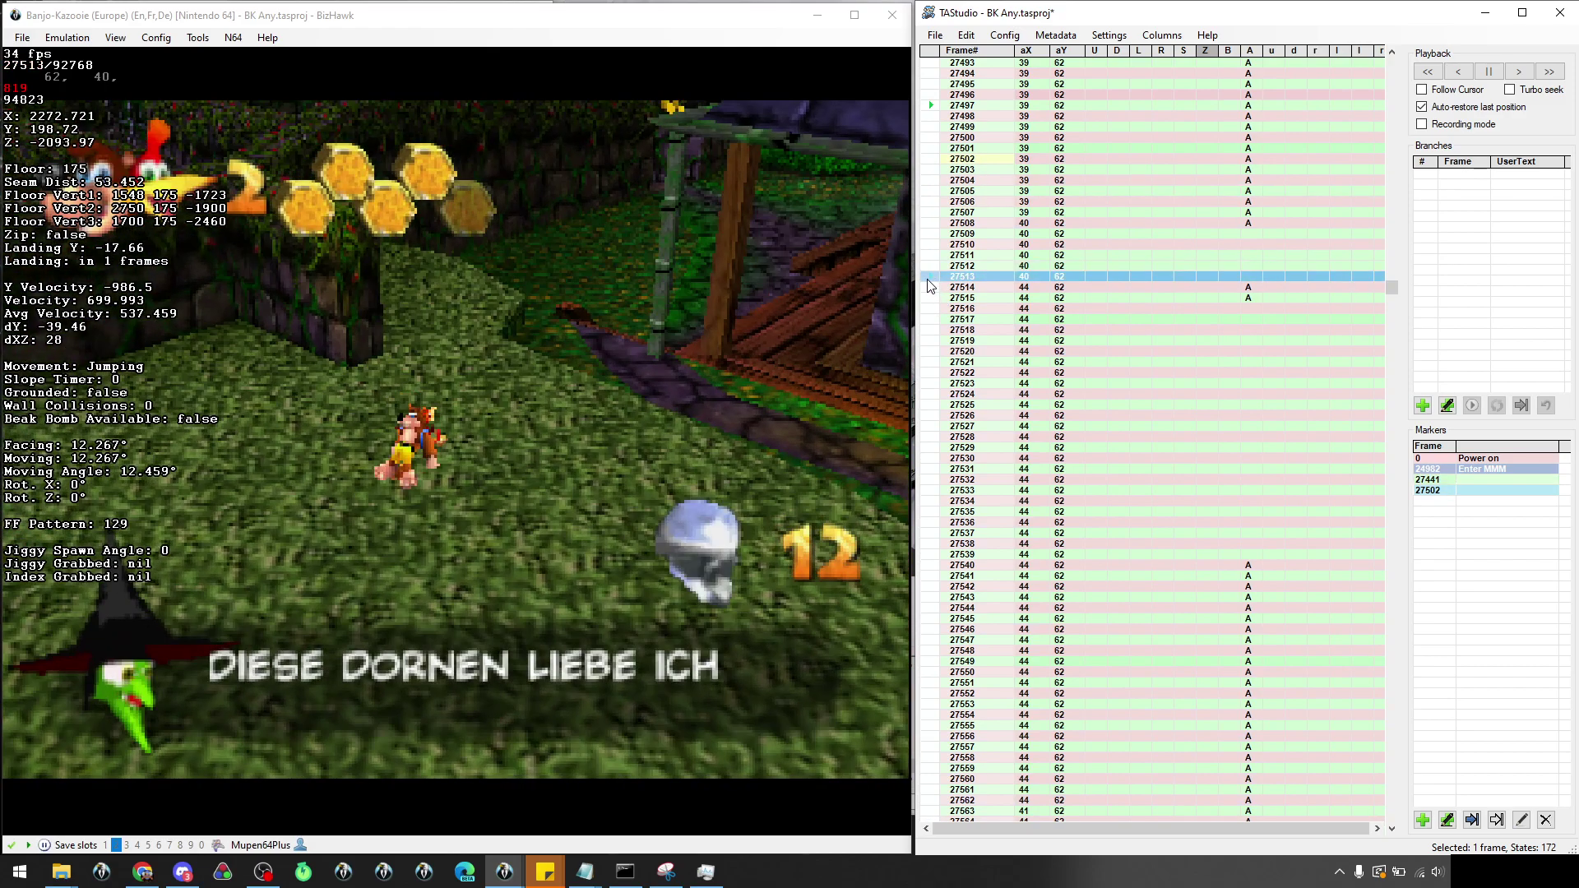
scroll(928, 279, up, 4)
click(928, 280)
scroll(928, 284, up, 1)
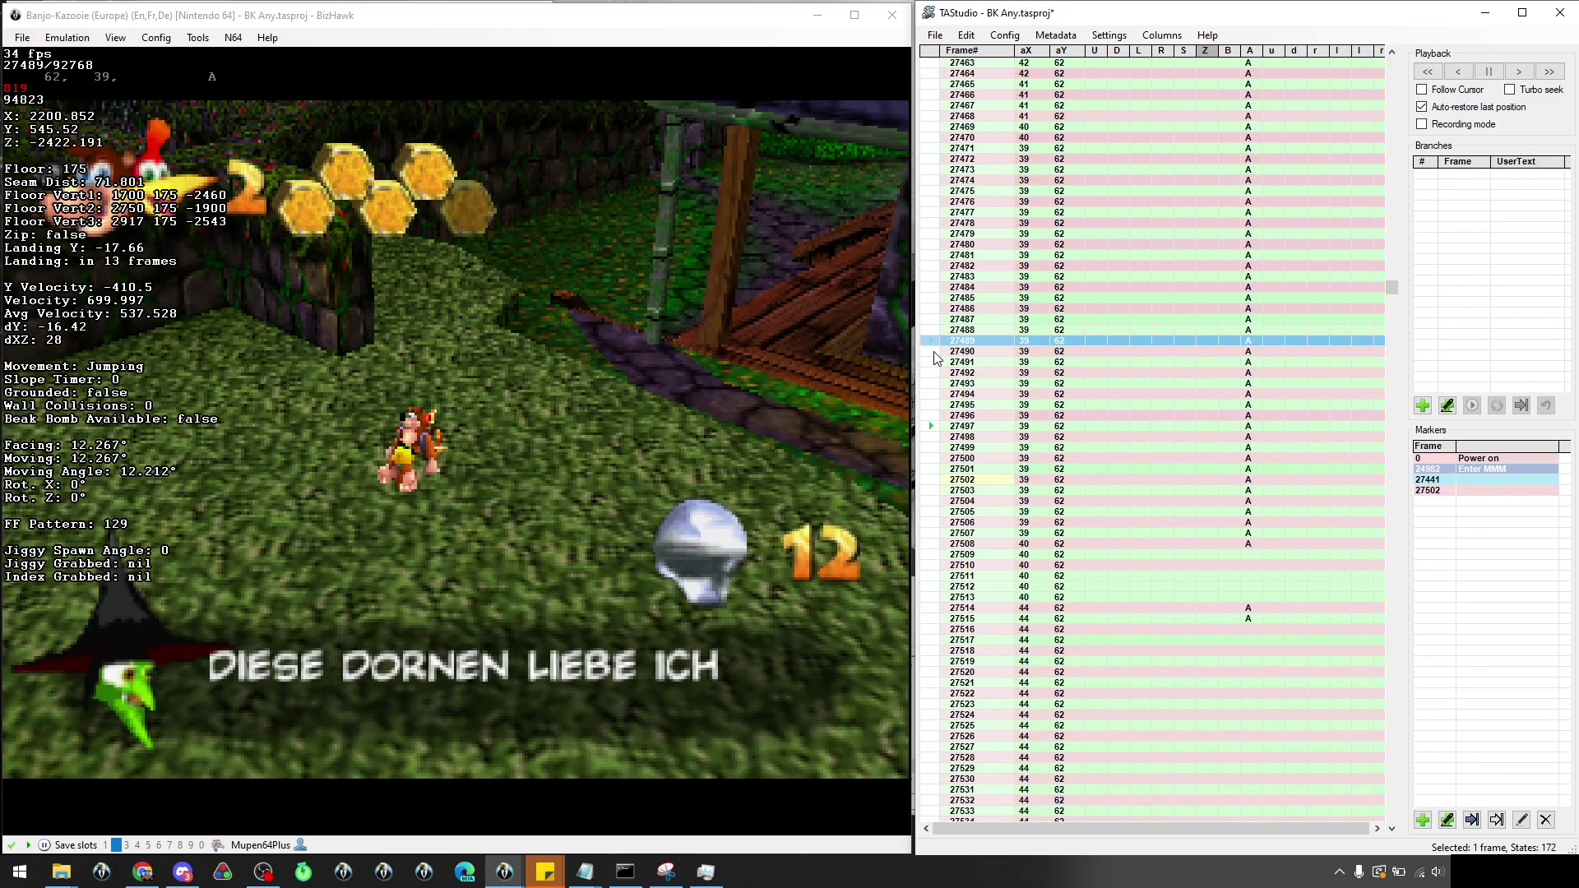
click(934, 352)
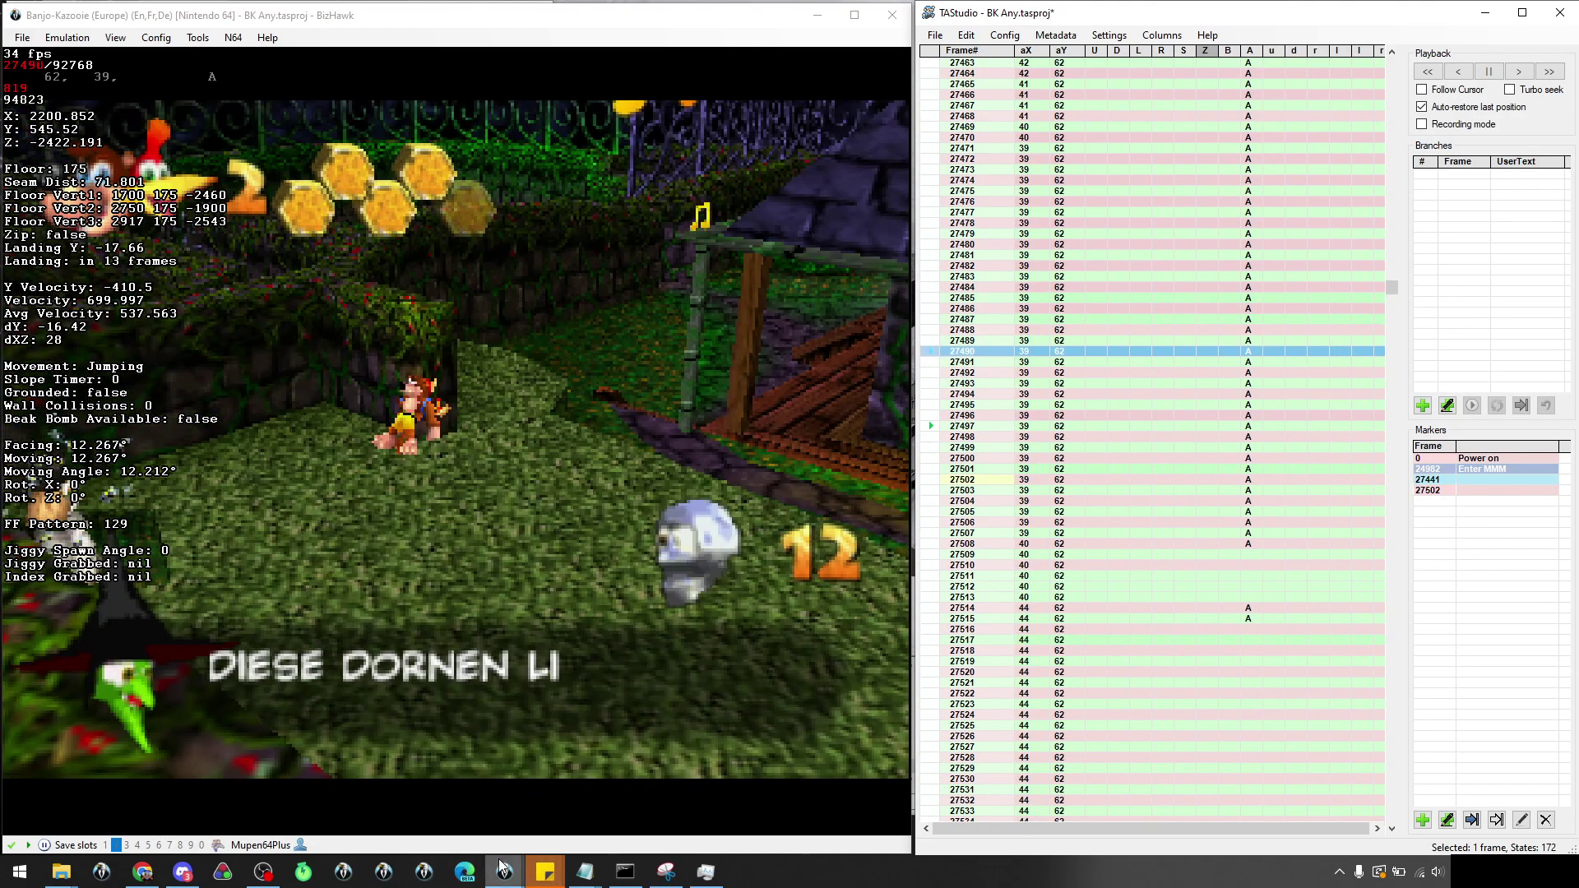
Run line (27490,27508,27508) from the Lua Console to search analog inputs, and pause the search at frame 27503
mouse_move(505, 877)
click(561, 817)
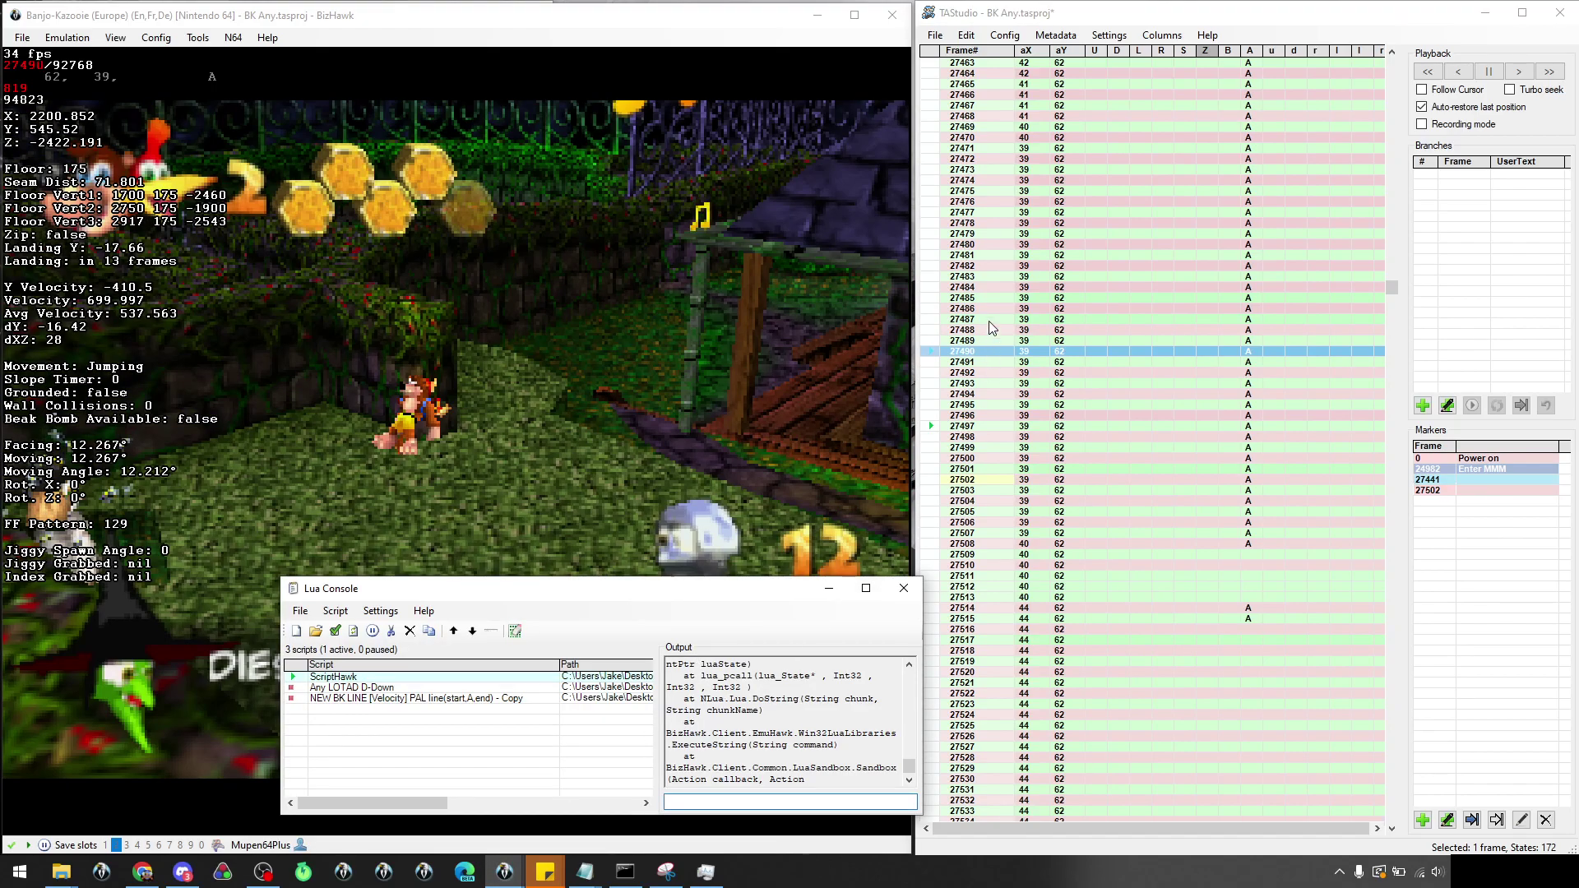
click(977, 355)
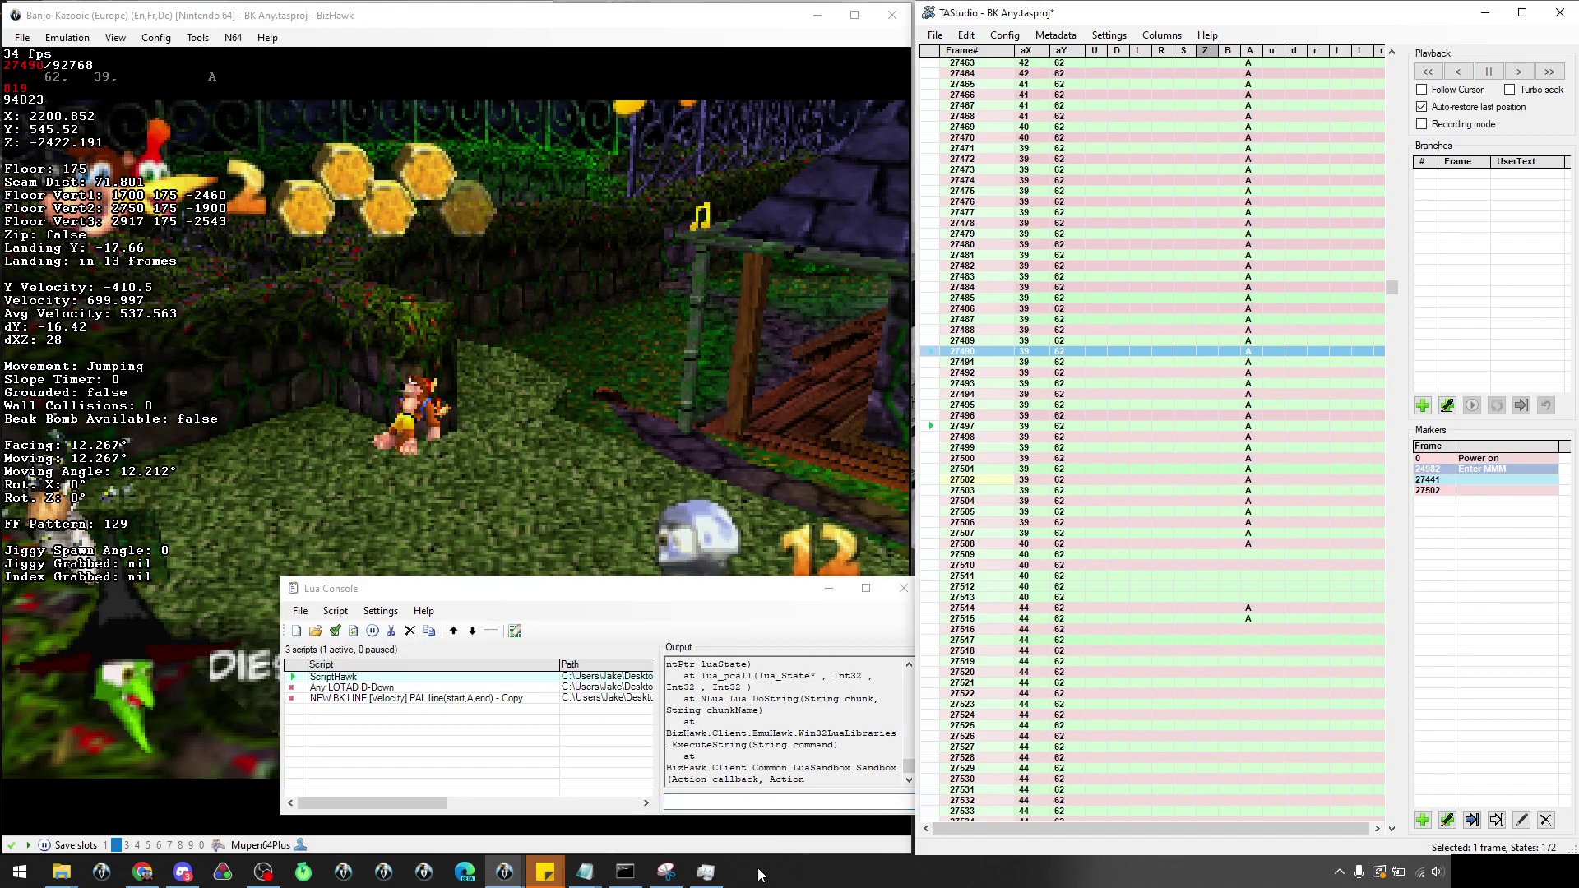
click(749, 810)
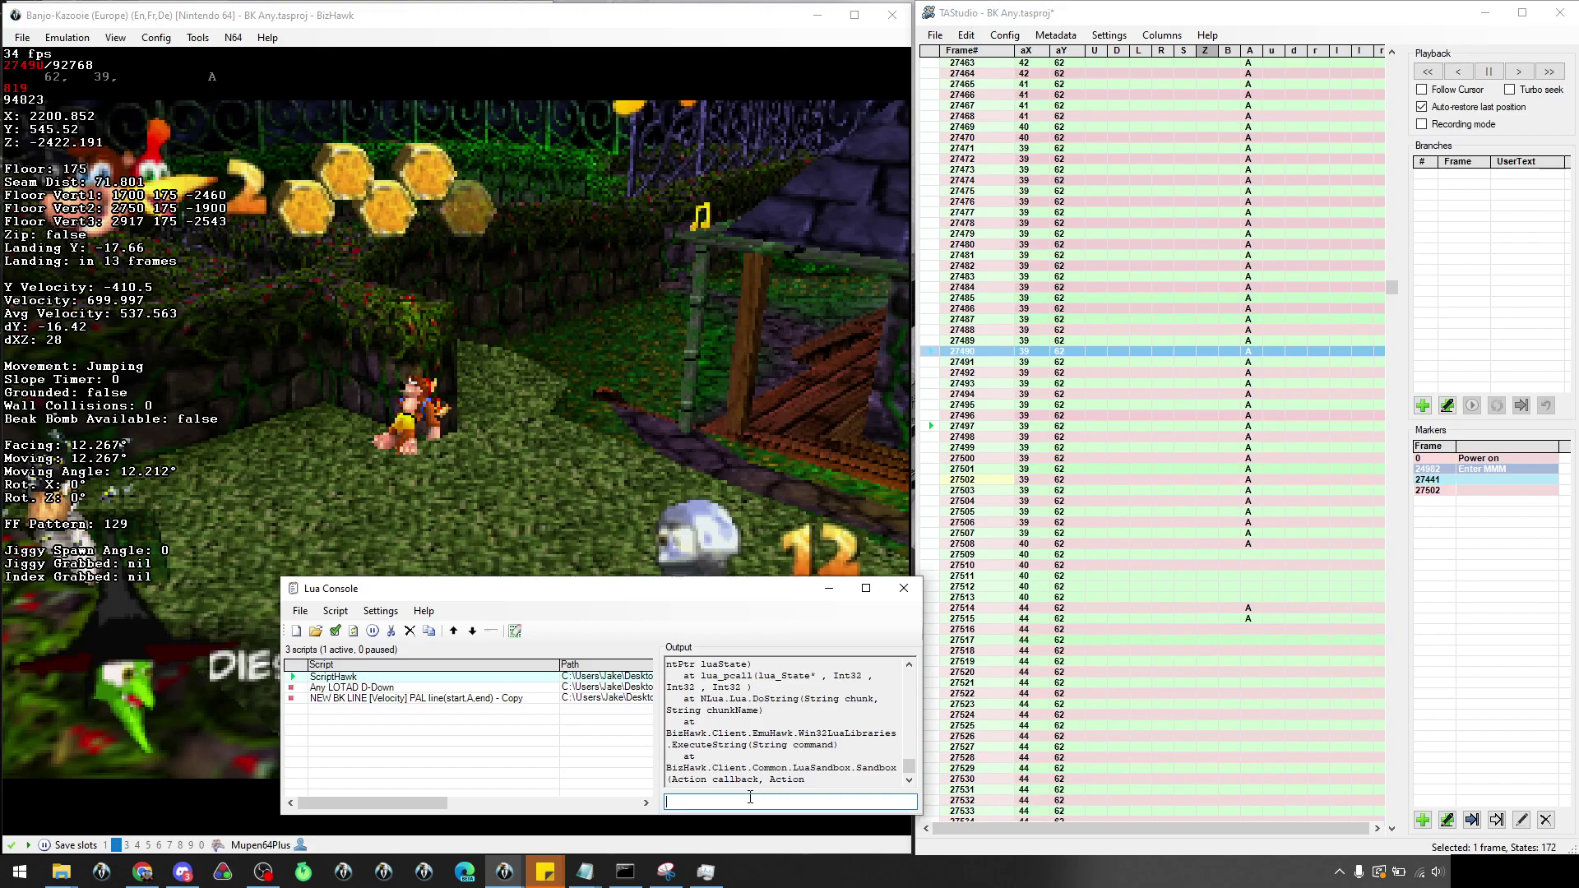
text(line ()
text(27490,27508,27508))
key(Return)
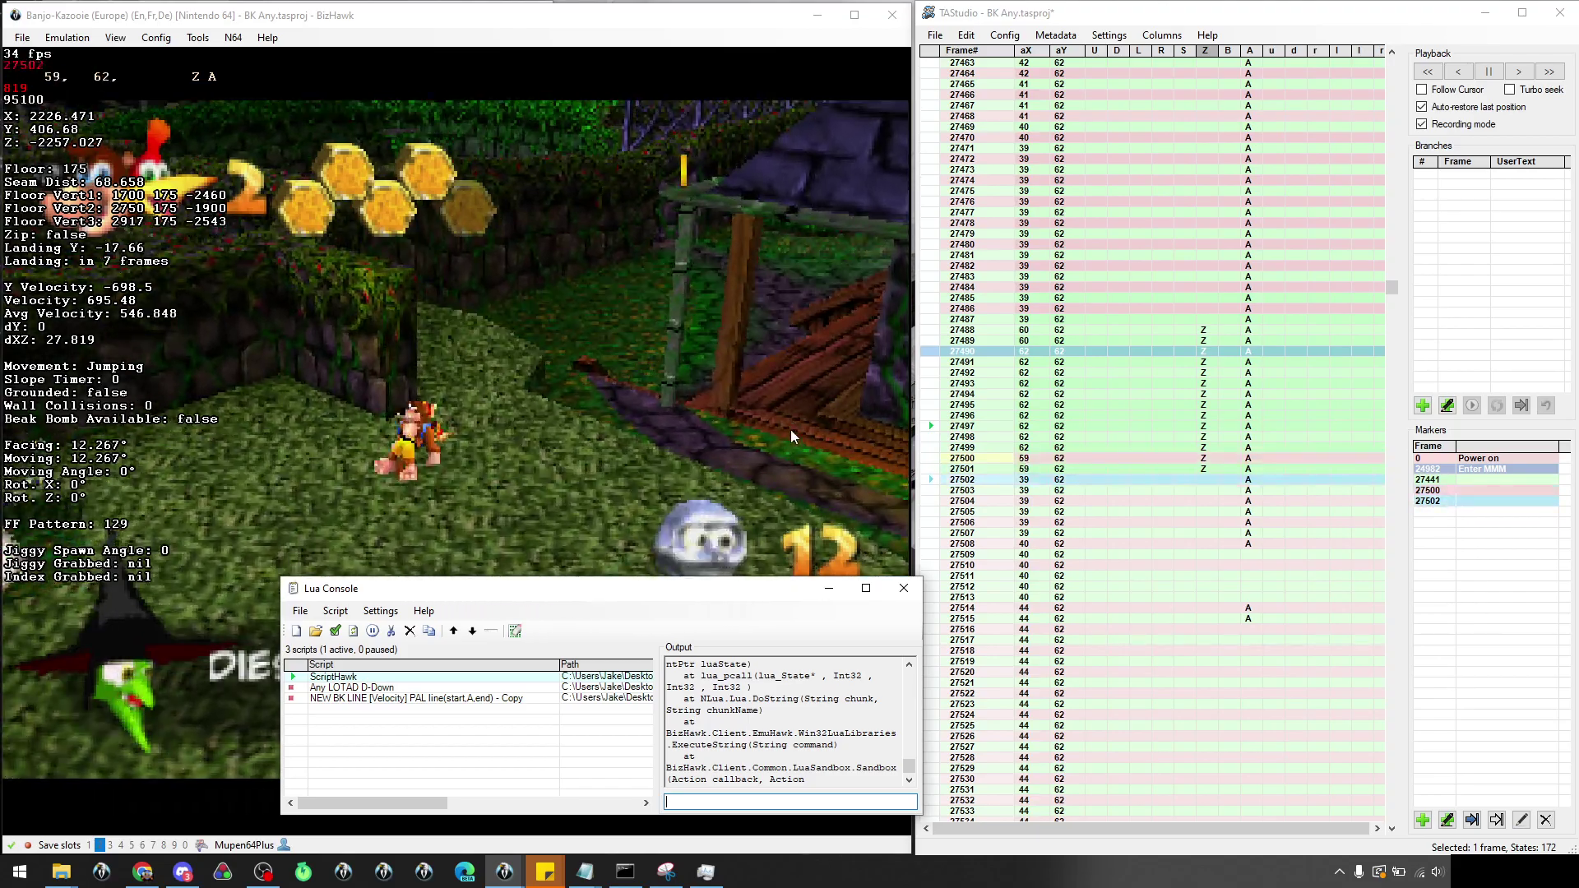
click(792, 431)
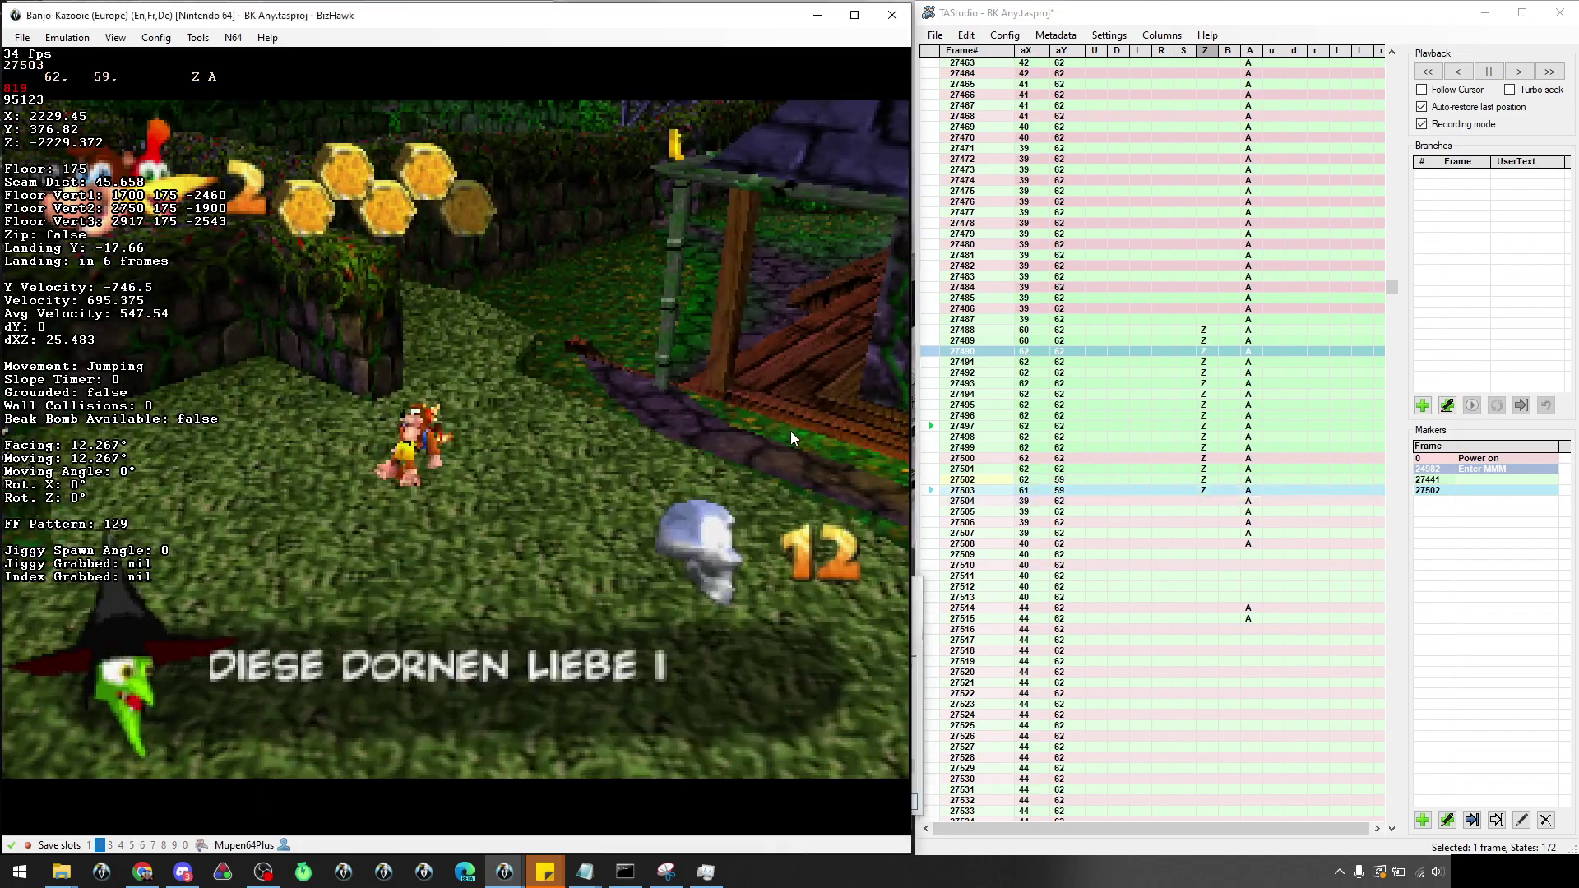
key(Pause)
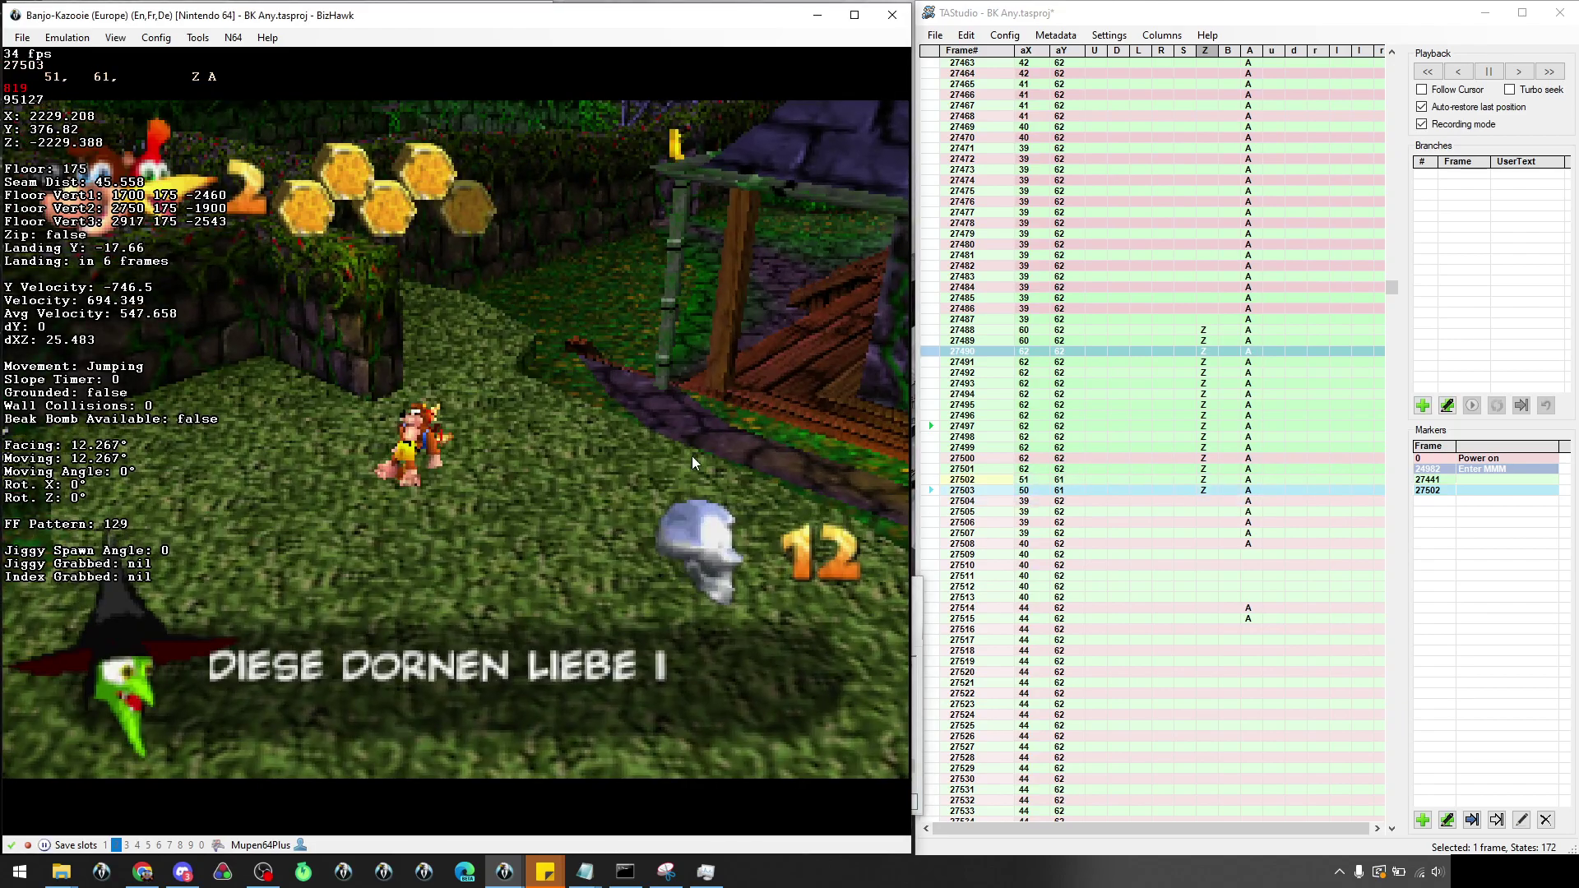
Copy the analog X value 39 from frame 27485 down through frame 27503 over the script's inputs
click(1041, 310)
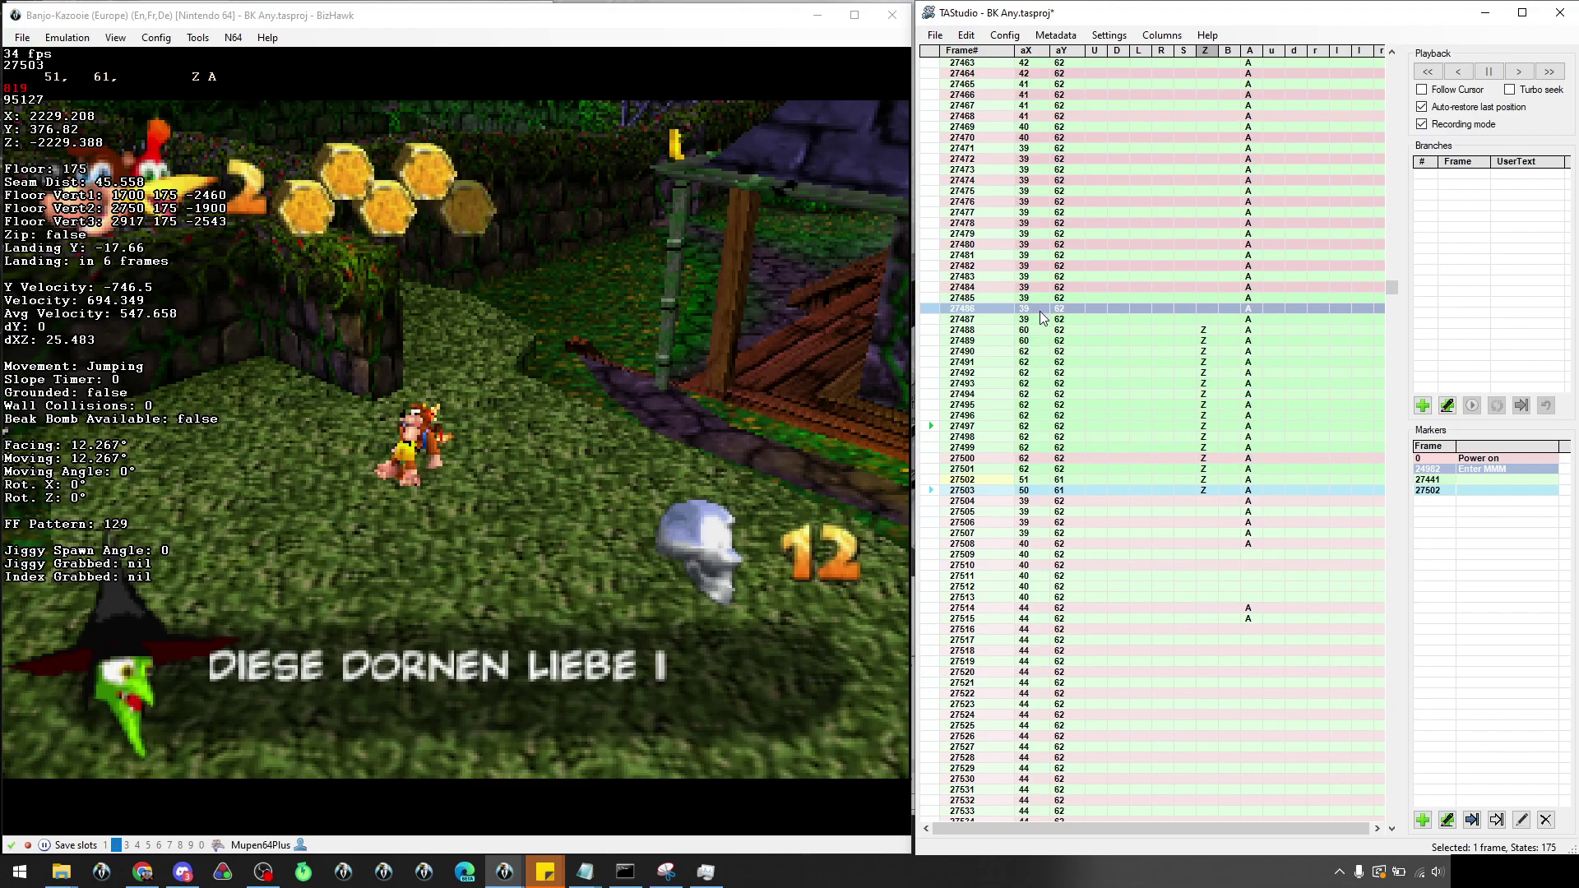
click(1050, 315)
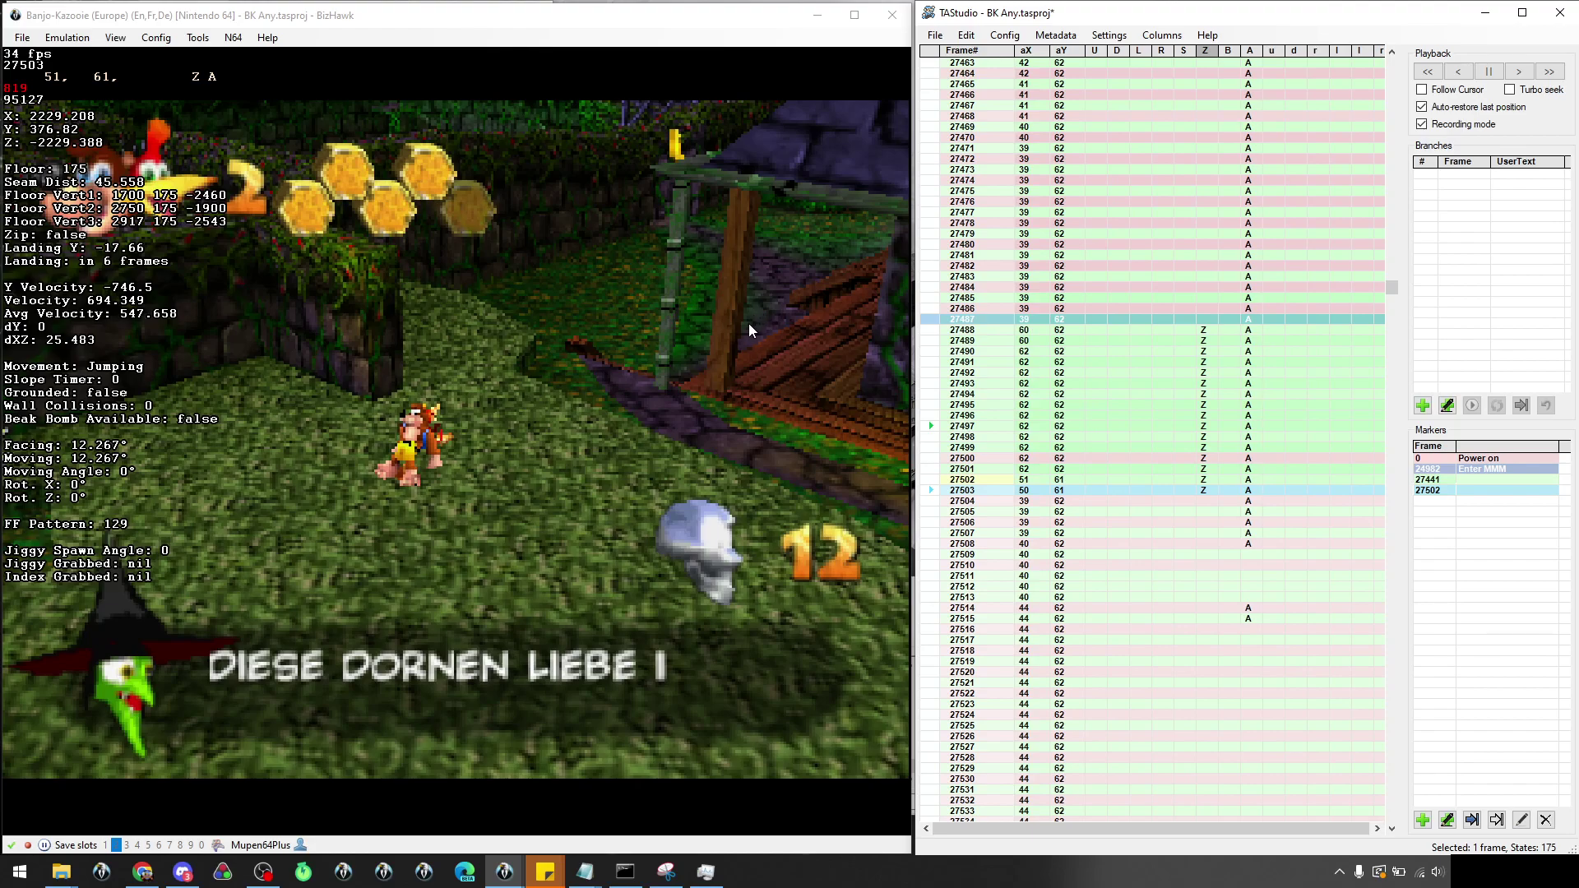
click(979, 309)
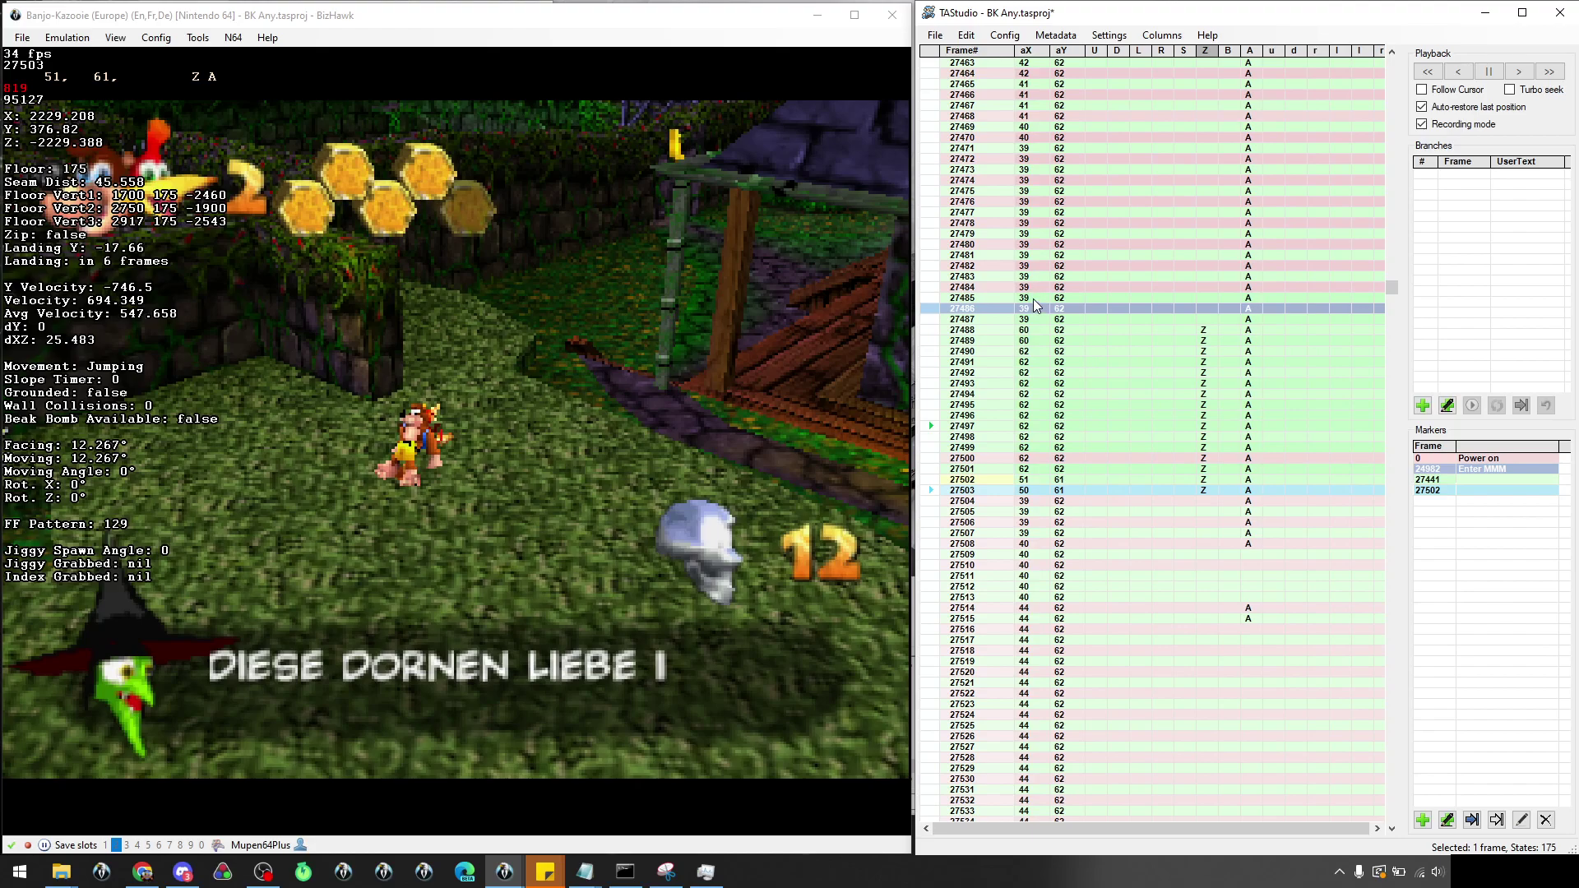
drag(1038, 298, 1048, 514)
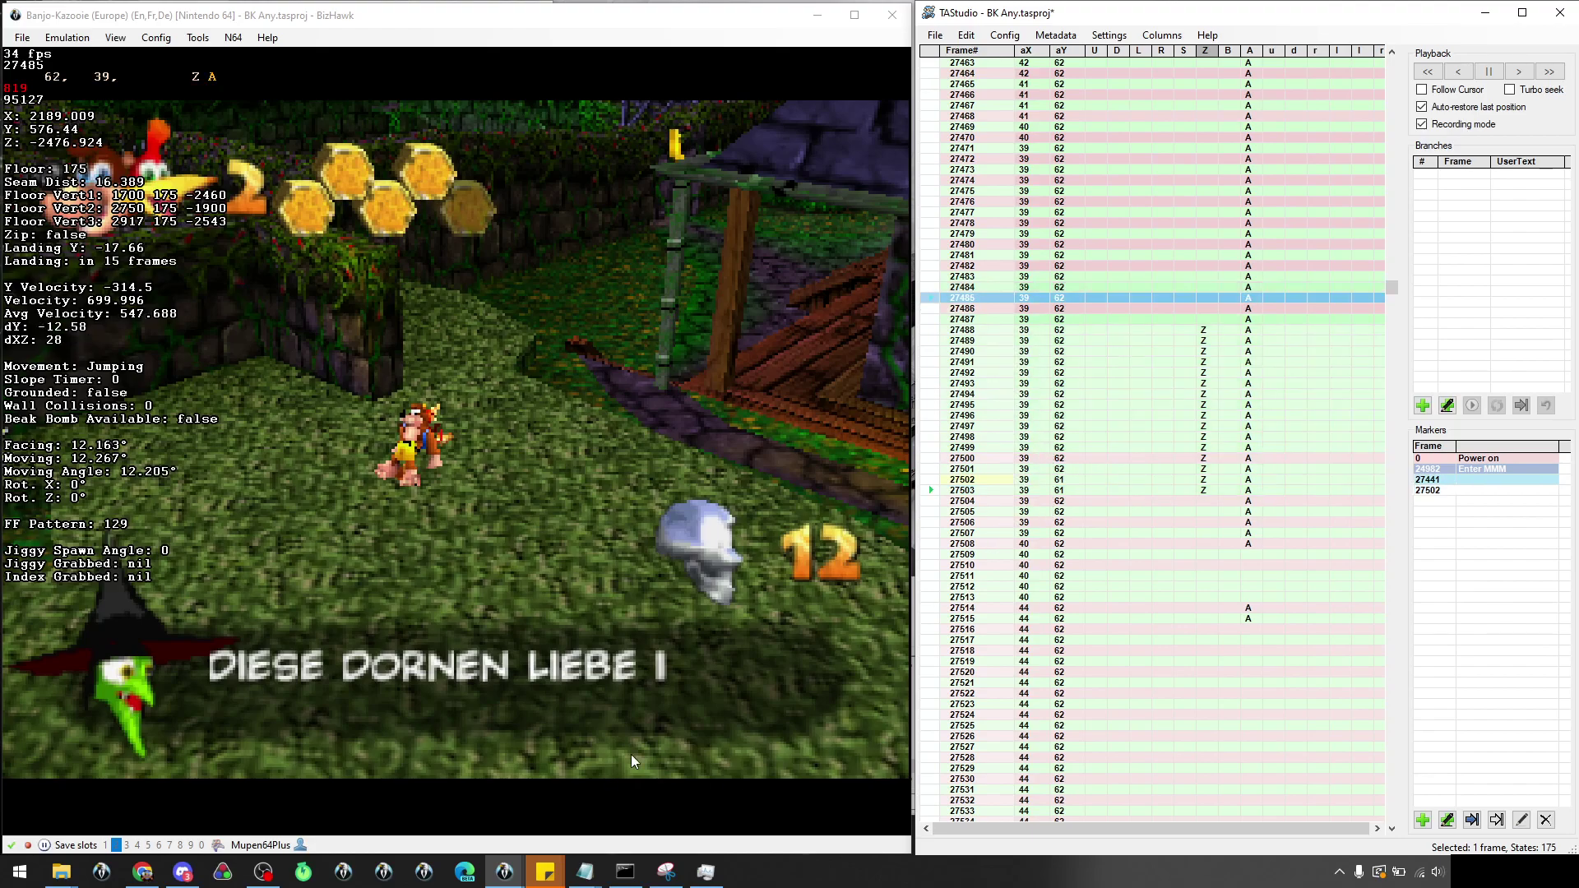